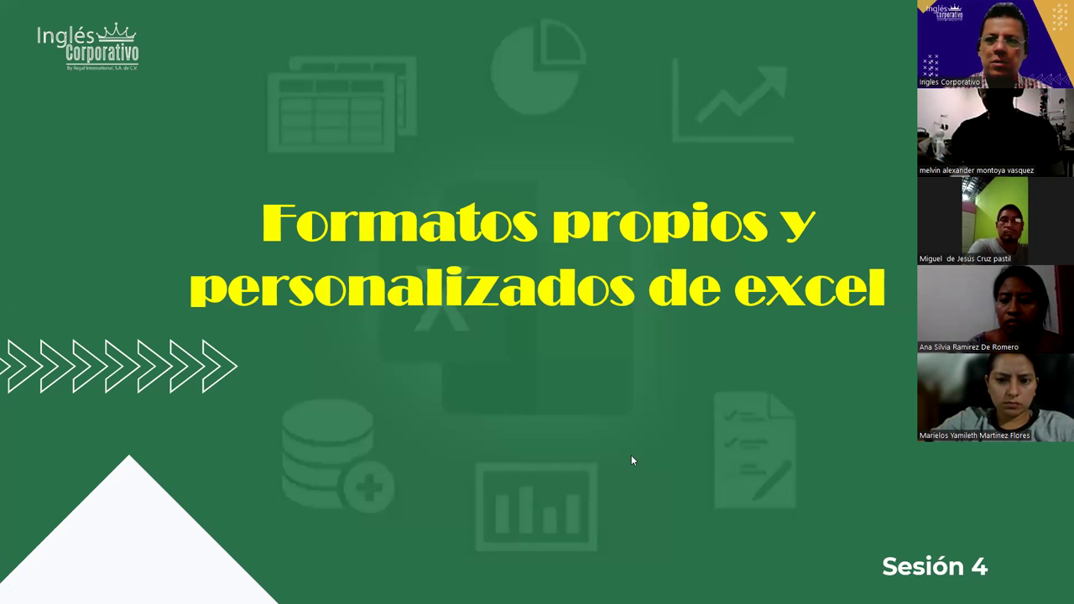
# - Advance the slide show from the title slide to the 'Objetivo:' slide
pyautogui.click(611, 495)
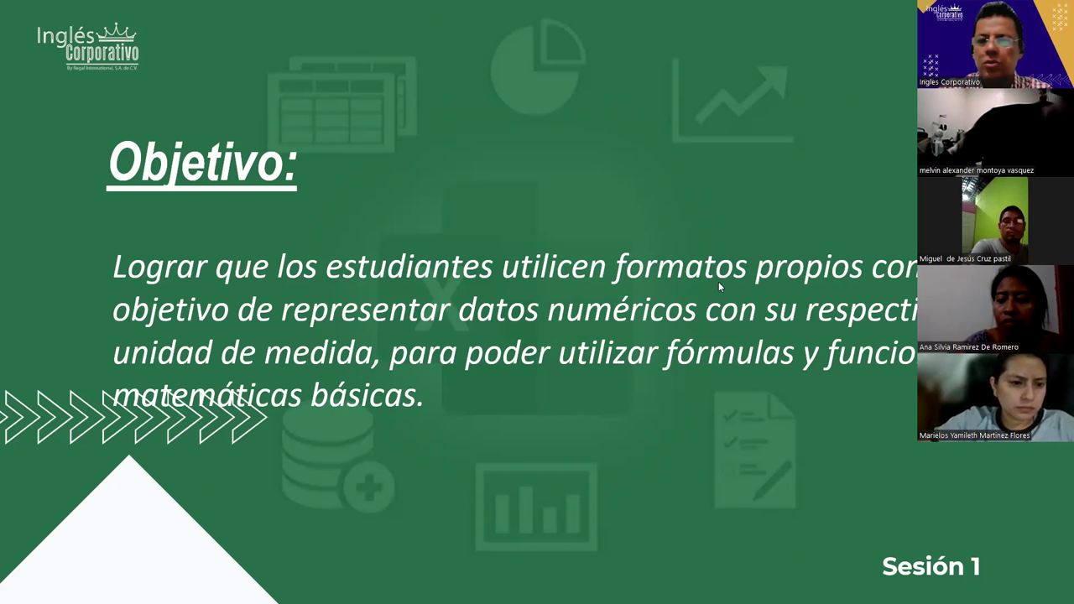
# - Leave the slide show and switch to the blank Libro1 workbook in Excel
pyautogui.hotkey('alt', 'Tab')
pyautogui.click(292, 306)
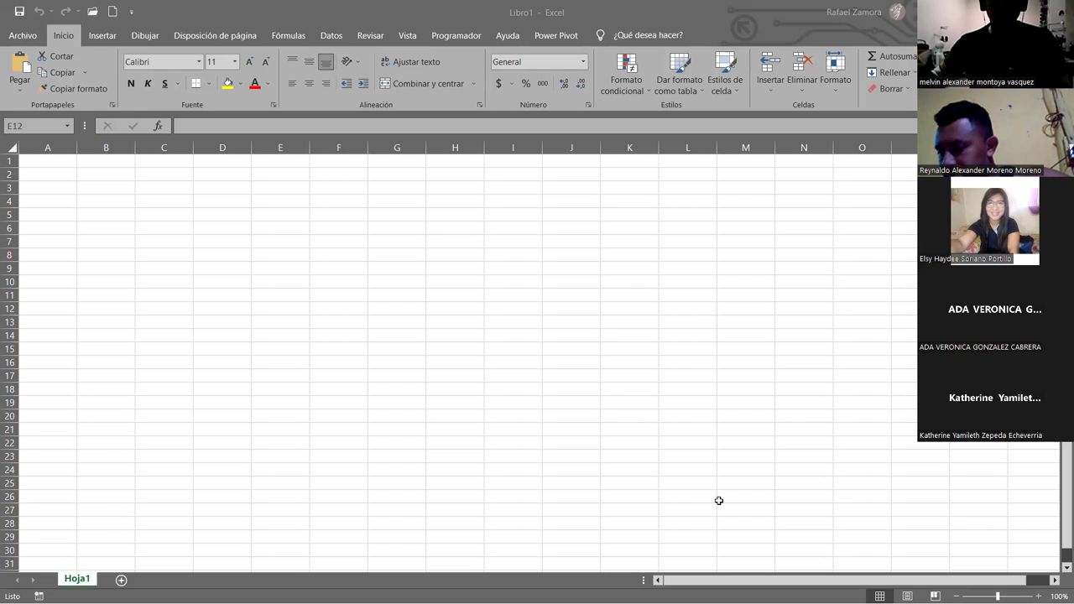
pyautogui.hotkey('alt', 'Tab')
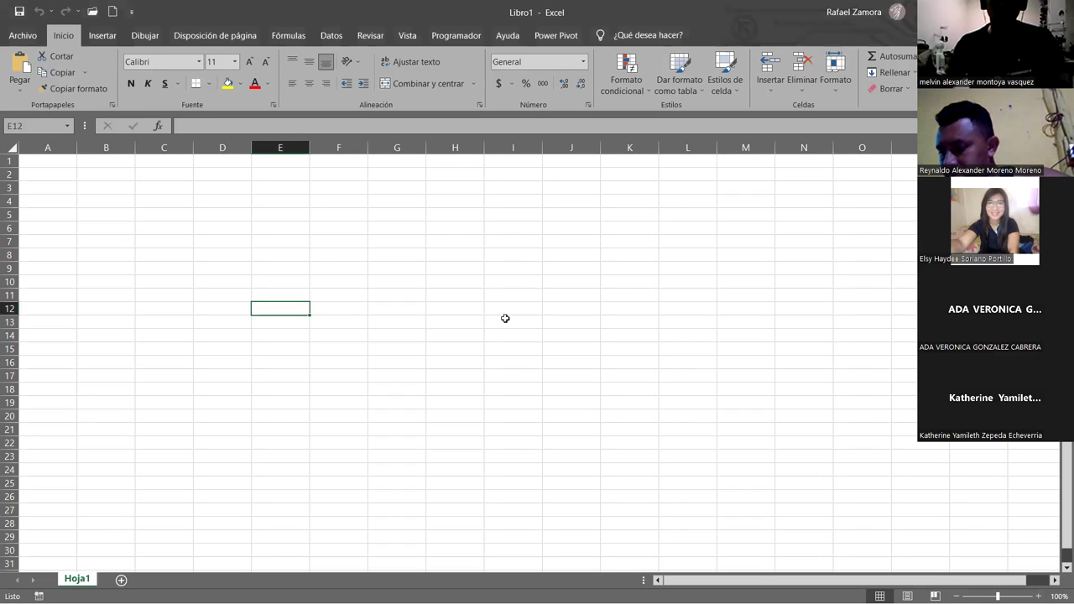
pyautogui.click(402, 252)
pyautogui.click(564, 320)
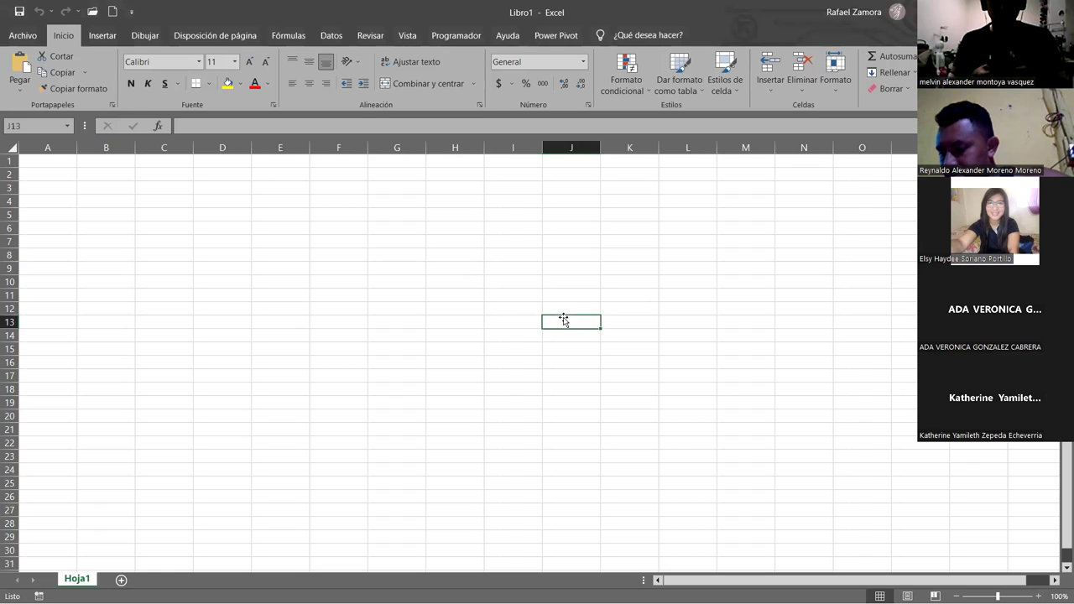
pyautogui.click(380, 285)
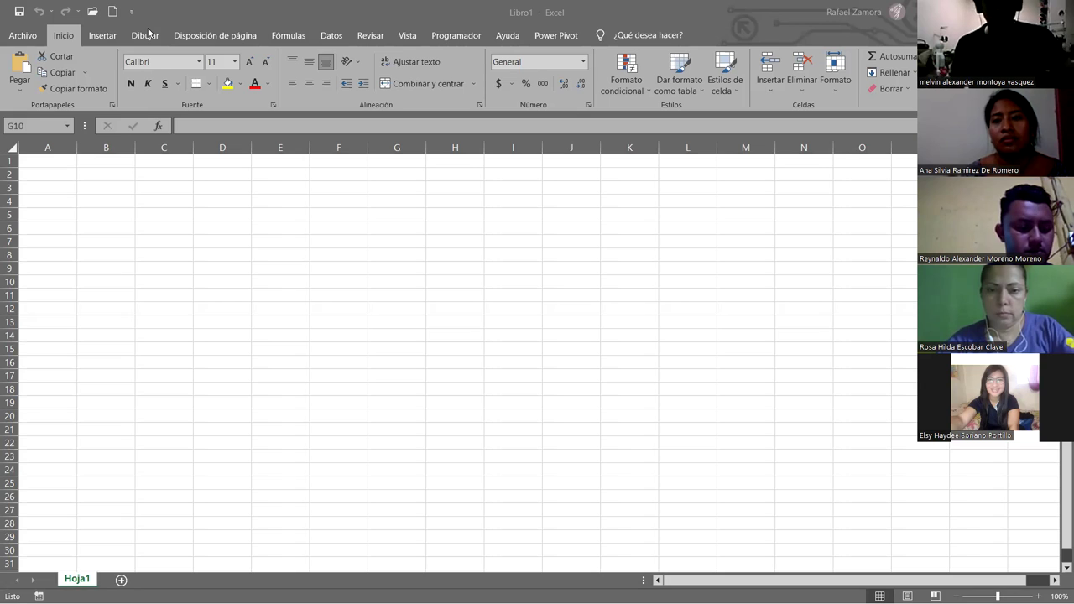
pyautogui.click(526, 308)
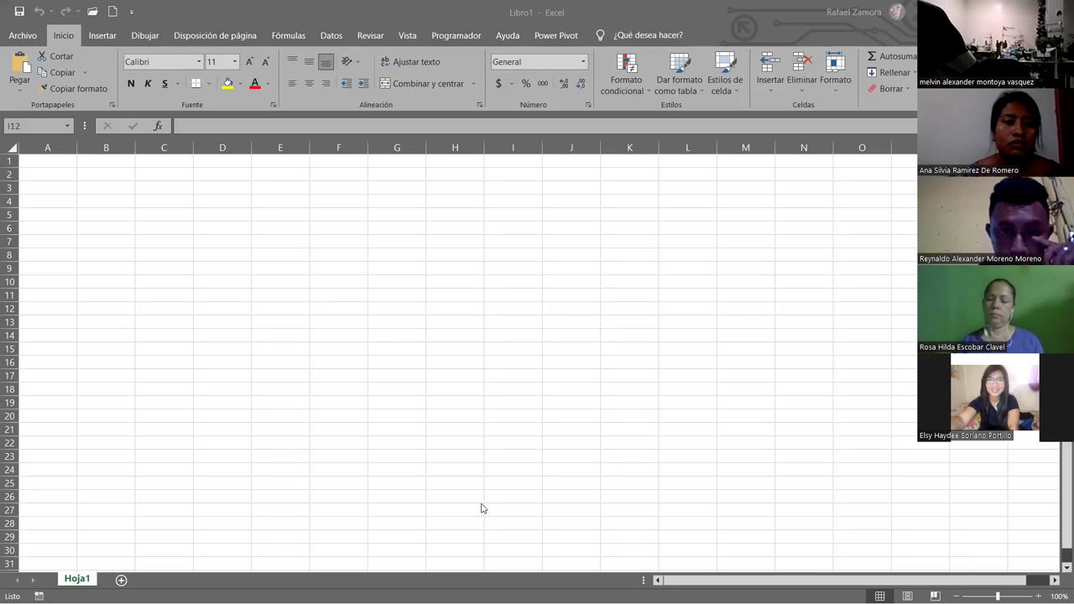
pyautogui.click(510, 311)
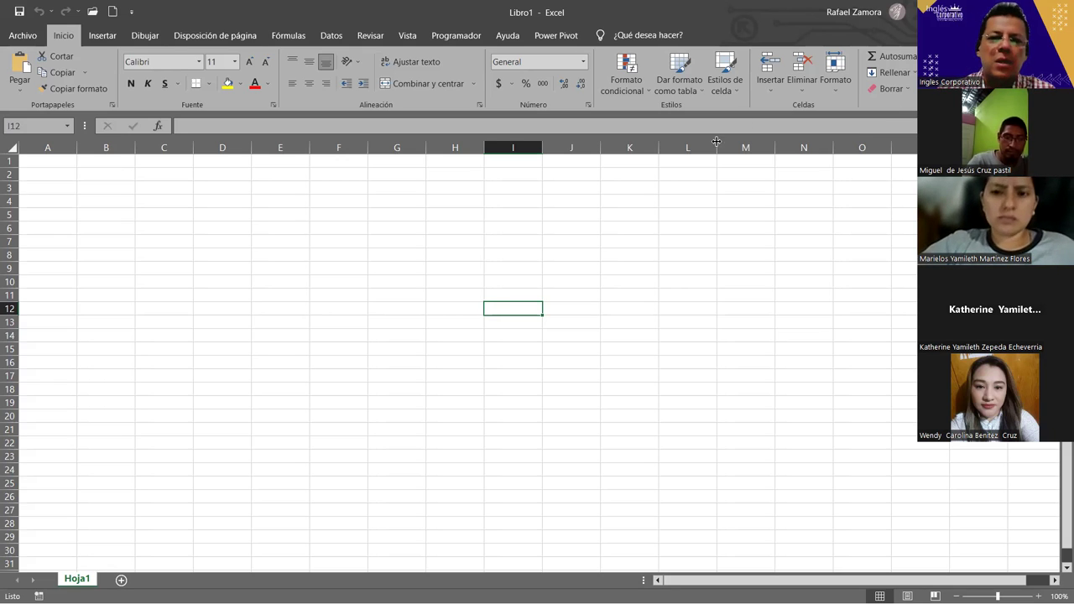
pyautogui.click(271, 318)
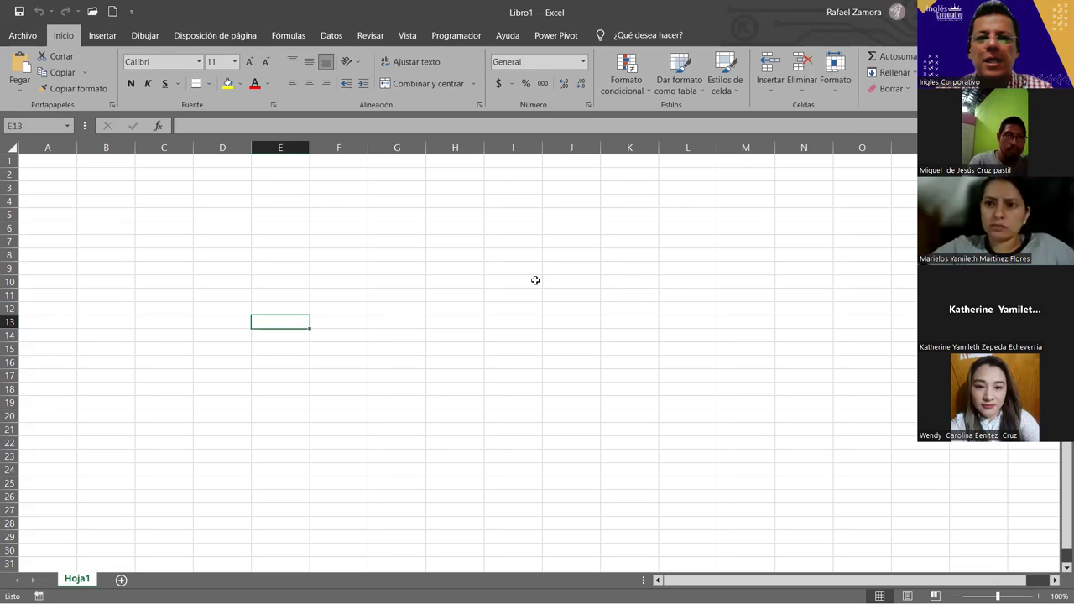
pyautogui.click(606, 222)
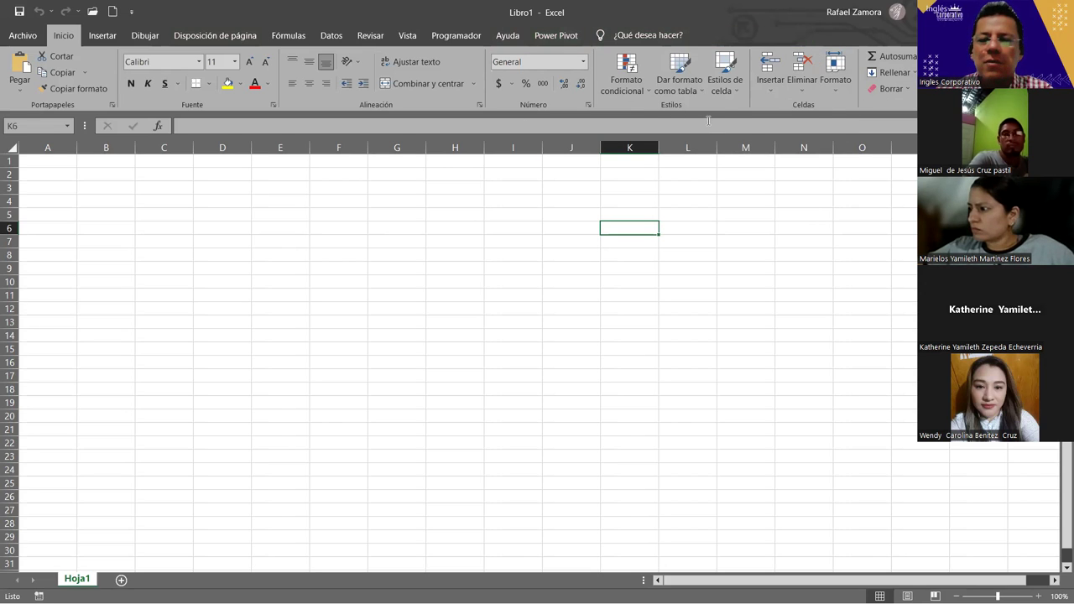
pyautogui.click(518, 178)
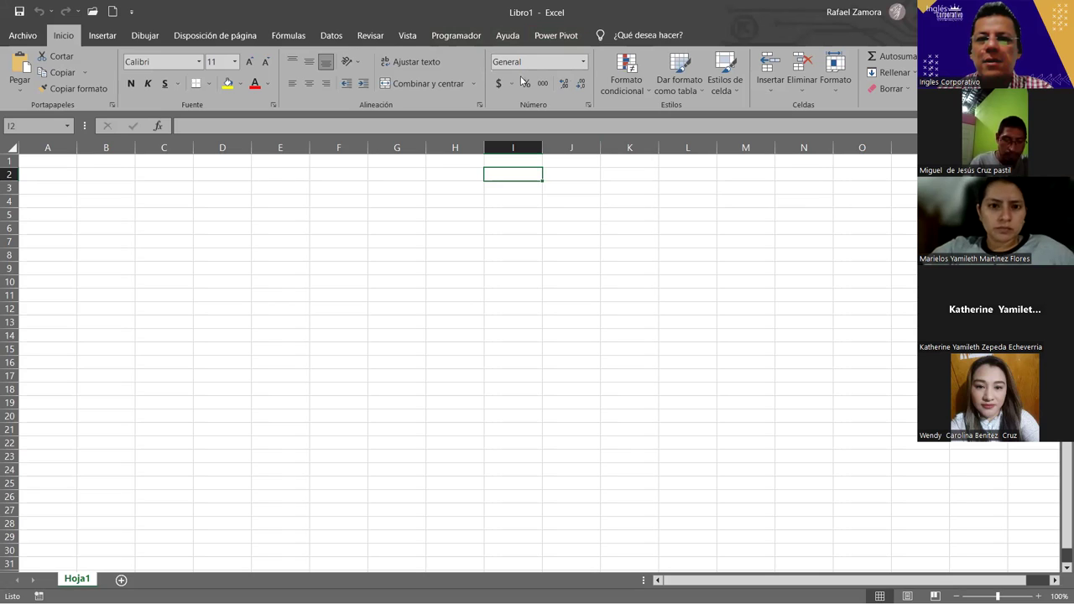
pyautogui.click(444, 206)
pyautogui.click(170, 184)
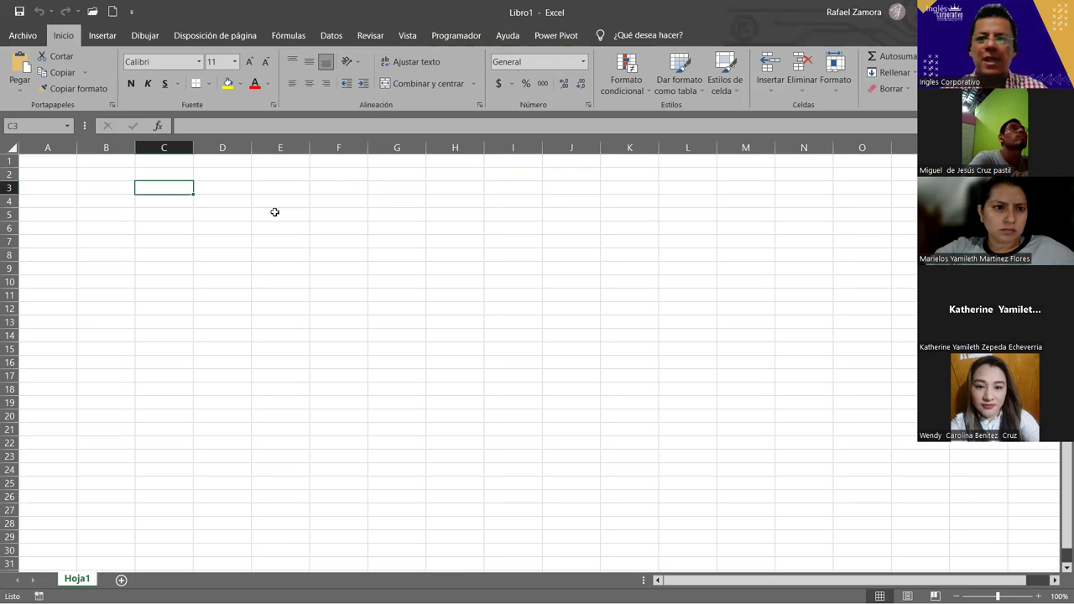
pyautogui.click(504, 268)
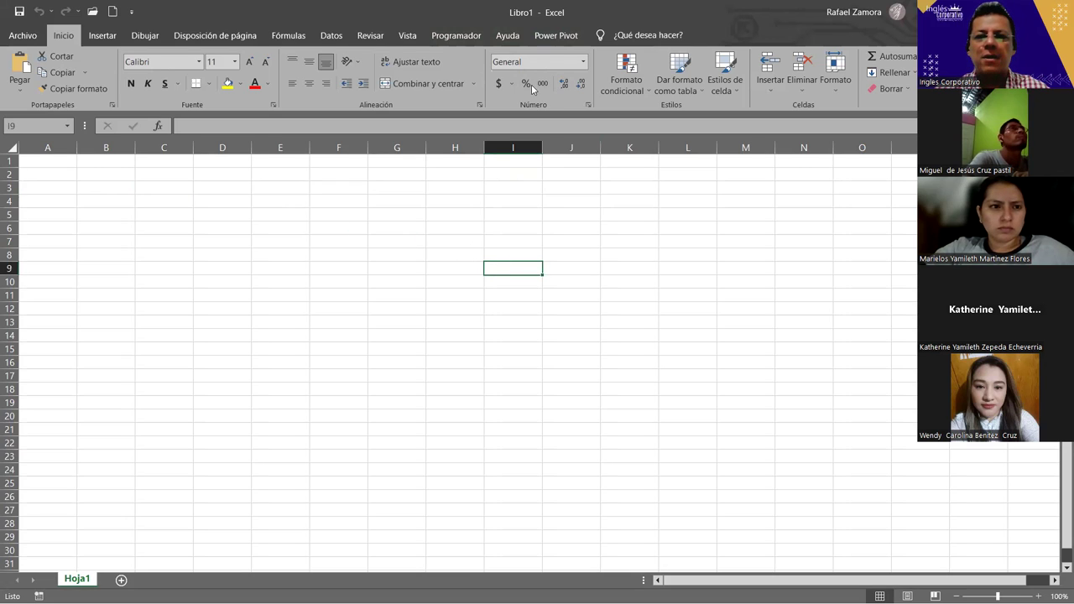
pyautogui.click(585, 214)
pyautogui.click(382, 374)
pyautogui.click(281, 309)
pyautogui.click(338, 415)
pyautogui.click(621, 348)
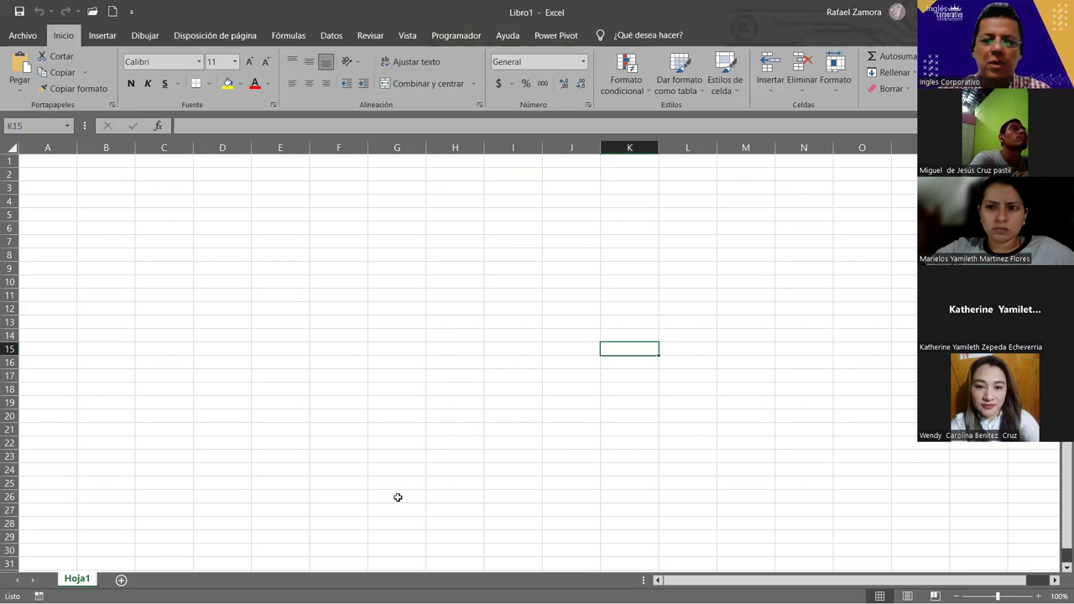
pyautogui.click(513, 281)
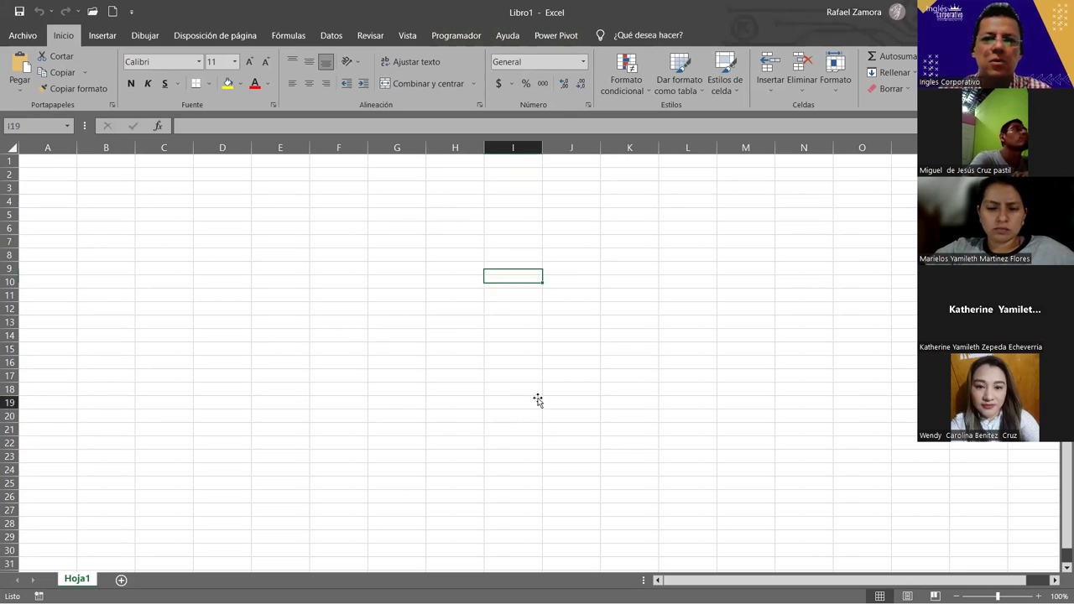
pyautogui.click(384, 348)
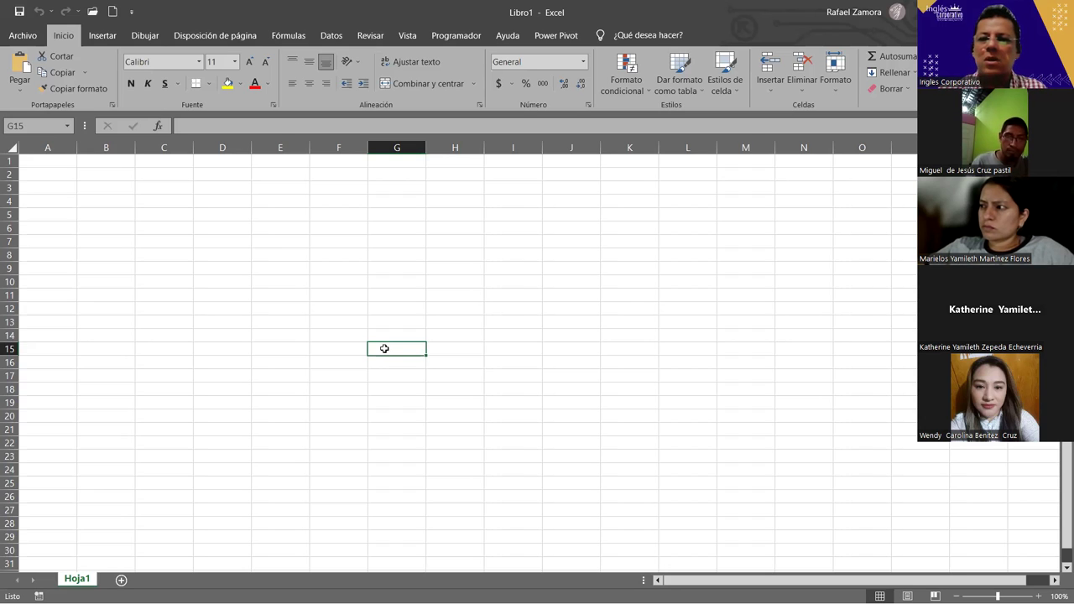
pyautogui.click(392, 334)
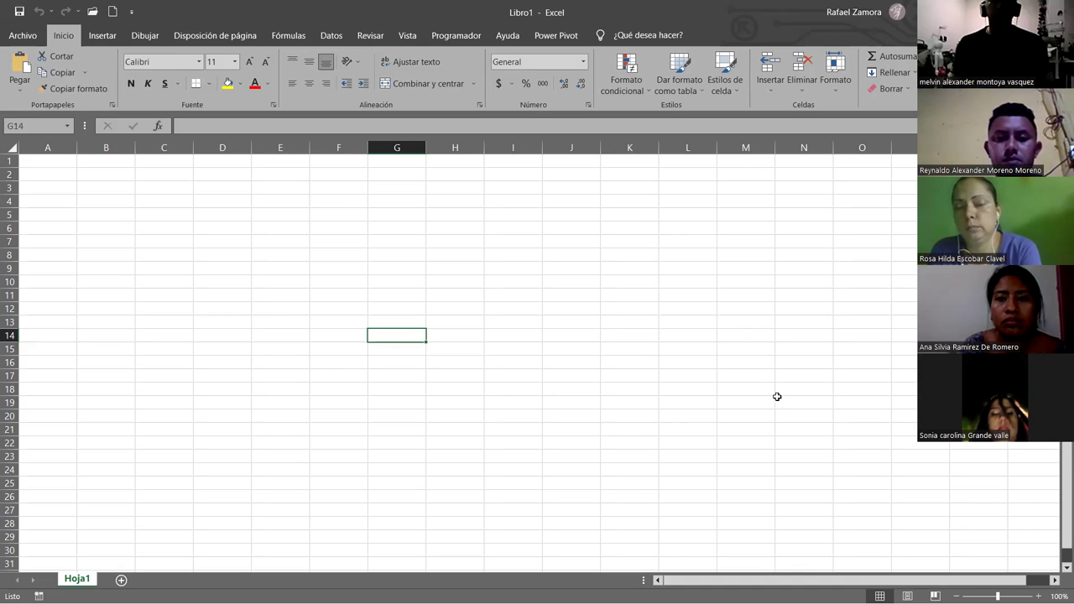
pyautogui.click(277, 269)
pyautogui.click(556, 245)
pyautogui.click(505, 386)
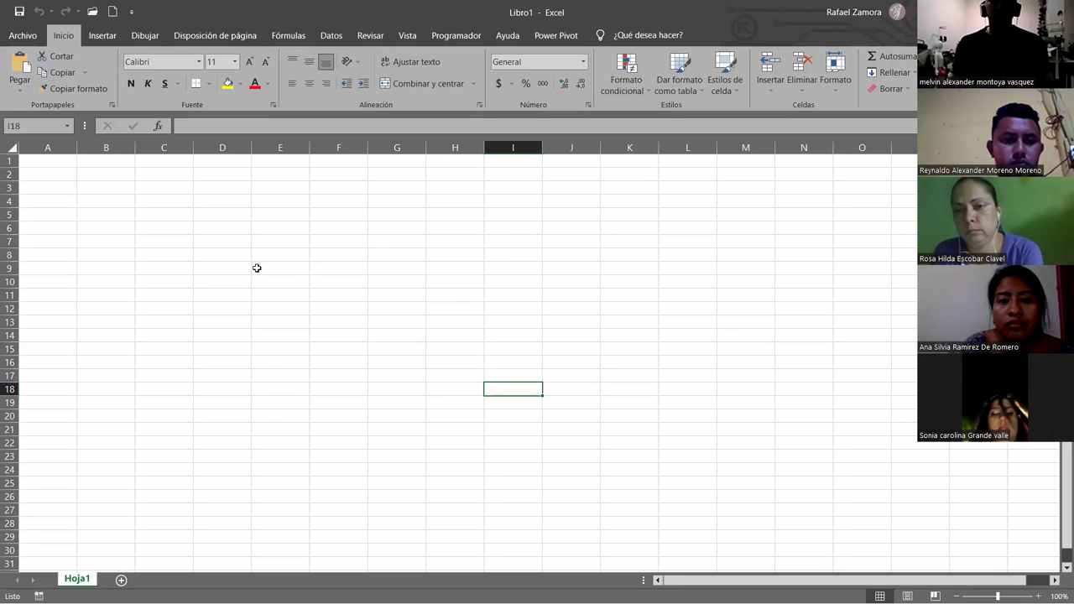
pyautogui.scroll(2, 235, 372)
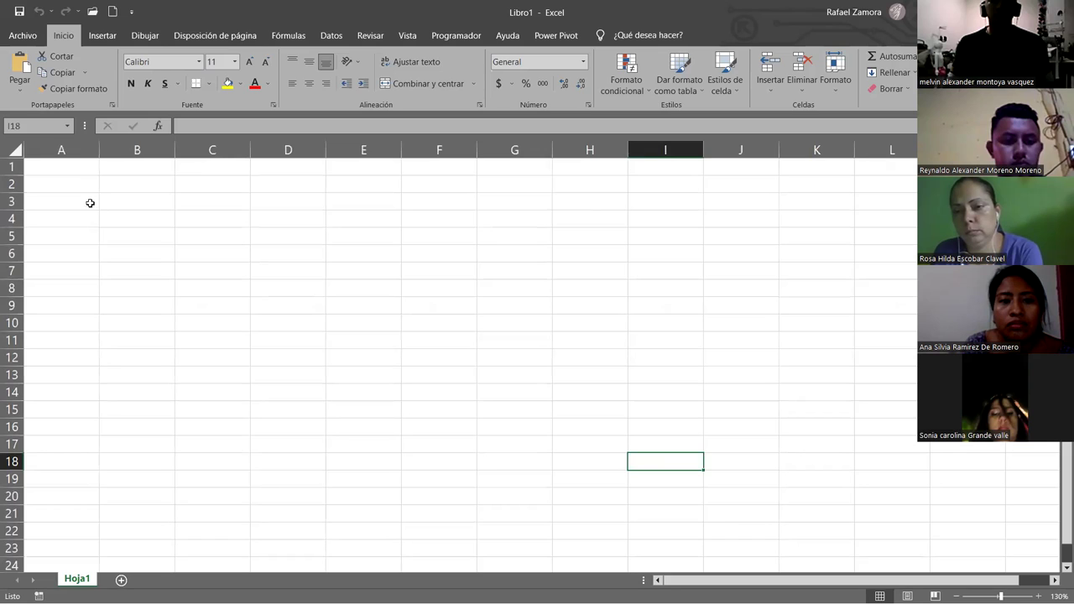
pyautogui.click(74, 168)
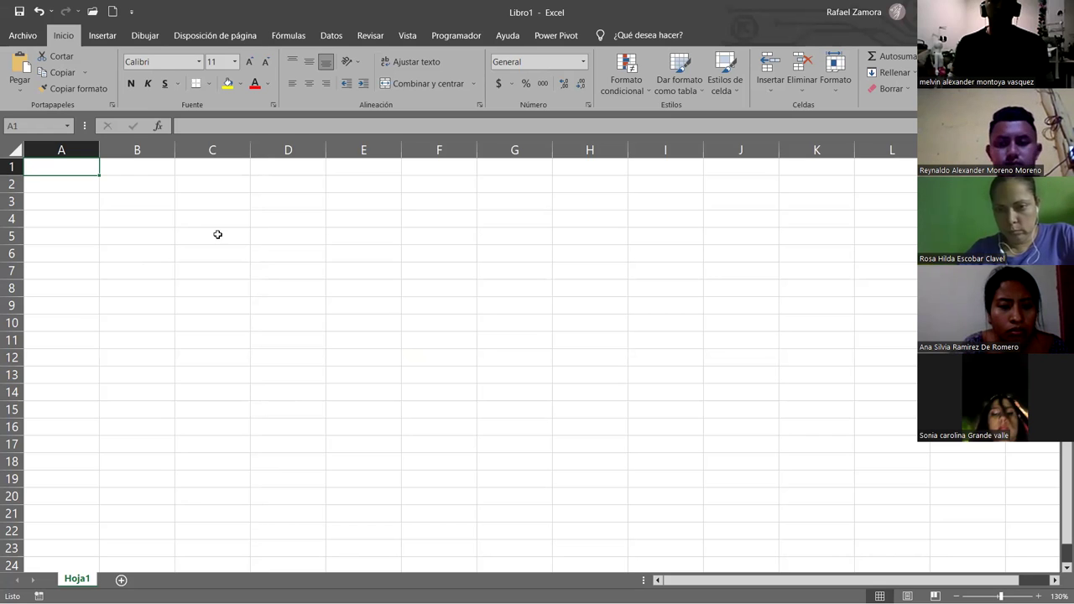
pyautogui.click(817, 151)
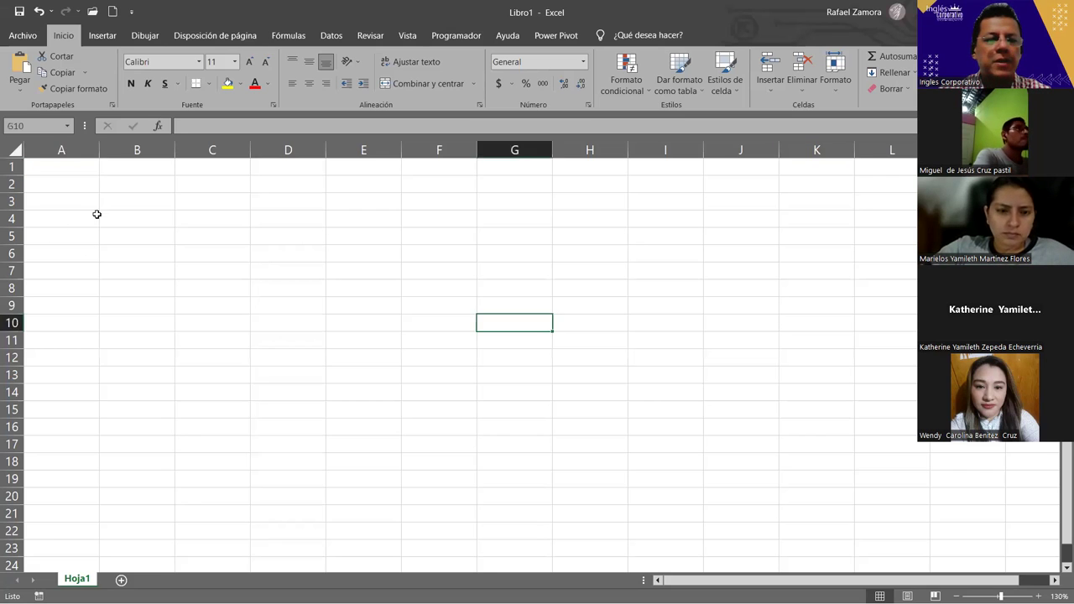
pyautogui.moveTo(94, 217); pyautogui.dragTo(137, 218)
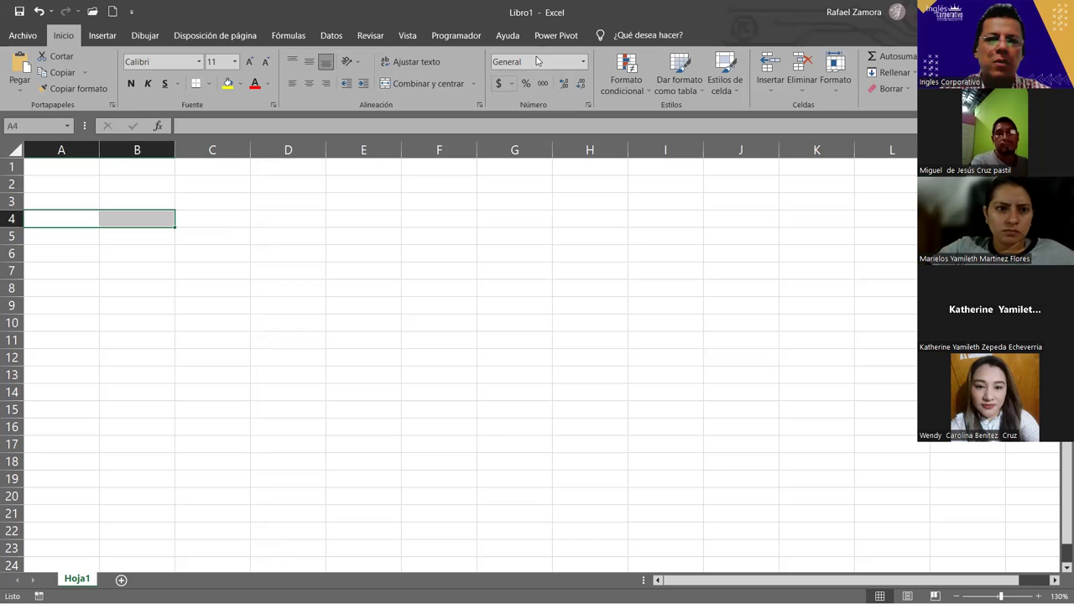
pyautogui.click(272, 251)
pyautogui.click(156, 218)
pyautogui.click(235, 344)
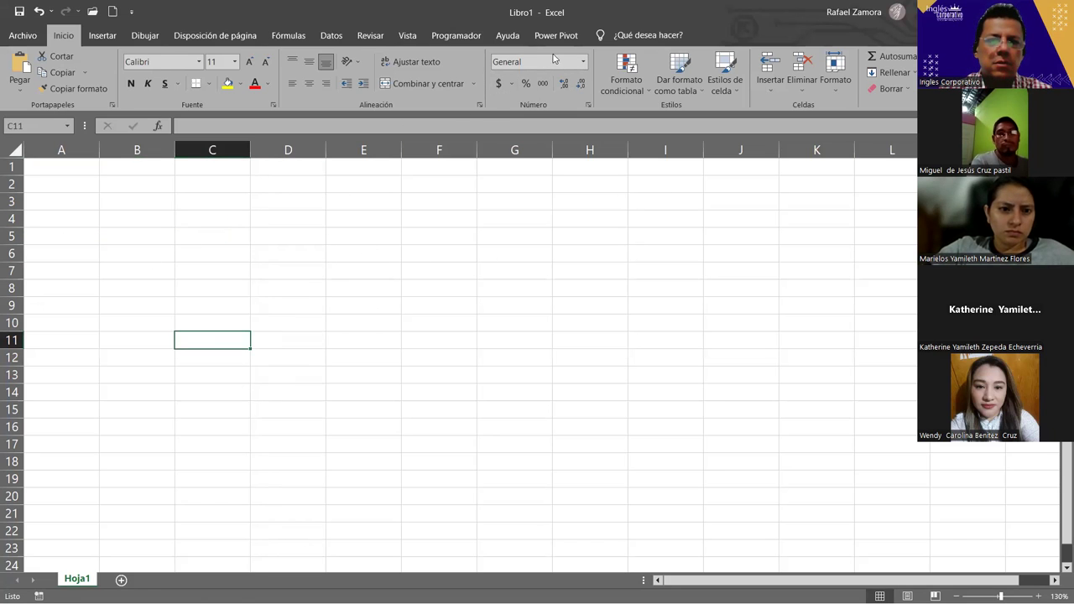
pyautogui.click(85, 171)
pyautogui.click(87, 185)
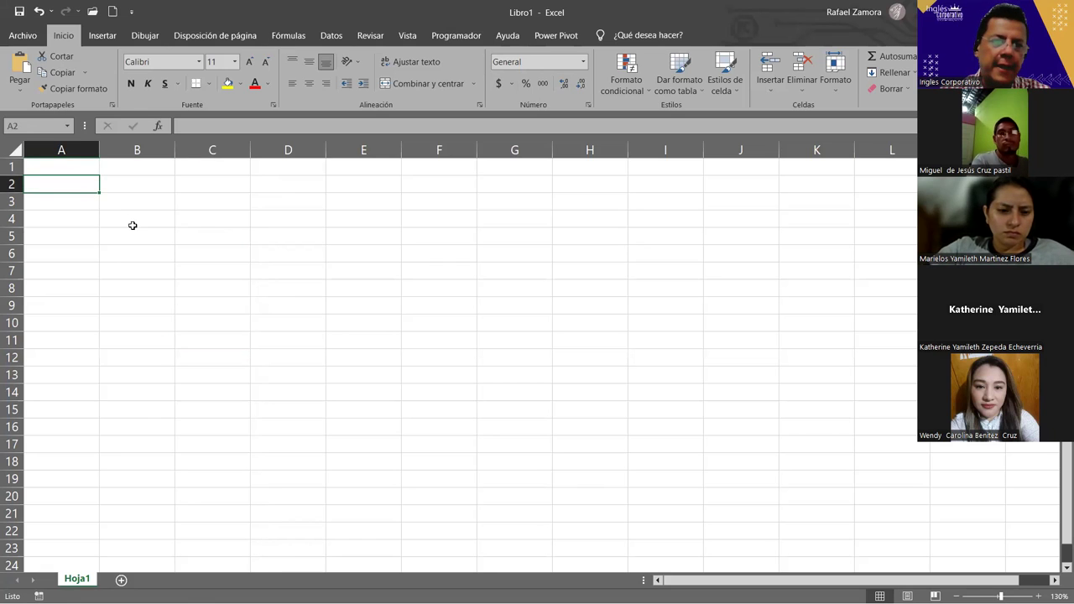
# - Enter 1000 in cells A2 and A3
pyautogui.write('1000')
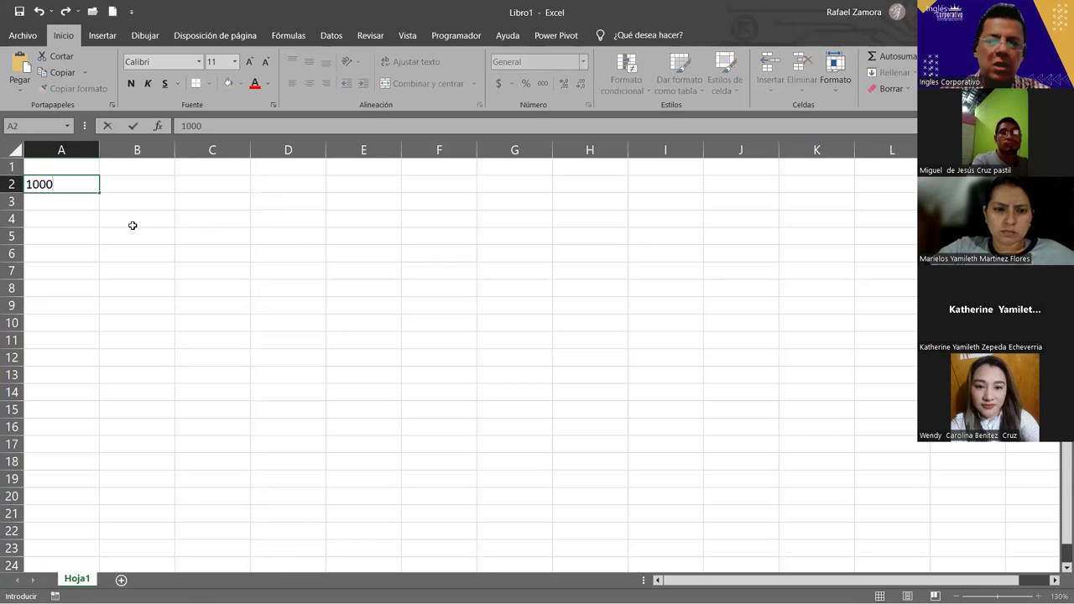
pyautogui.press('Return')
pyautogui.write('1000')
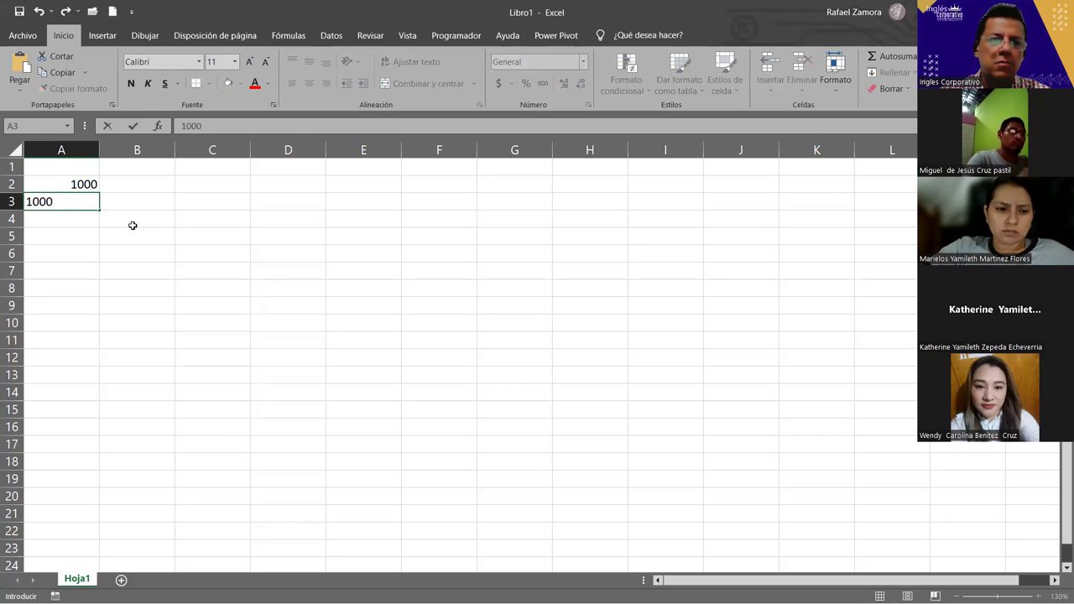
pyautogui.press('Return')
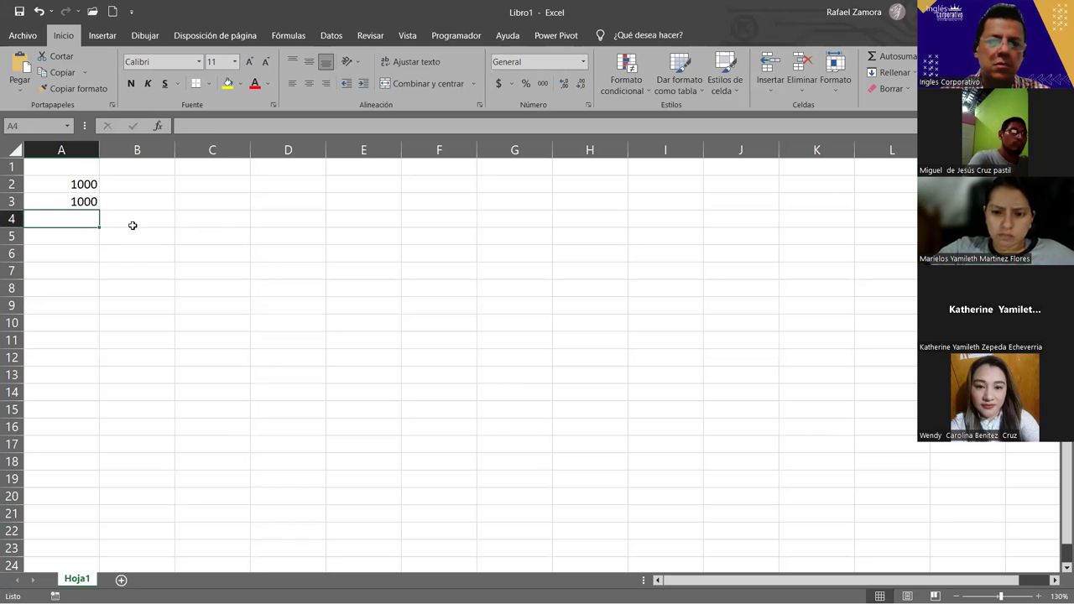
# - Enter 2000 in cells B2 and B3
pyautogui.press('Up')
pyautogui.press('Right')
pyautogui.press('Up')
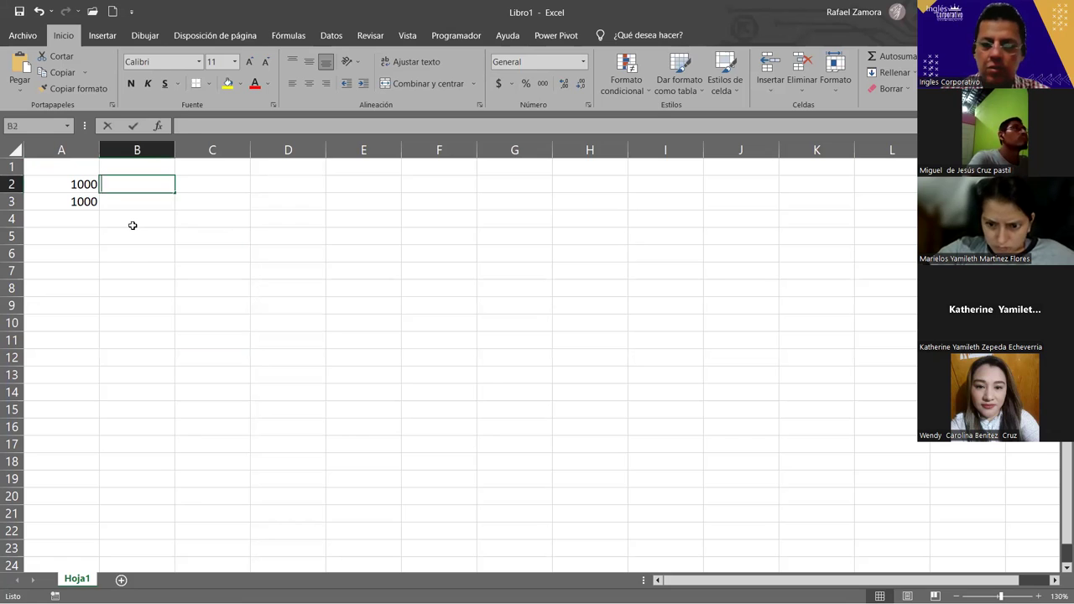
pyautogui.write('2000.')
pyautogui.press('BackSpace')
pyautogui.press('Return')
pyautogui.write('2000')
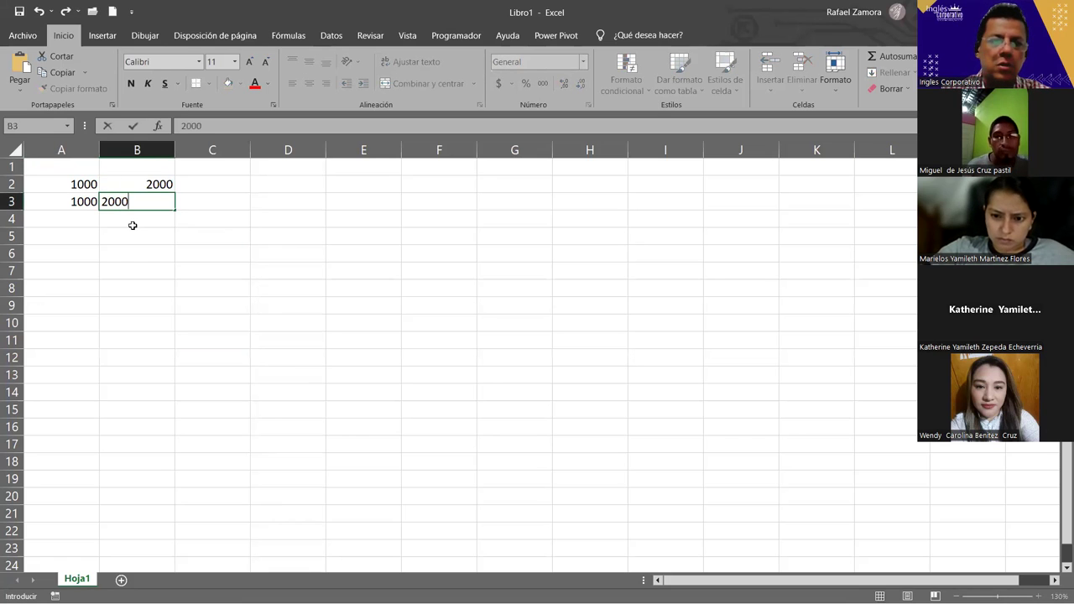
pyautogui.press('Return')
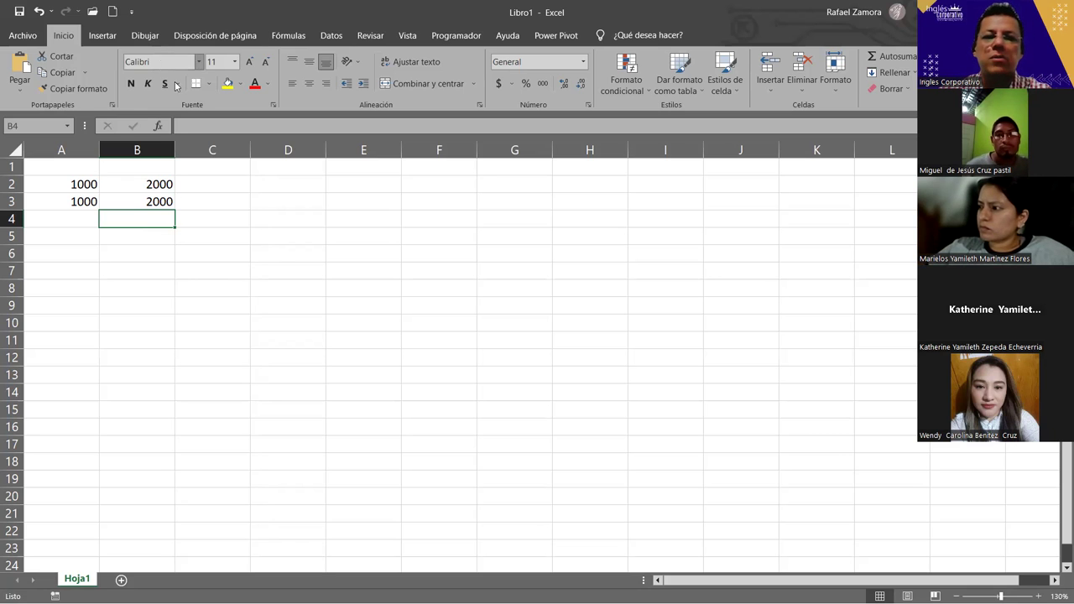
pyautogui.click(212, 193)
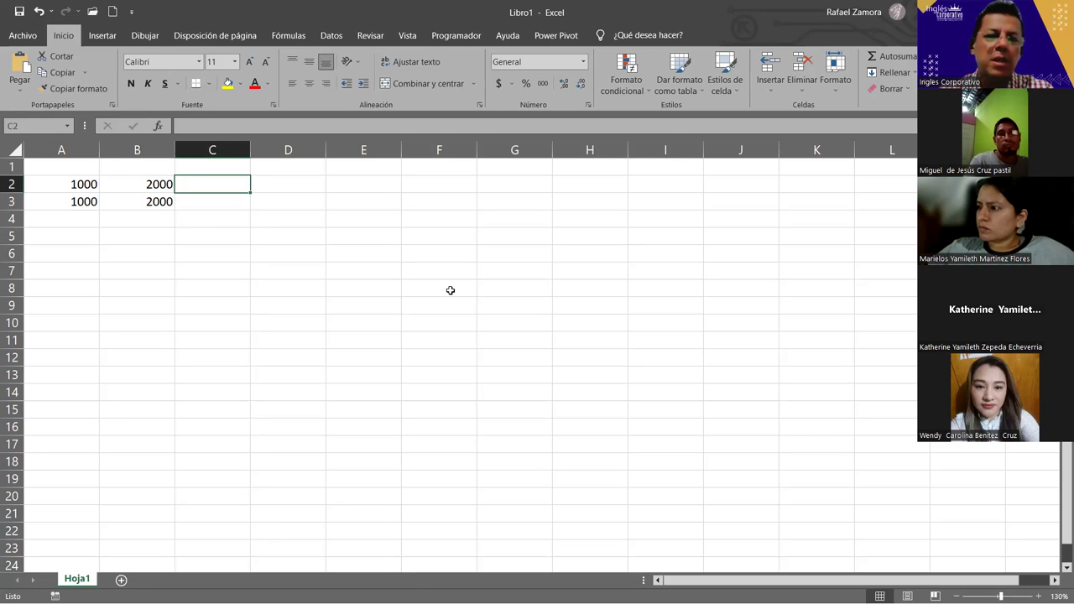
pyautogui.write('$')
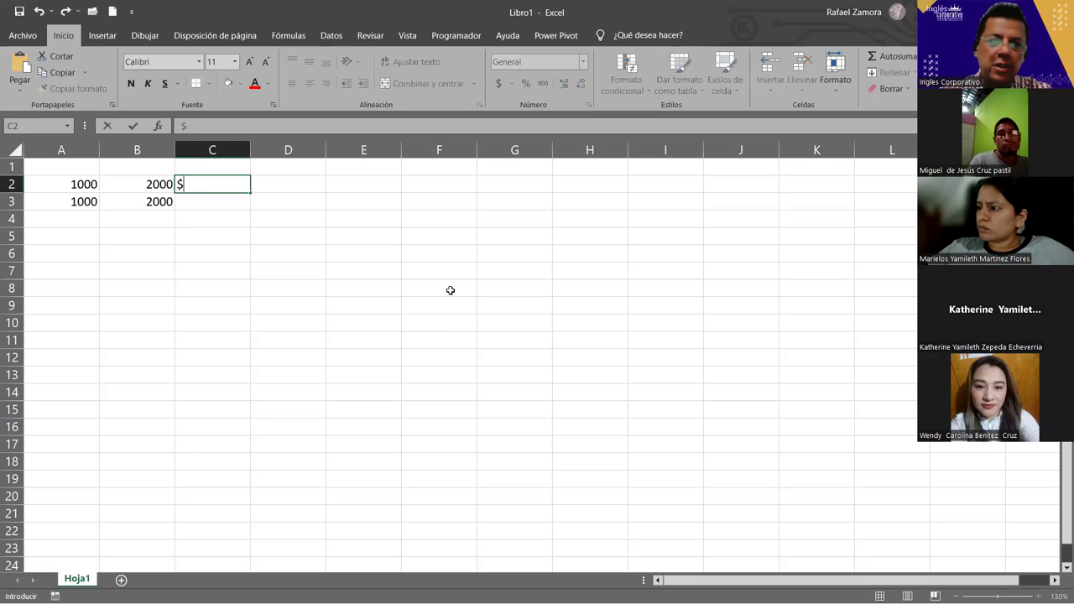
pyautogui.write(' 3')
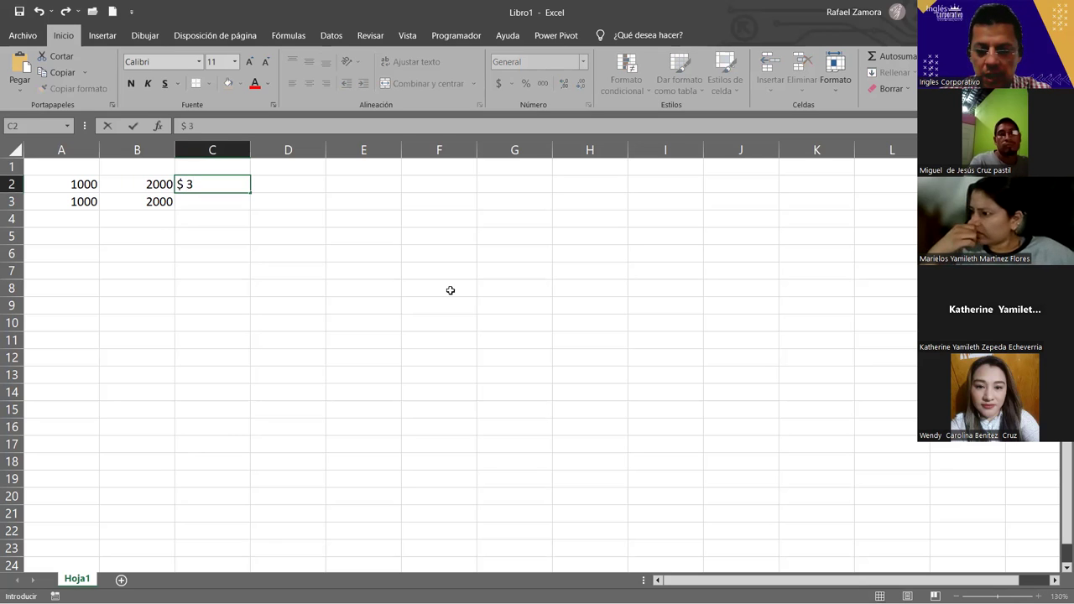
pyautogui.write(',000')
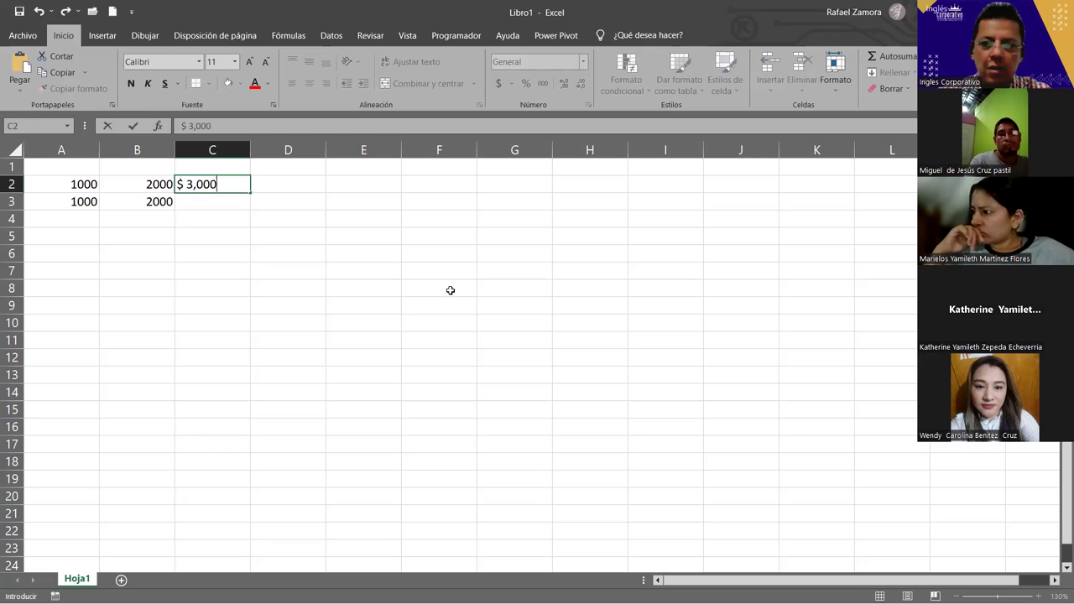
pyautogui.write('.00')
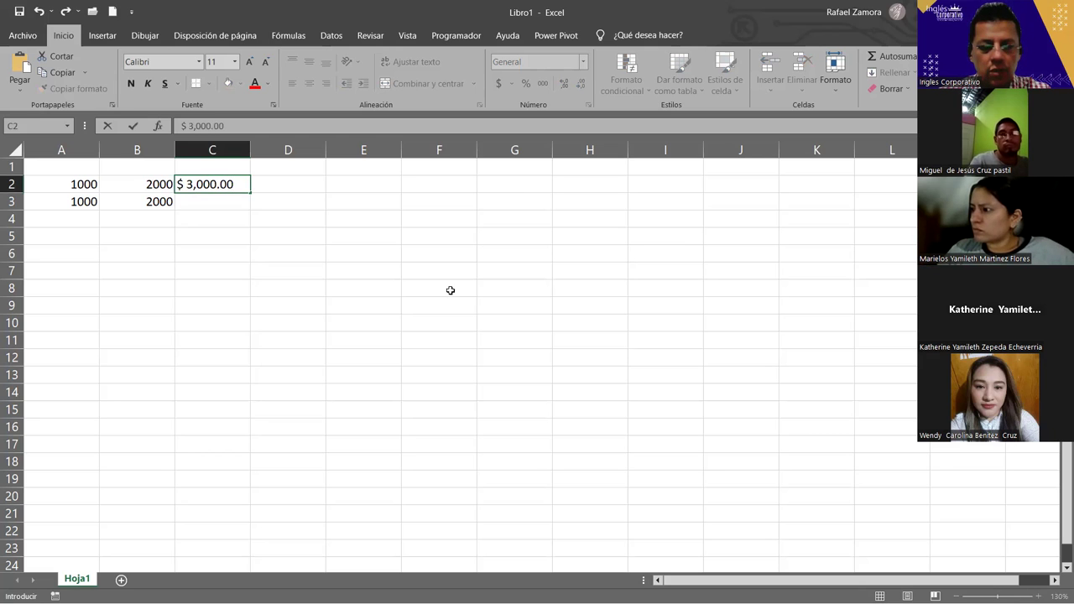
pyautogui.press('Escape')
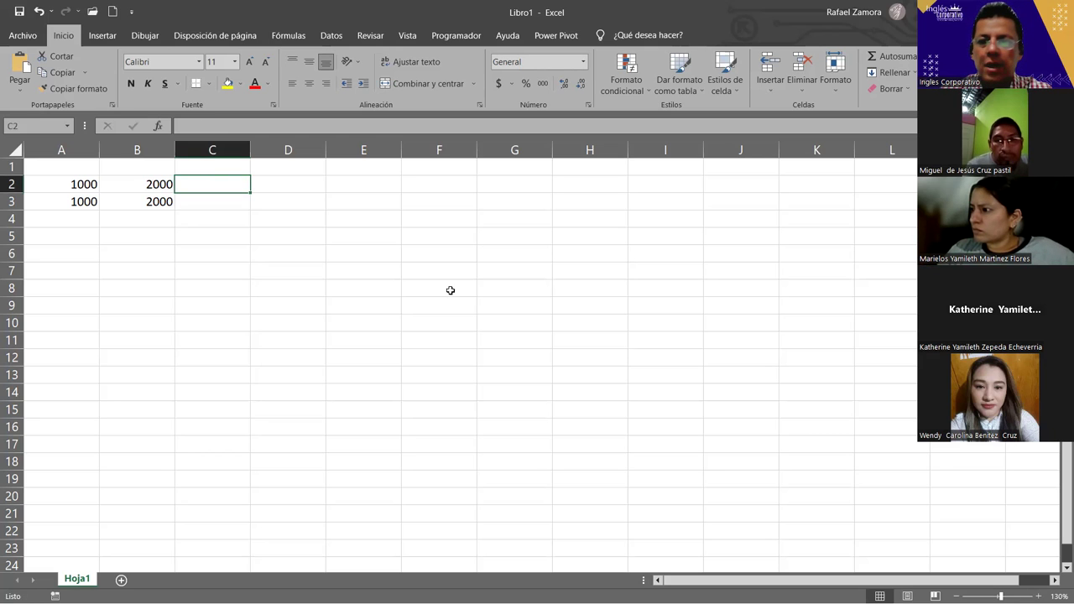
pyautogui.write('300')
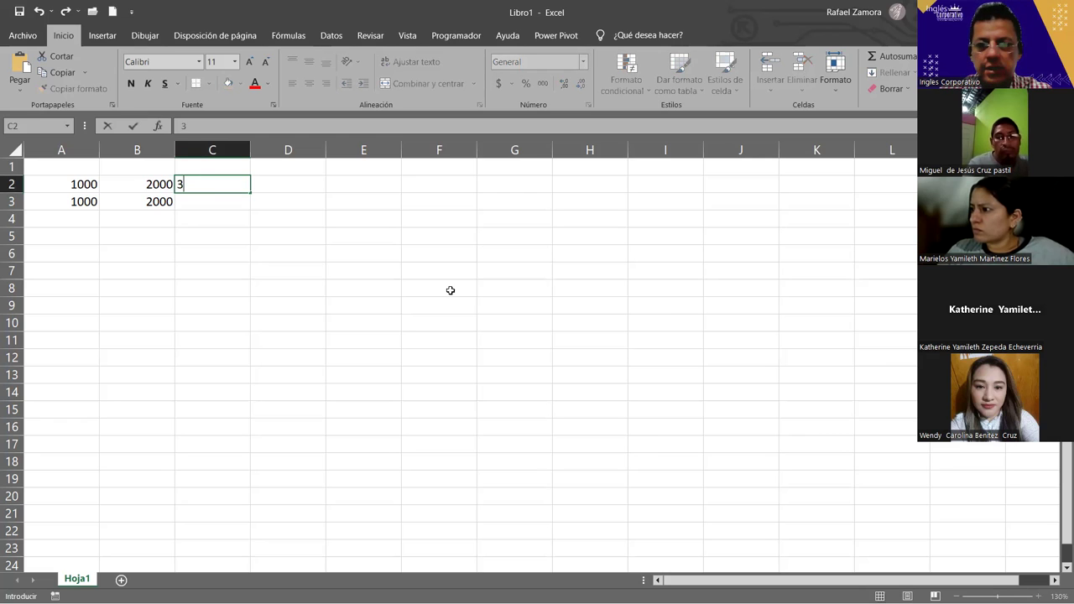
pyautogui.press('BackSpace')
pyautogui.press('BackSpace')
pyautogui.write('500')
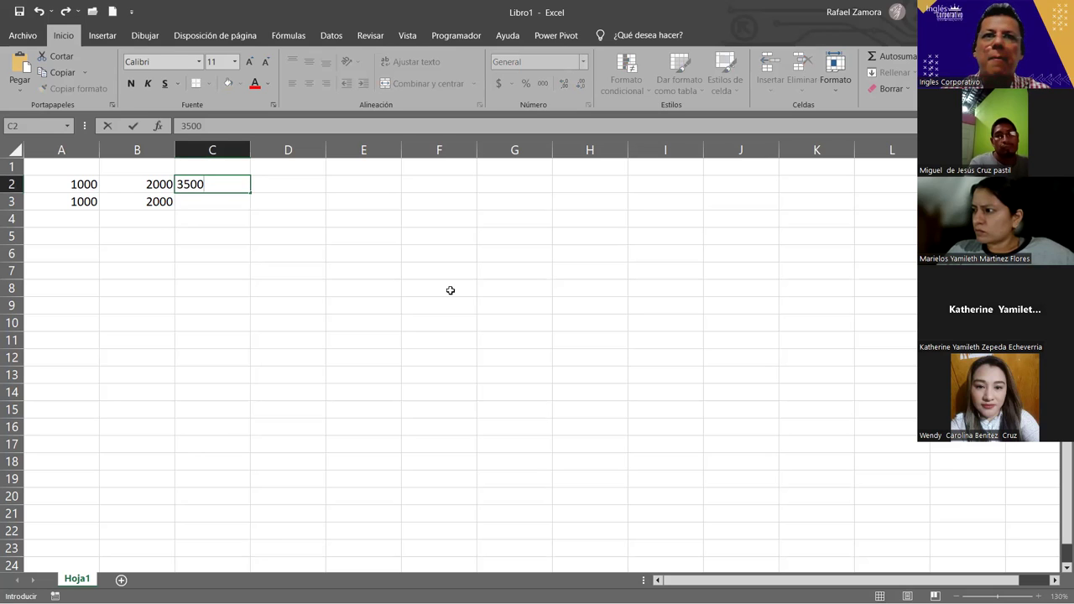
pyautogui.press('BackSpace')
pyautogui.press('BackSpace')
pyautogui.press('BackSpace')
pyautogui.press('BackSpace')
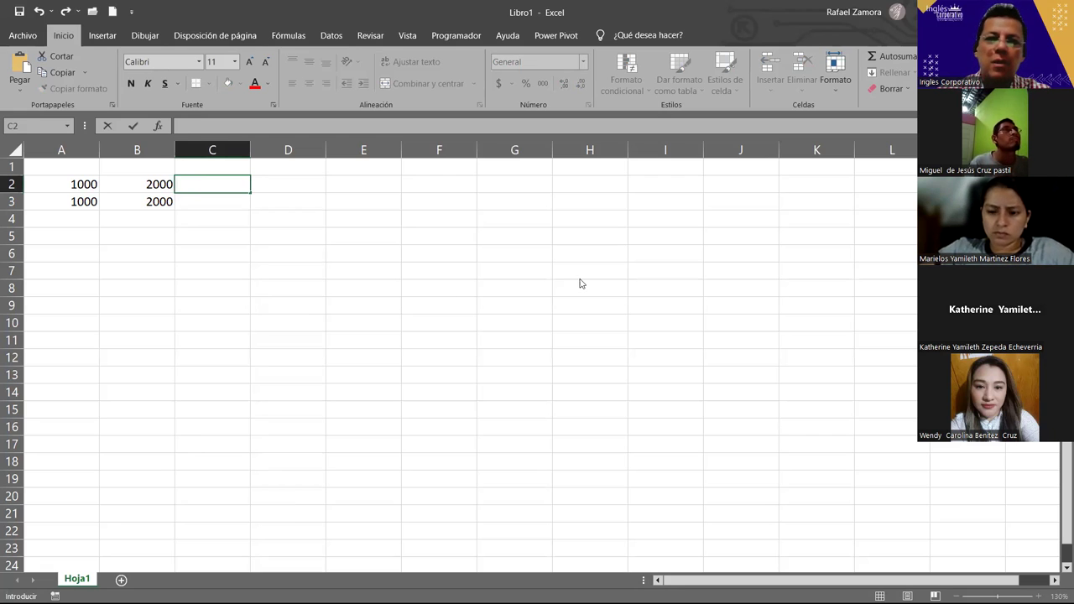
# - Apply the Número format to cell A2 so its 1000 shows as 1000.00
pyautogui.click(320, 247)
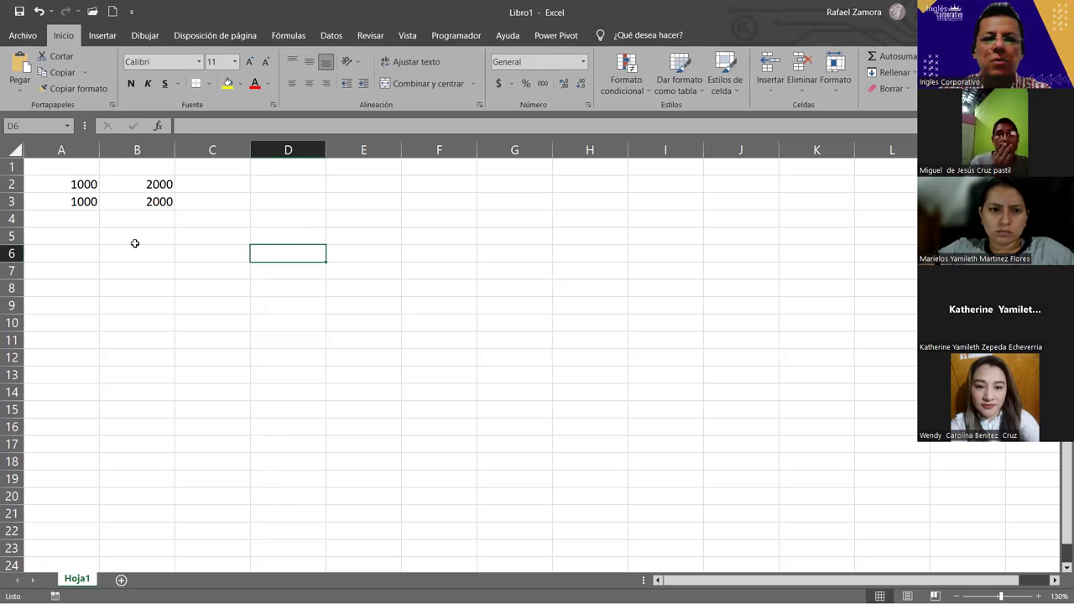
pyautogui.click(86, 183)
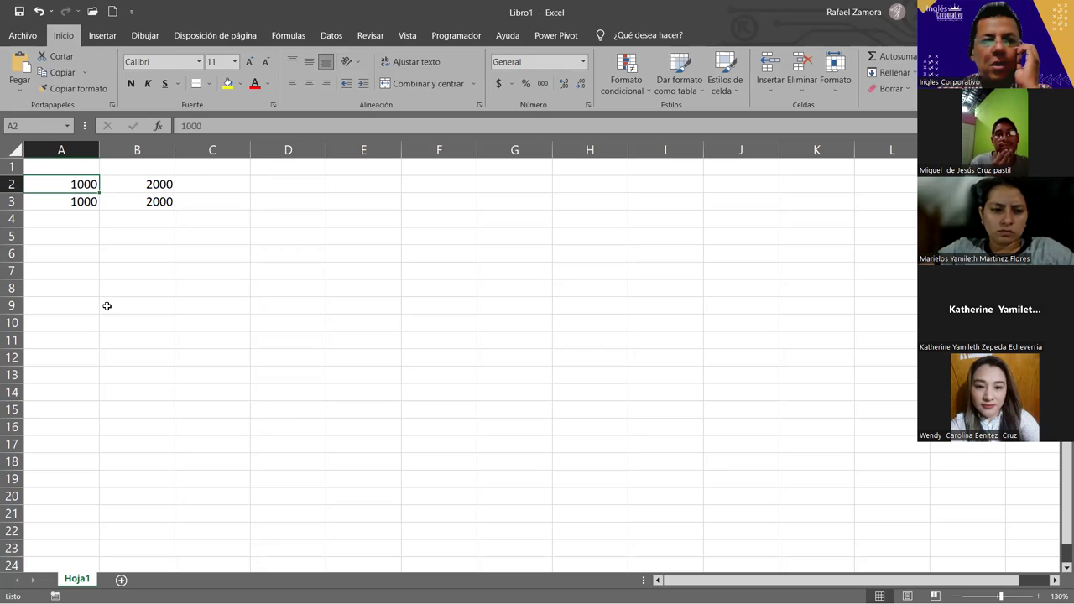
pyautogui.click(150, 180)
pyautogui.press('Down')
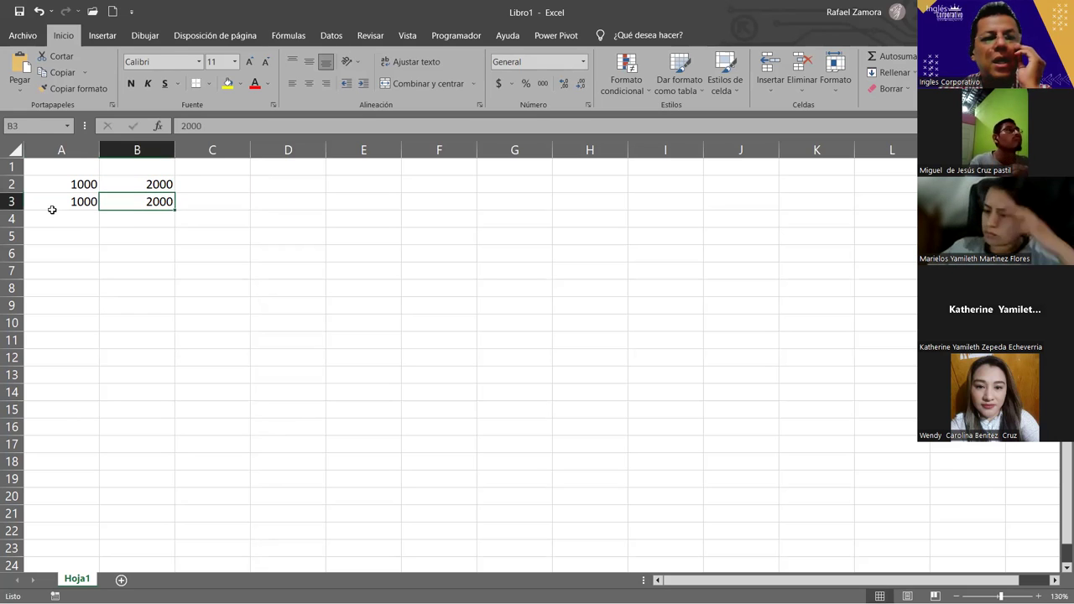
pyautogui.click(53, 207)
pyautogui.click(118, 202)
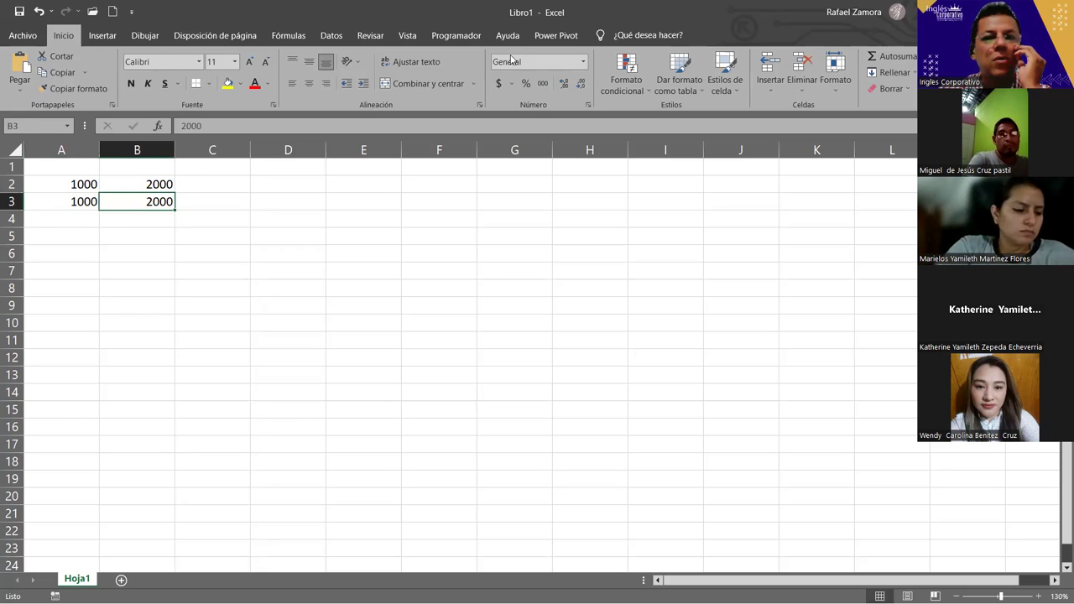
pyautogui.click(86, 184)
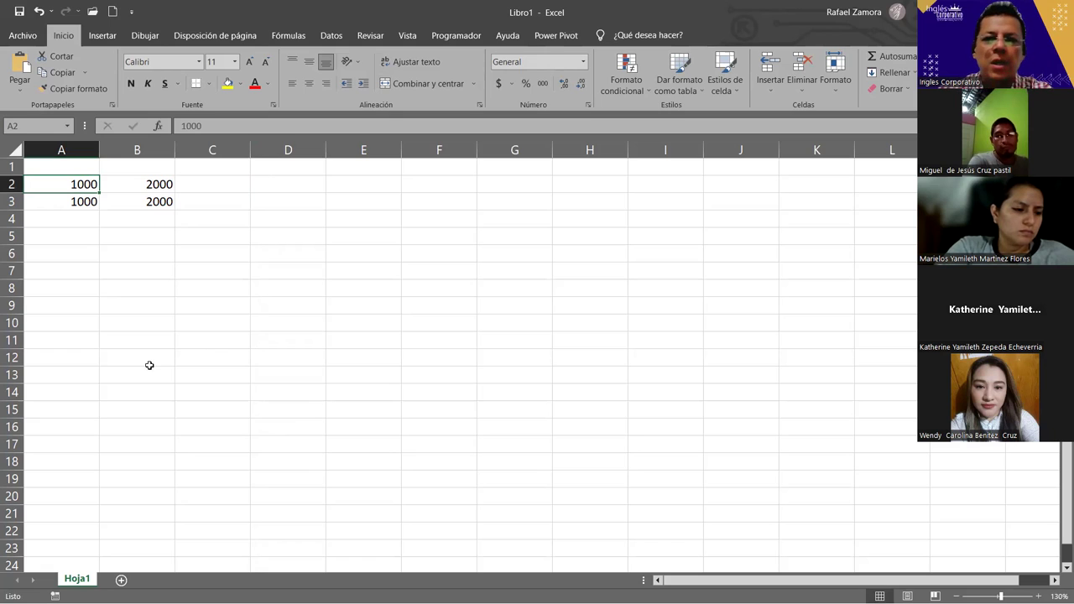
pyautogui.click(584, 62)
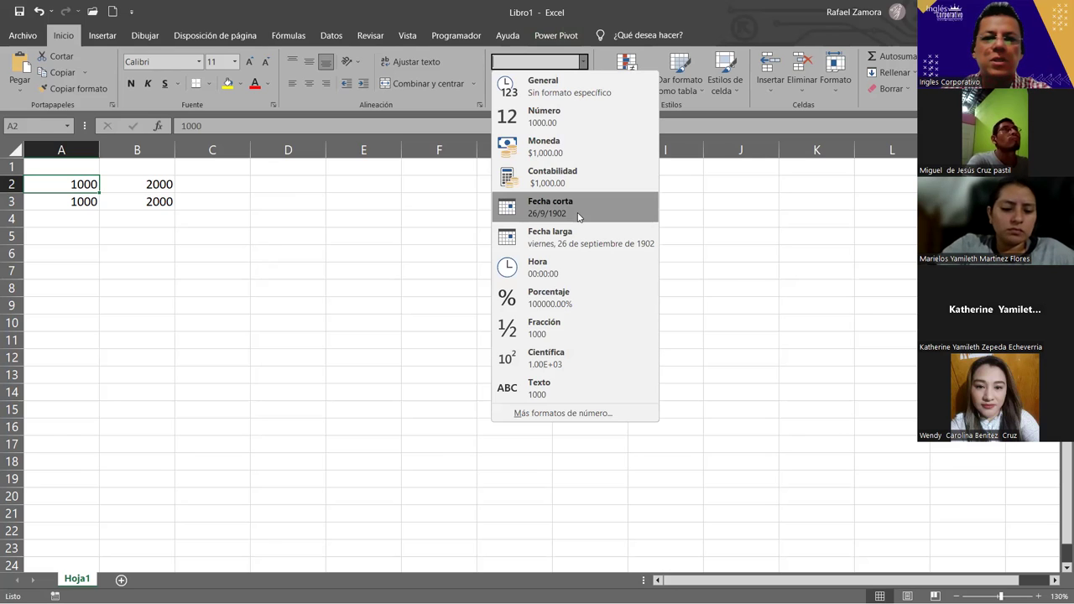
pyautogui.click(558, 118)
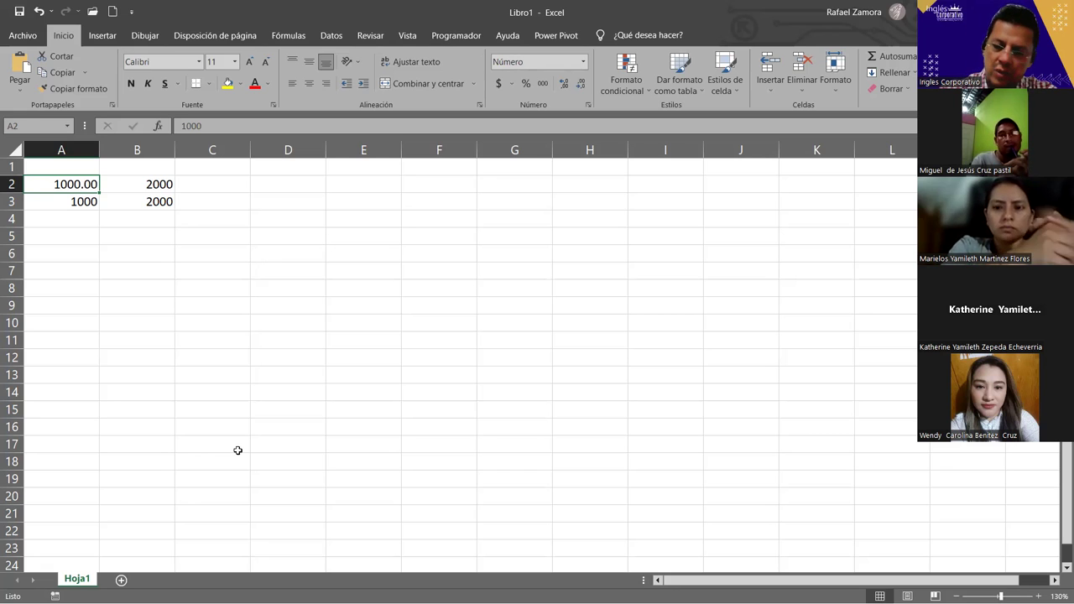
pyautogui.press('Right')
pyautogui.press('Right')
pyautogui.press('Right')
pyautogui.press('Right')
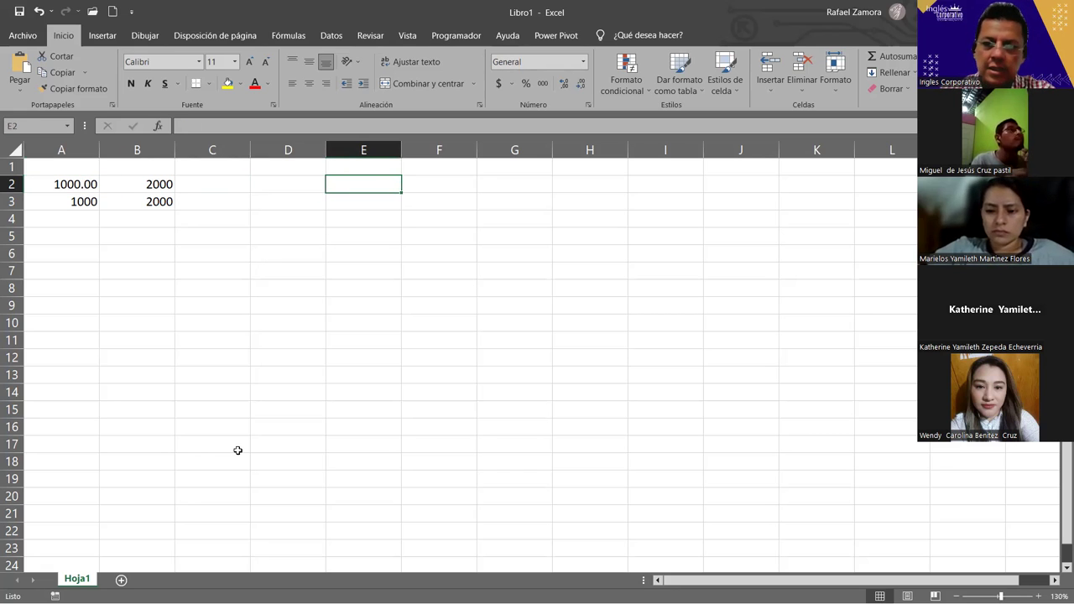
pyautogui.write('12.5')
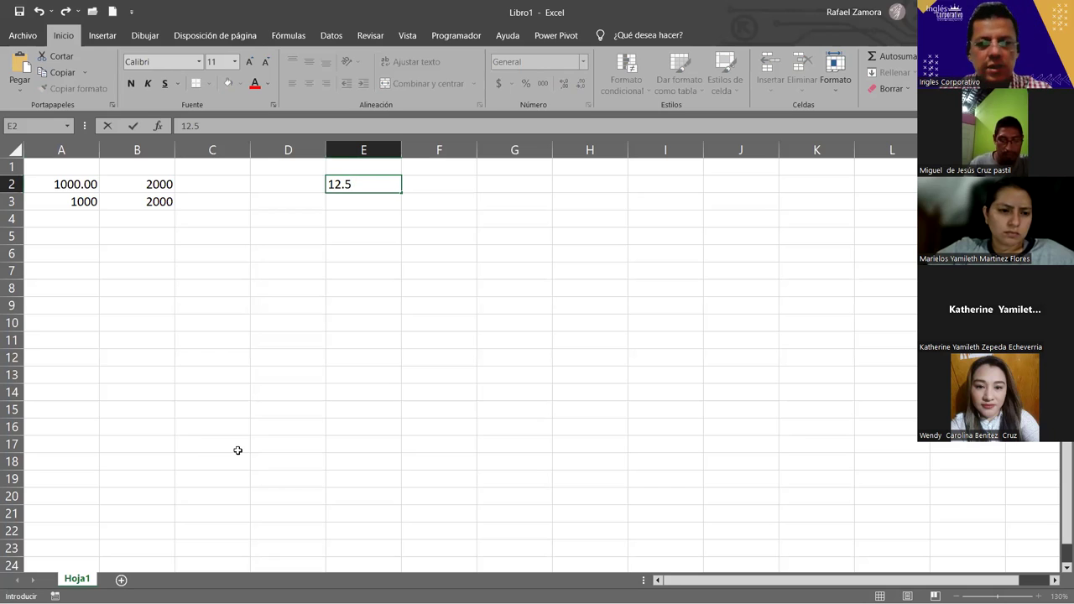
pyautogui.press('Escape')
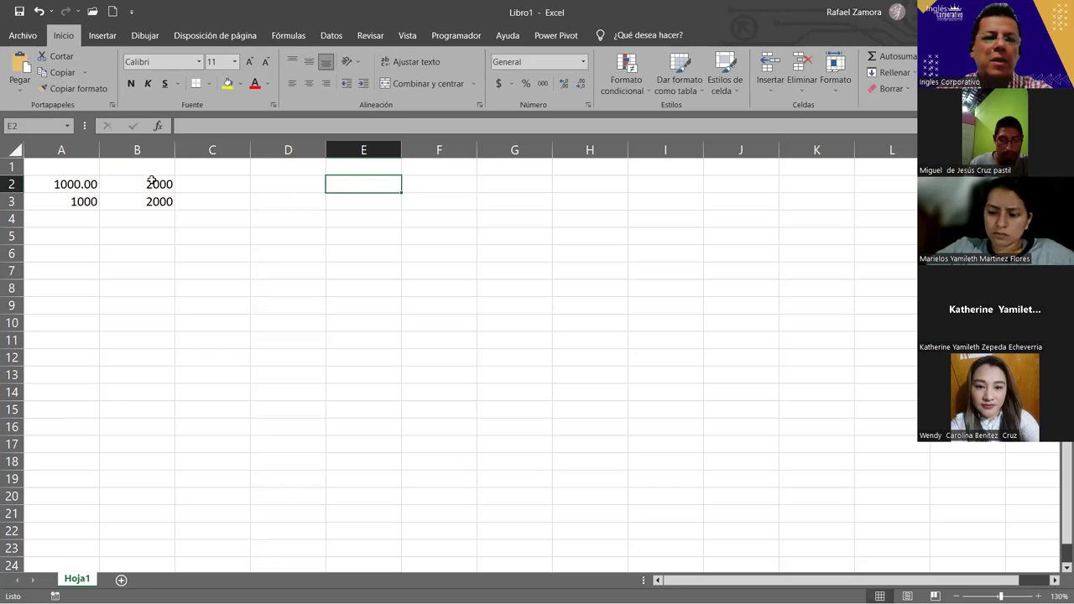
pyautogui.click(84, 198)
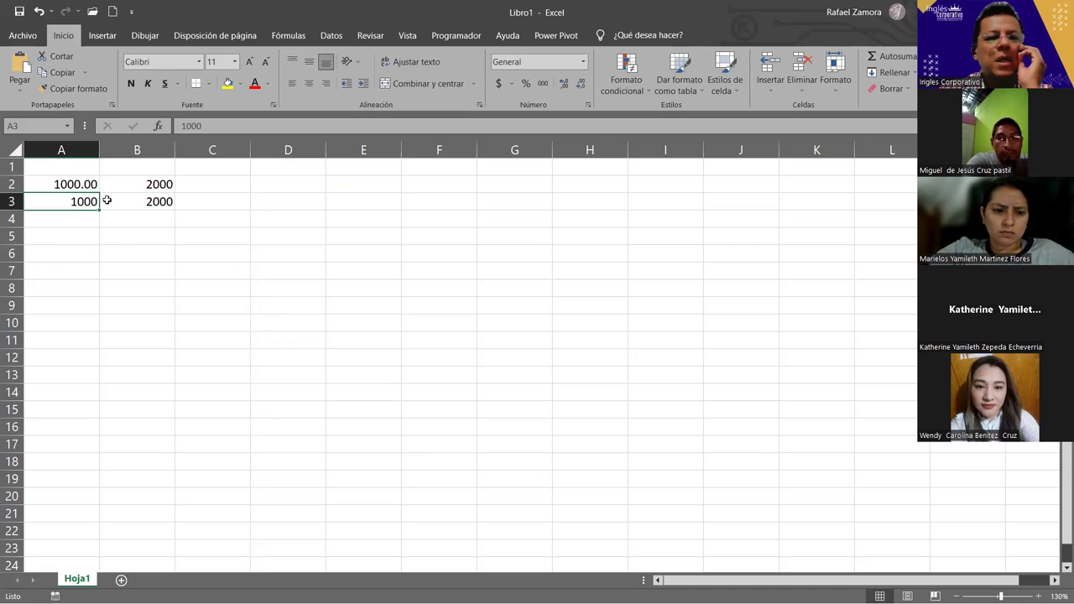
pyautogui.click(80, 182)
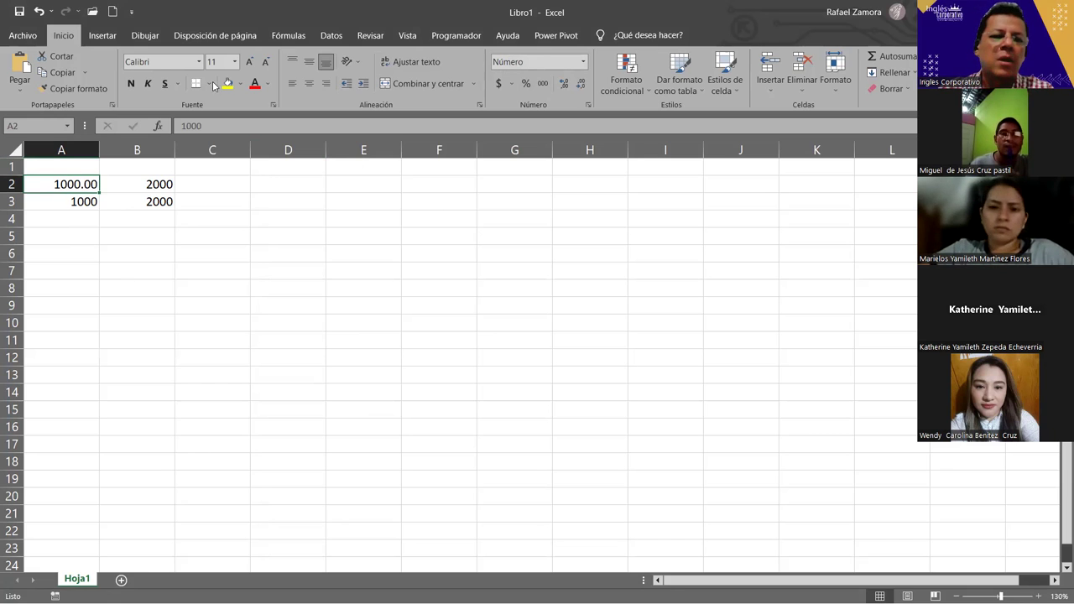
pyautogui.click(63, 200)
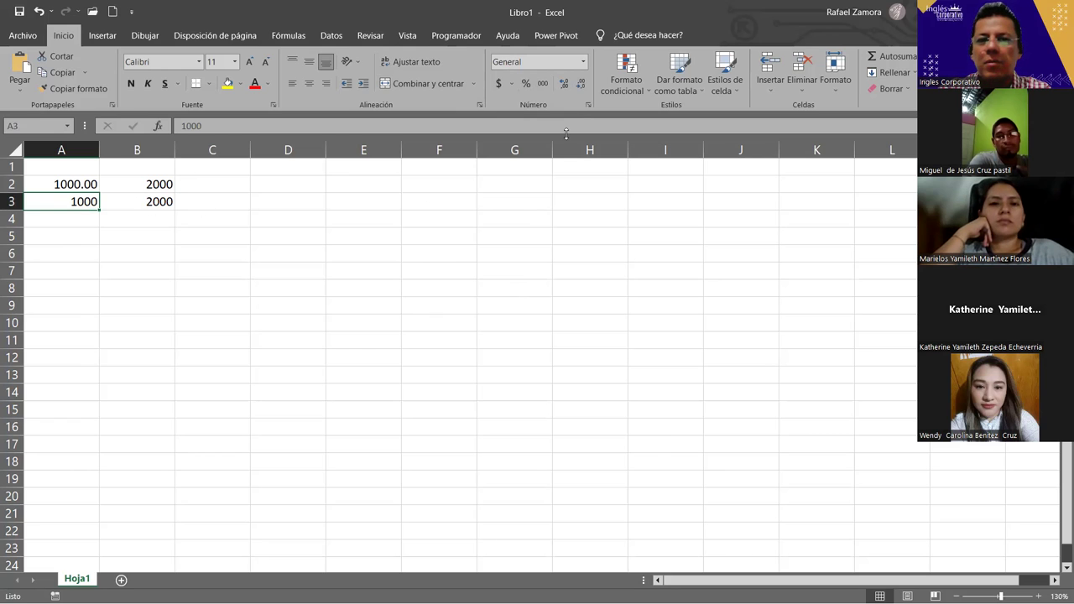
pyautogui.click(543, 83)
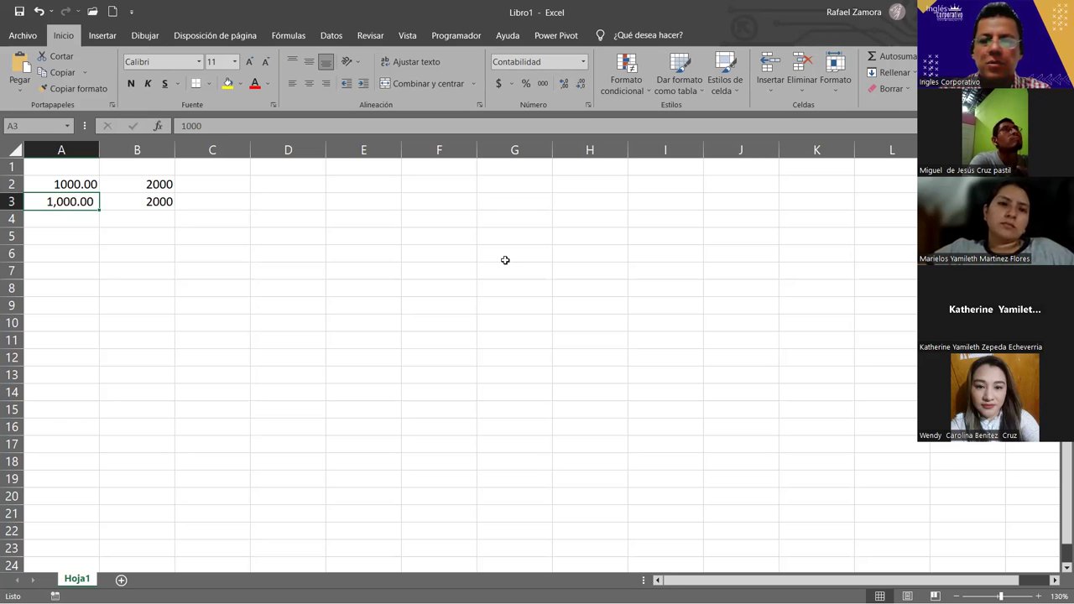
# - Compare the formats of A2 (1000.00) and A3 (1,000.00), then select B2
pyautogui.click(89, 183)
pyautogui.click(87, 202)
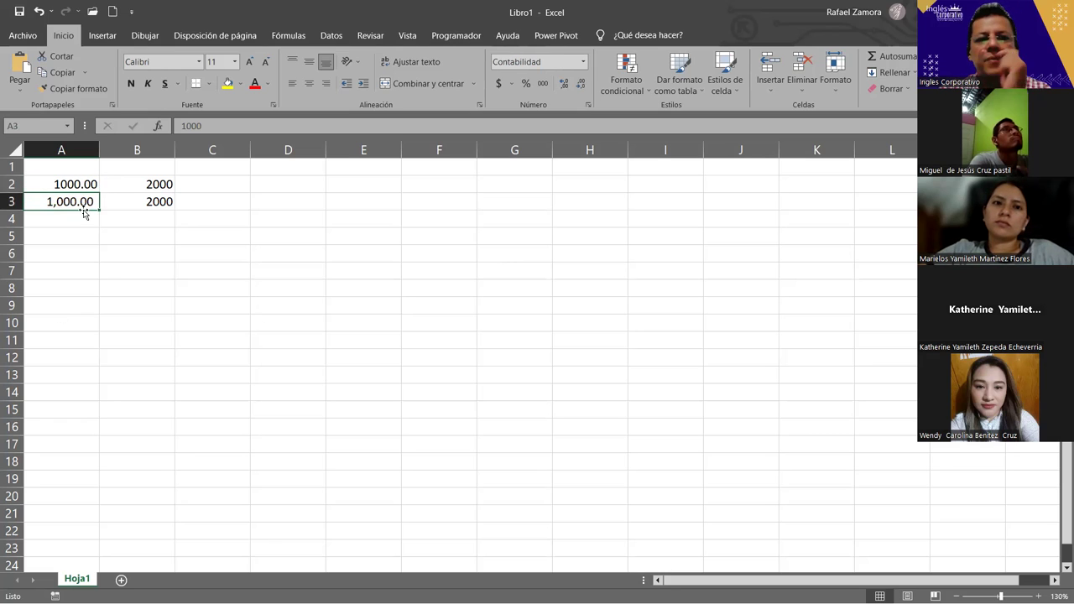
pyautogui.click(73, 184)
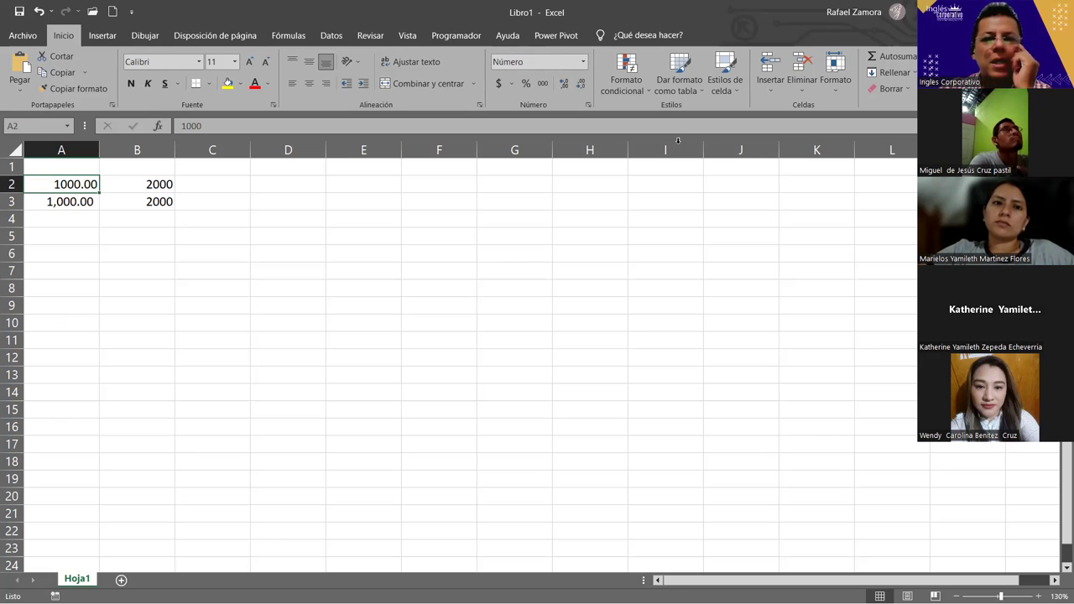
pyautogui.click(583, 61)
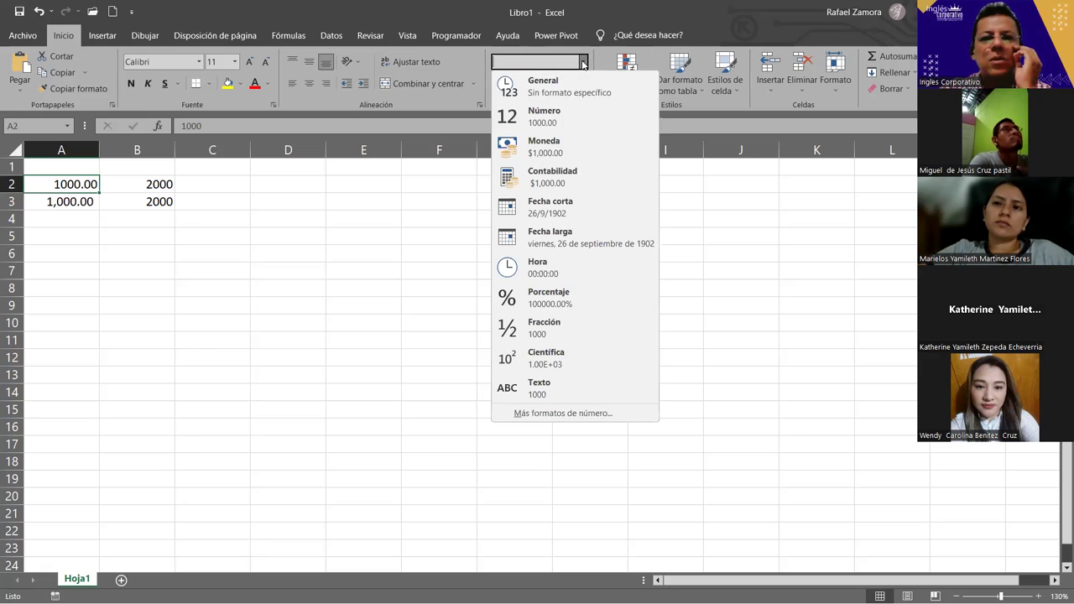
pyautogui.click(57, 182)
pyautogui.click(66, 202)
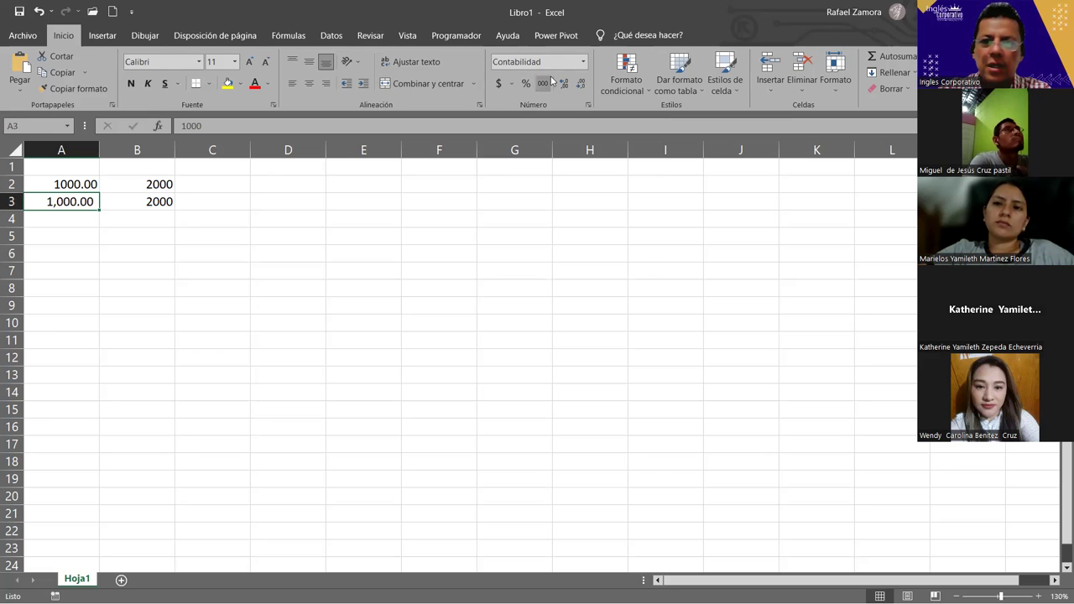
pyautogui.click(119, 222)
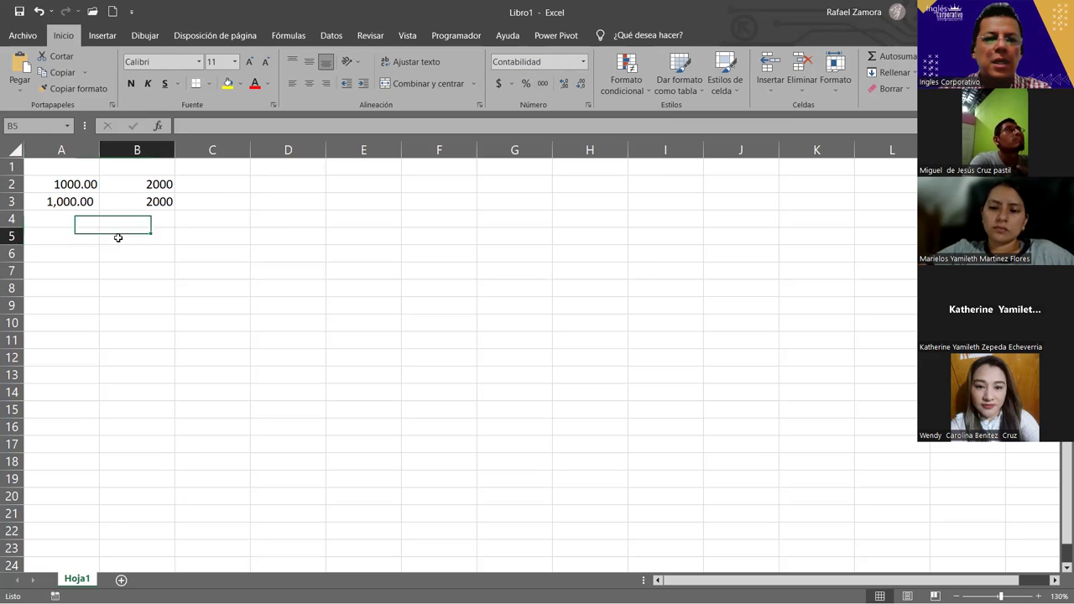
pyautogui.click(84, 220)
pyautogui.click(283, 312)
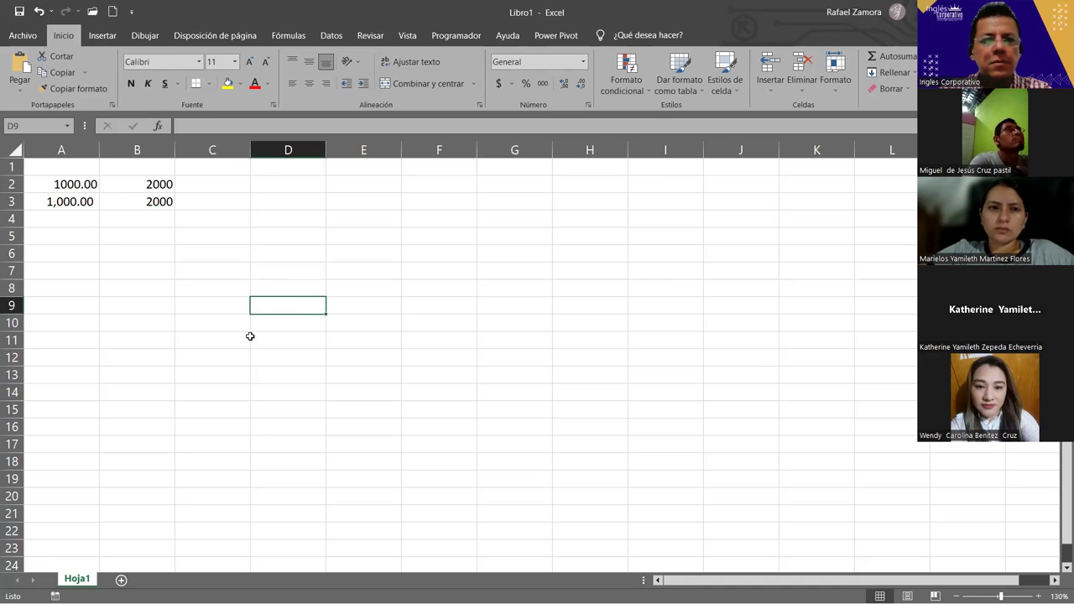
pyautogui.click(87, 185)
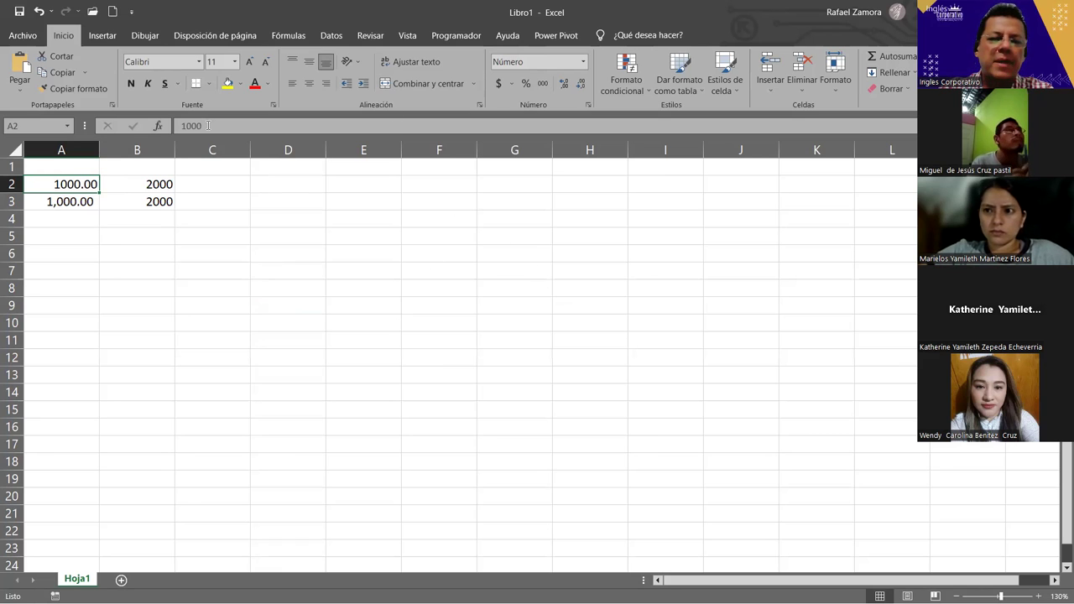
pyautogui.click(151, 185)
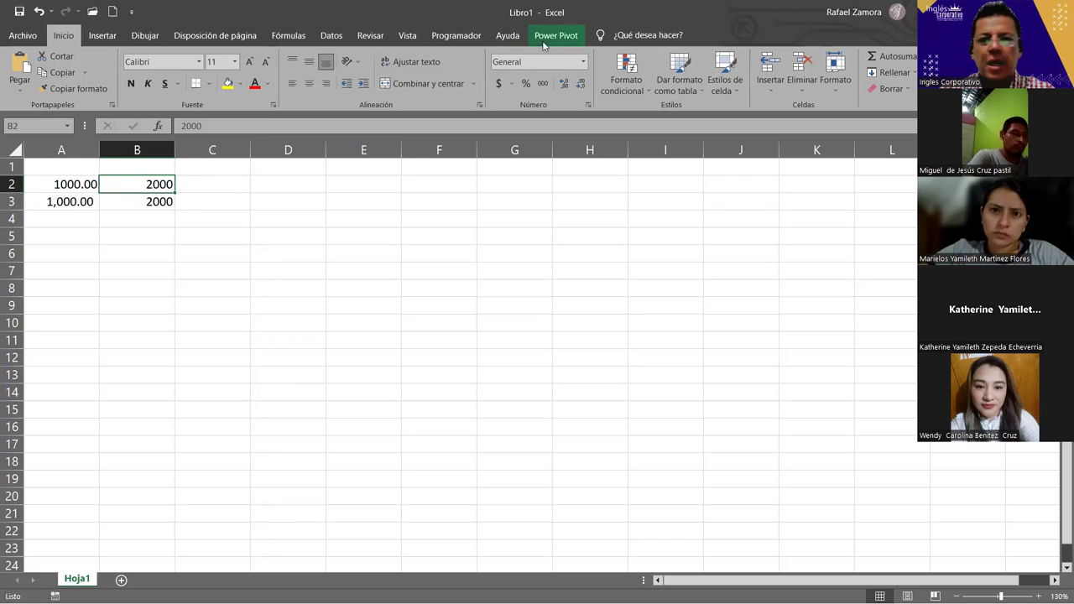
pyautogui.click(583, 63)
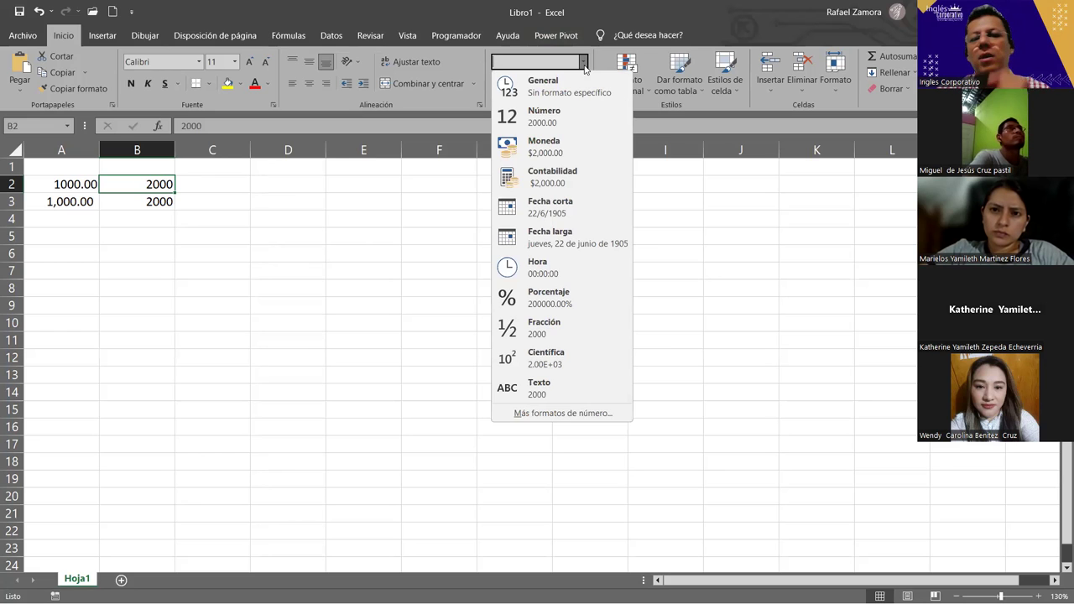
# - Apply the Moneda format to B2 so it displays $2,000.00
pyautogui.click(568, 153)
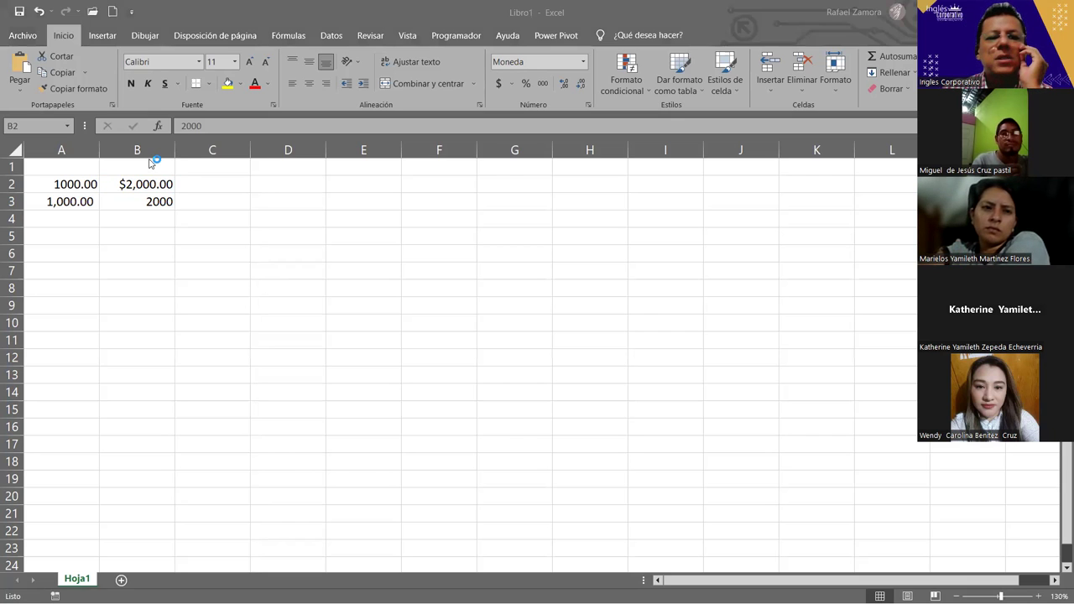
pyautogui.click(151, 184)
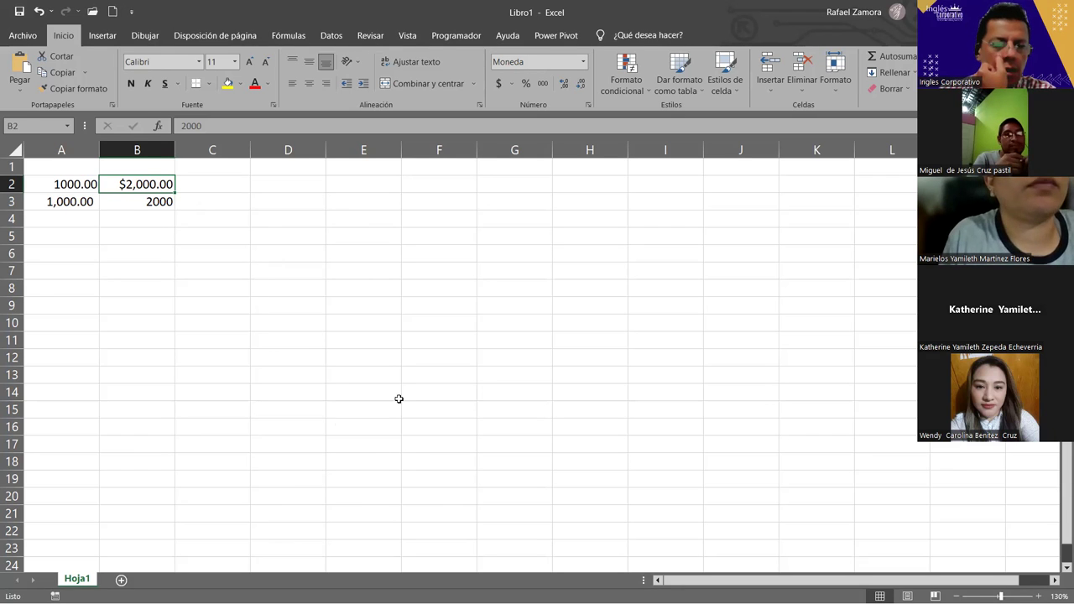
pyautogui.click(157, 200)
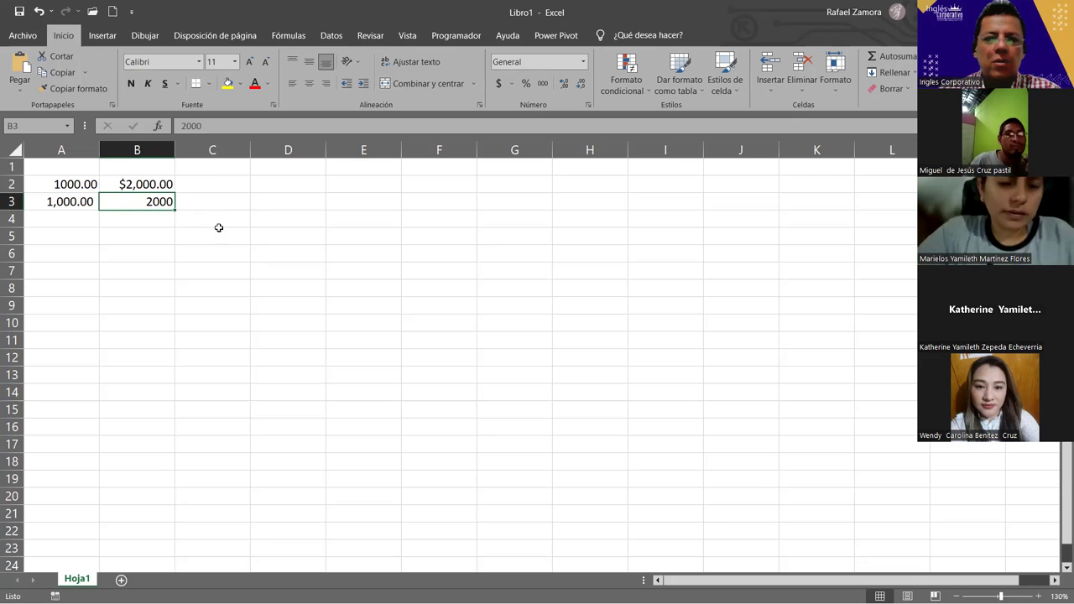
# - Apply Contabilidad to B3 ($ 2,000.00) and compare it with B2's Moneda format
pyautogui.click(583, 62)
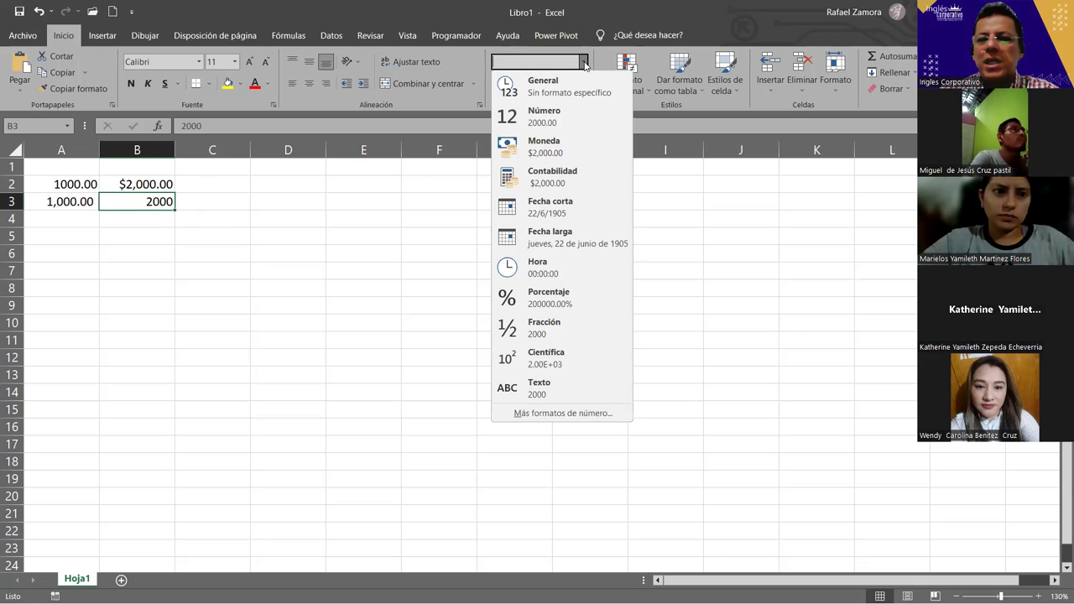
pyautogui.click(573, 173)
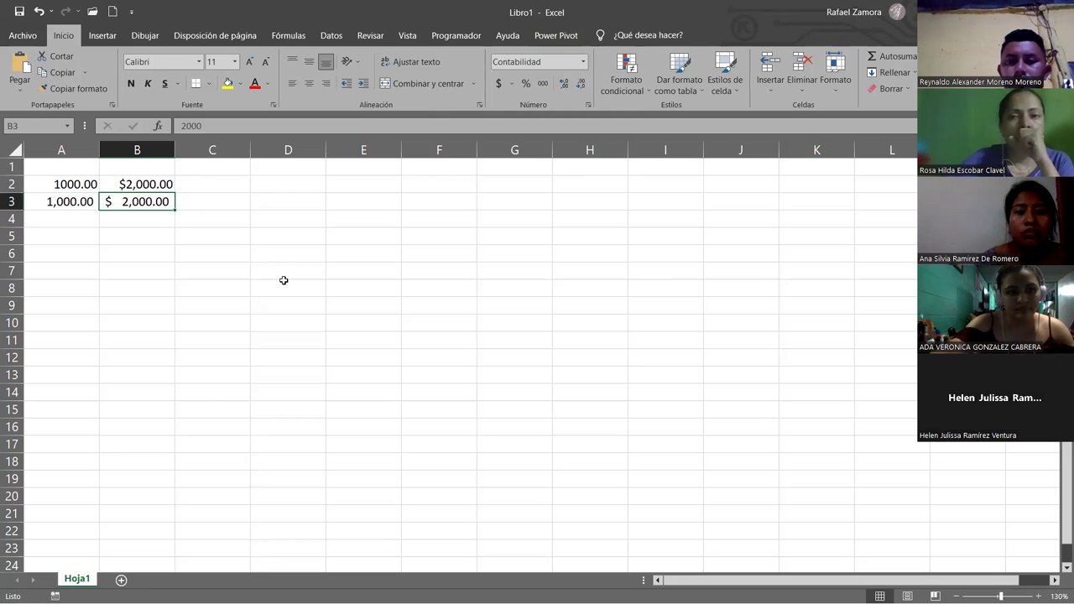
pyautogui.click(140, 187)
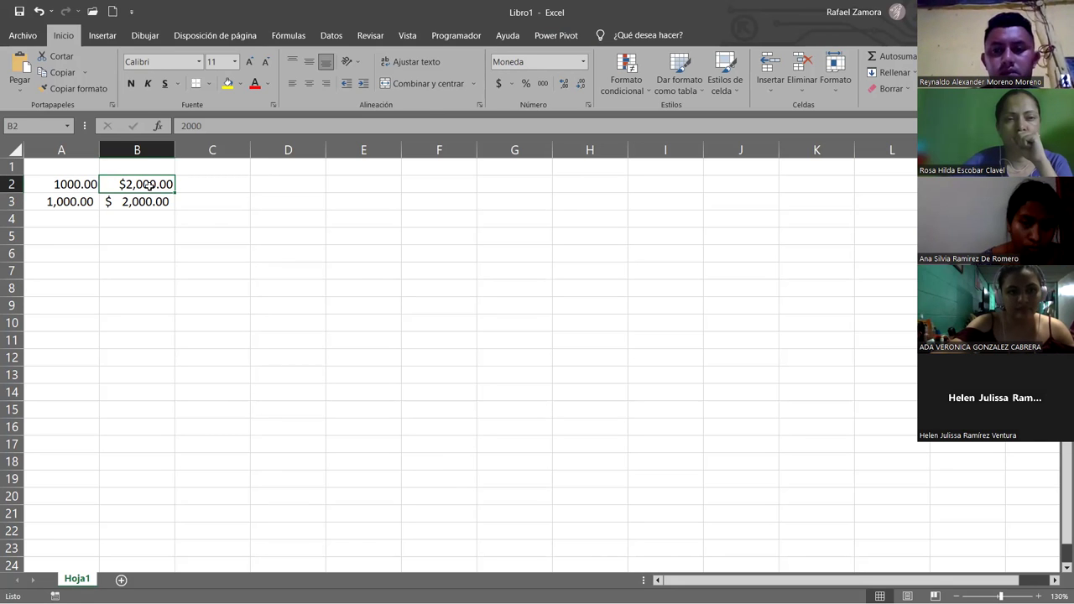
pyautogui.click(151, 199)
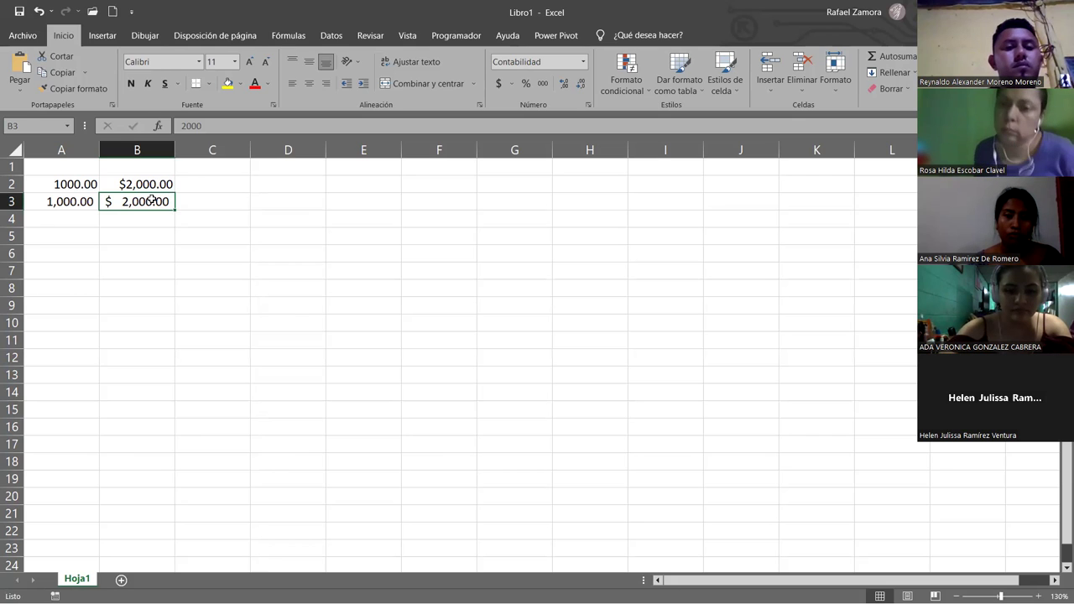
pyautogui.click(233, 184)
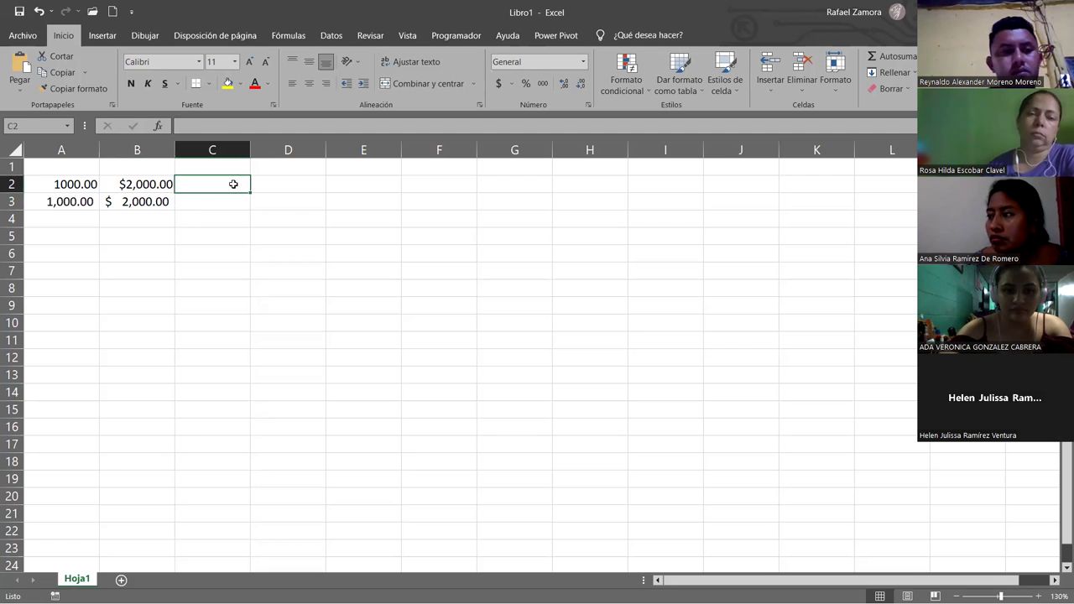
# - Enter 150 in cells C2 and C3
pyautogui.write('150')
pyautogui.press('Return')
pyautogui.write('150')
pyautogui.press('Return')
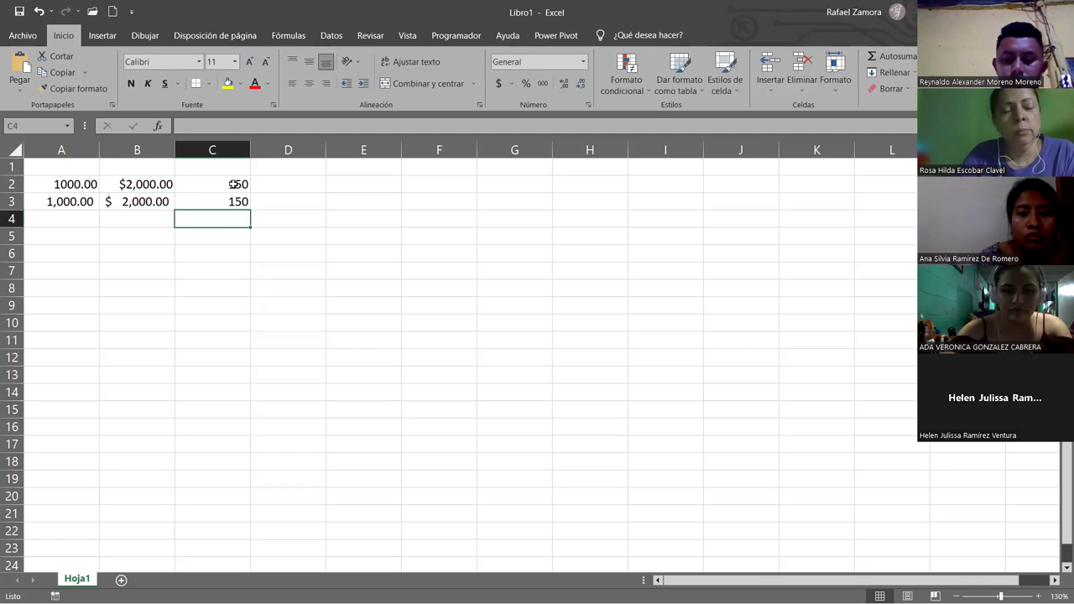
# - Format C2 as Moneda currency and C3 as Contabilidad accounting
pyautogui.click(198, 178)
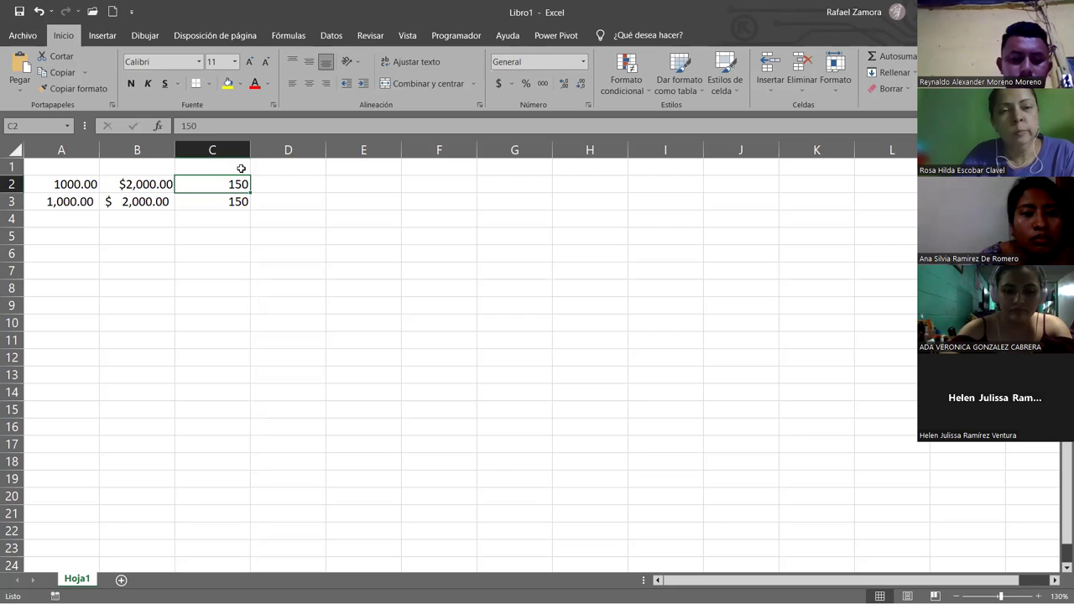
pyautogui.click(582, 61)
pyautogui.click(586, 136)
pyautogui.click(252, 200)
pyautogui.click(229, 202)
pyautogui.click(583, 61)
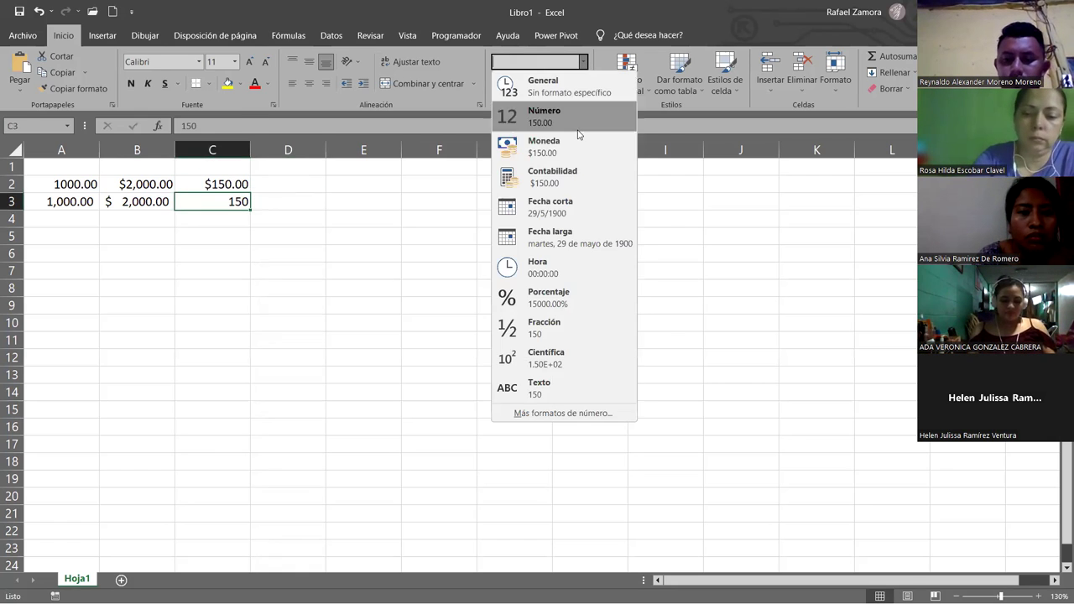
pyautogui.click(568, 176)
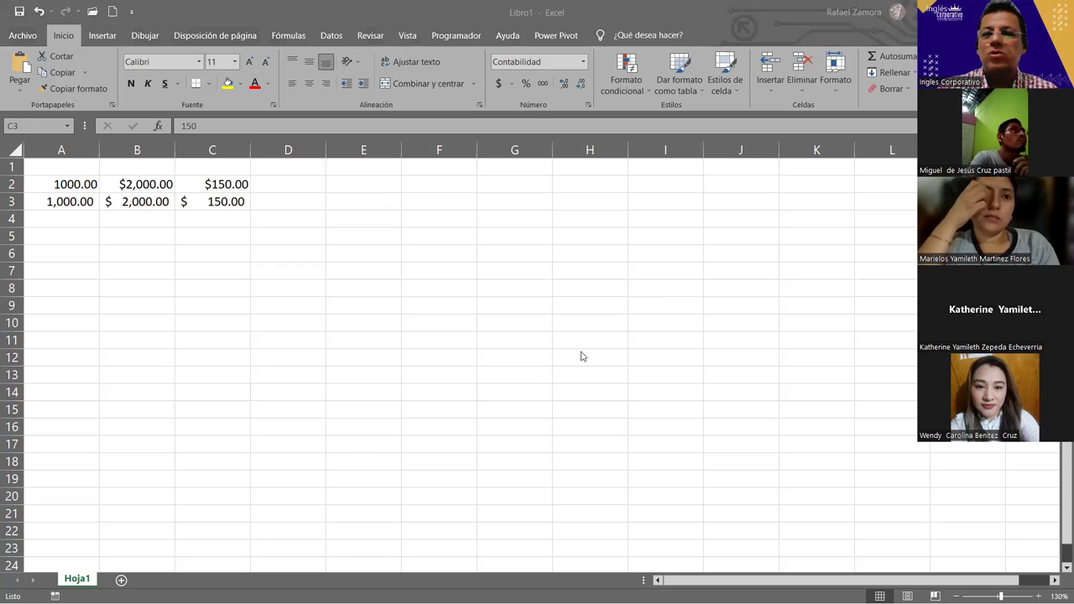
pyautogui.moveTo(395, 185); pyautogui.dragTo(382, 501)
pyautogui.scroll(10, 445, 458)
pyautogui.scroll(-13, 427, 498)
pyautogui.scroll(-1, 403, 519)
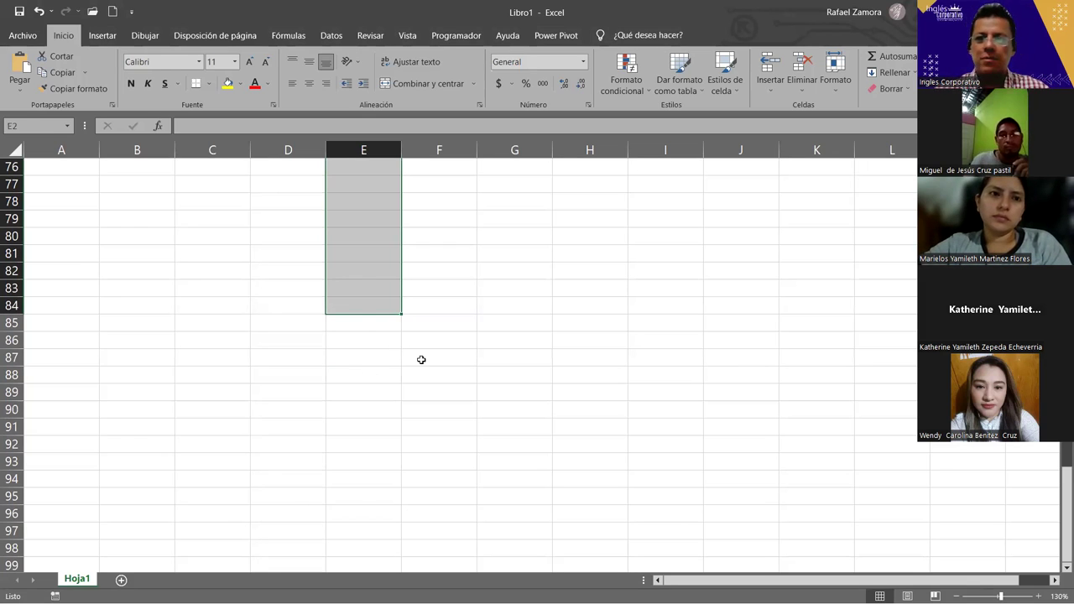
pyautogui.scroll(11, 421, 360)
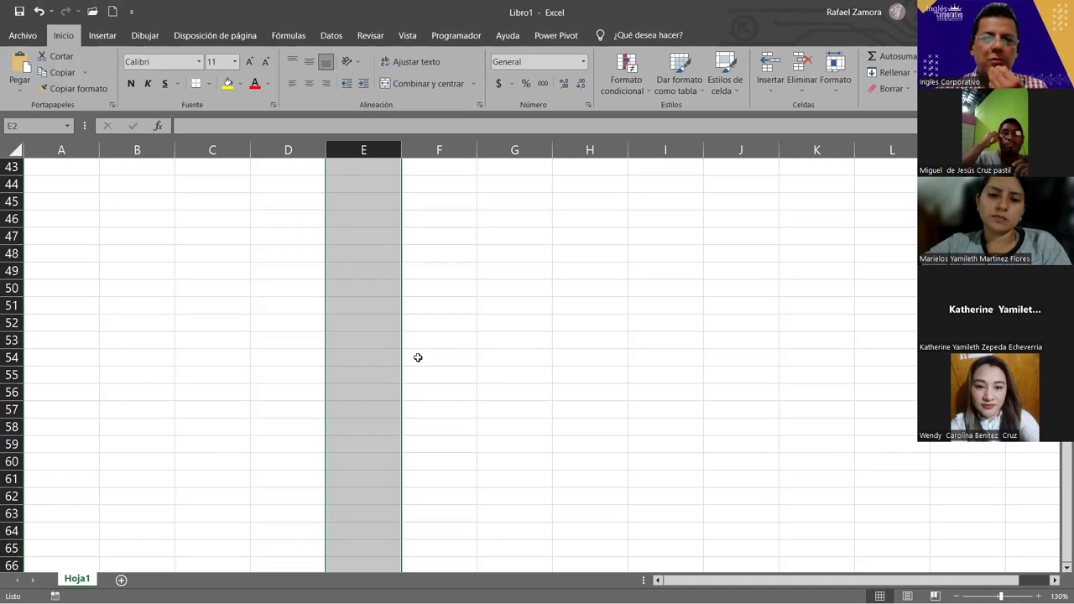
pyautogui.scroll(14, 418, 358)
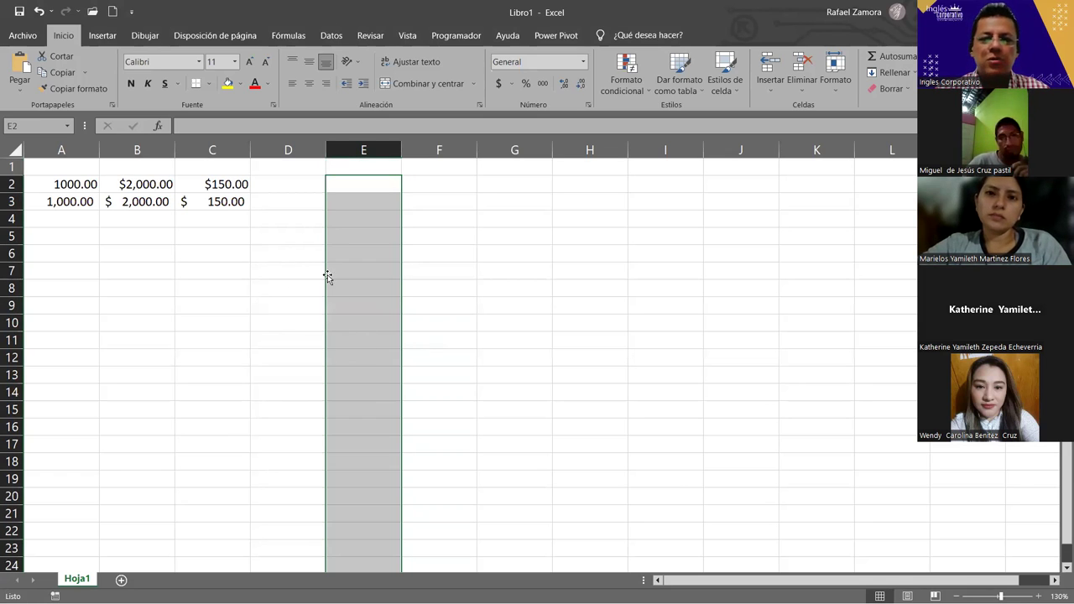
# - Type $425 with the dollar sign directly into cell E8
pyautogui.click(366, 296)
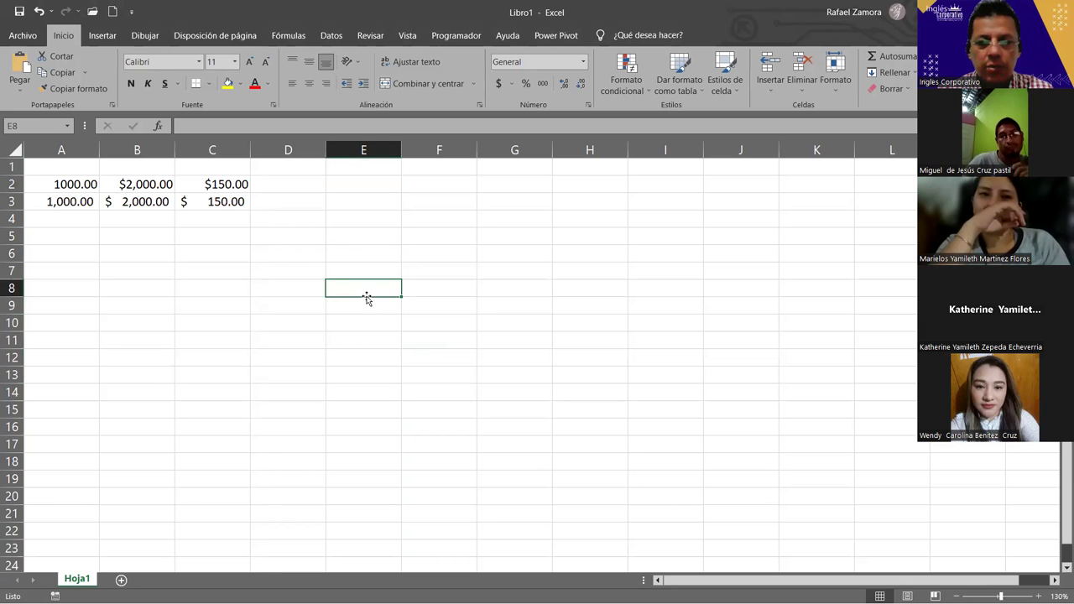
pyautogui.write('$')
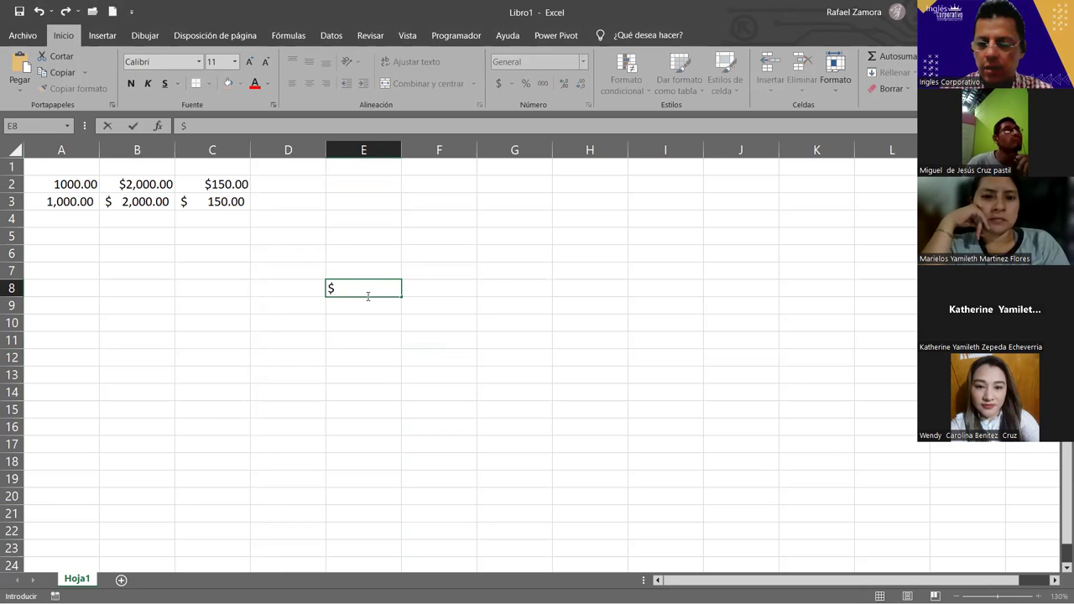
pyautogui.write('425')
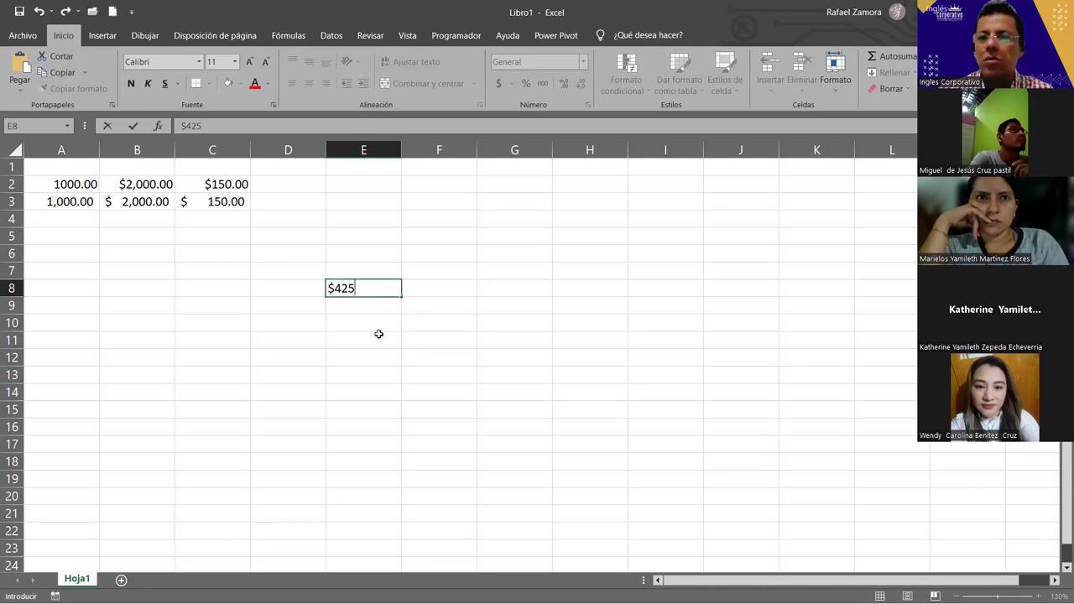
pyautogui.press('Return')
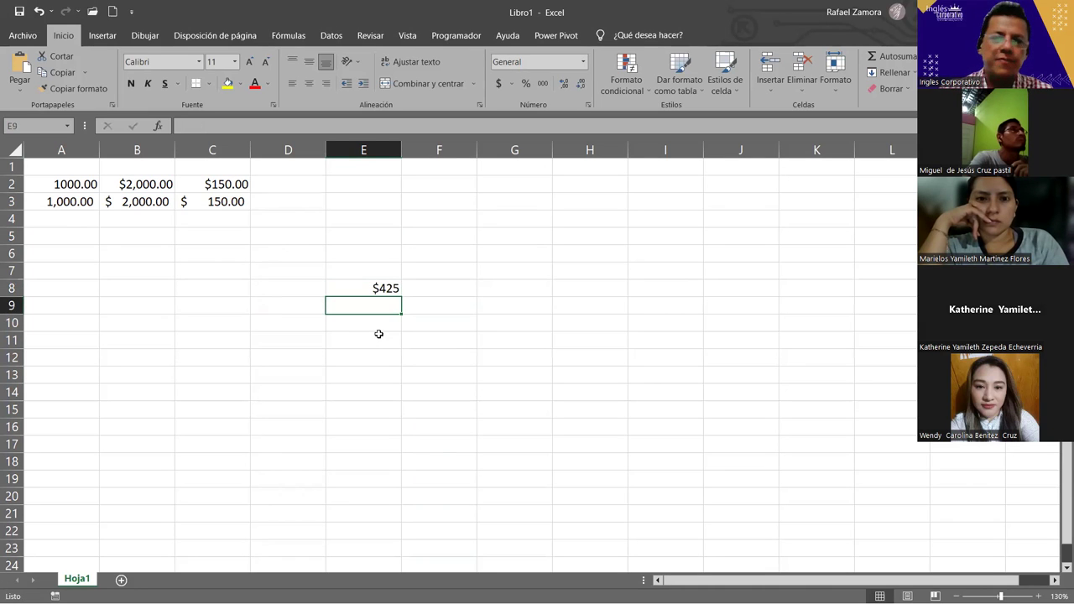
pyautogui.click(554, 215)
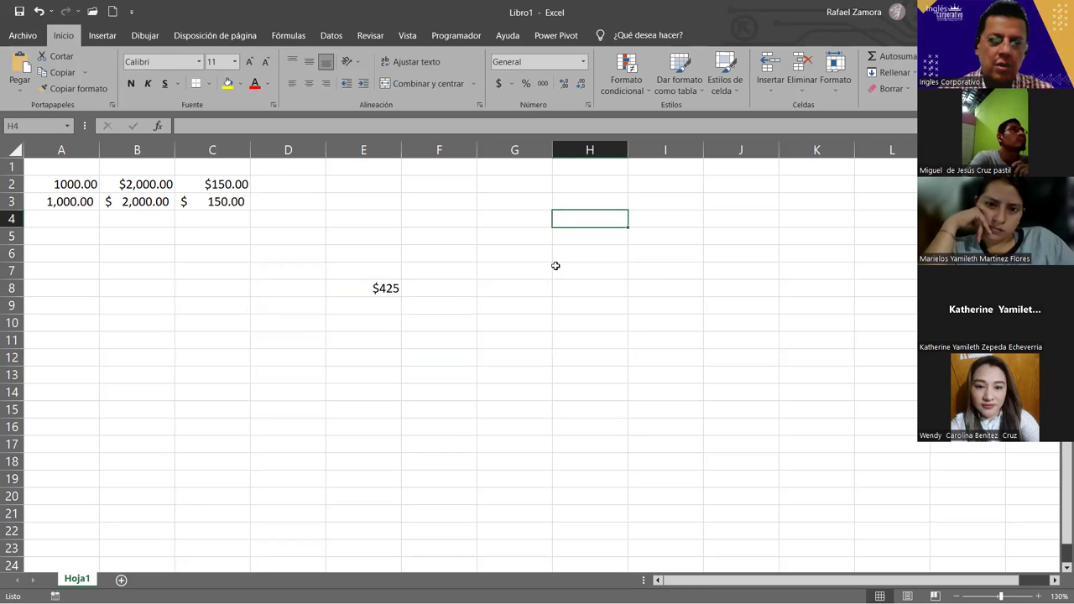
# - Enter 10 in H4, 'a' in H5, and =H4+H5 in H8, producing #¡VALOR!
pyautogui.write('10')
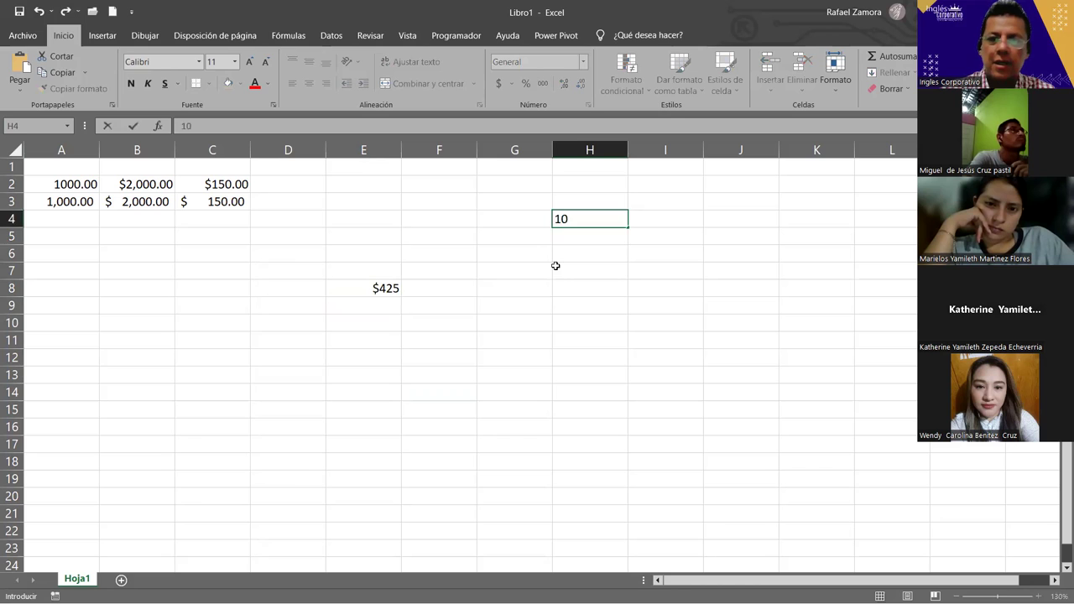
pyautogui.press('Return')
pyautogui.write('a')
pyautogui.press('Return')
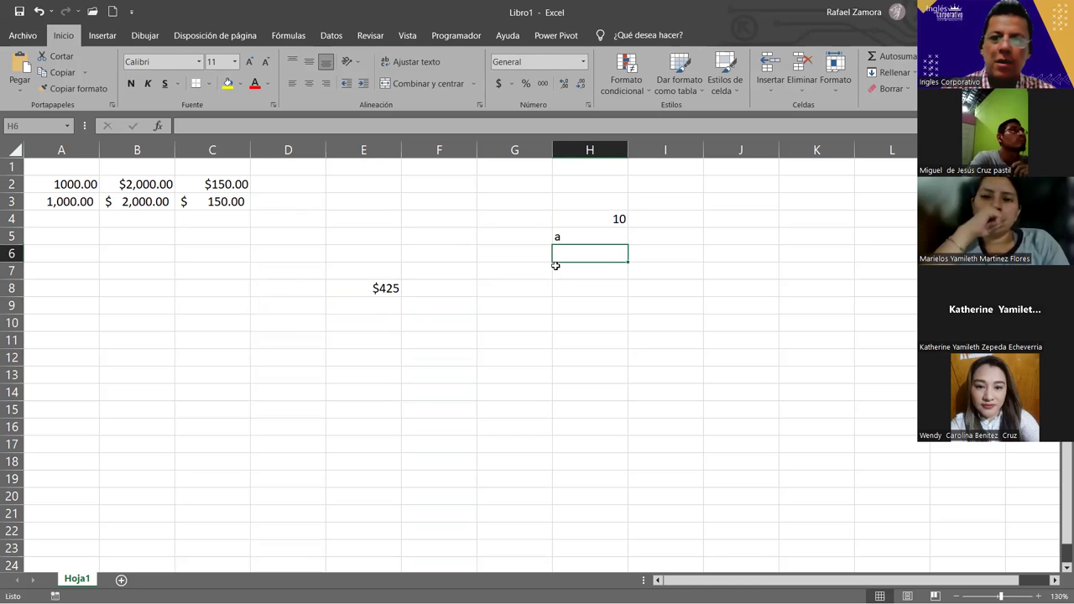
pyautogui.click(607, 290)
pyautogui.write(')')
pyautogui.press('BackSpace')
pyautogui.write('=')
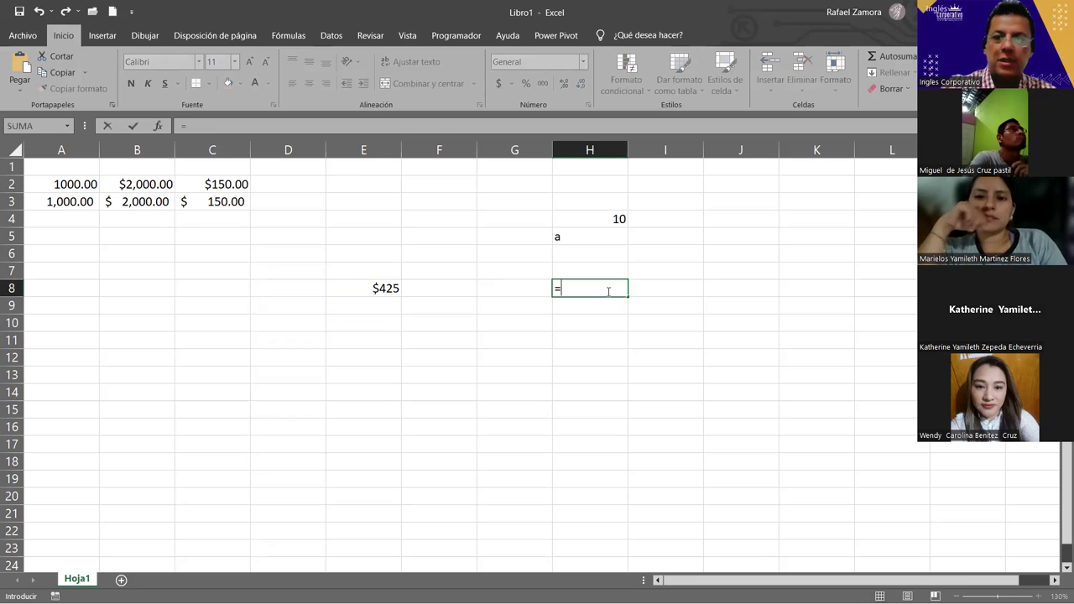
pyautogui.click(603, 219)
pyautogui.write('+')
pyautogui.click(583, 238)
pyautogui.press('Return')
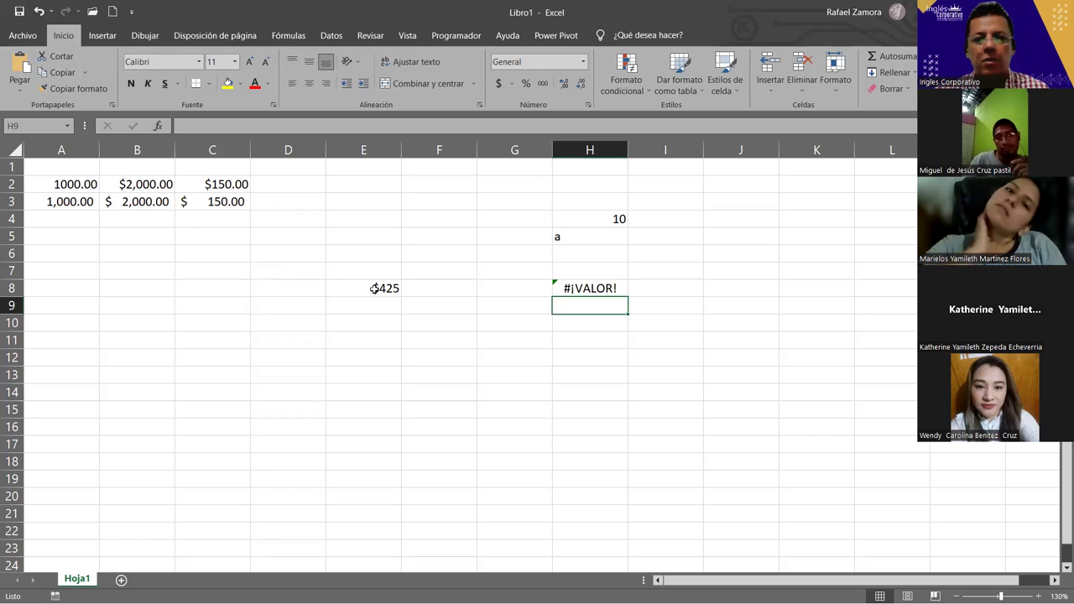
# - Clear all test entries from the range E3:I15
pyautogui.moveTo(358, 203); pyautogui.dragTo(666, 408)
pyautogui.press('Delete')
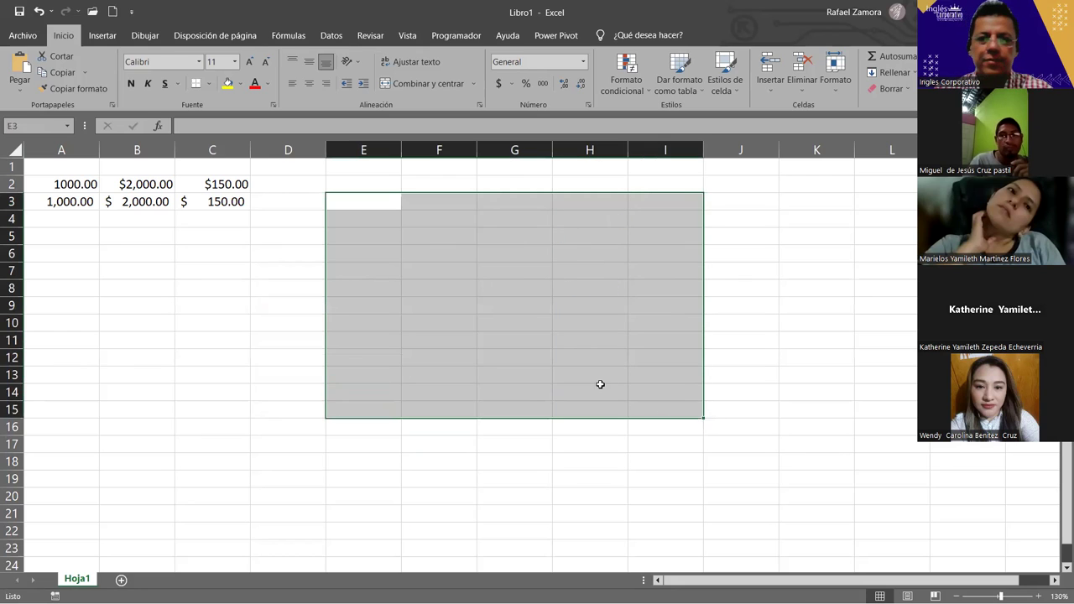
pyautogui.click(512, 305)
pyautogui.click(428, 238)
pyautogui.click(241, 288)
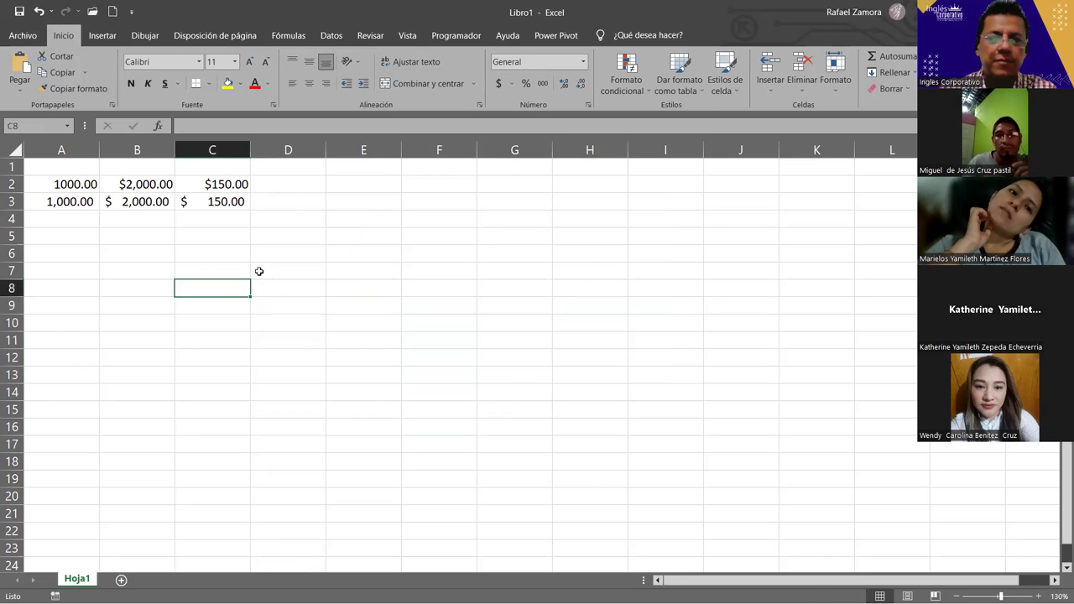
pyautogui.click(248, 192)
pyautogui.click(232, 208)
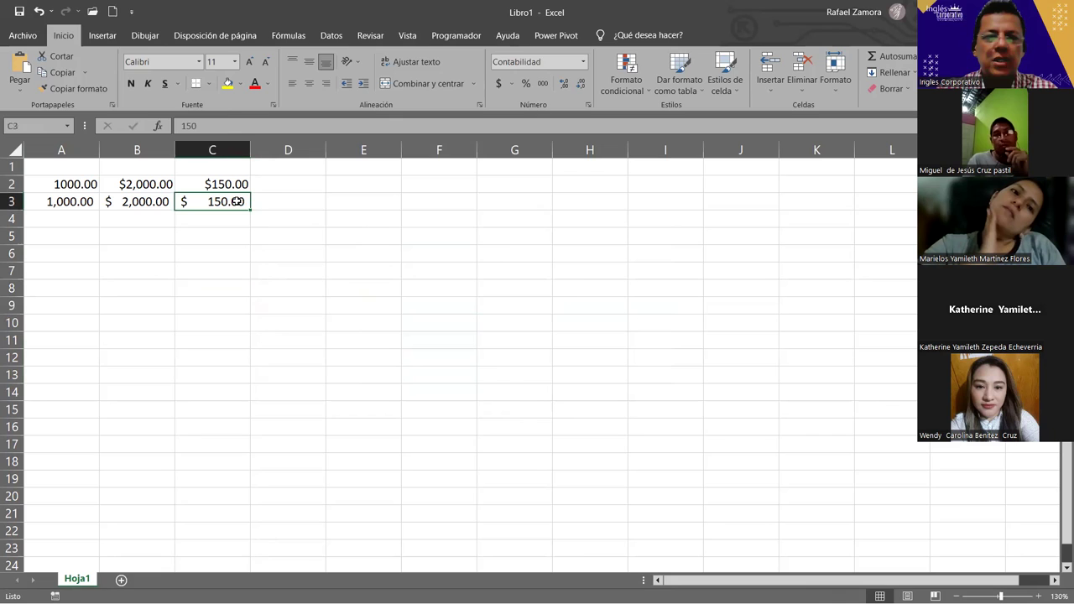
pyautogui.click(285, 185)
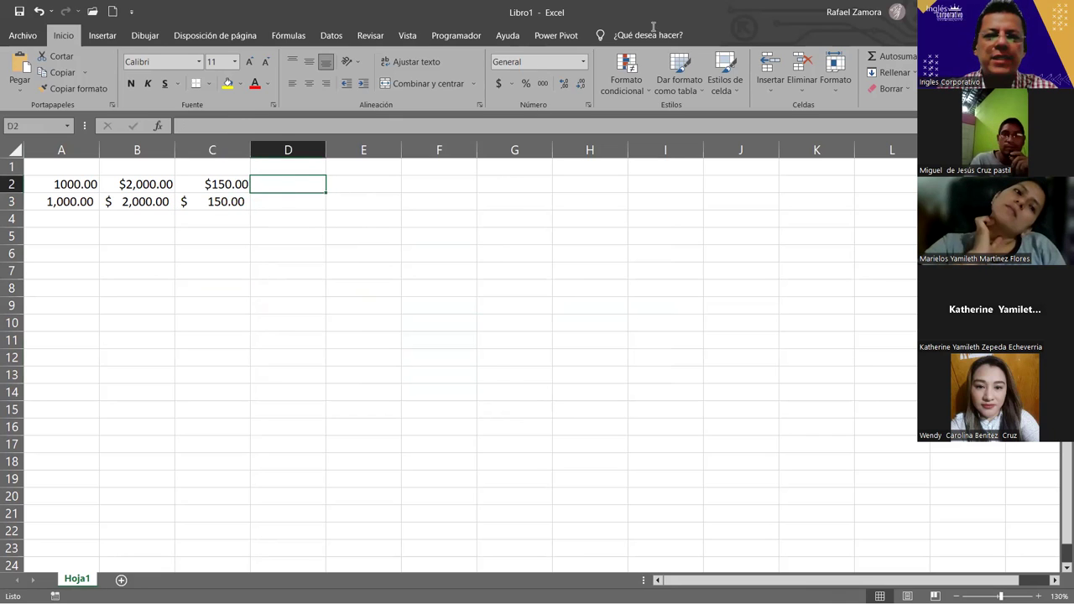
pyautogui.click(583, 62)
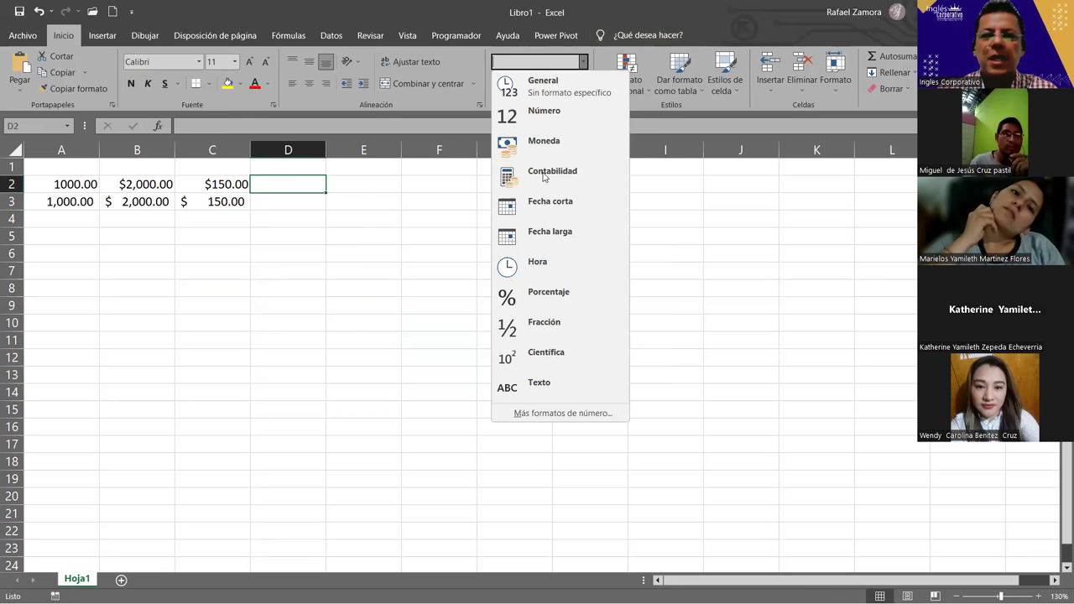
pyautogui.click(291, 260)
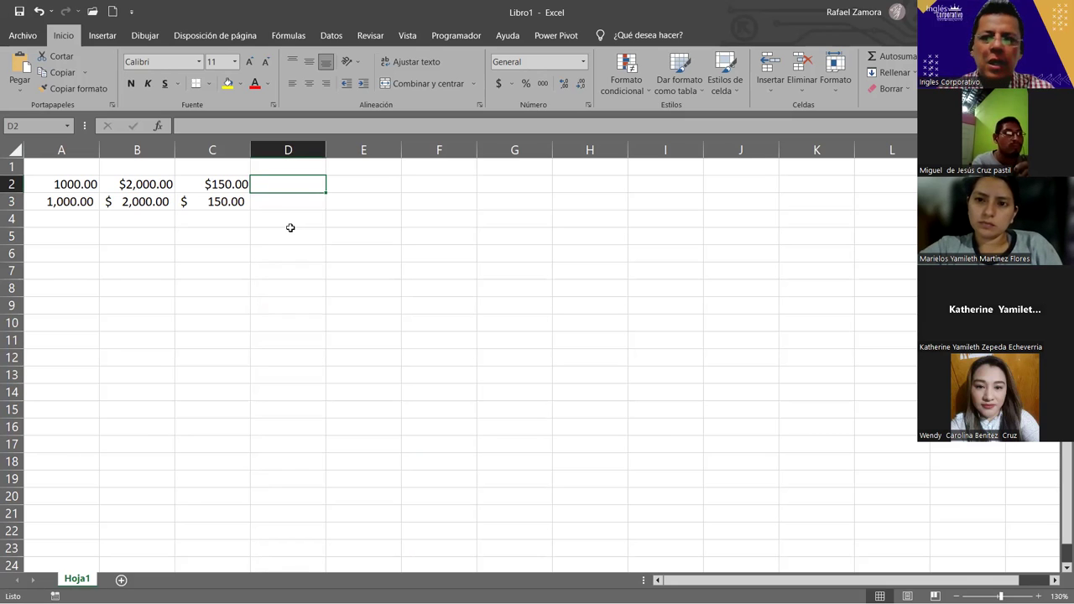
# - Discard the unfinished entry in D2 and enter 24-8-23 so it becomes 24/8/2023
pyautogui.write('-/')
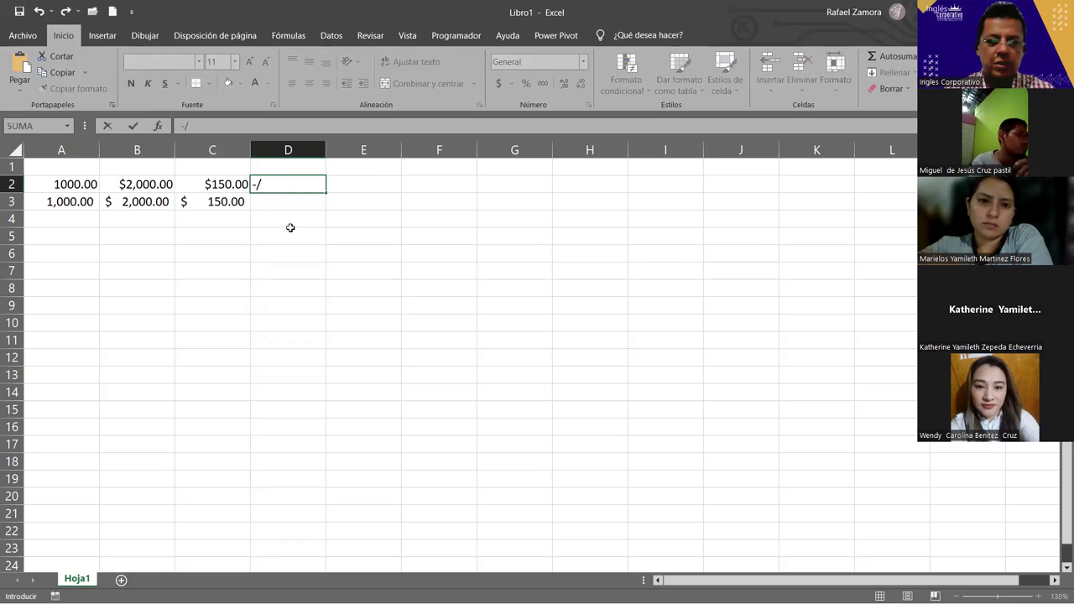
pyautogui.press('Escape')
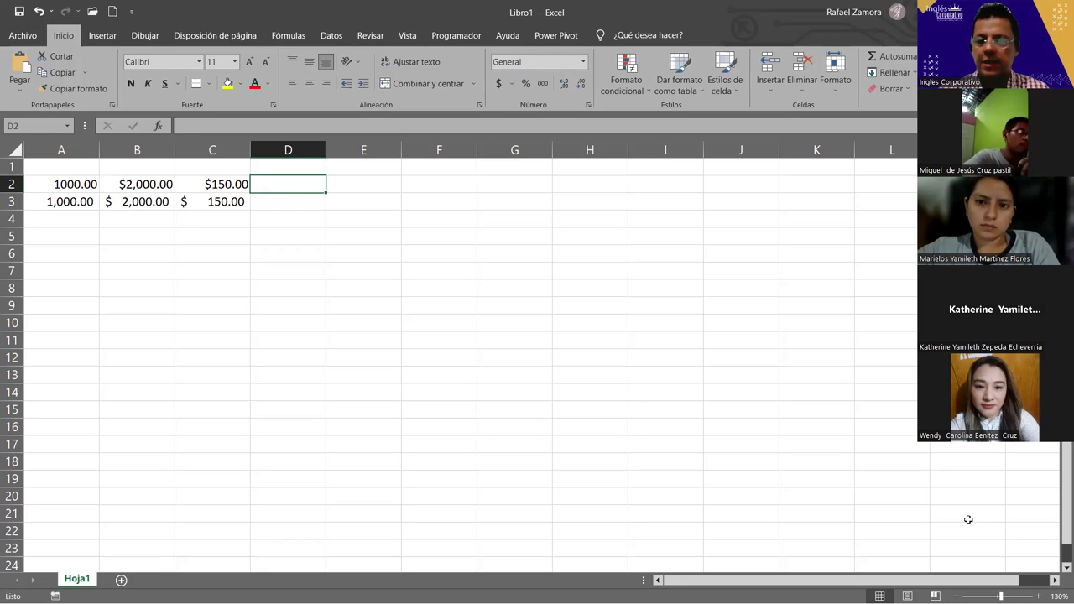
pyautogui.write('24')
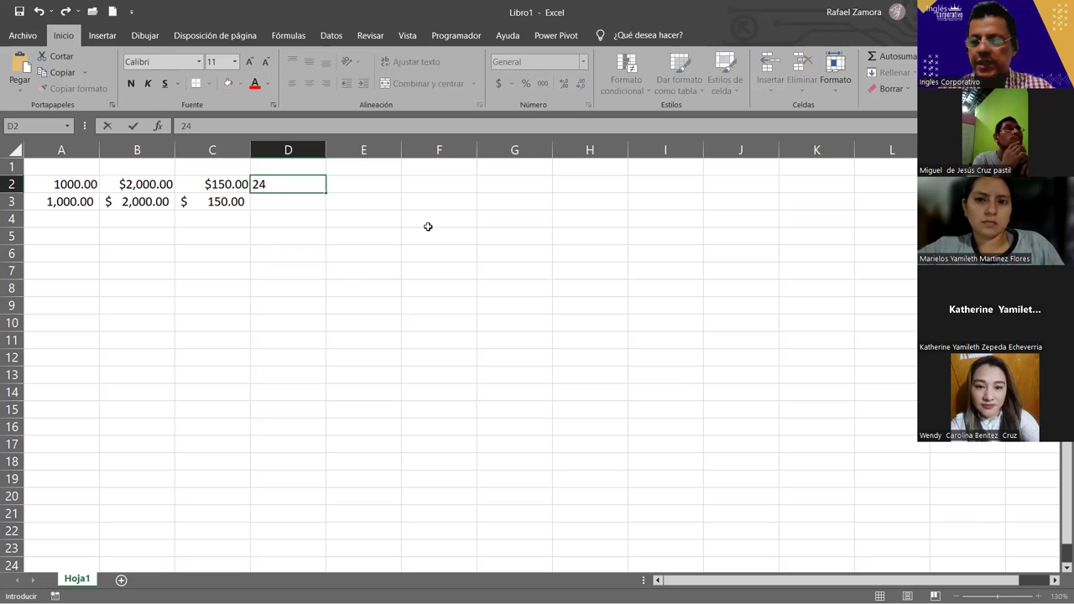
pyautogui.write('-')
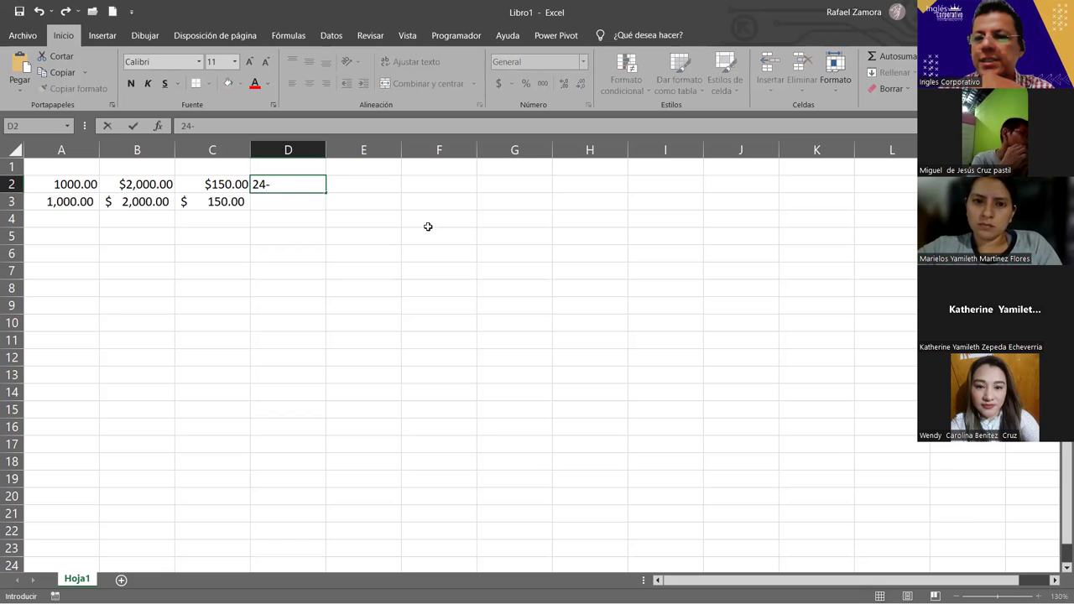
pyautogui.write('8-')
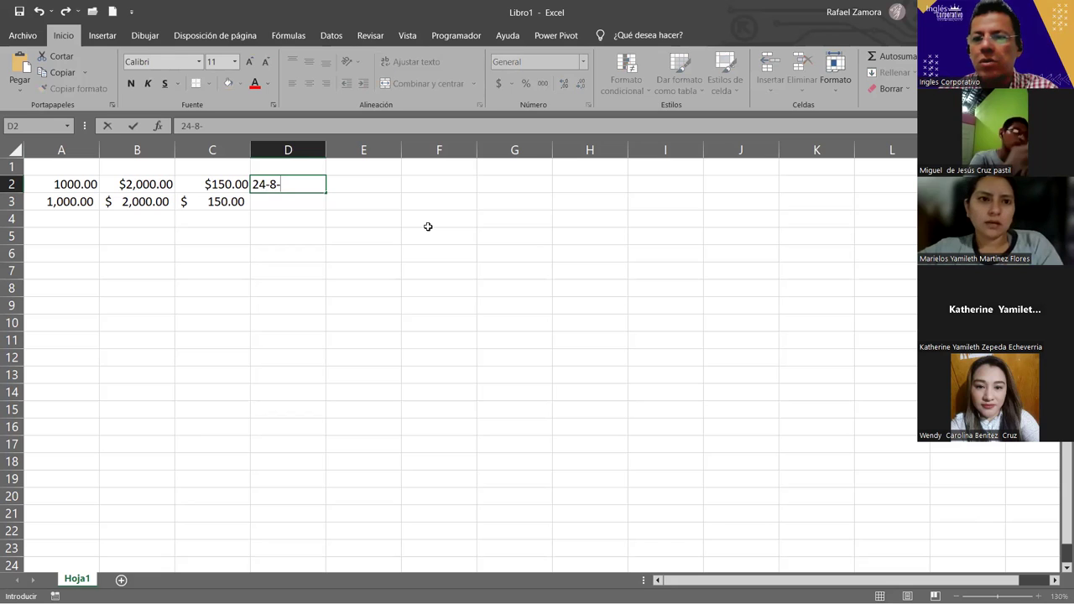
pyautogui.write('23')
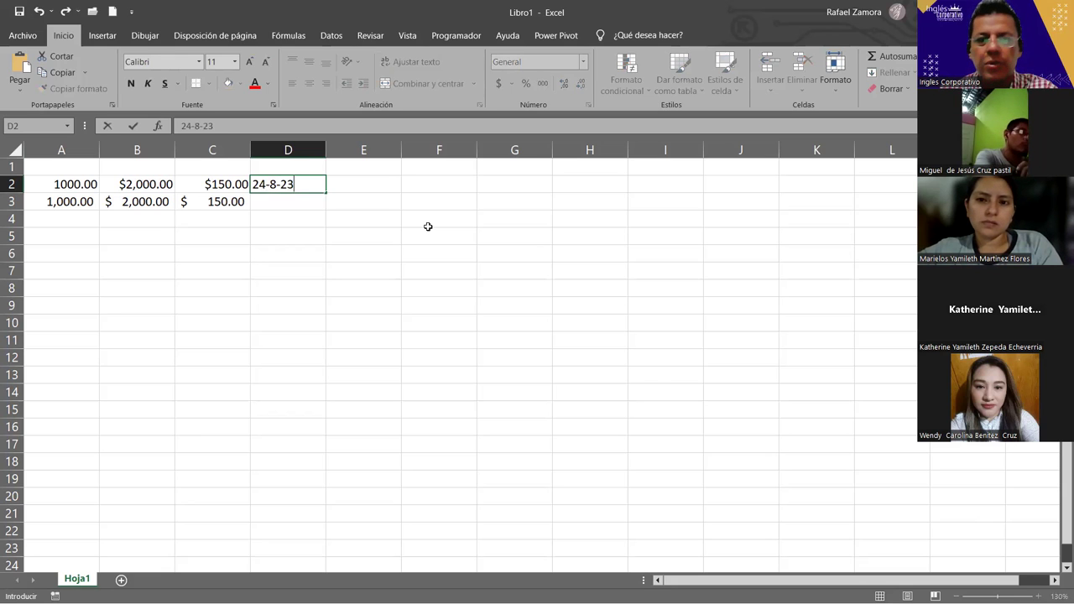
pyautogui.press('Return')
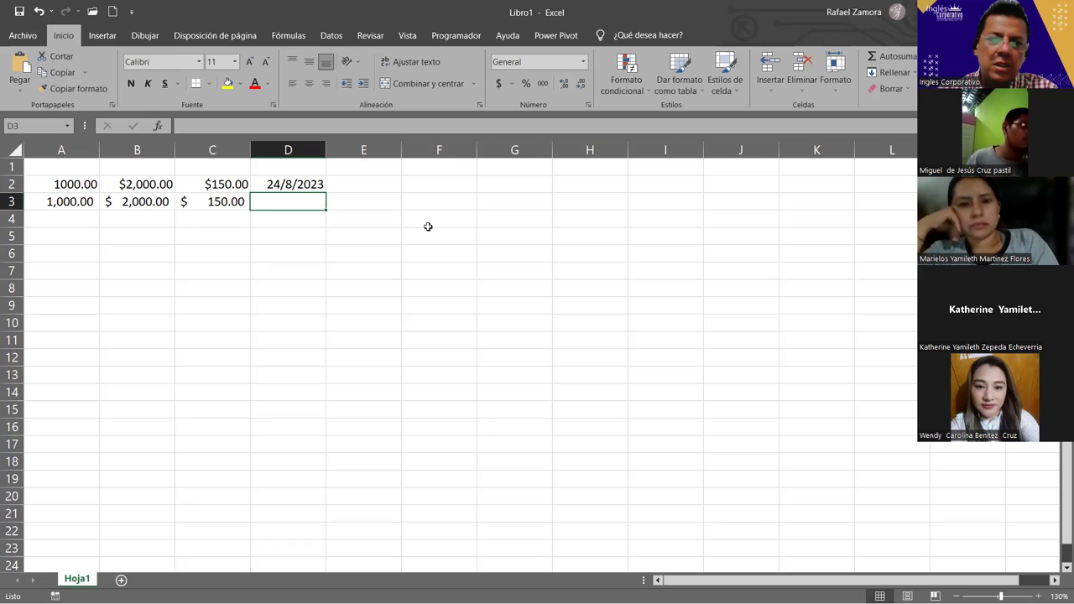
pyautogui.write('01/')
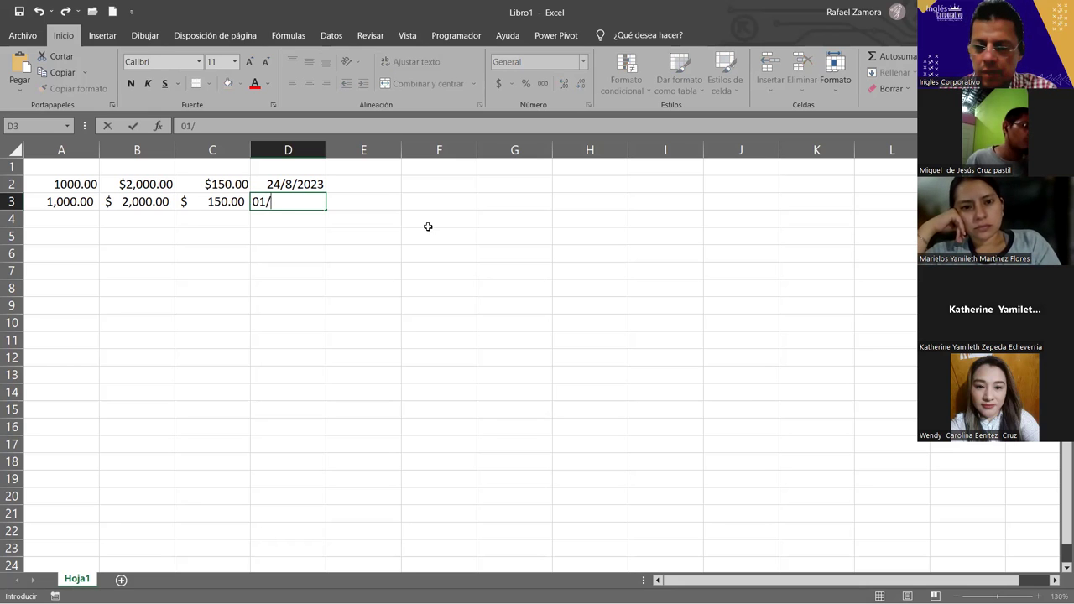
pyautogui.write('01/')
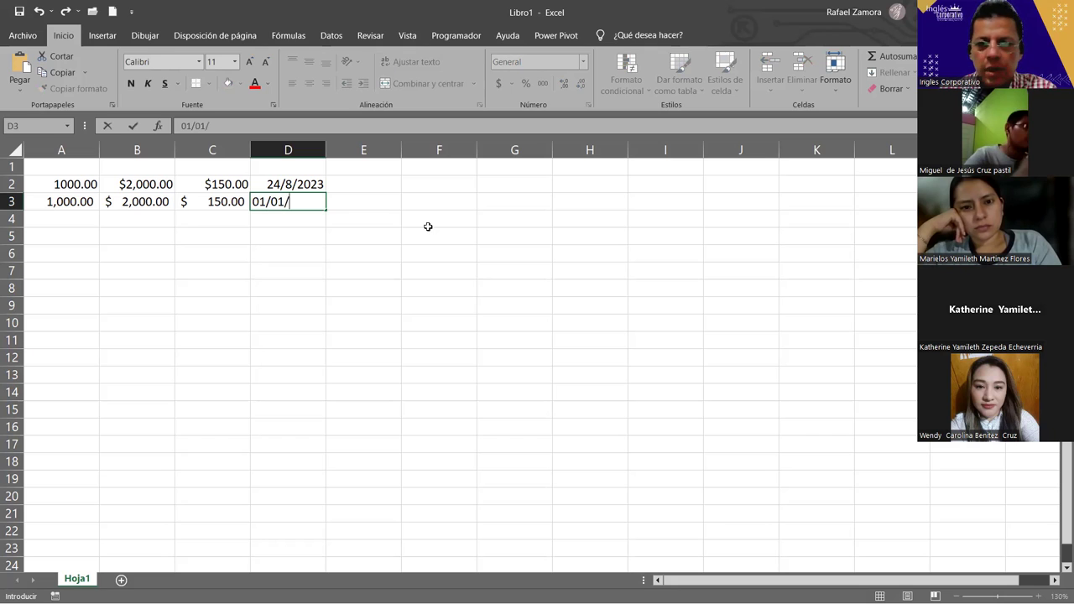
pyautogui.write('2023')
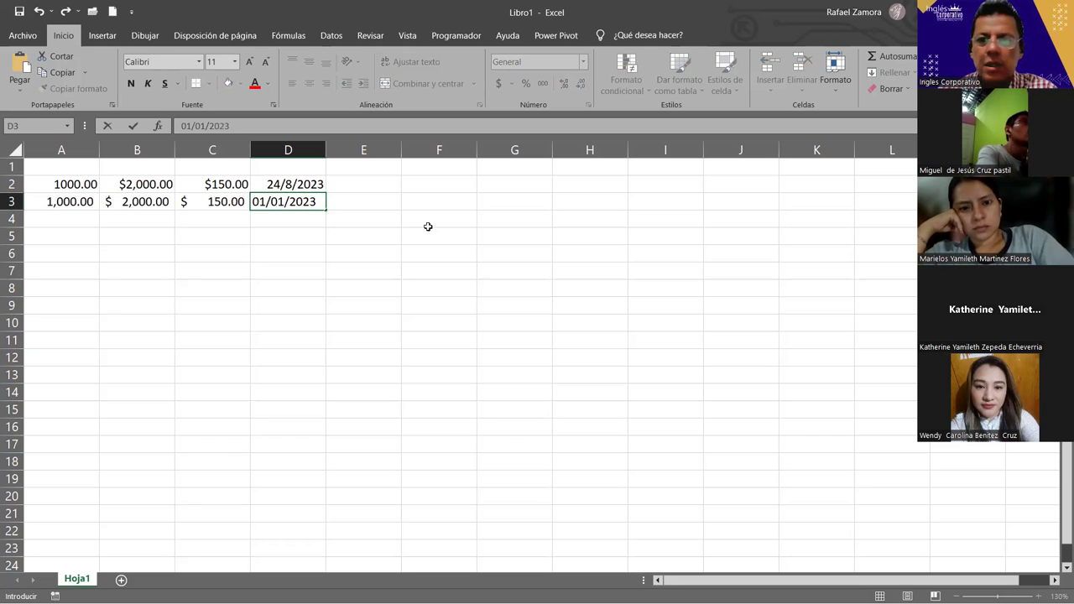
pyautogui.press('Escape')
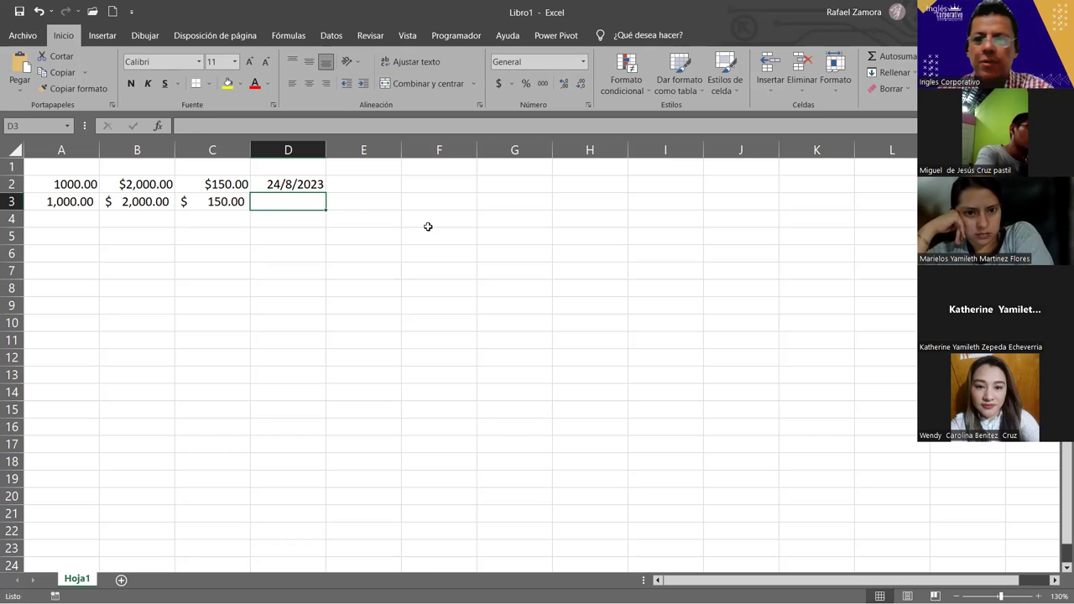
pyautogui.write('1-')
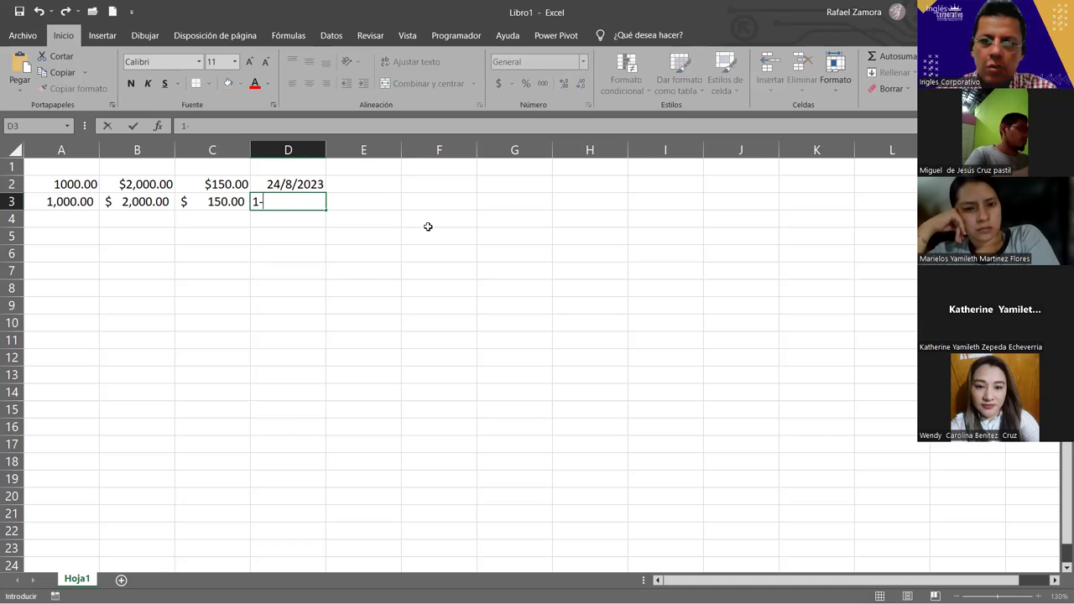
pyautogui.write('1-23')
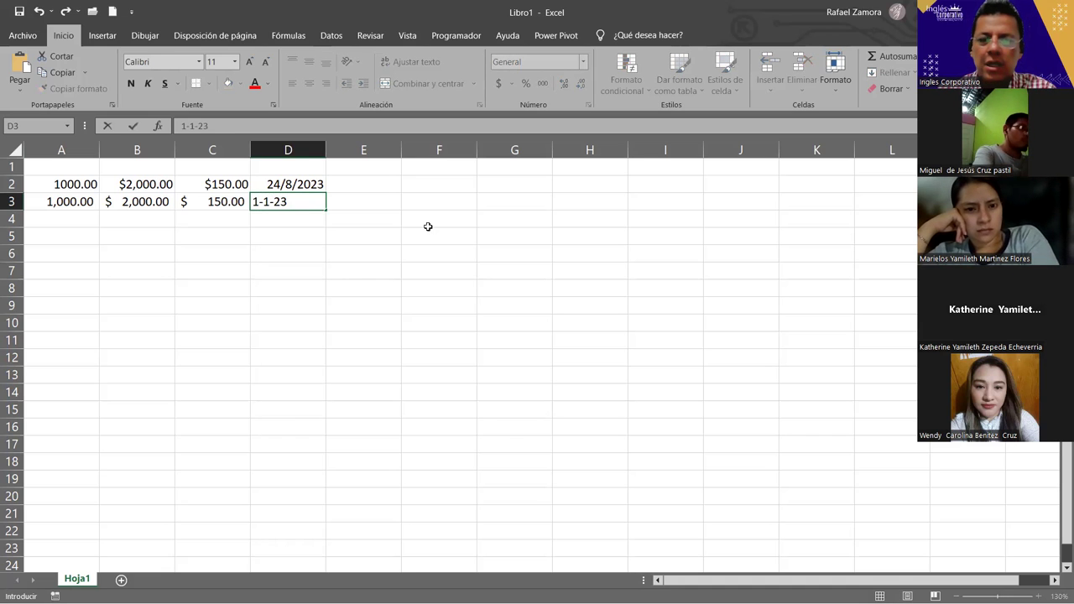
pyautogui.press('Return')
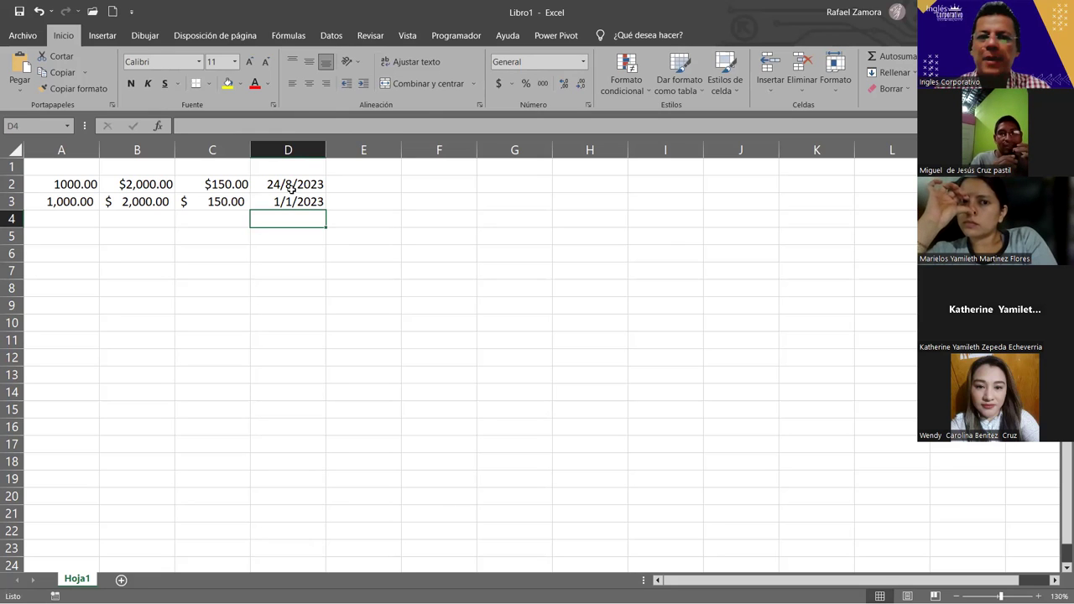
pyautogui.click(366, 187)
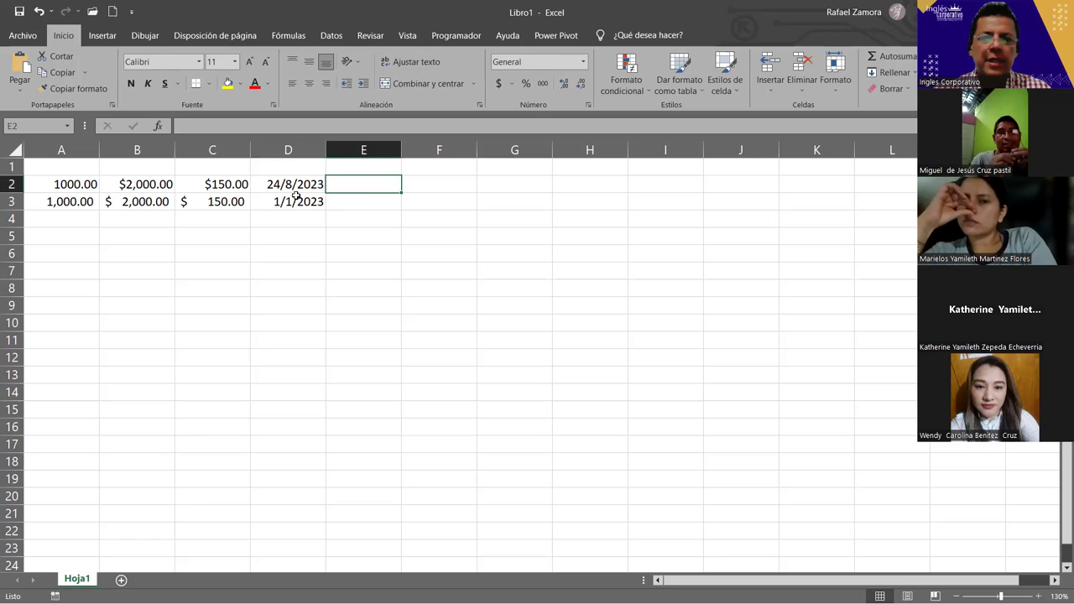
pyautogui.hotkey('ctrl', 'z')
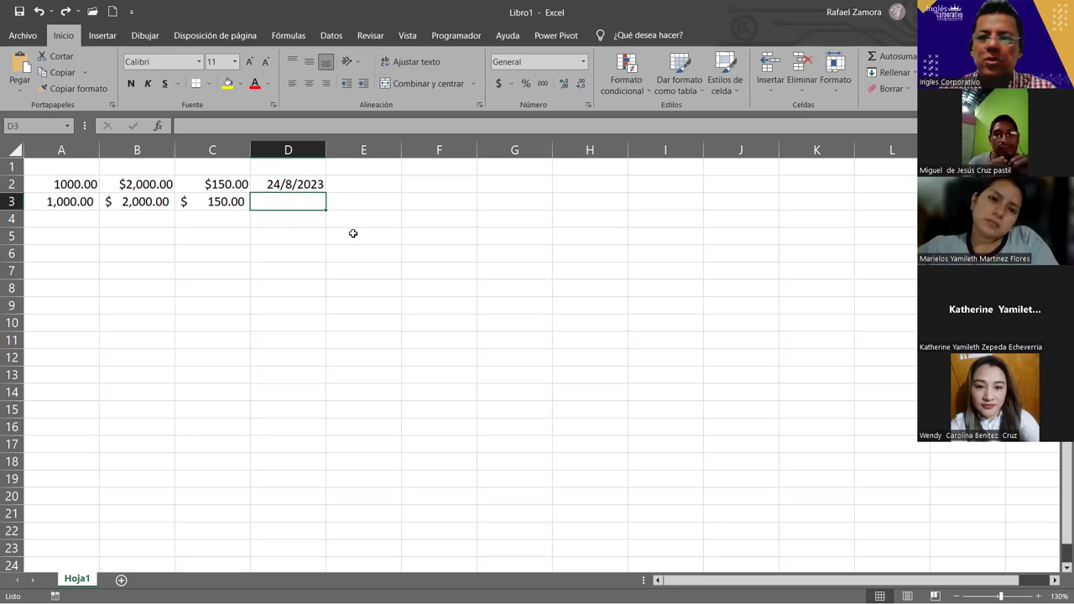
# - Enter 1-1-23 in D3 and 10-5-23 in D4, giving dates 1/1/2023 and 10/5/2023
pyautogui.write('1-1')
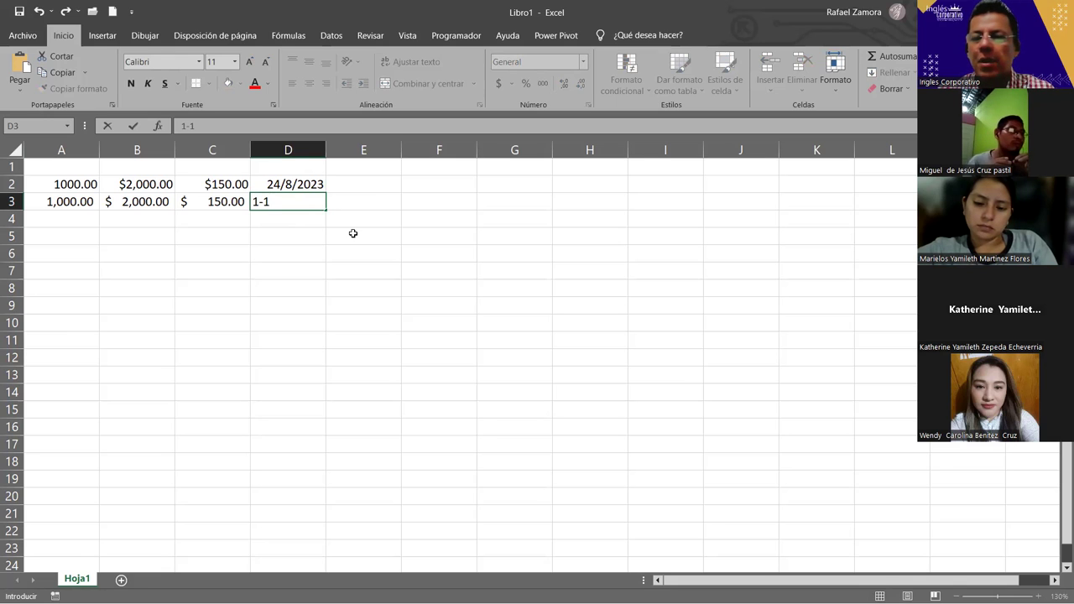
pyautogui.write('-')
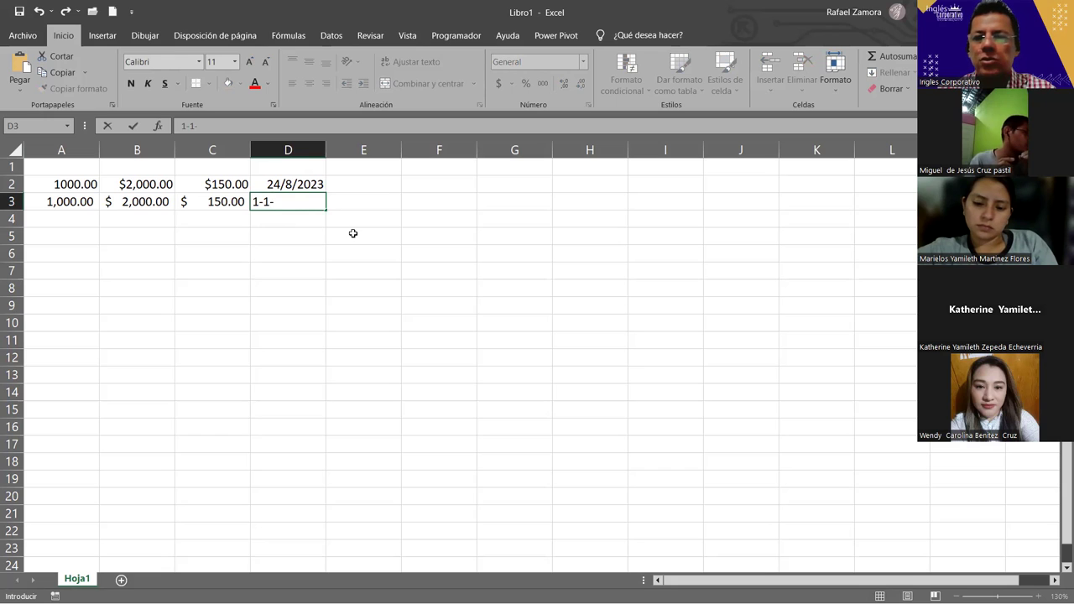
pyautogui.write('23')
pyautogui.press('Return')
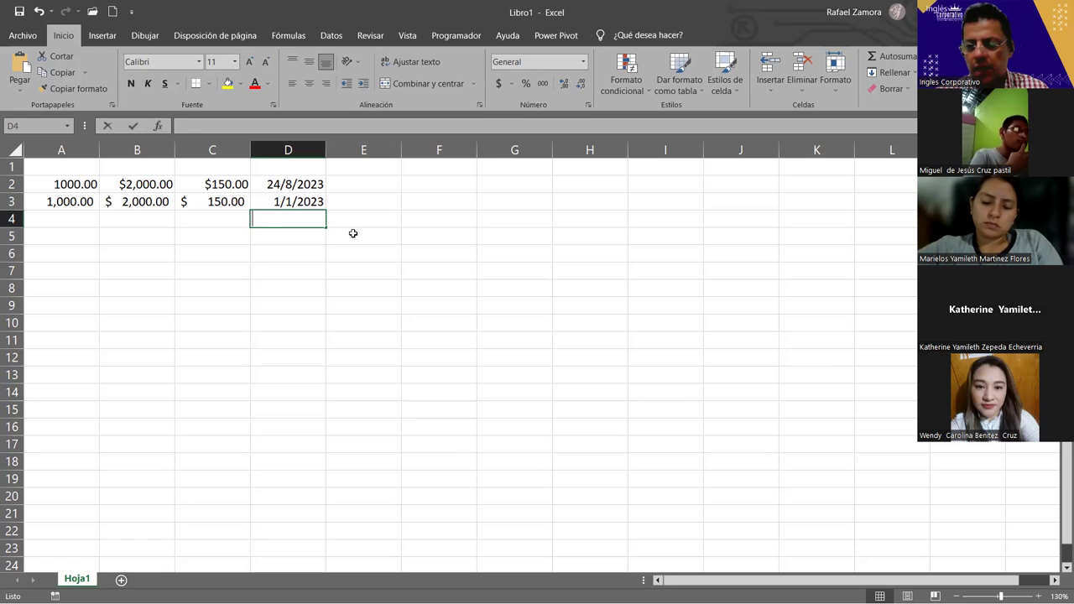
pyautogui.write('10-')
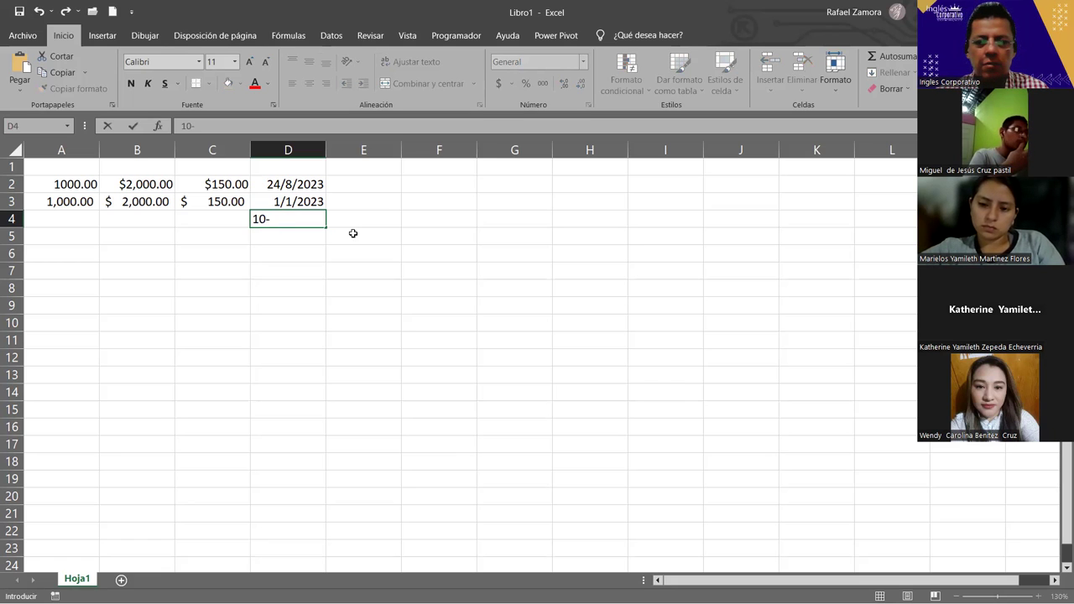
pyautogui.write('5-23')
pyautogui.press('Return')
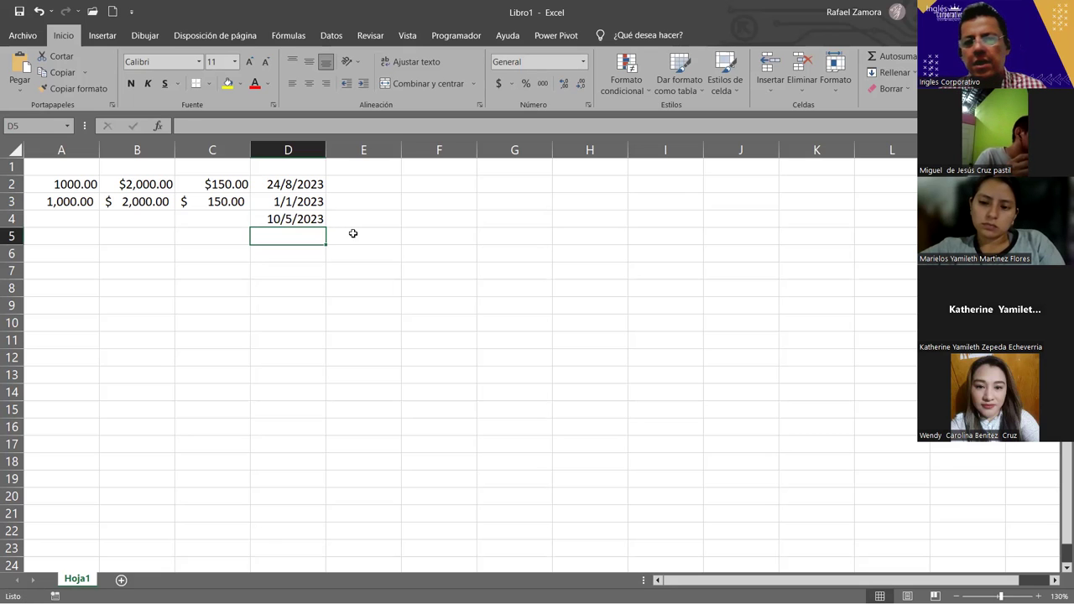
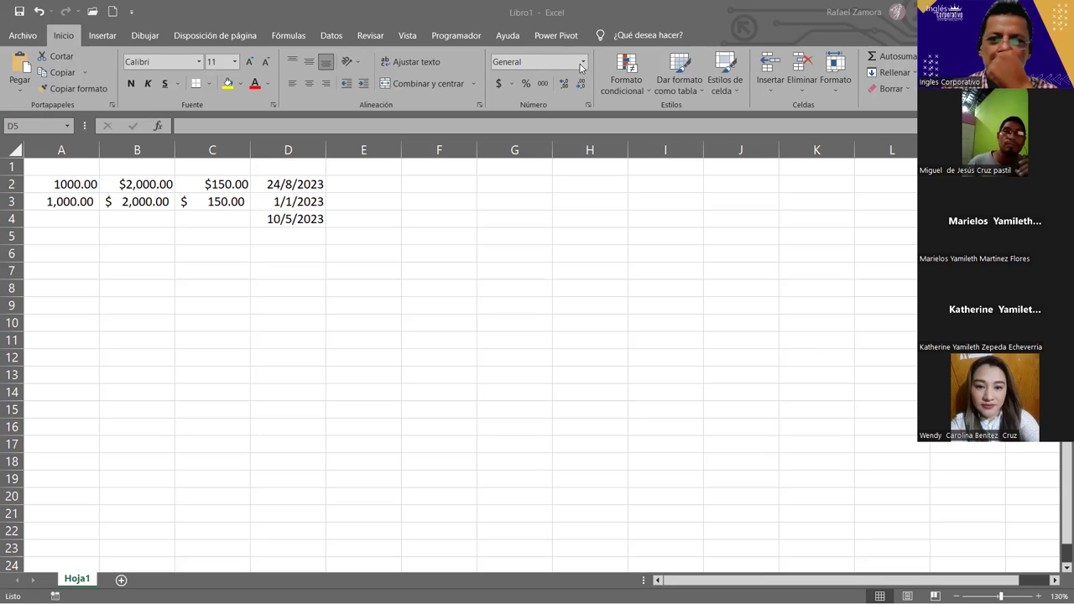
# - Inspect the unformatted value in A2 and the date format in D2, then pick E2
pyautogui.click(89, 188)
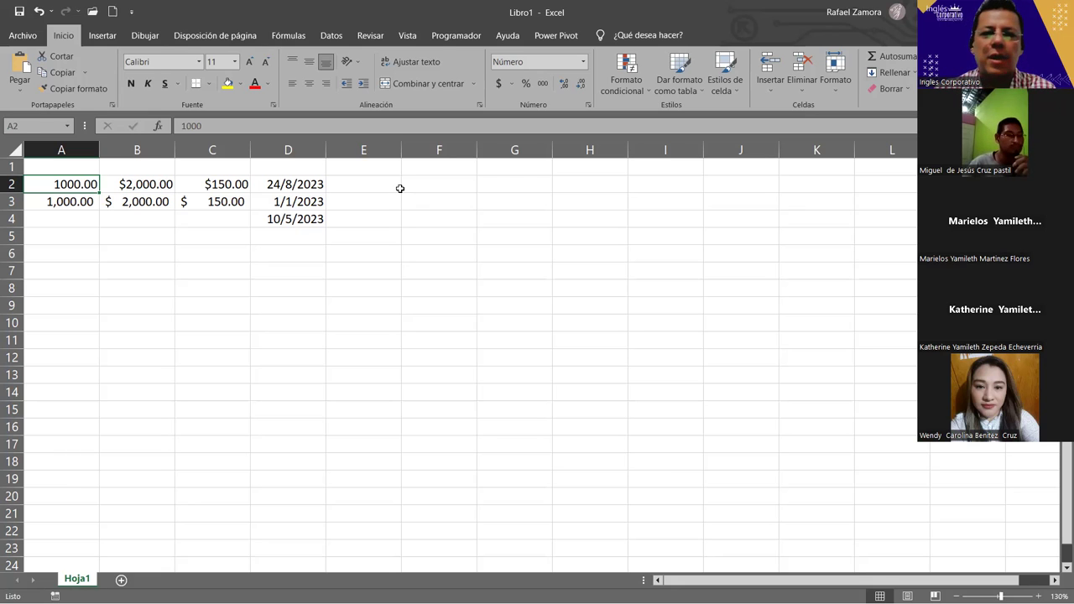
pyautogui.click(394, 186)
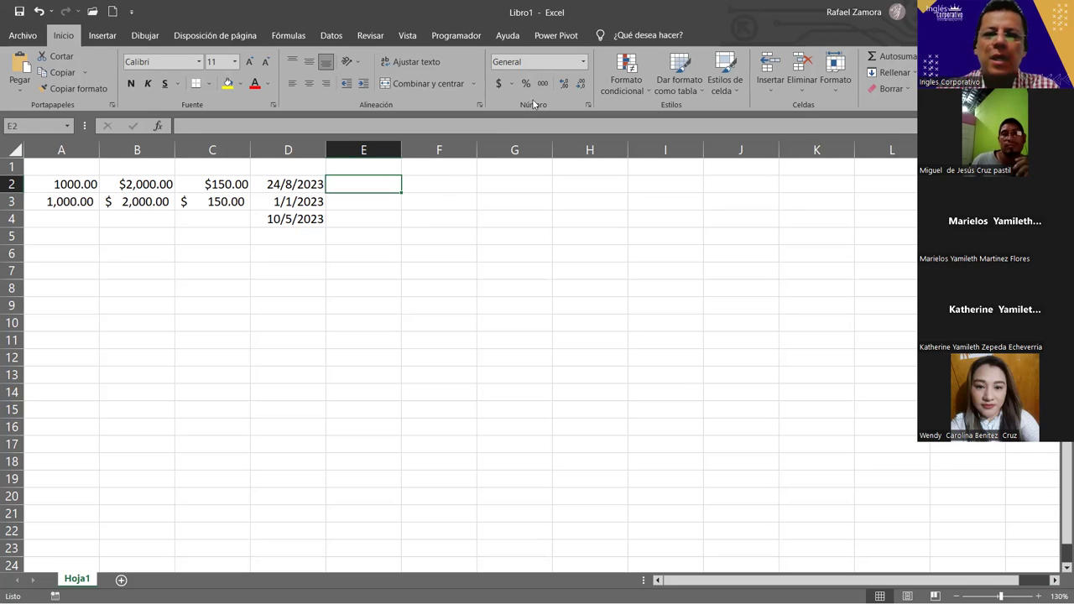
pyautogui.click(299, 183)
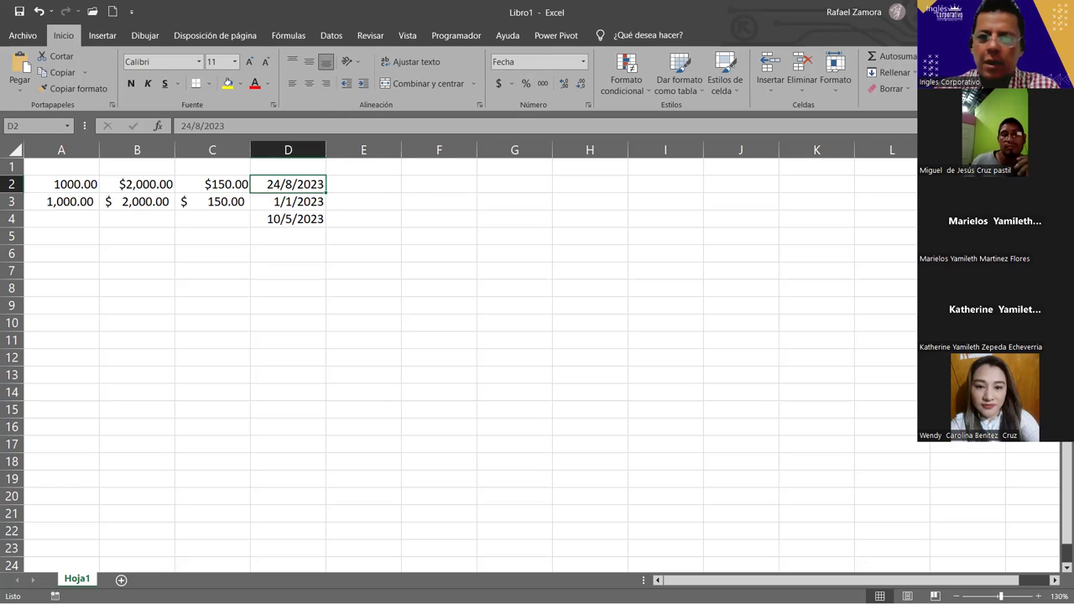
pyautogui.click(377, 181)
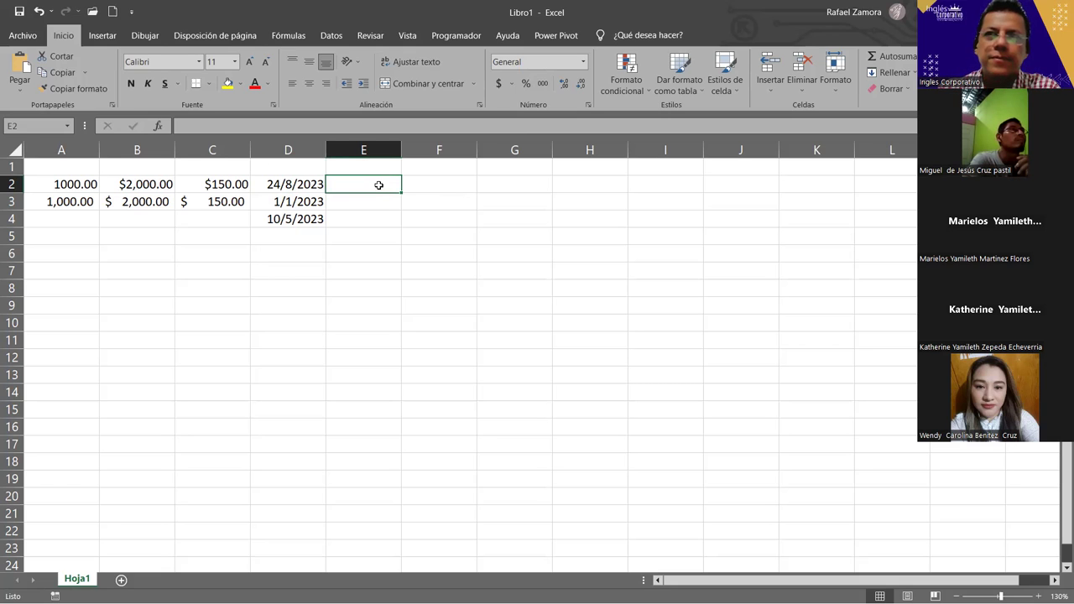
# - Apply the Fecha larga number format to the empty range E2:E4
pyautogui.moveTo(379, 184)
pyautogui.mouseDown()
pyautogui.moveTo(381, 209)
pyautogui.moveTo(361, 219)
pyautogui.mouseUp()
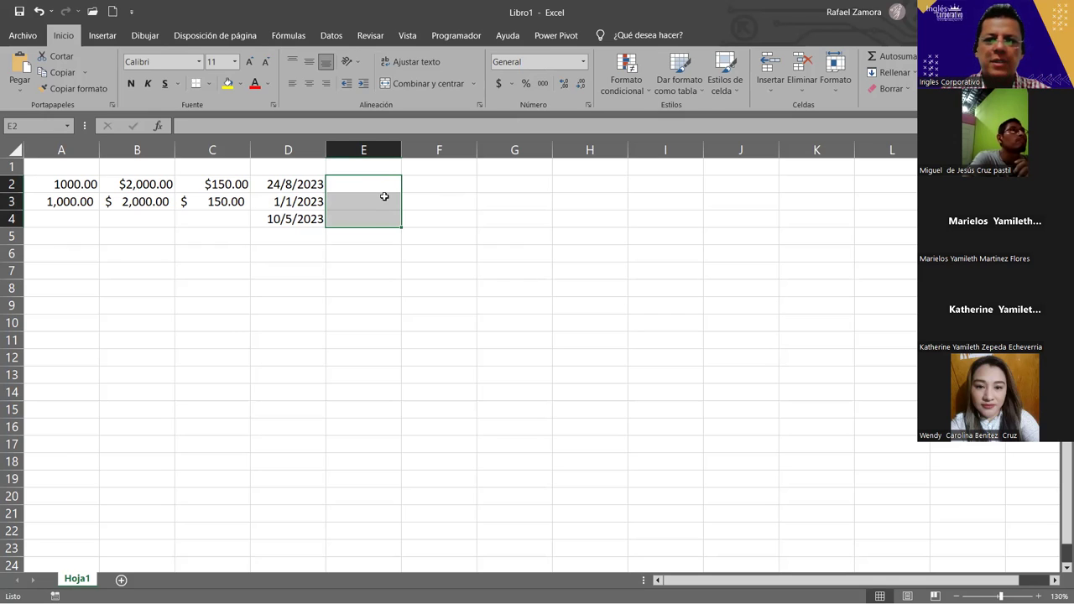
pyautogui.click(584, 62)
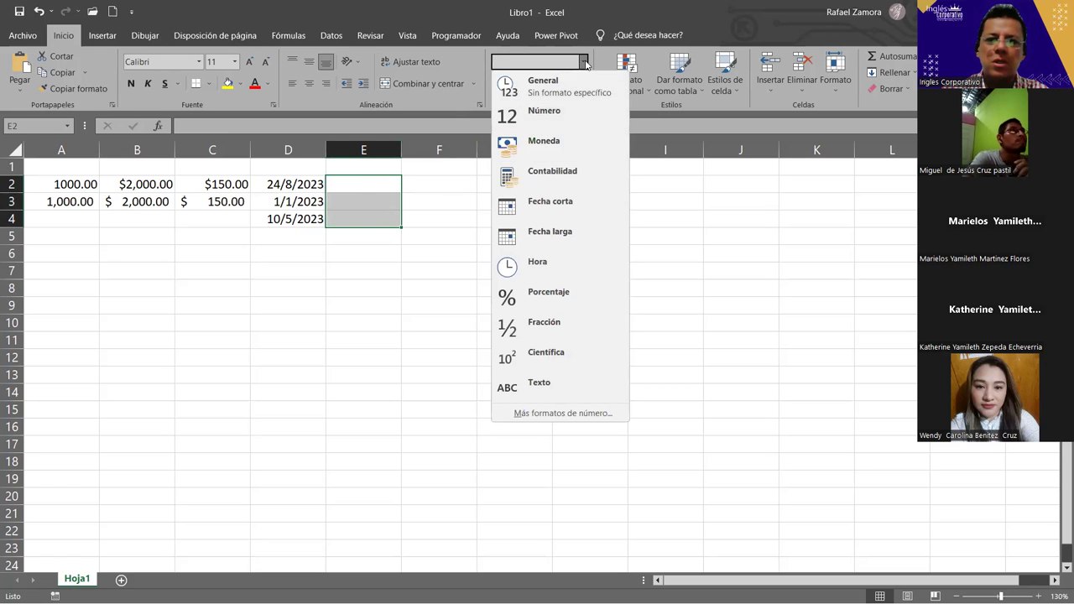
pyautogui.click(584, 231)
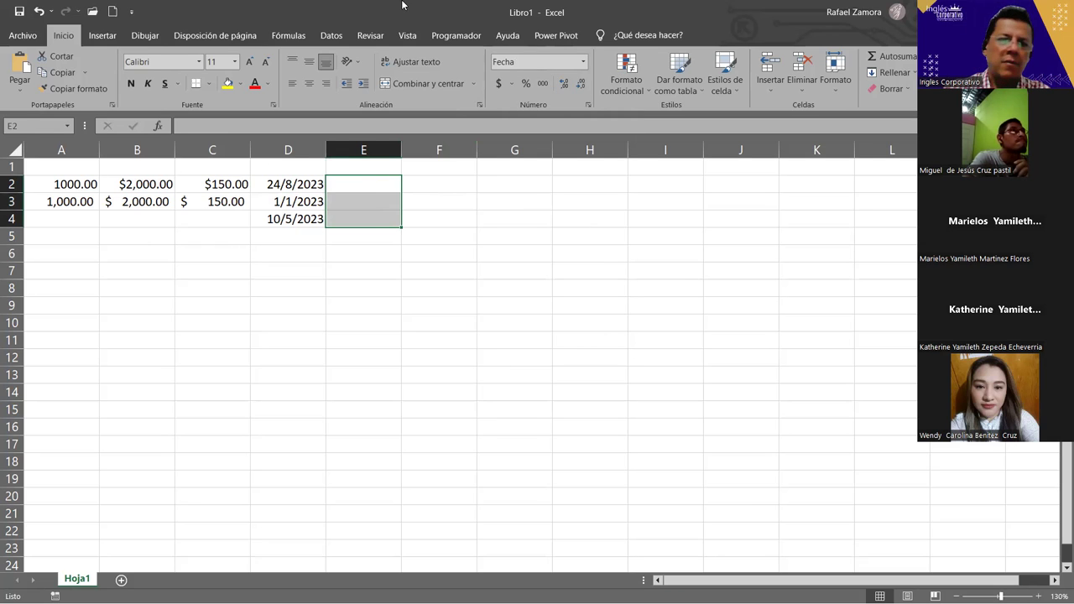
pyautogui.click(466, 321)
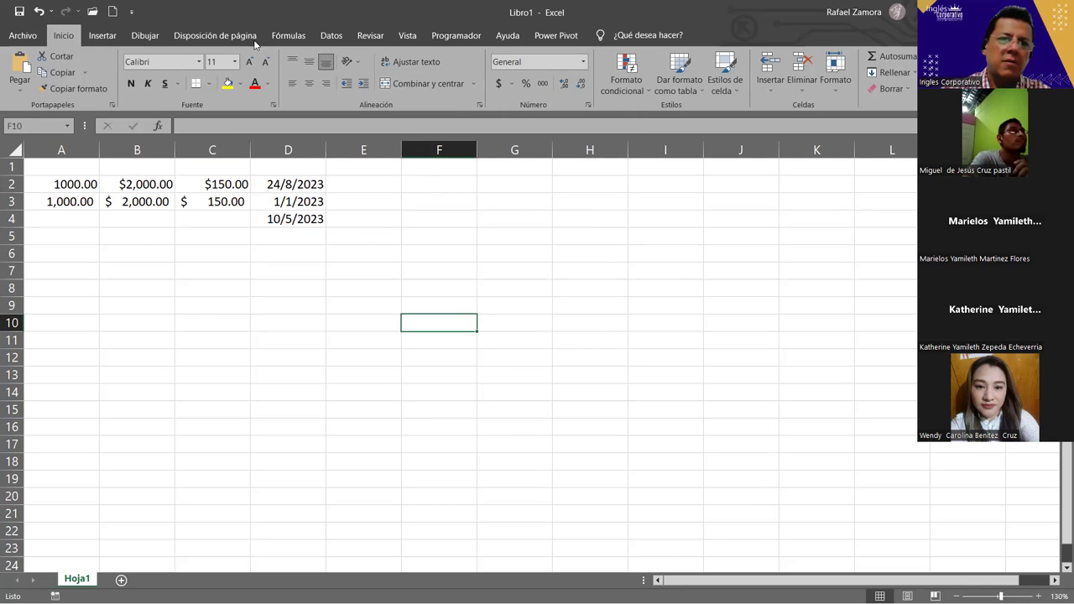
pyautogui.click(431, 232)
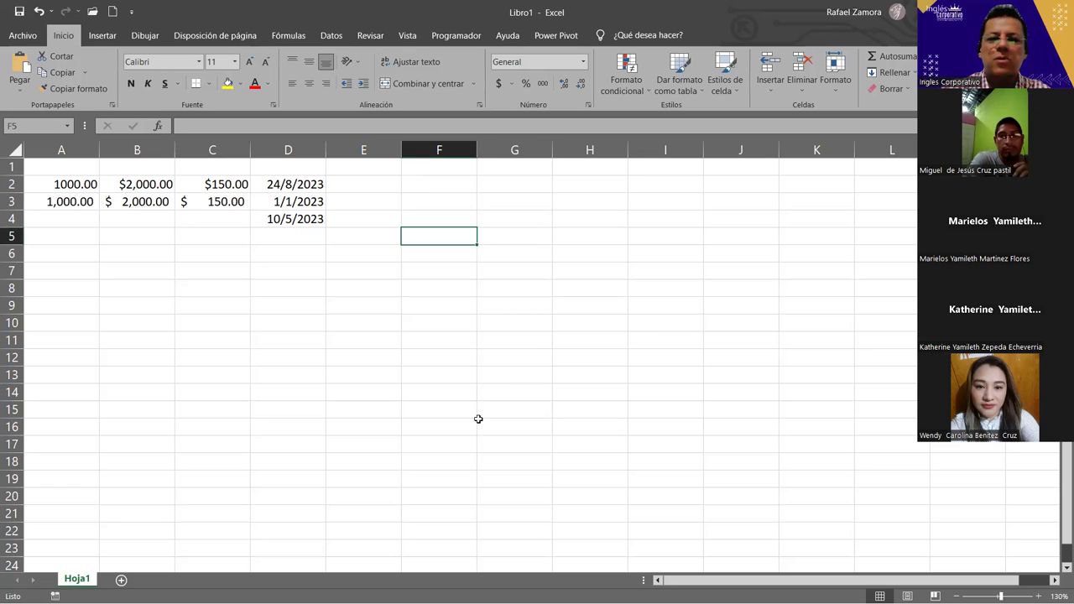
pyautogui.click(535, 327)
pyautogui.click(535, 336)
pyautogui.click(681, 254)
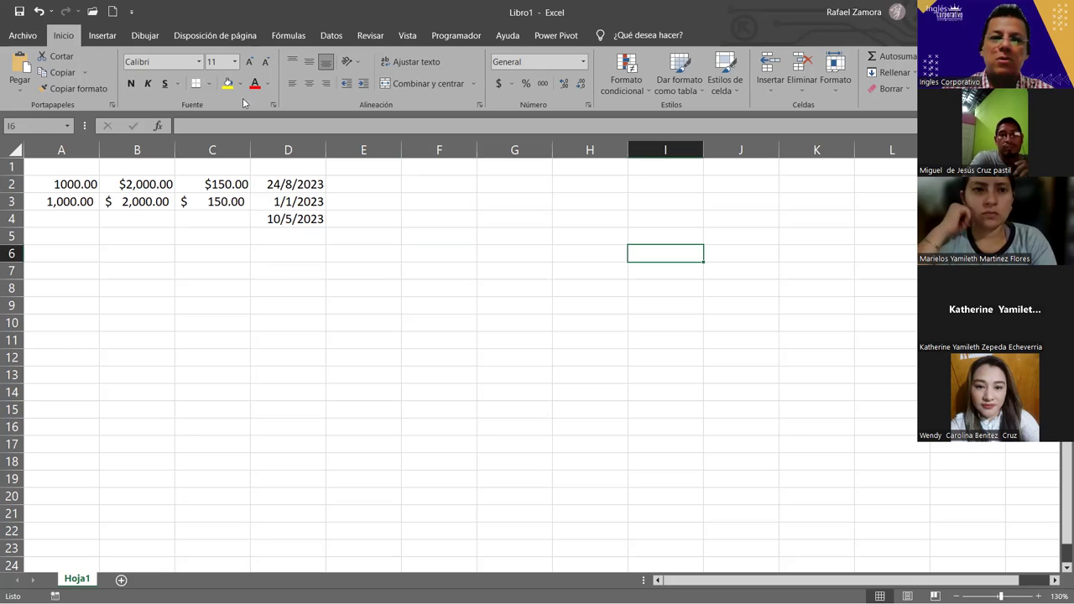
pyautogui.click(296, 214)
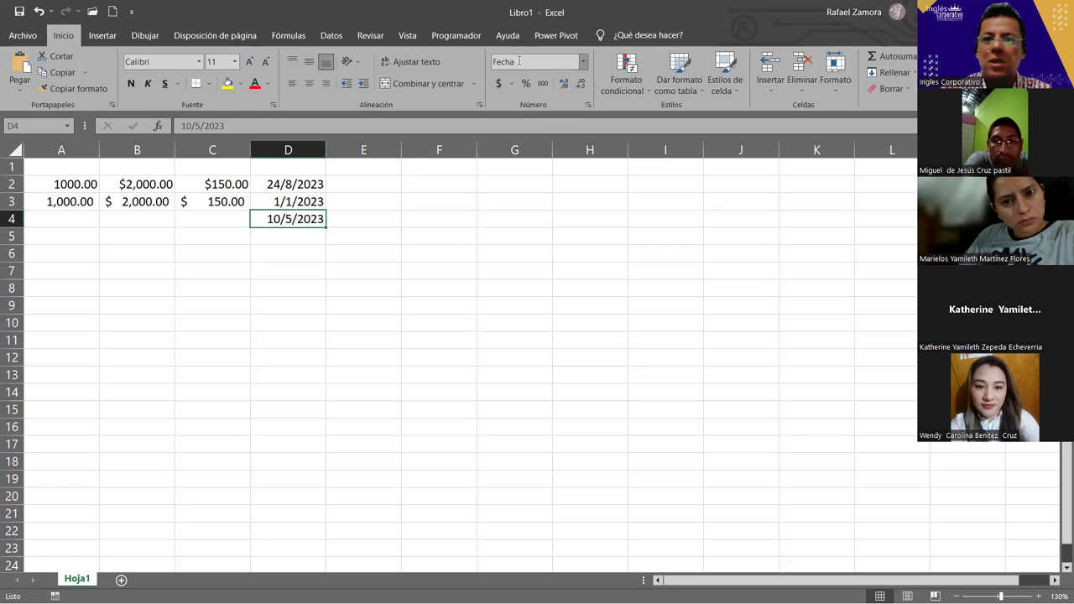
pyautogui.click(310, 209)
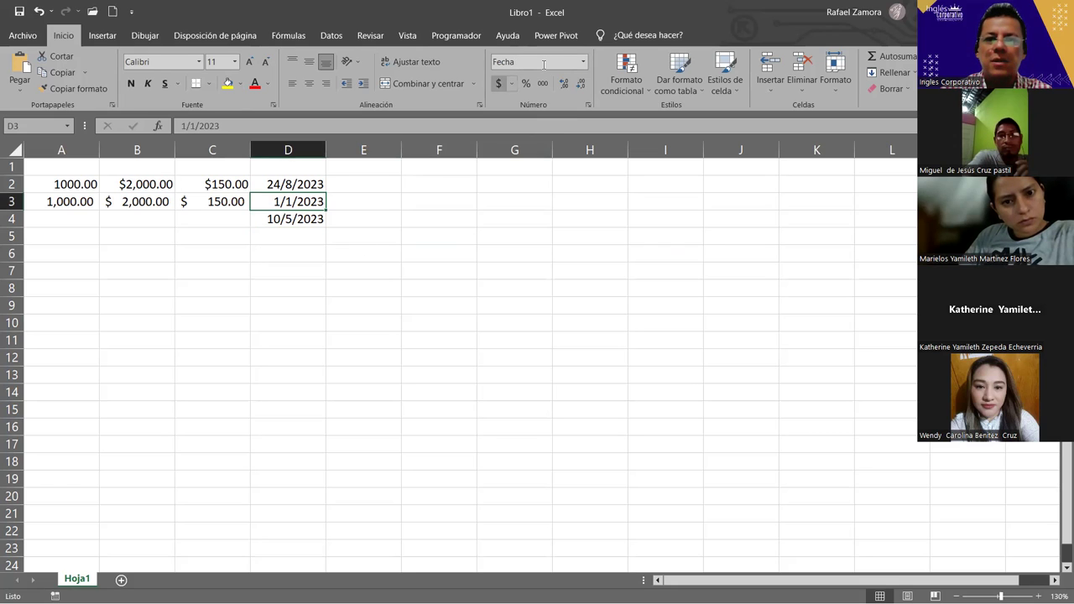
pyautogui.click(369, 202)
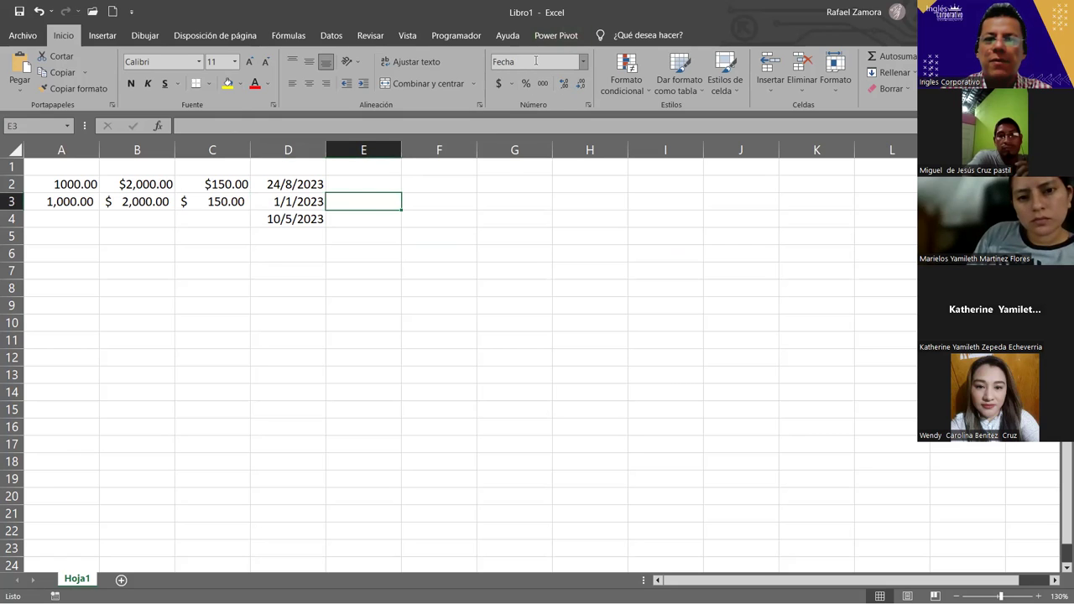
pyautogui.click(359, 217)
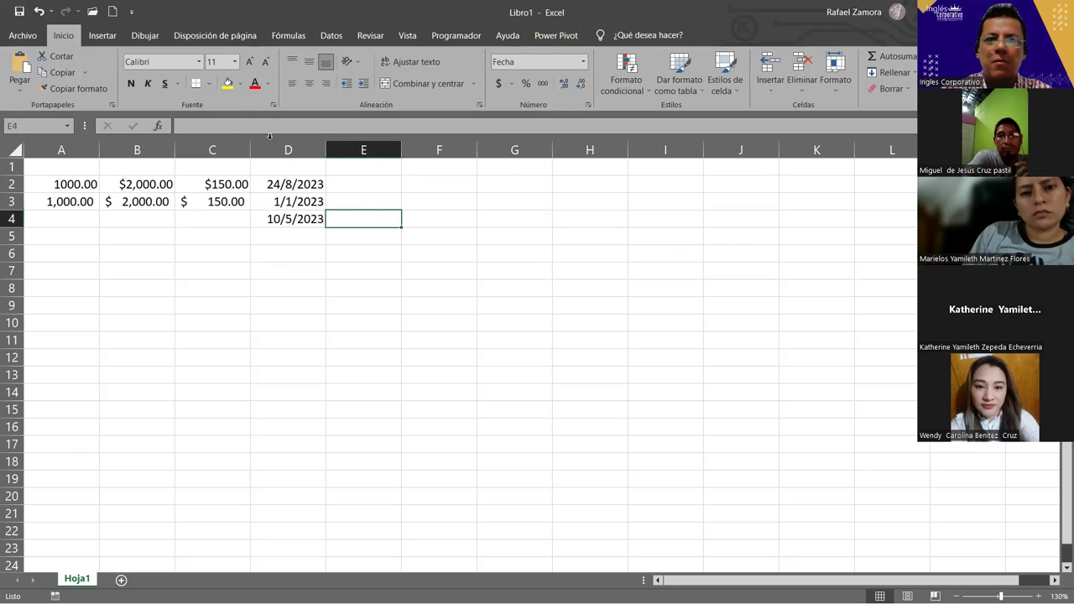
pyautogui.click(220, 184)
pyautogui.click(202, 202)
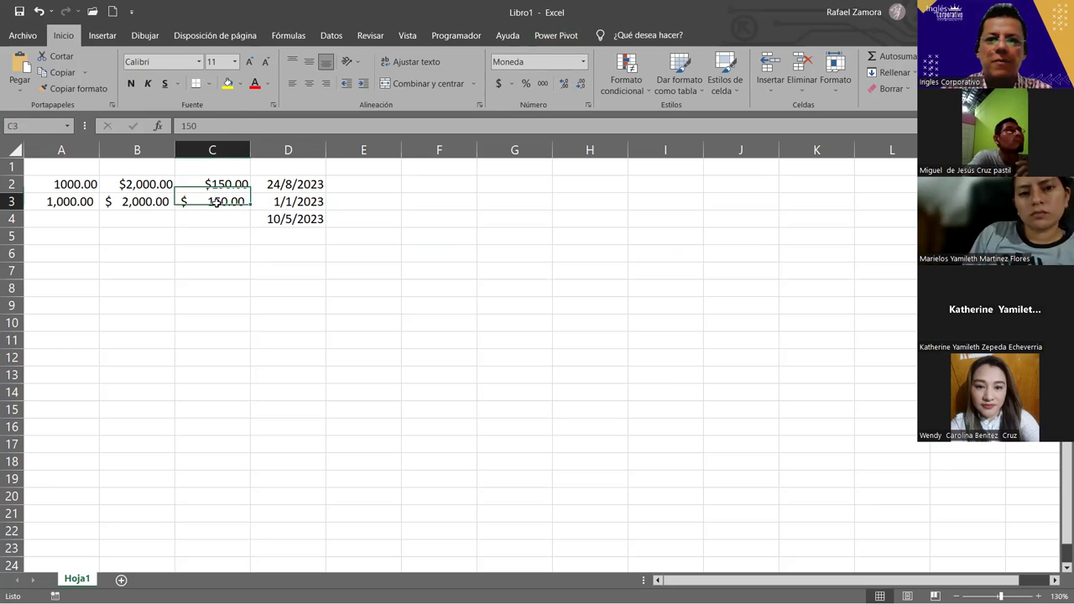
pyautogui.click(152, 201)
pyautogui.click(160, 180)
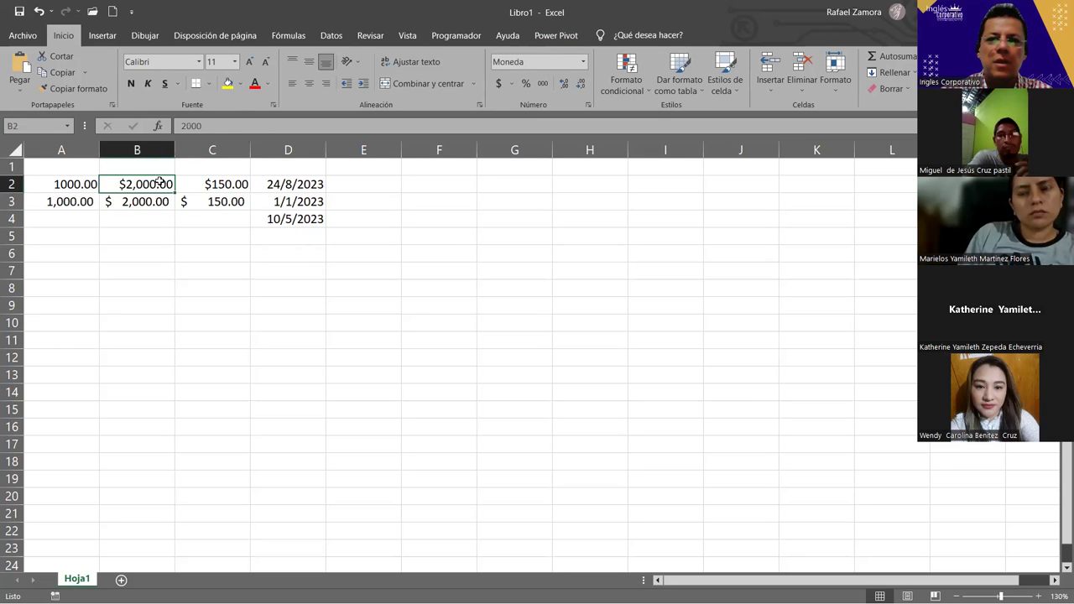
pyautogui.click(59, 188)
pyautogui.click(61, 201)
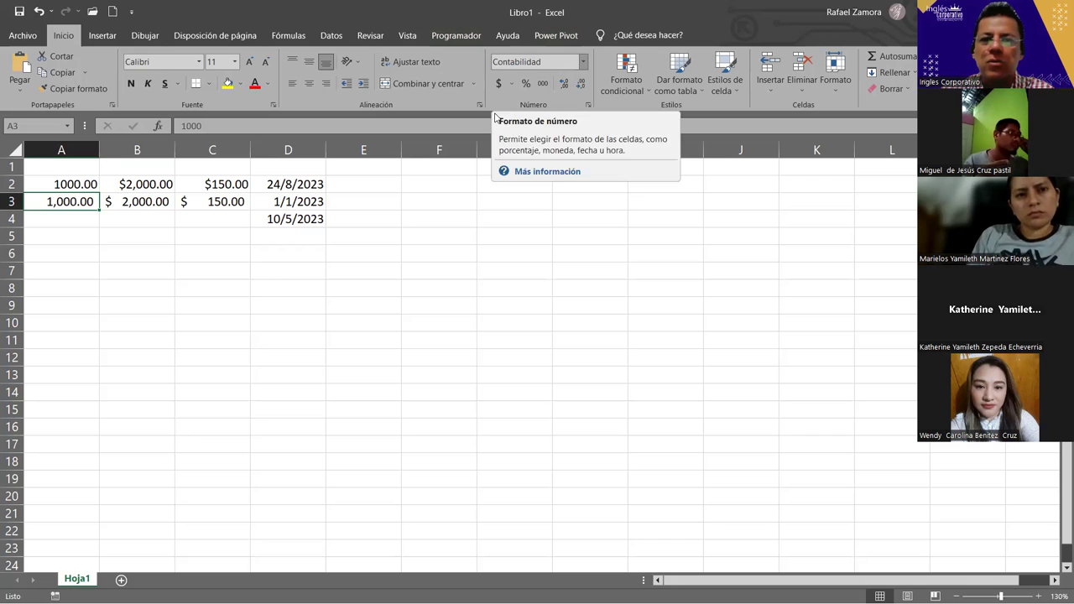
pyautogui.click(405, 286)
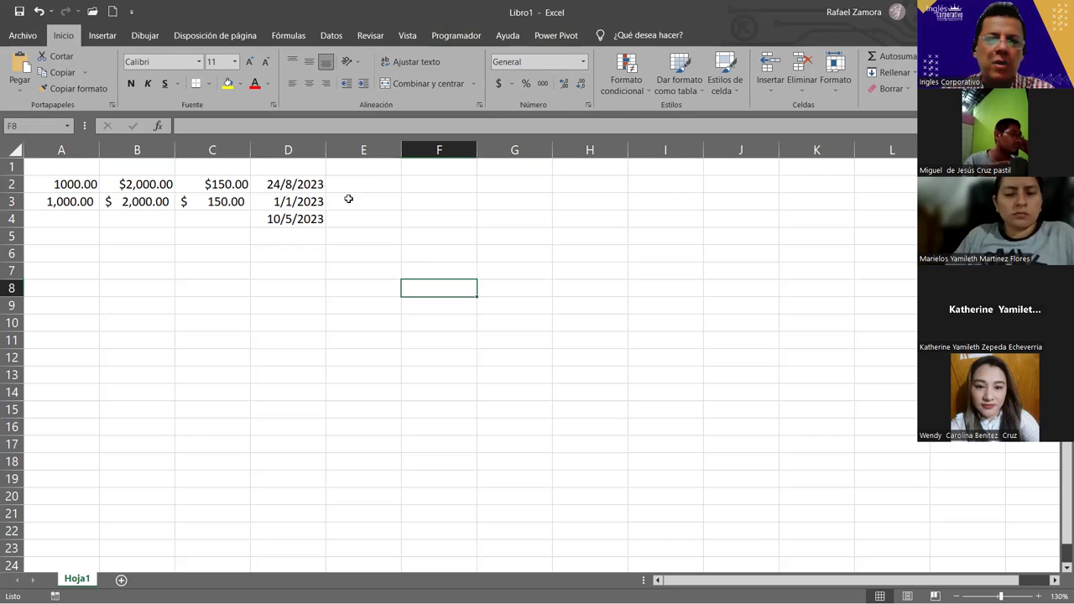
# - Apply the Fecha larga format to E2:E4 again
pyautogui.click(372, 184)
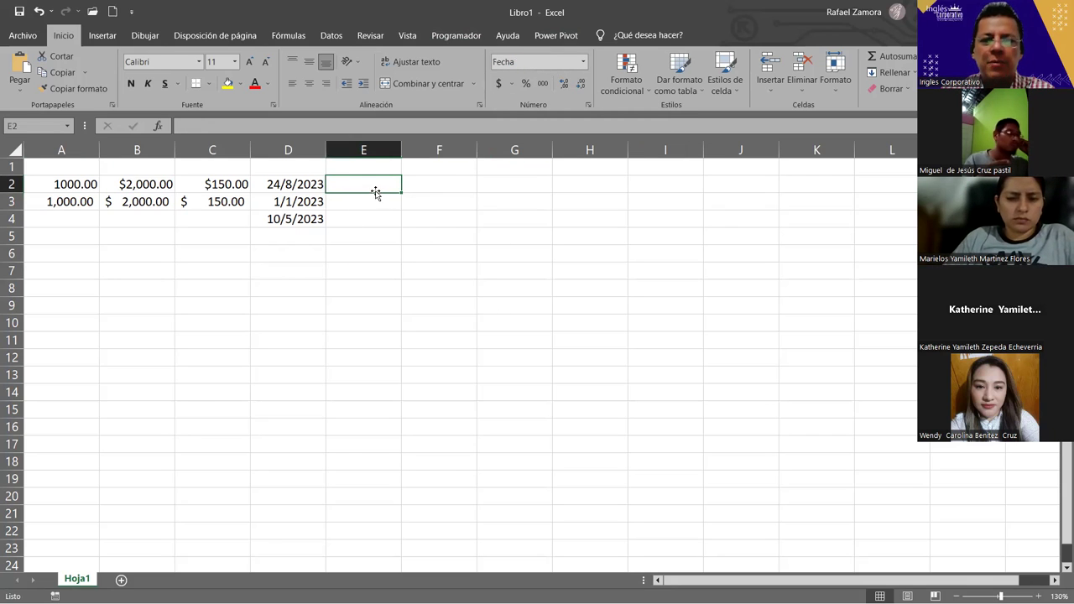
pyautogui.moveTo(374, 185); pyautogui.dragTo(379, 219)
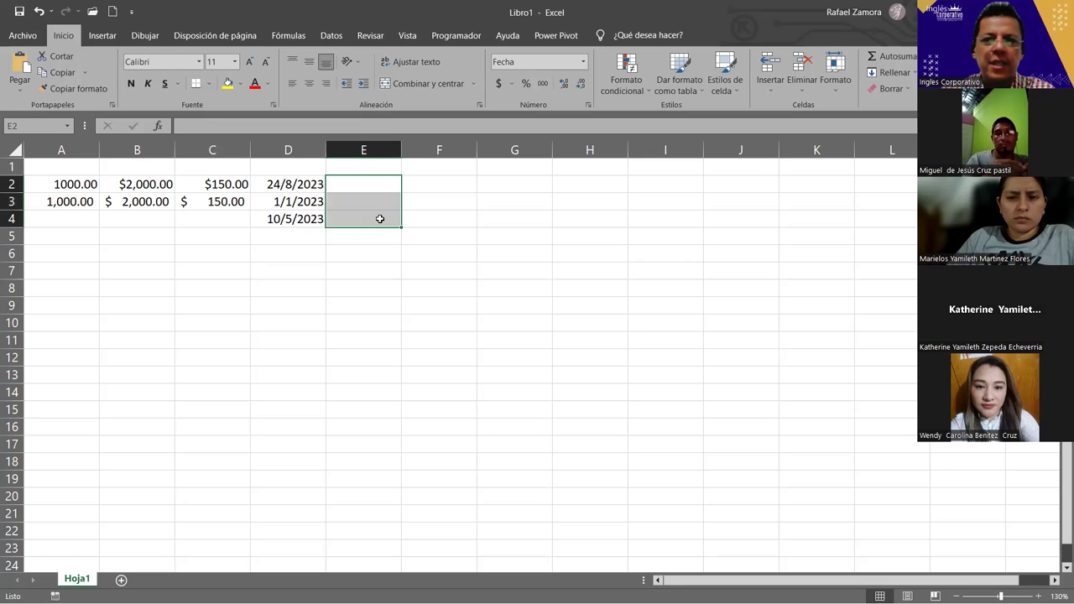
pyautogui.click(583, 61)
pyautogui.click(558, 236)
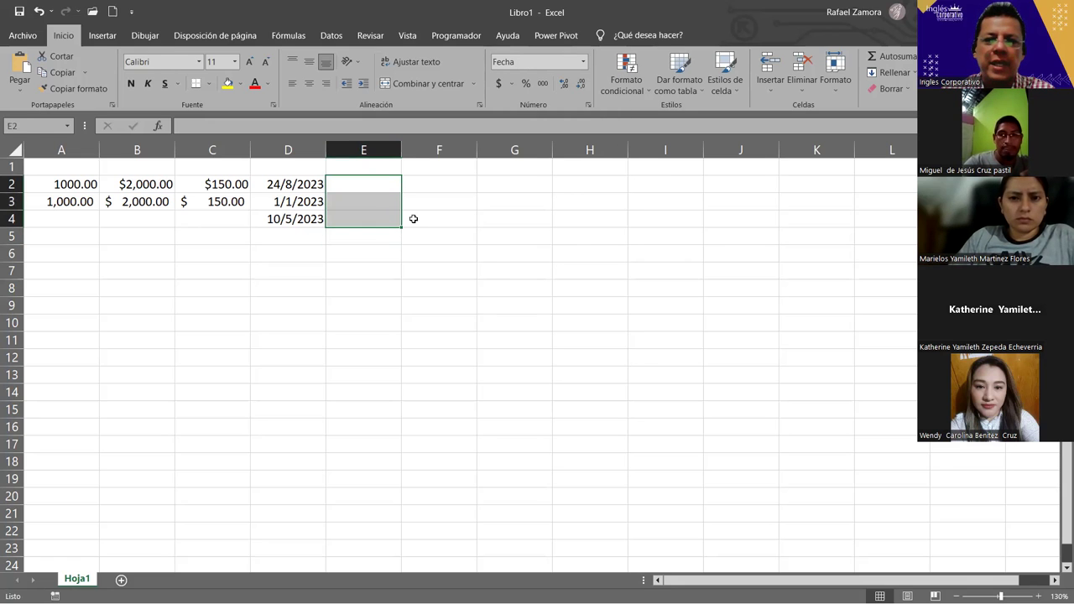
# - Enter the dates 24-8-23, 1-1-23 and 10-5-23 in E2, E3 and E4
pyautogui.click(383, 183)
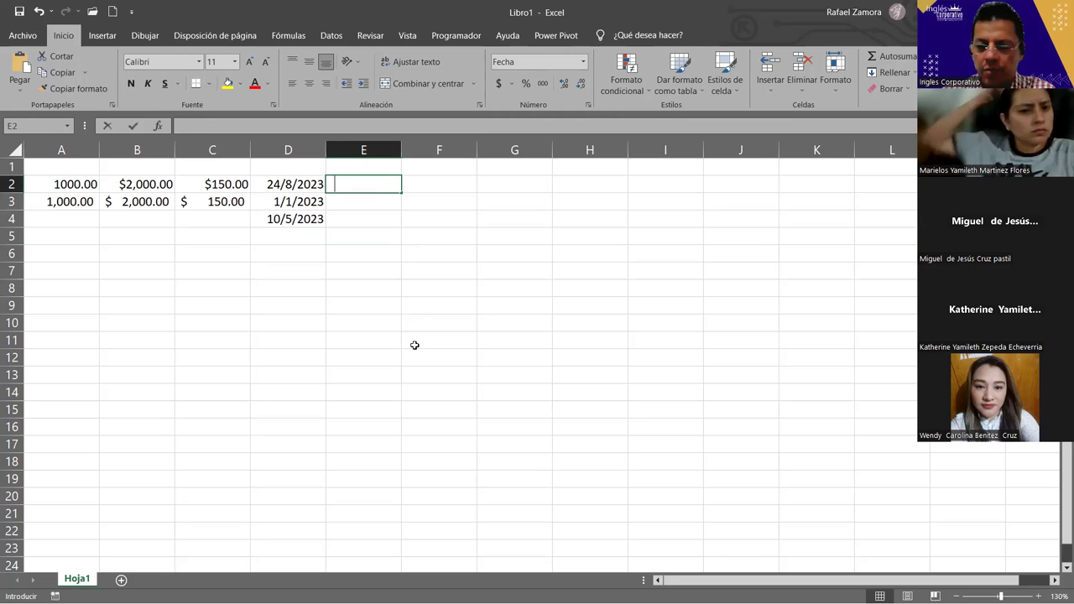
pyautogui.write('24-8-23')
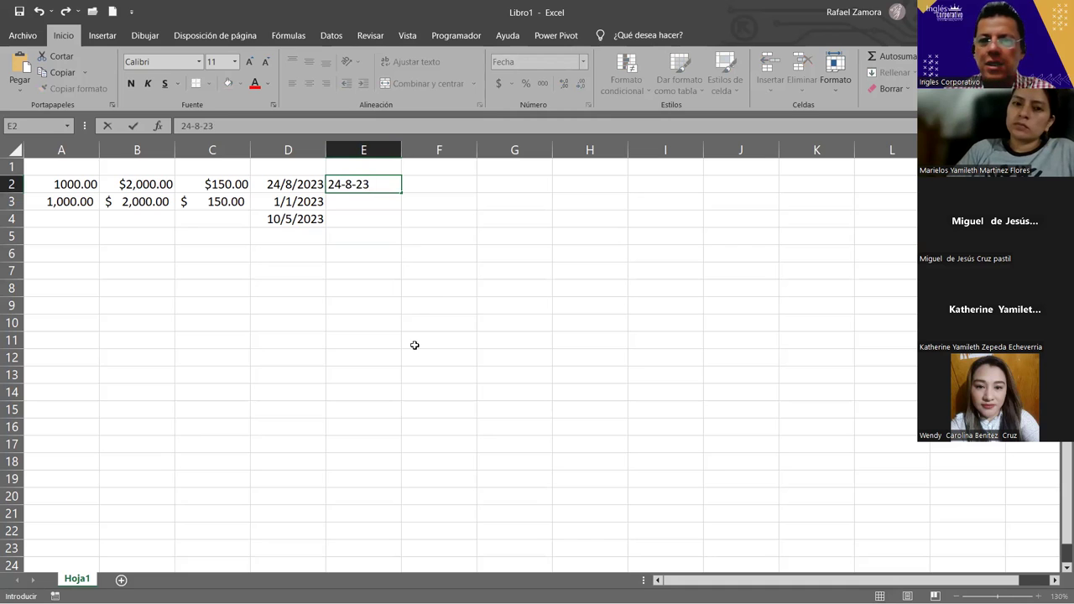
pyautogui.press('Return')
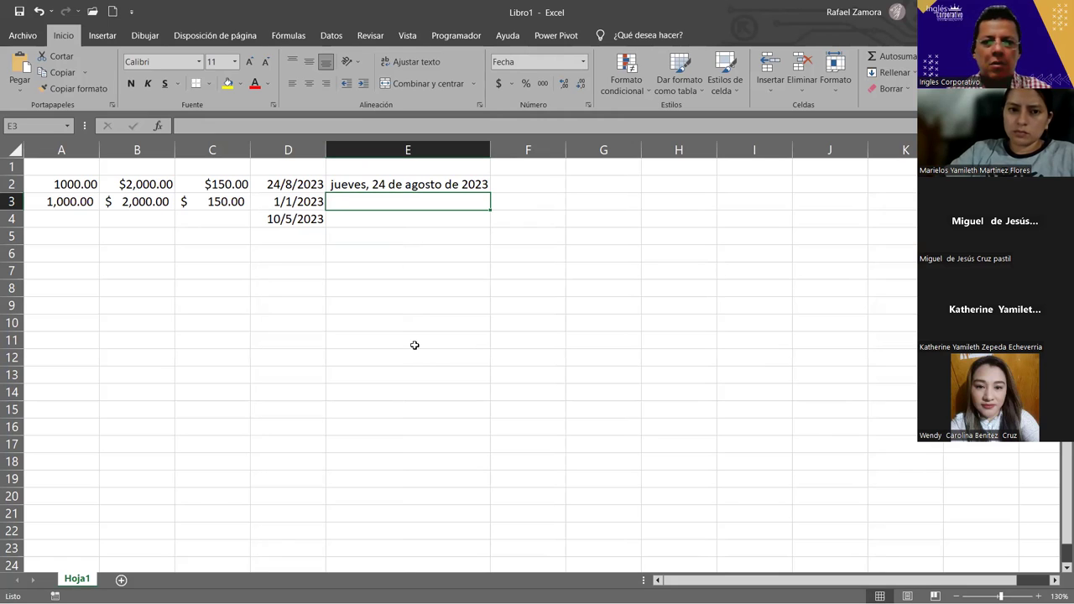
pyautogui.write('1-1')
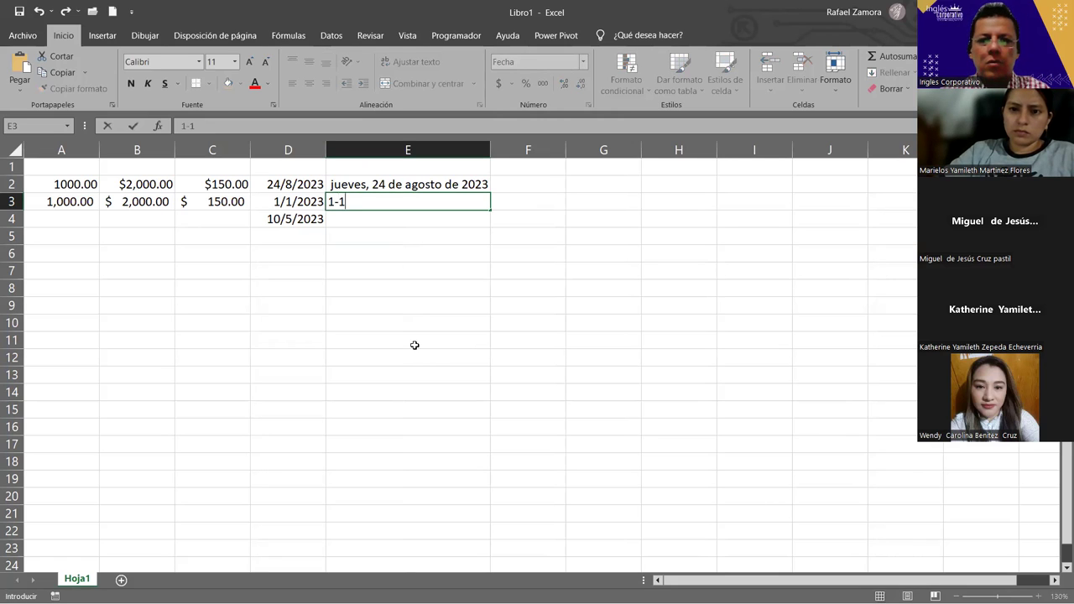
pyautogui.write('-23')
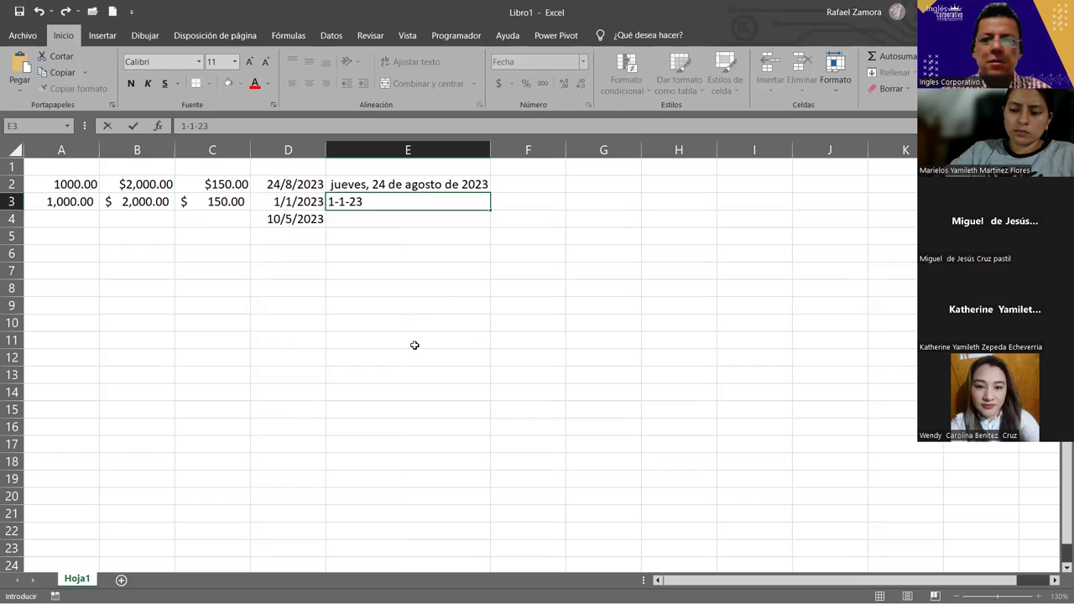
pyautogui.press('Return')
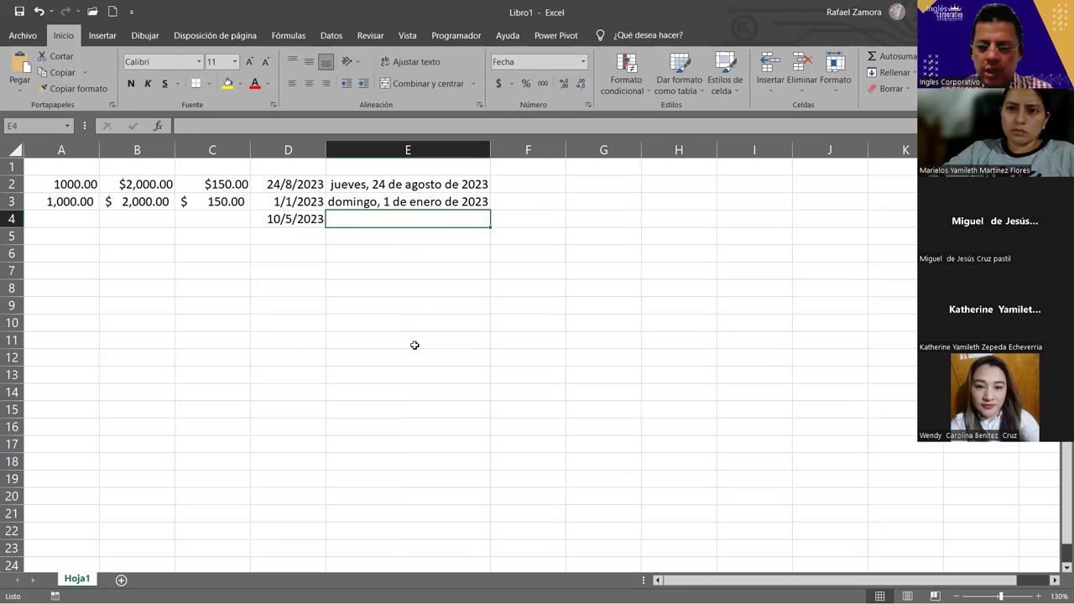
pyautogui.write('10-5-23')
pyautogui.press('Return')
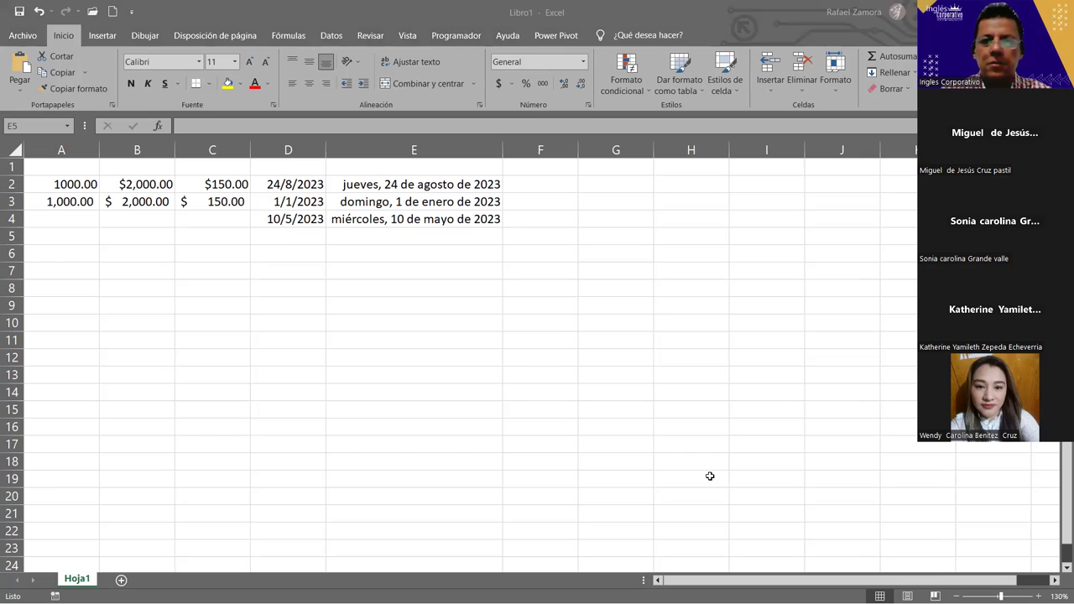
# - Check the long dates in E2 and E4, then undo the column E date entries with Ctrl+Z
pyautogui.click(735, 312)
pyautogui.click(591, 287)
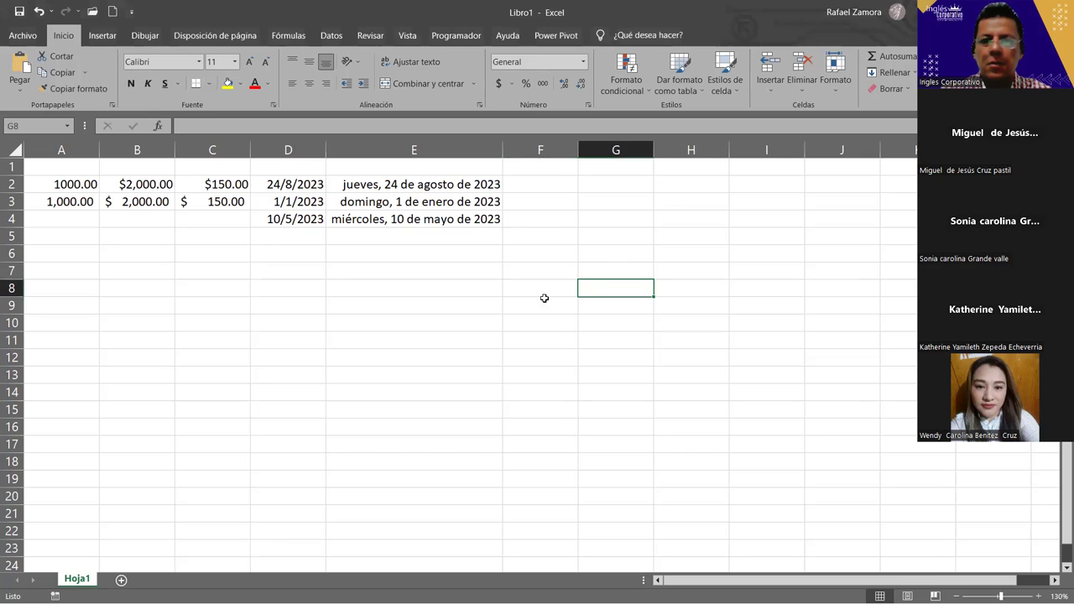
pyautogui.click(461, 284)
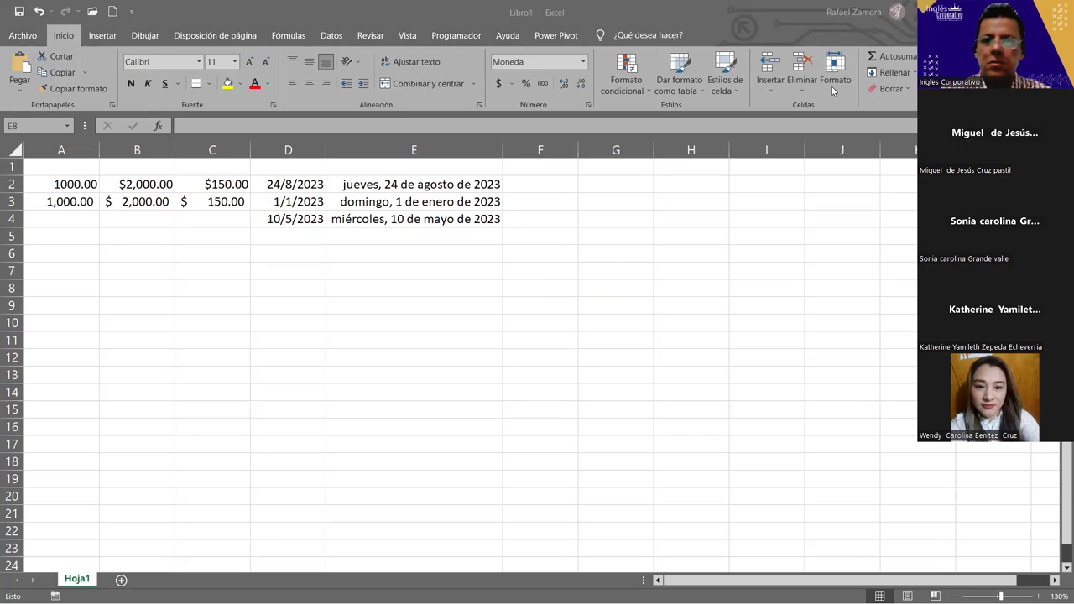
pyautogui.click(419, 205)
pyautogui.click(416, 218)
pyautogui.click(413, 184)
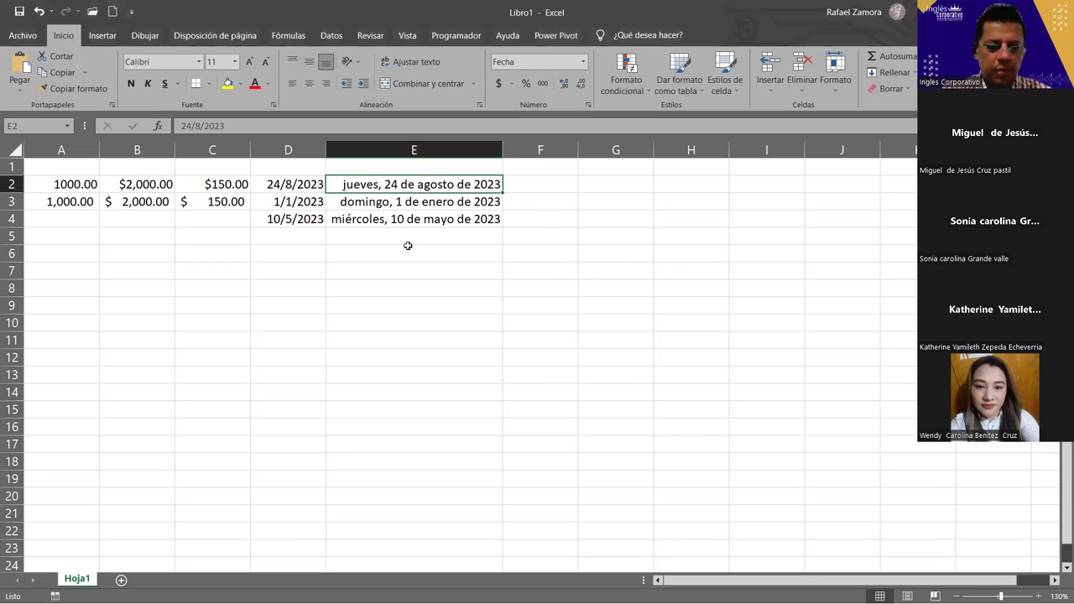
pyautogui.hotkey('ctrl', 'z')
pyautogui.hotkey('ctrl', 'z')
pyautogui.hotkey('ctrl', 'z')
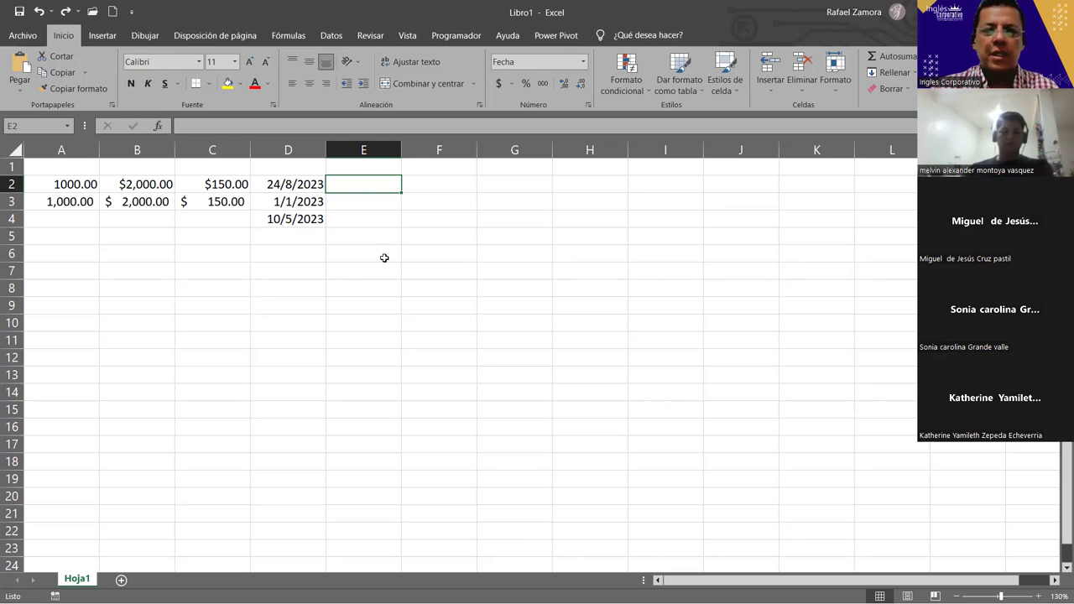
# - Choose Fecha larga from the Number Format list for the selected range E2:E4
pyautogui.moveTo(372, 184); pyautogui.dragTo(371, 212)
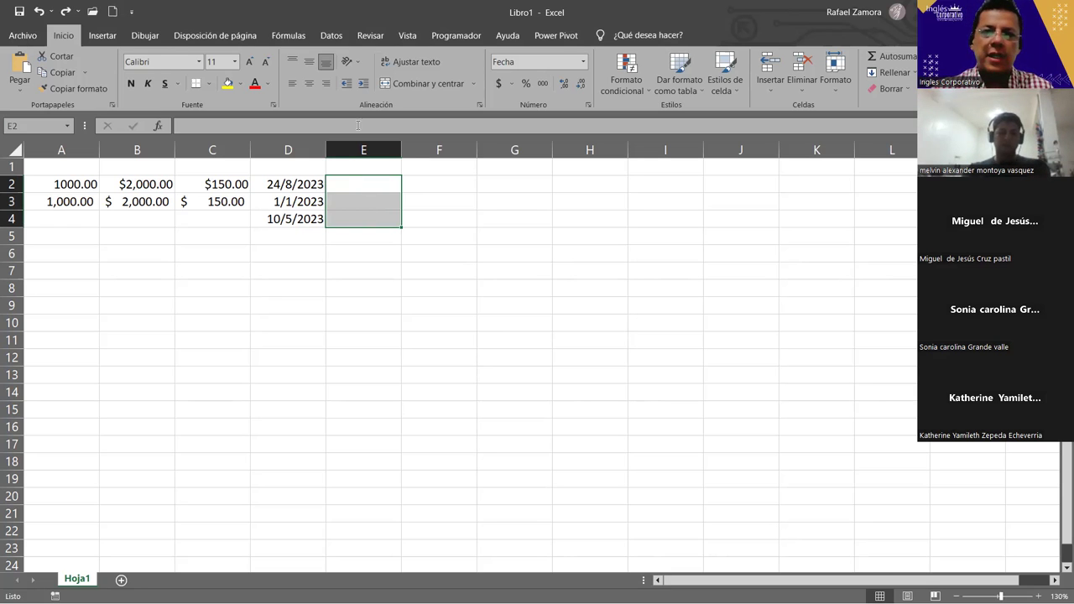
pyautogui.click(582, 62)
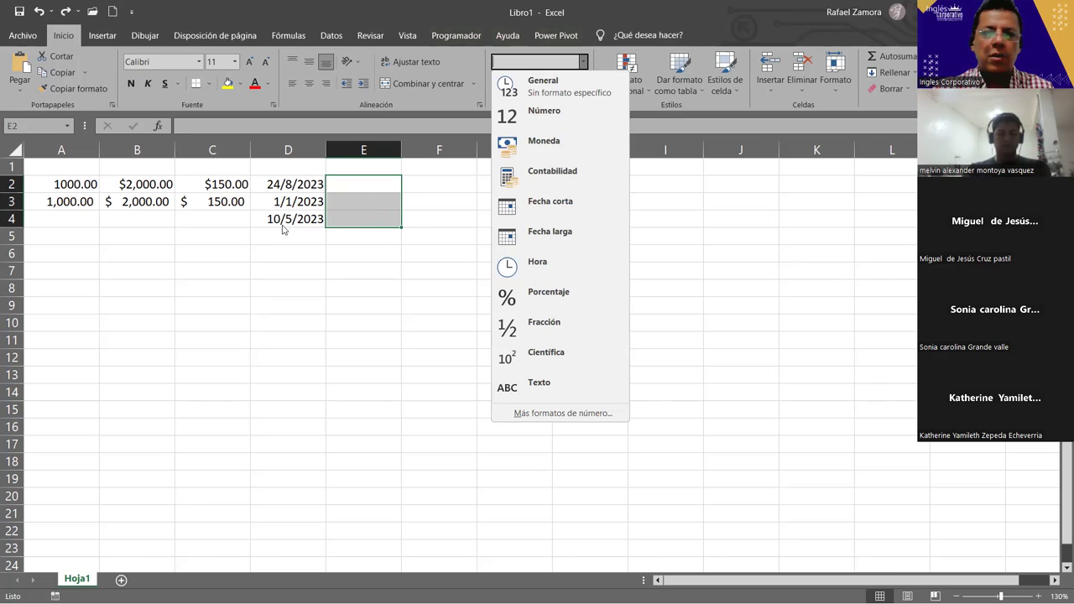
pyautogui.click(558, 238)
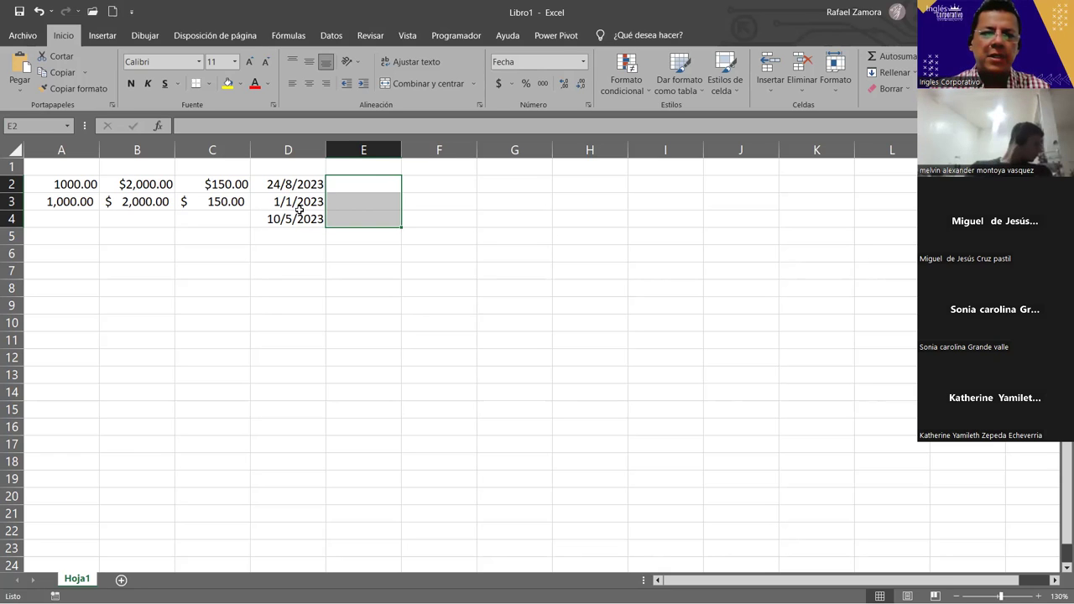
pyautogui.click(368, 181)
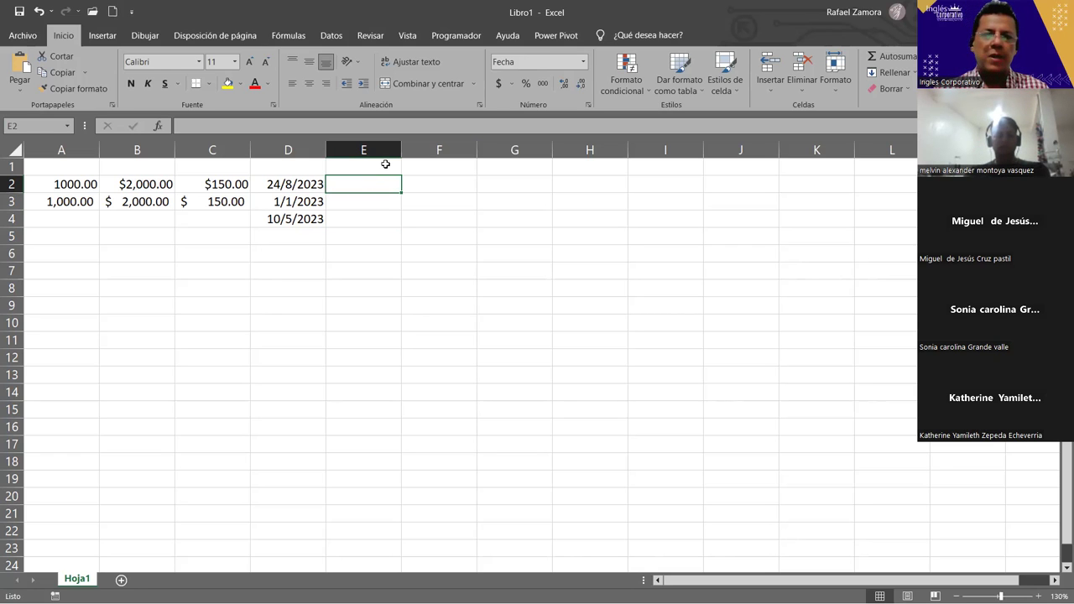
# - Enter 24-8-23, 1-1-23 and 10-5-23 in E2, E3 and E4 as long dates
pyautogui.write('24')
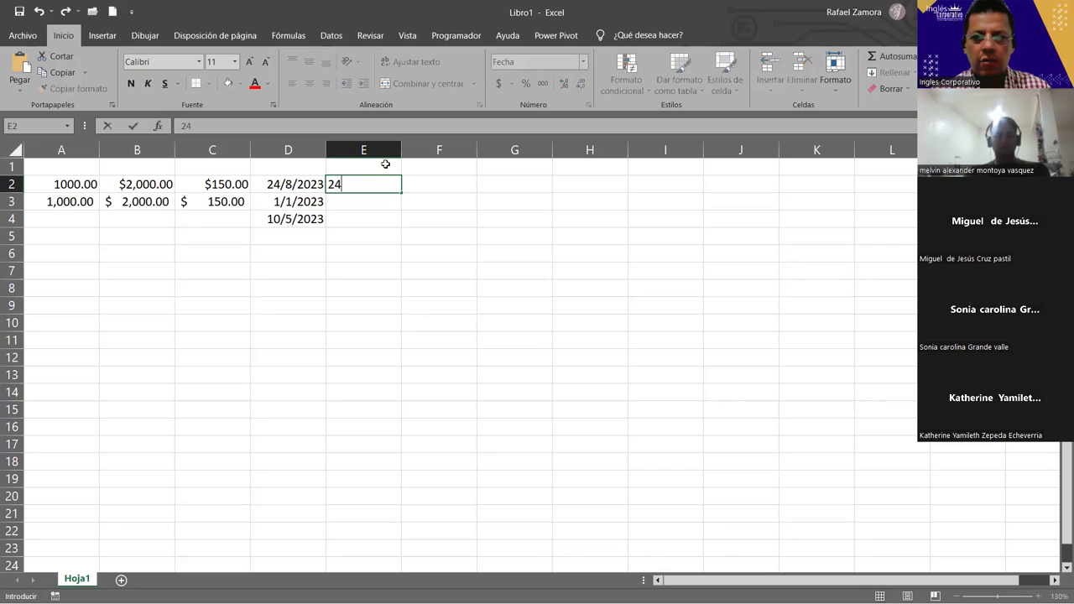
pyautogui.write('-8')
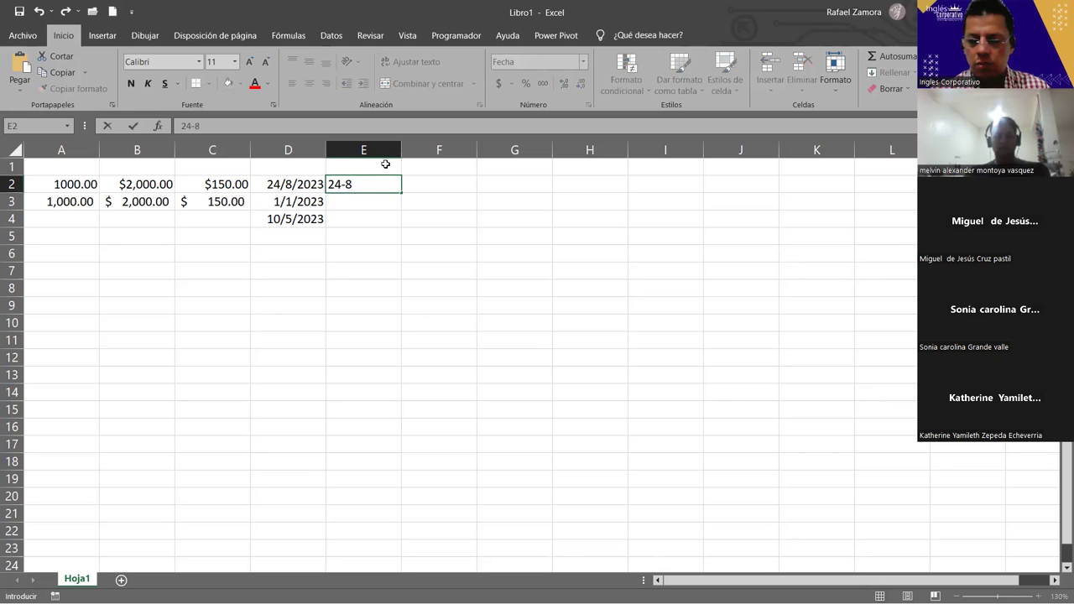
pyautogui.write('-23')
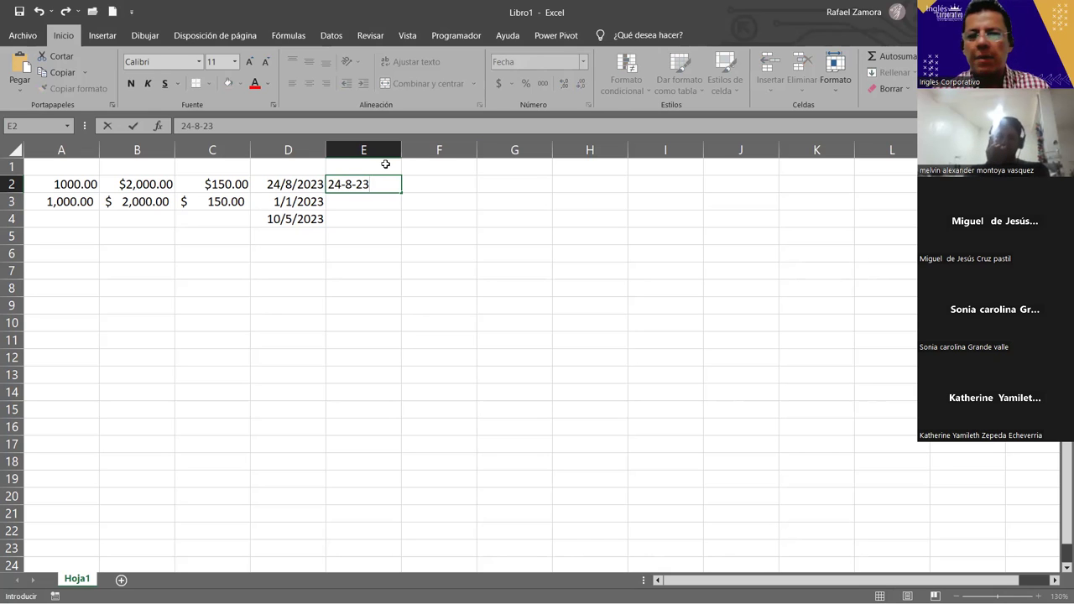
pyautogui.press('Return')
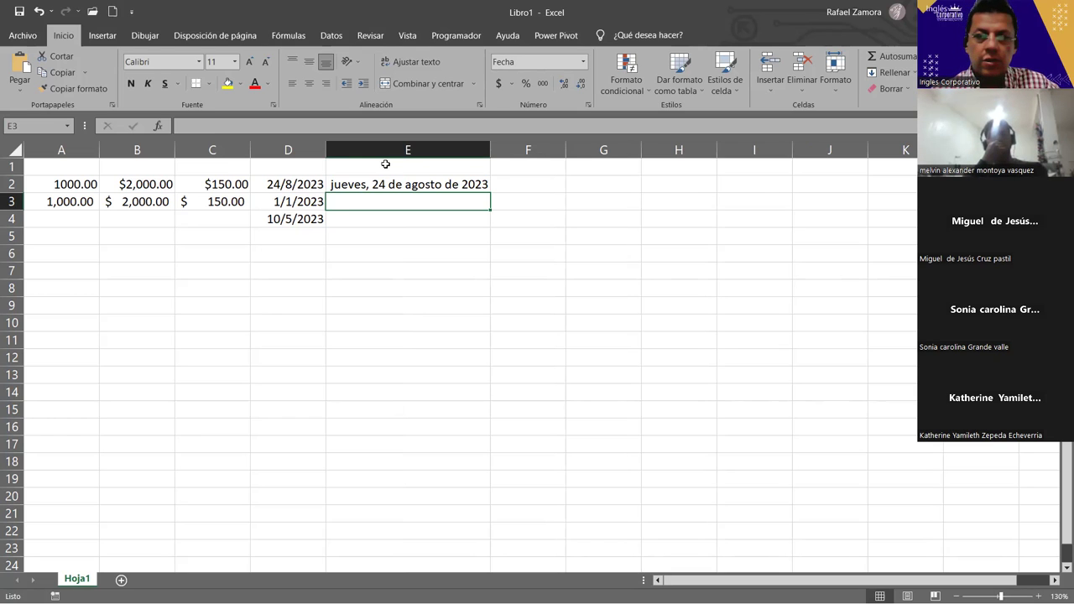
pyautogui.write('1-1-23')
pyautogui.press('Return')
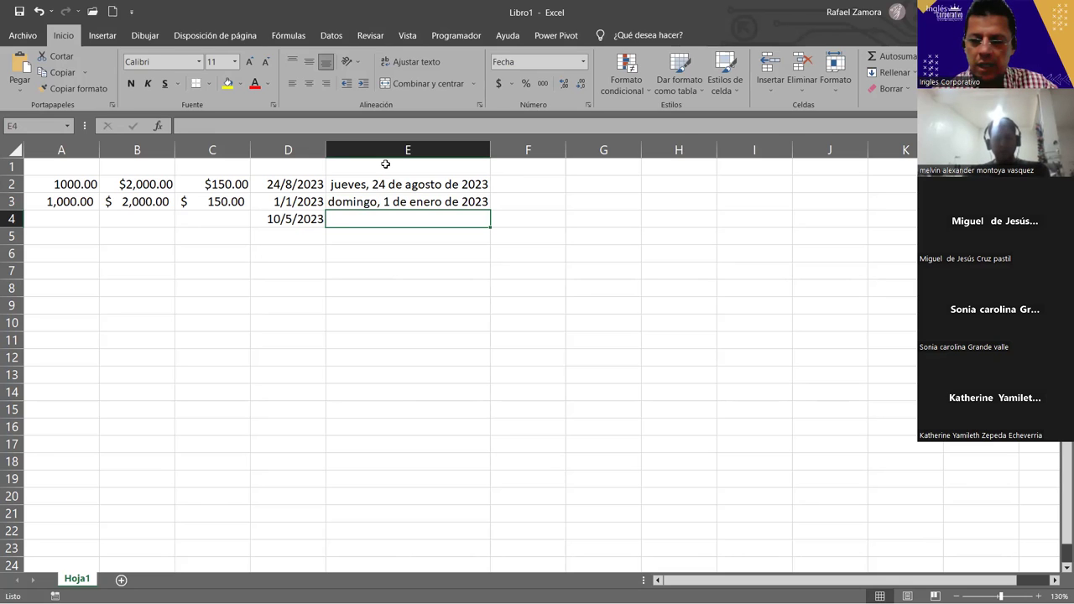
pyautogui.write('10-5-23')
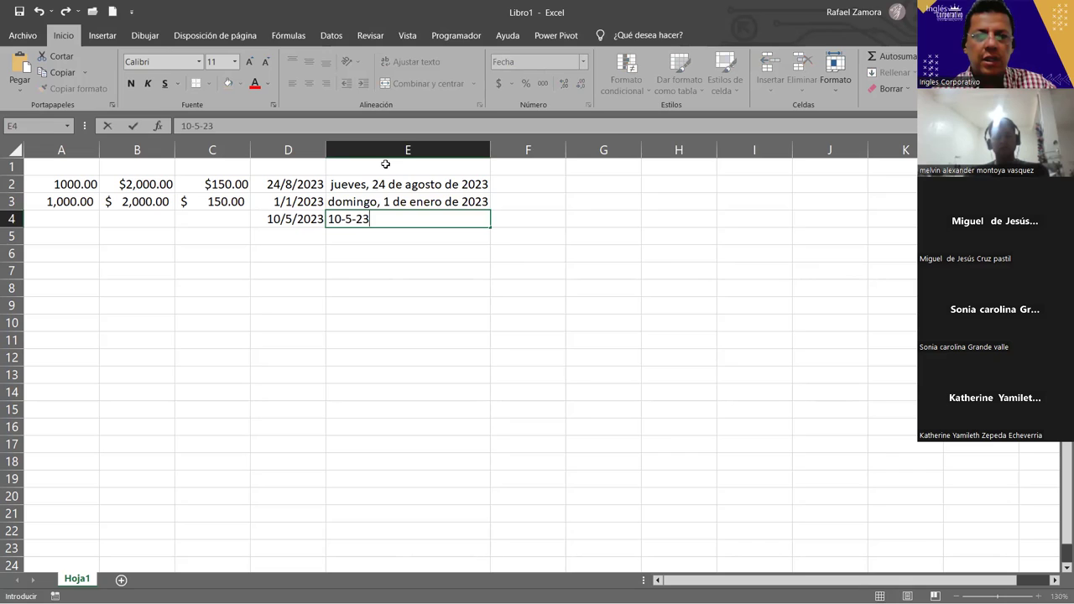
pyautogui.press('Return')
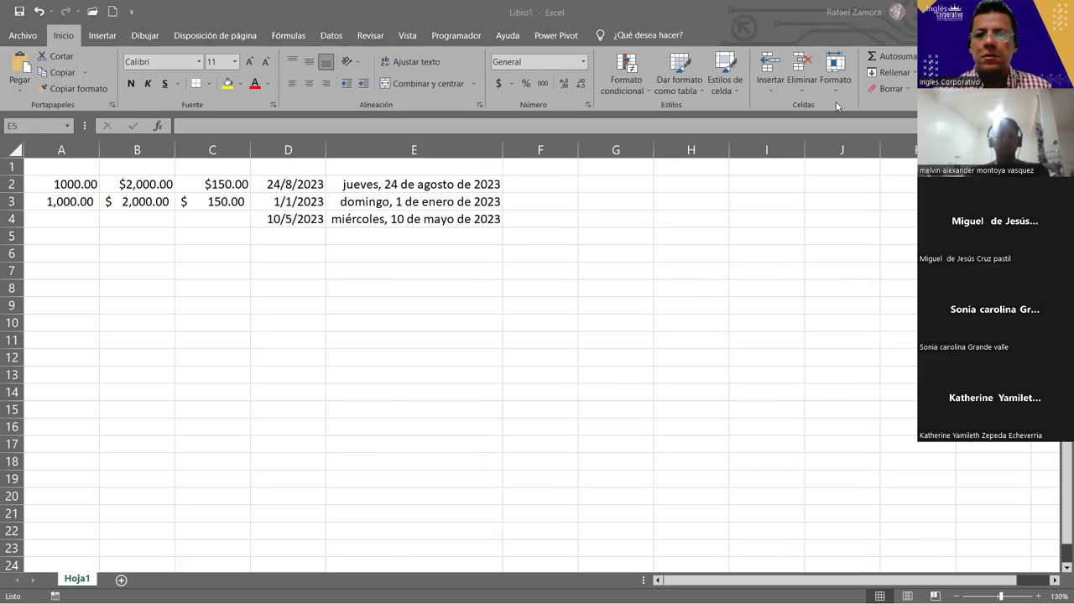
pyautogui.click(575, 233)
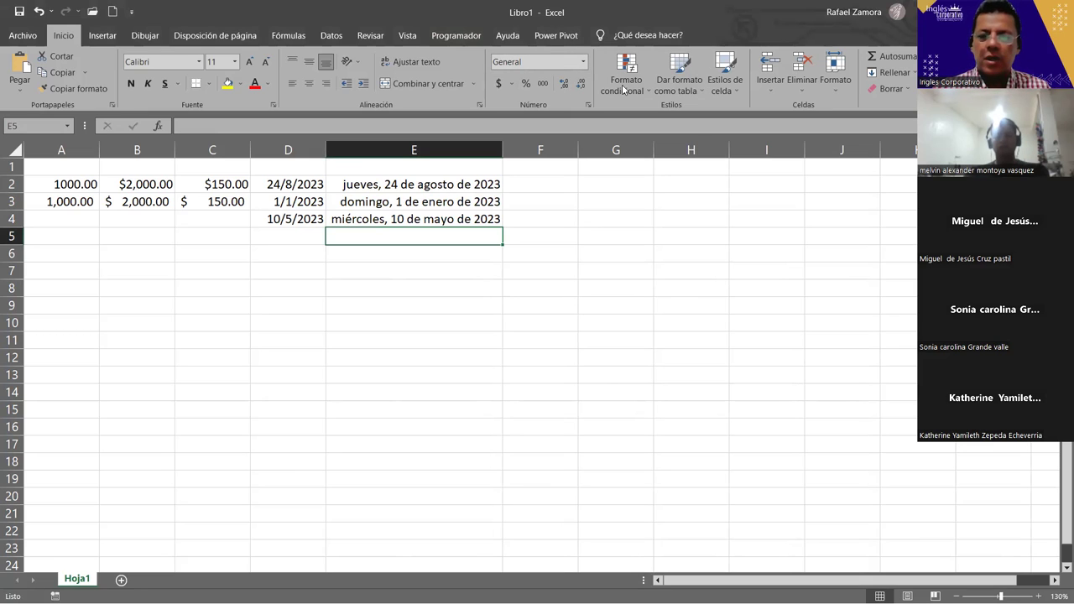
pyautogui.click(557, 184)
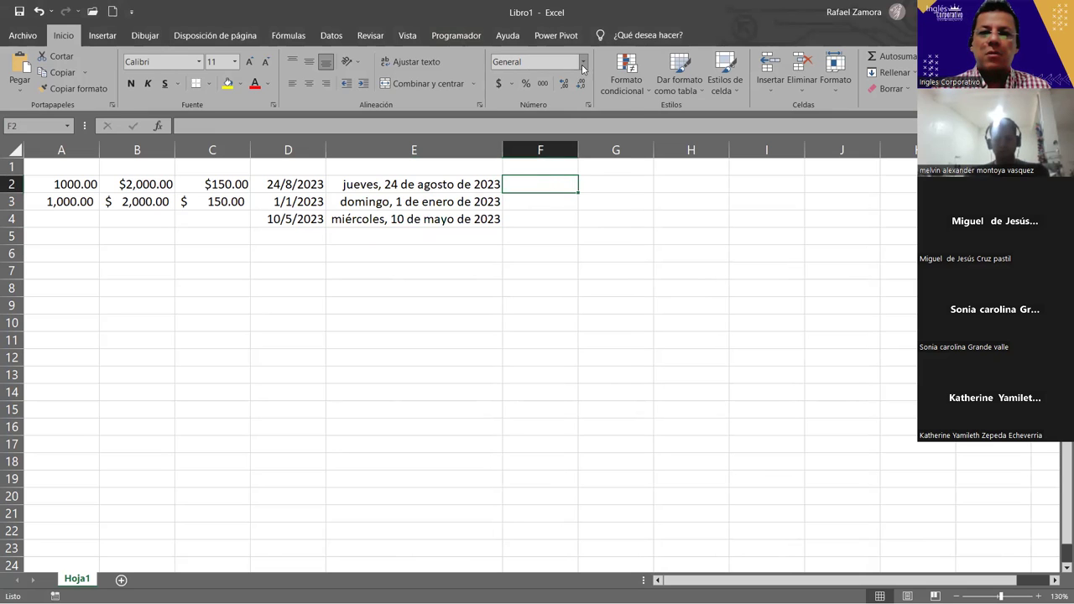
# - Label A1 to C1 with the headers Número, Moneda and Contabilidad
pyautogui.click(583, 64)
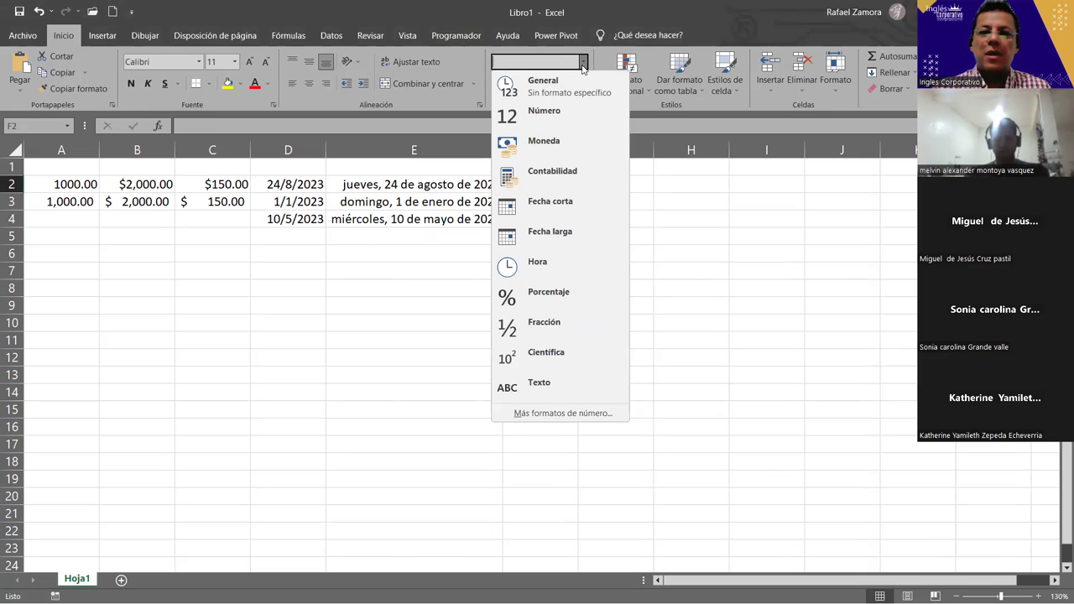
pyautogui.click(669, 265)
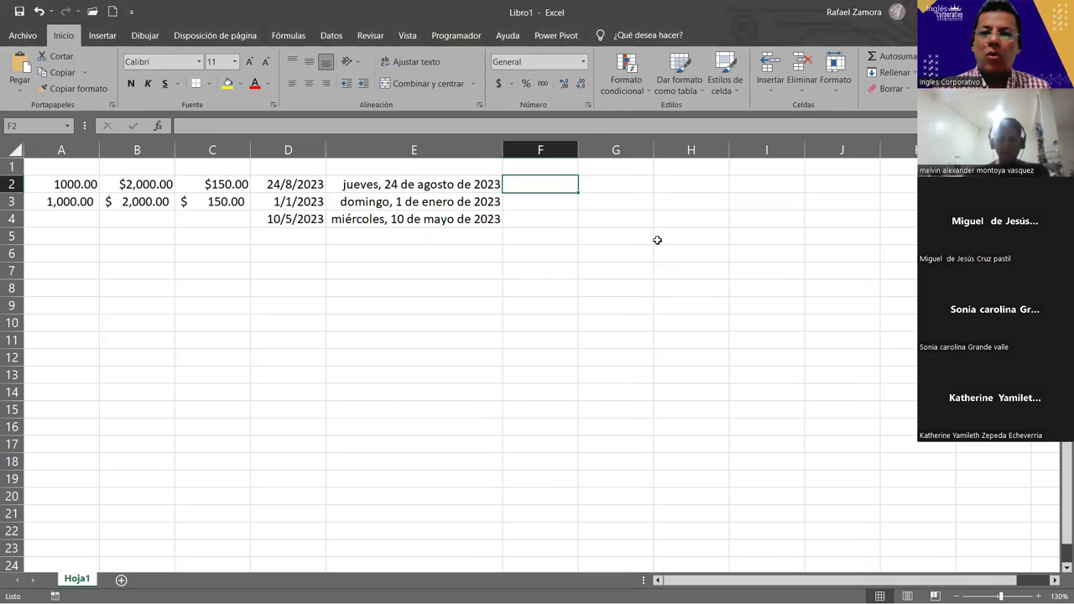
pyautogui.click(69, 169)
pyautogui.write('N')
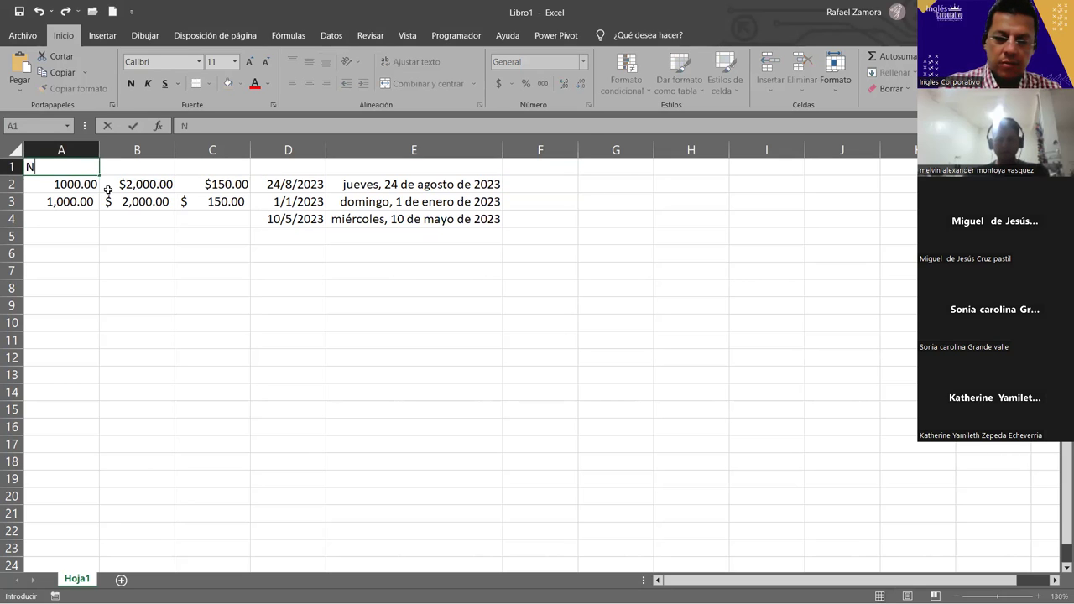
pyautogui.write('úmero')
pyautogui.press('Tab')
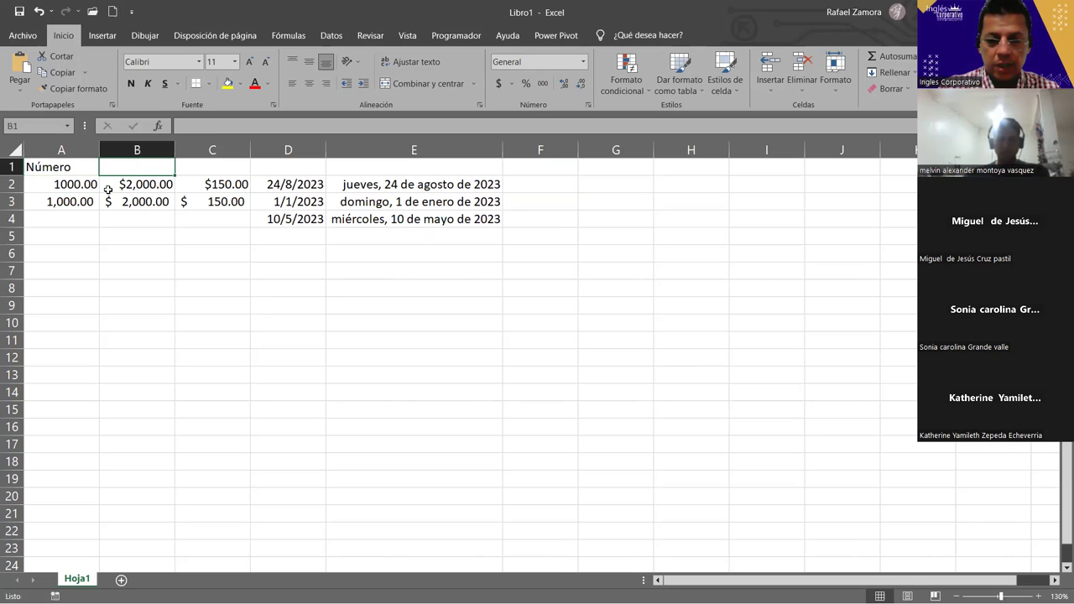
pyautogui.write('Monea')
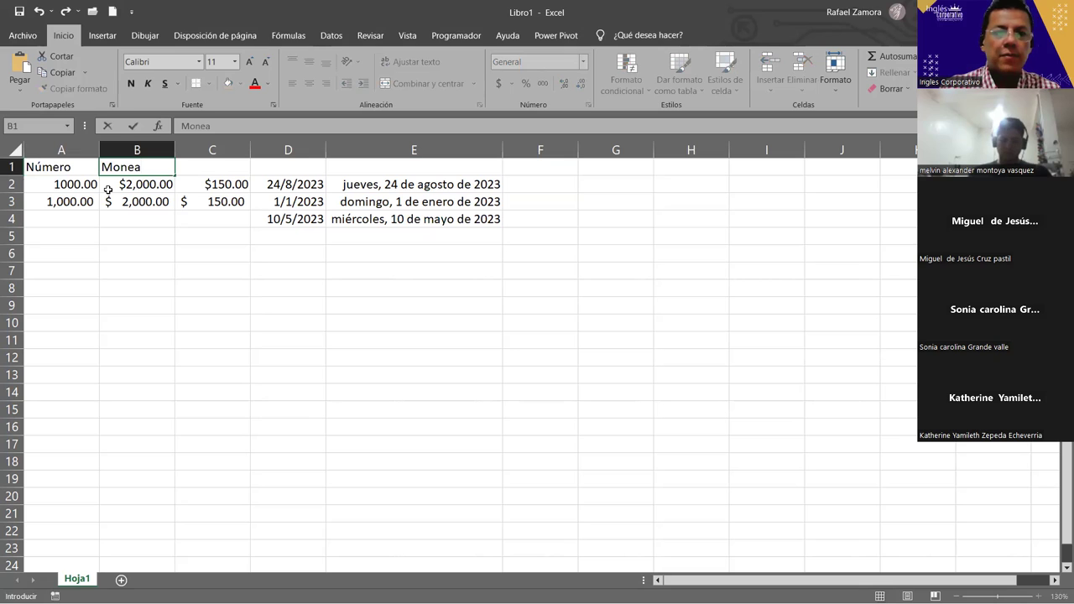
pyautogui.press('BackSpace')
pyautogui.write('da')
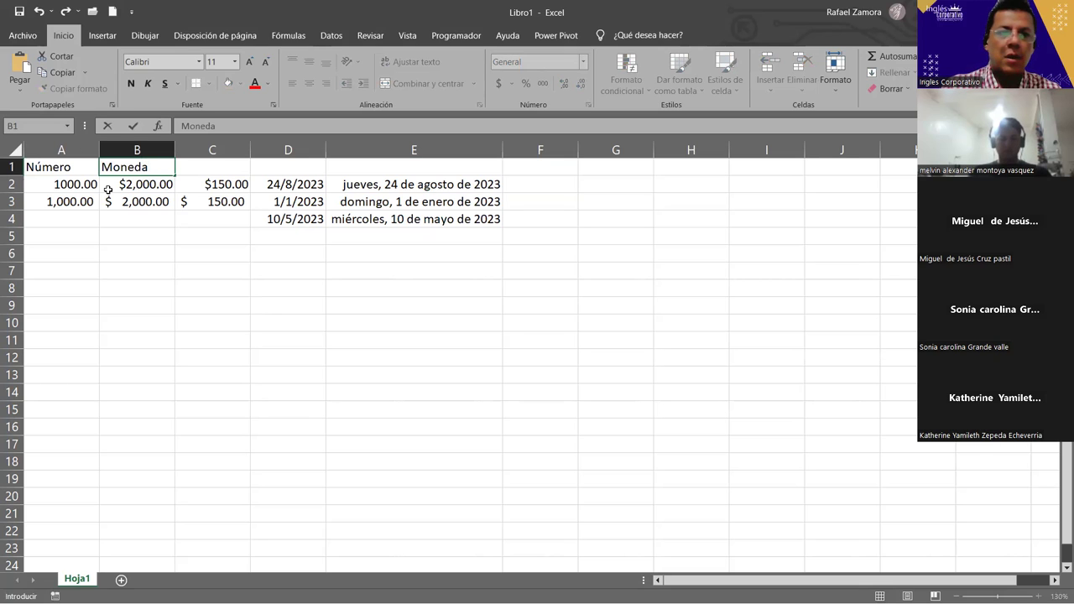
pyautogui.press('Tab')
pyautogui.write('Co')
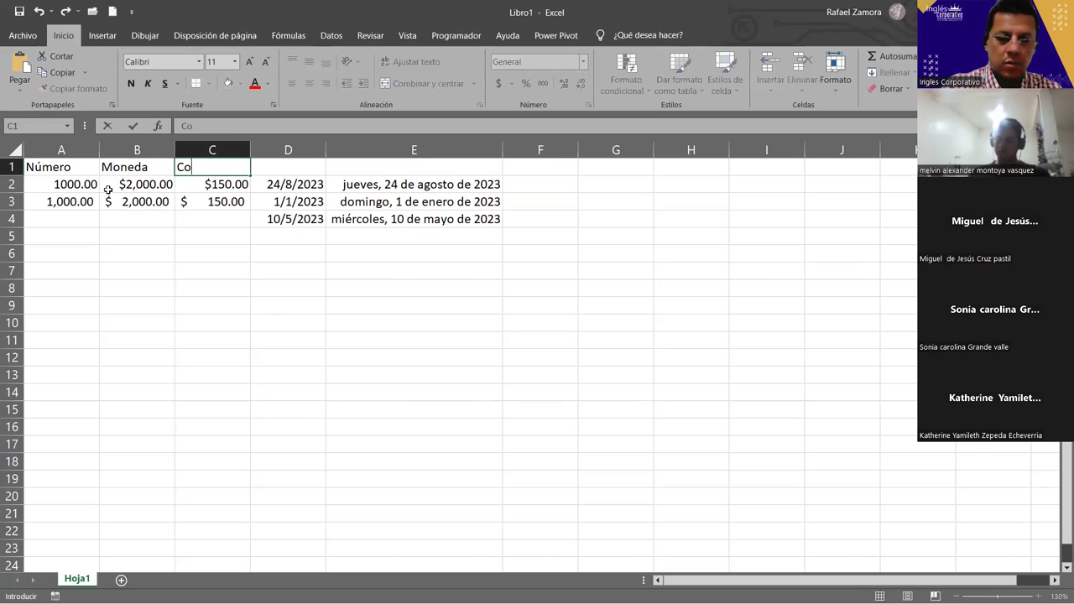
pyautogui.write('ntabilidad')
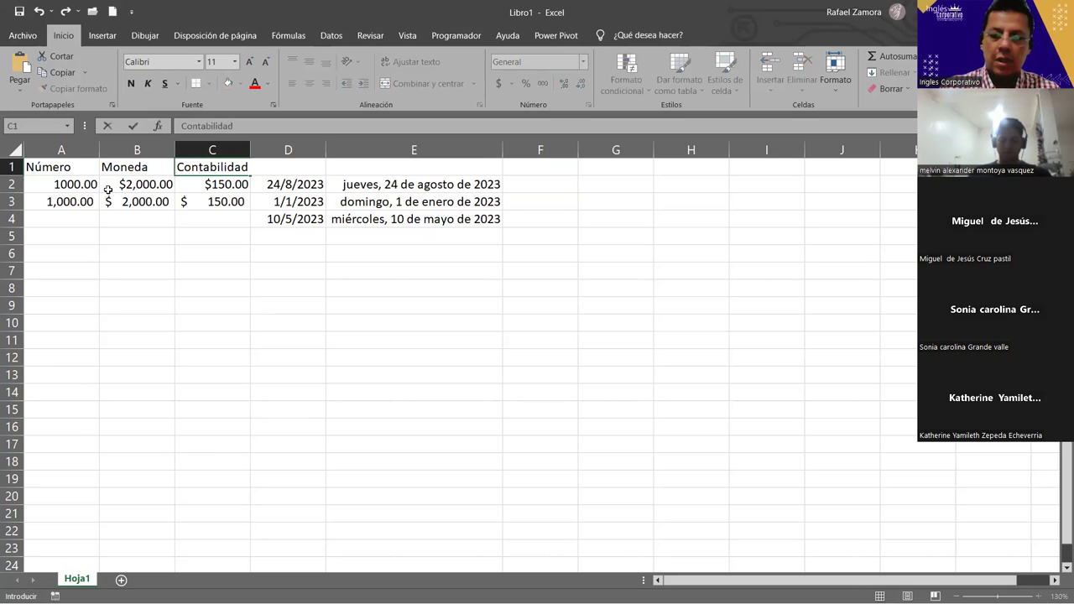
pyautogui.press('Tab')
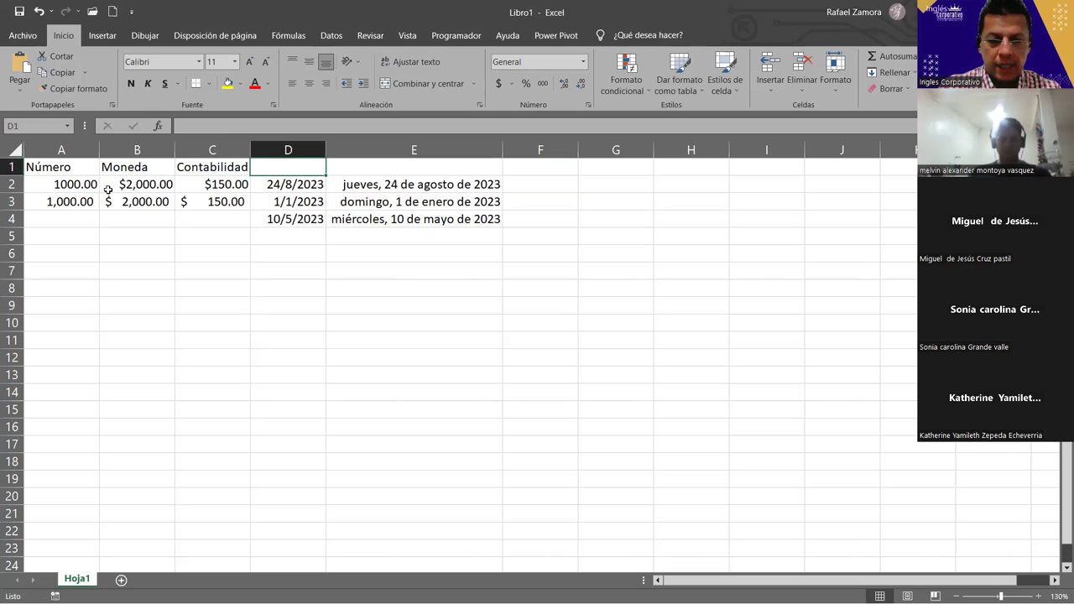
# - Label D1 and E1 with the headers Fecha corta and Fecha larga
pyautogui.write('FEcha corta')
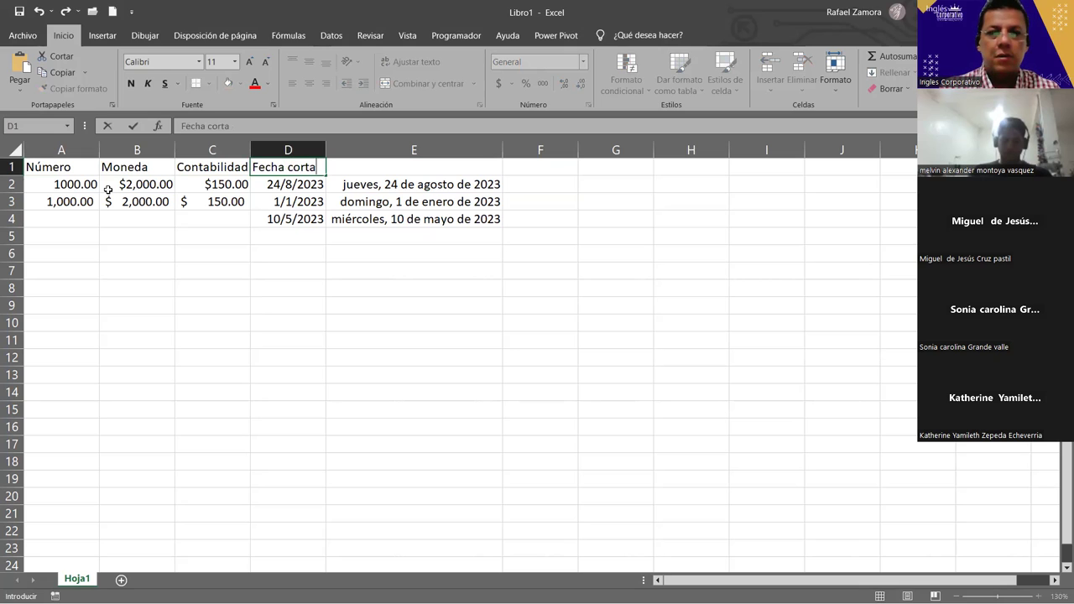
pyautogui.press('Tab')
pyautogui.write('Fecha larga')
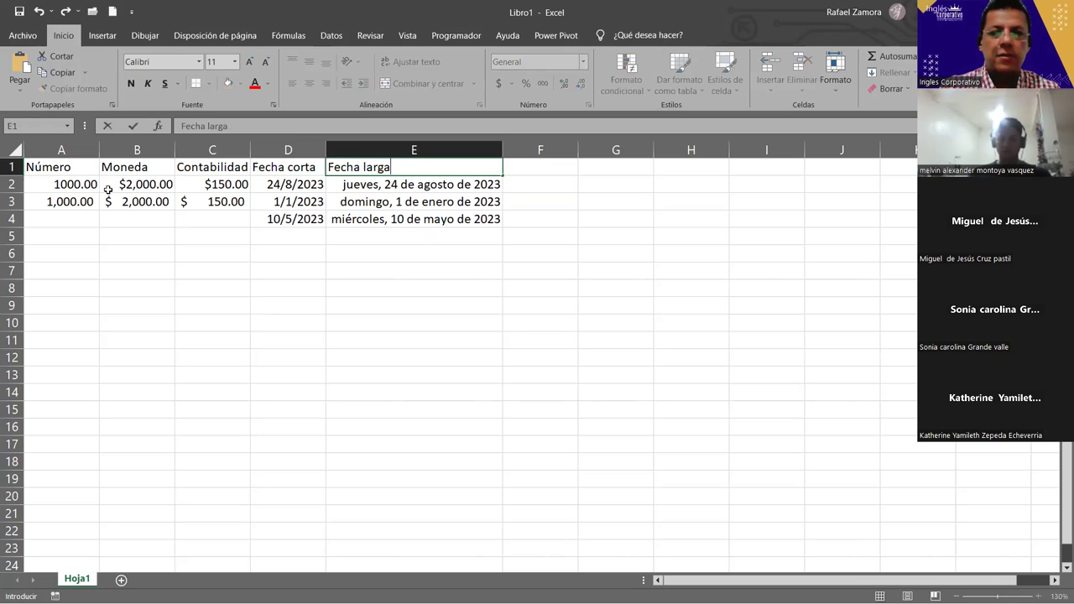
pyautogui.press('Return')
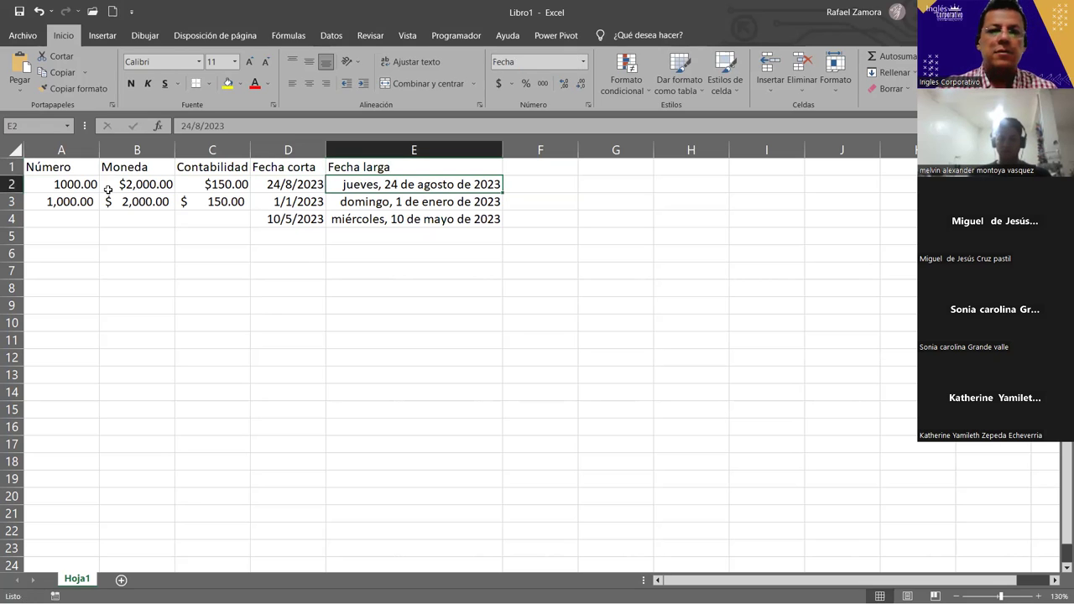
# - Center the header row A1:F1 and make it bold with Ctrl+N
pyautogui.click(57, 168)
pyautogui.moveTo(178, 168); pyautogui.dragTo(679, 161)
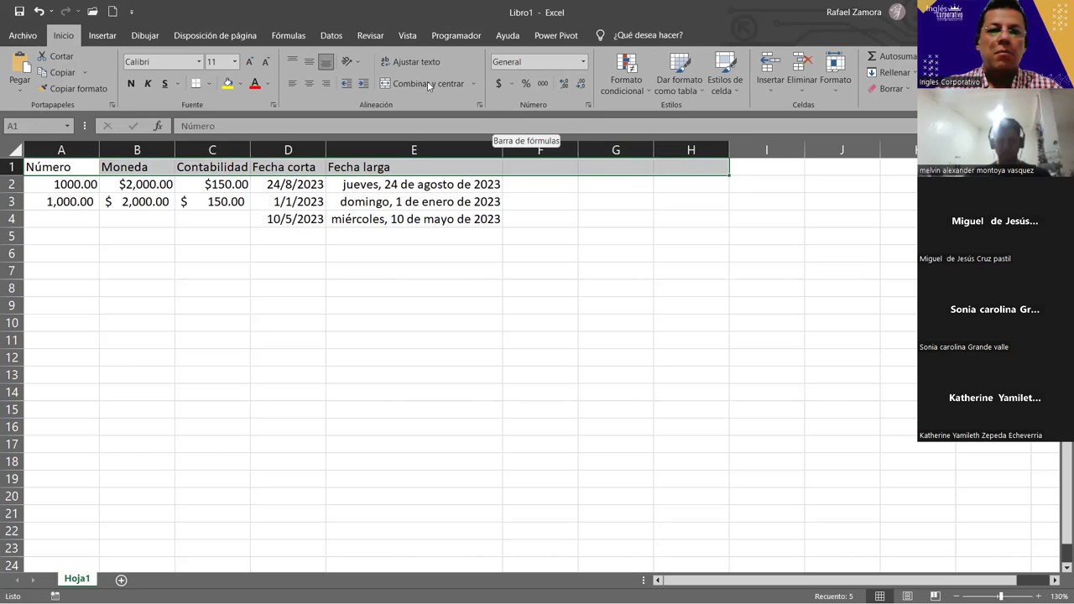
pyautogui.click(310, 84)
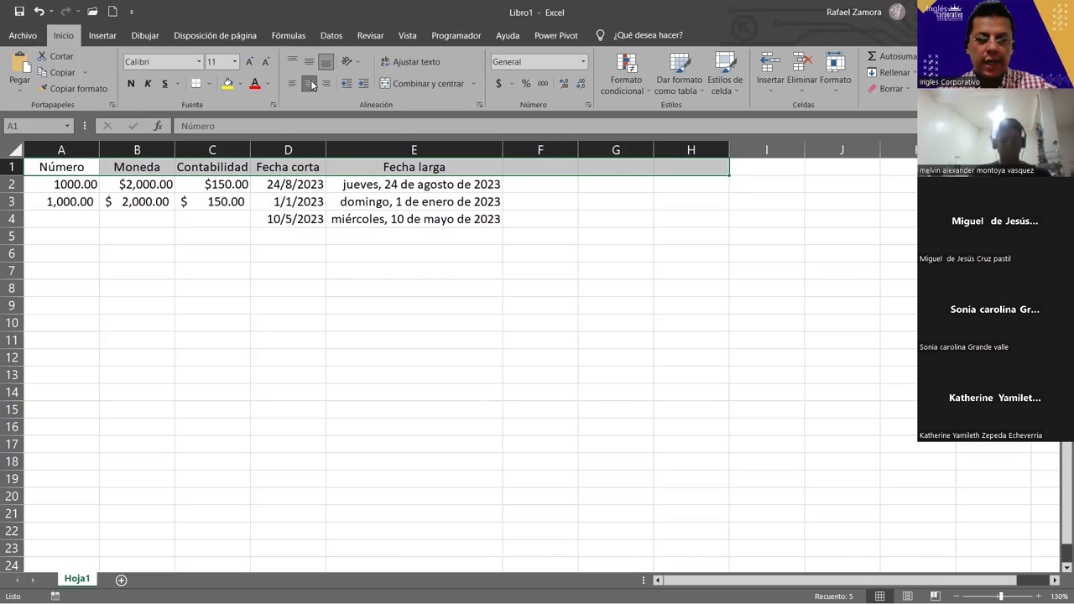
pyautogui.hotkey('ctrl', 'n')
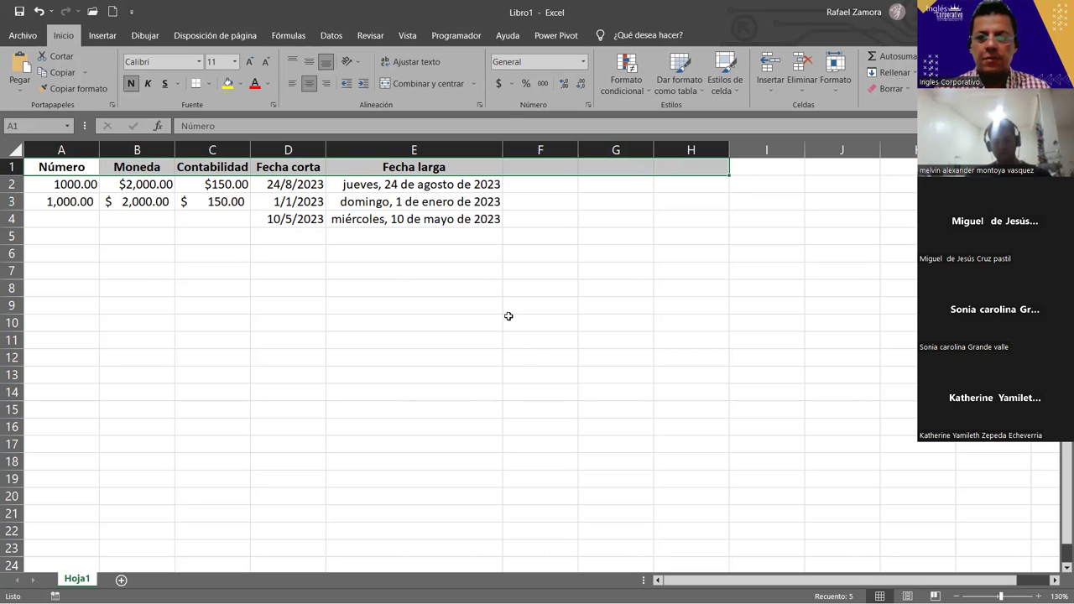
pyautogui.click(405, 353)
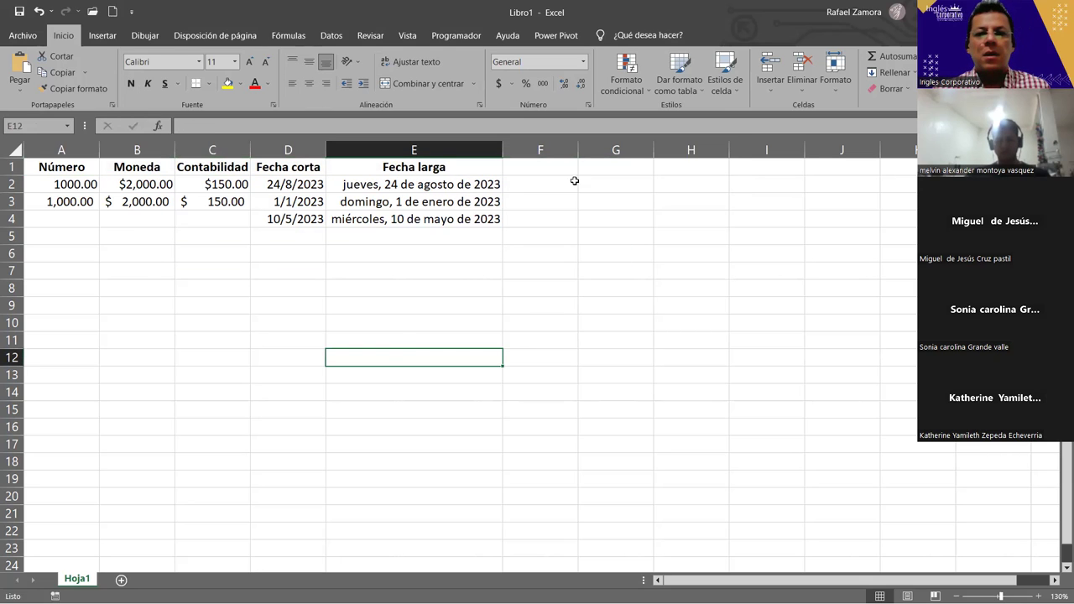
pyautogui.click(582, 62)
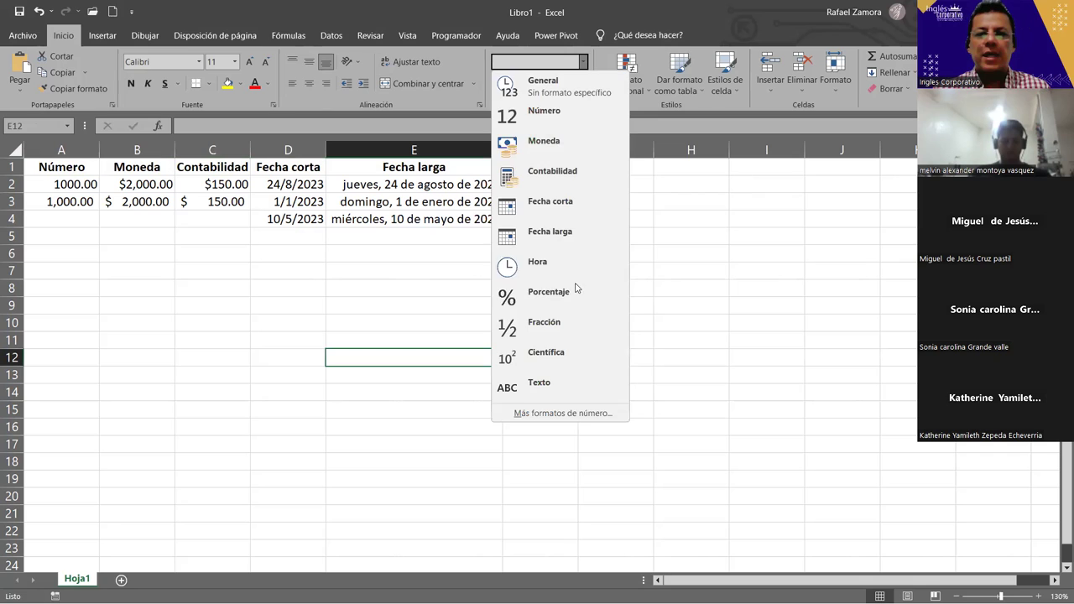
pyautogui.click(724, 288)
pyautogui.click(560, 170)
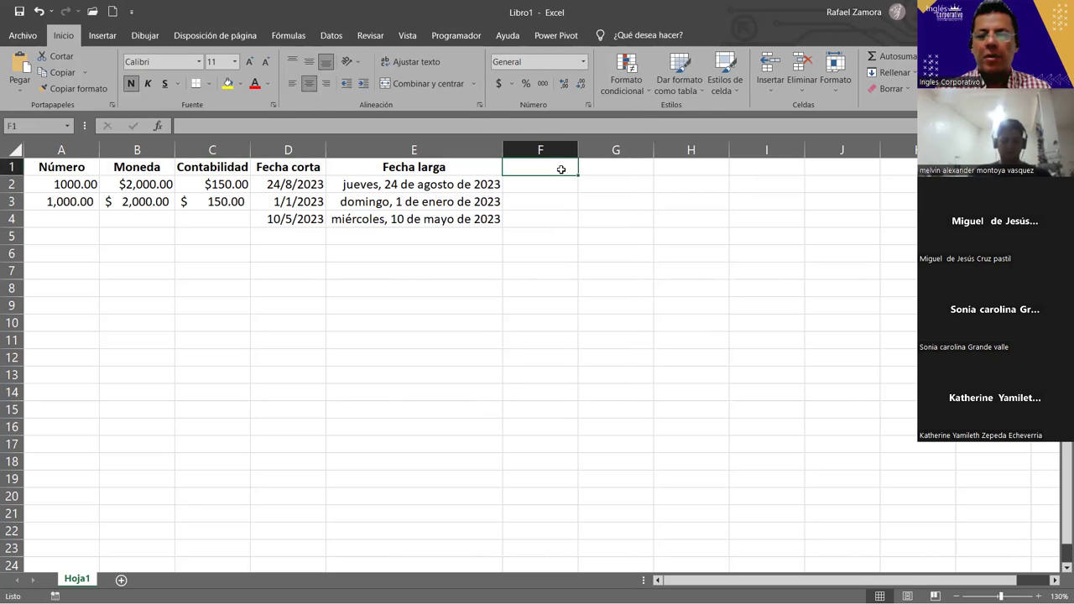
# - Type Hora as the F1 header and begin entering 10: in F2
pyautogui.write('Hora')
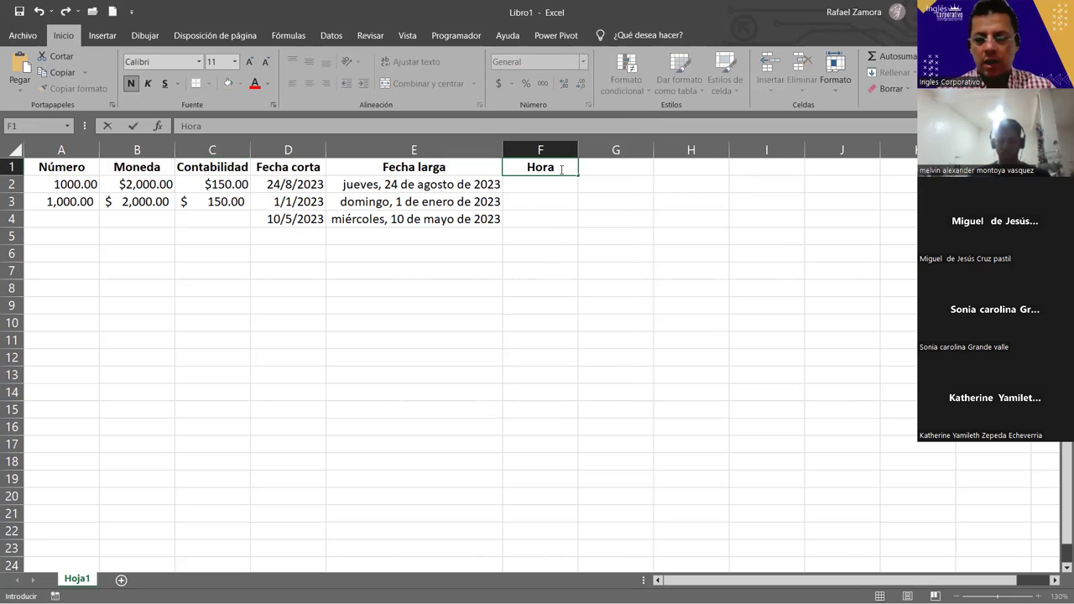
pyautogui.press('Return')
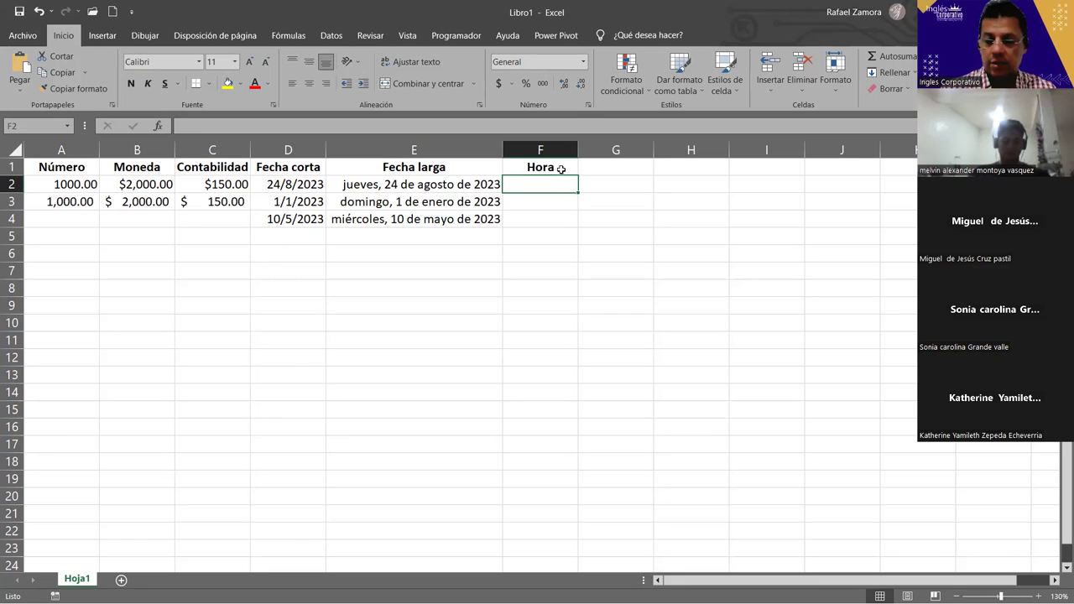
pyautogui.write('10:')
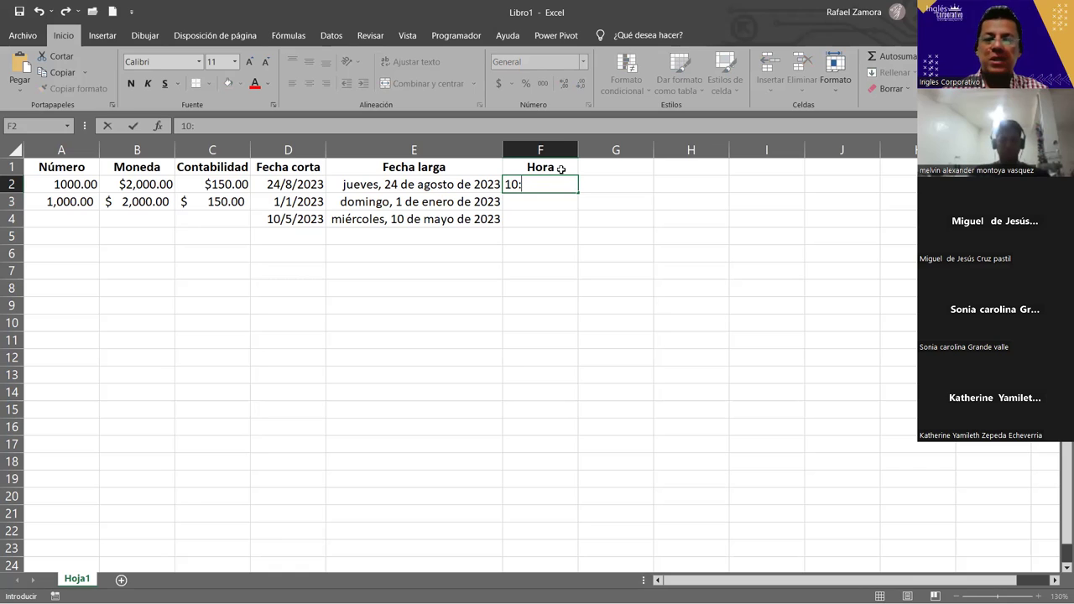
# - Enter the times 10:00, 11:00 and 8:30 in F2, F3 and F4
pyautogui.write('00')
pyautogui.press('Return')
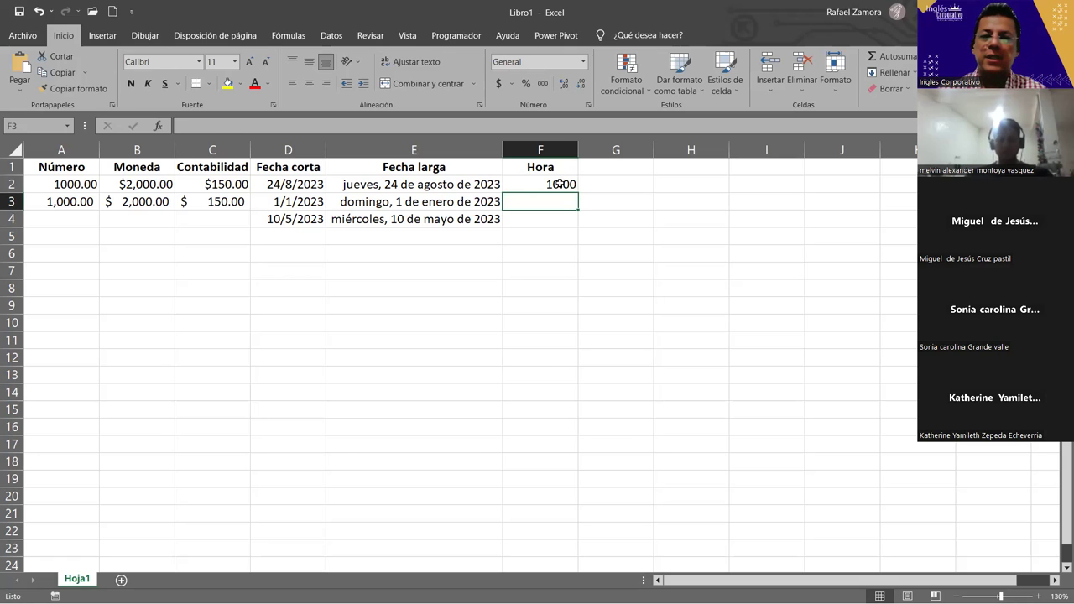
pyautogui.click(560, 184)
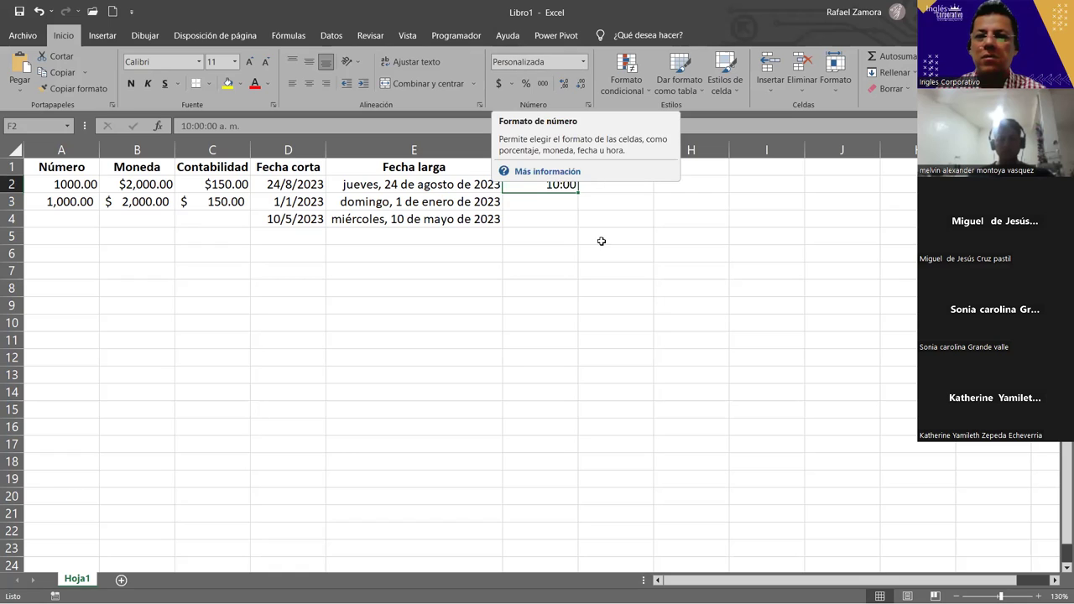
pyautogui.click(563, 216)
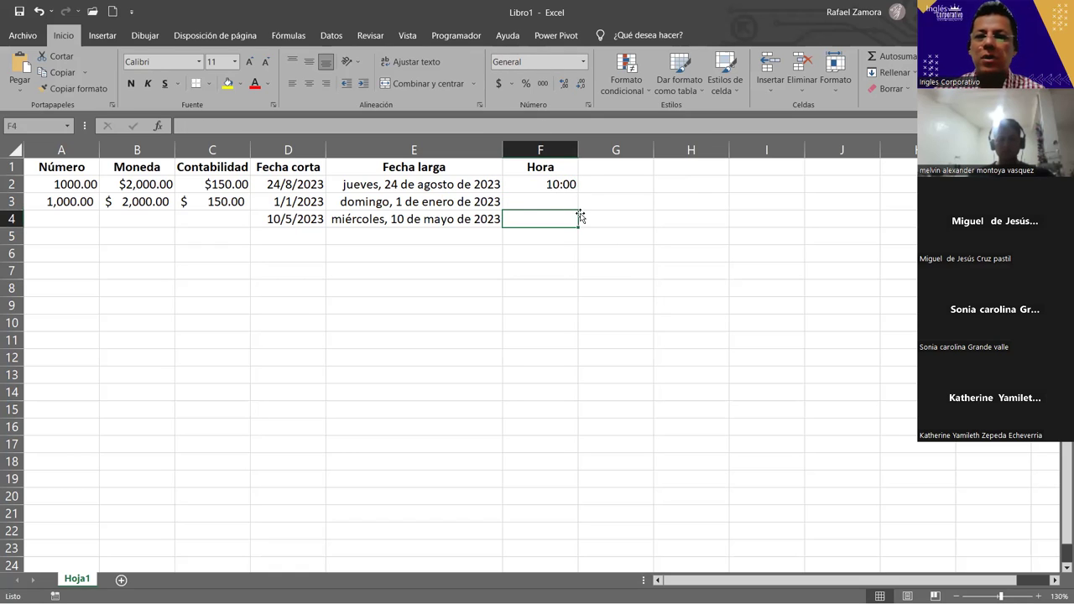
pyautogui.click(553, 201)
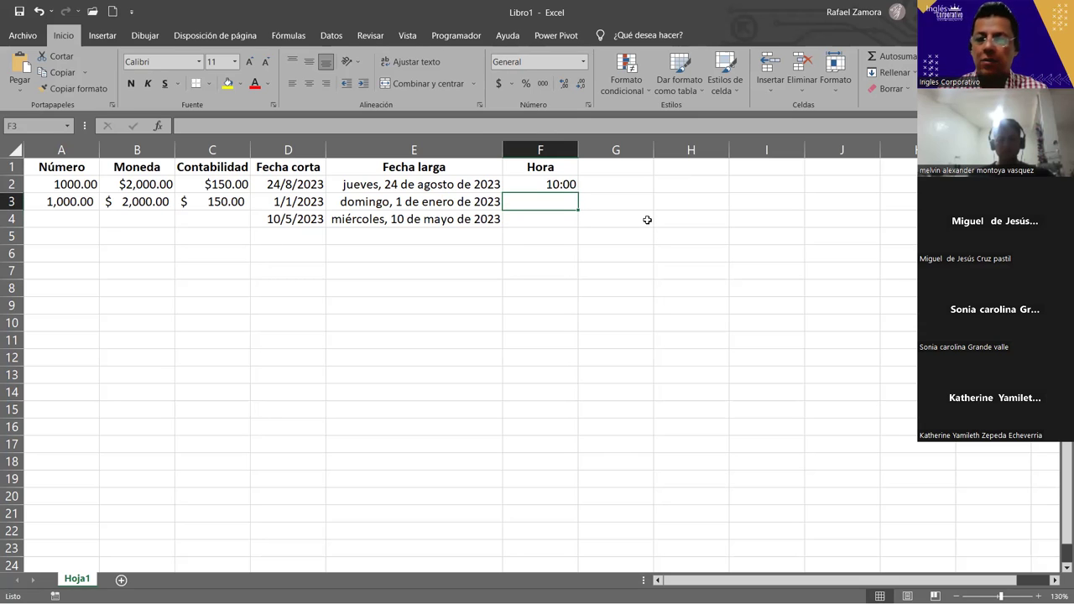
pyautogui.write('11')
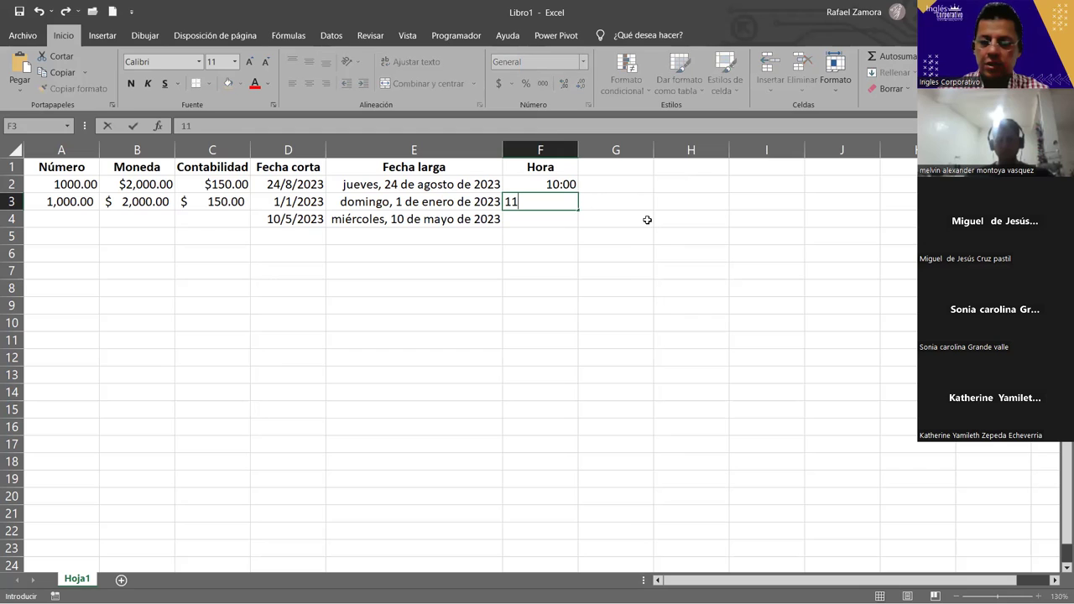
pyautogui.write(':00')
pyautogui.press('Return')
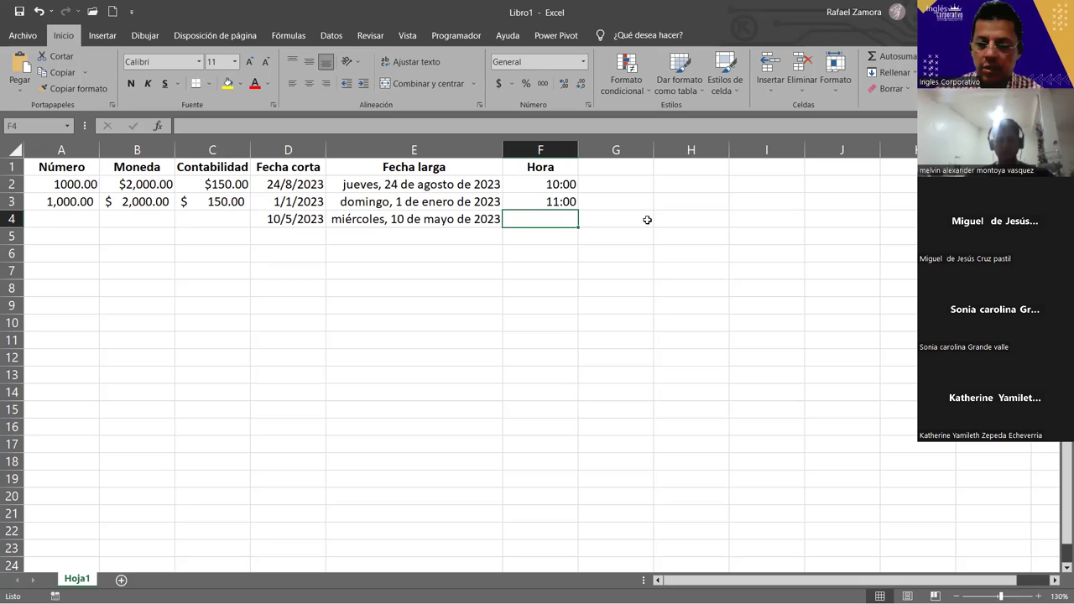
pyautogui.write('8:')
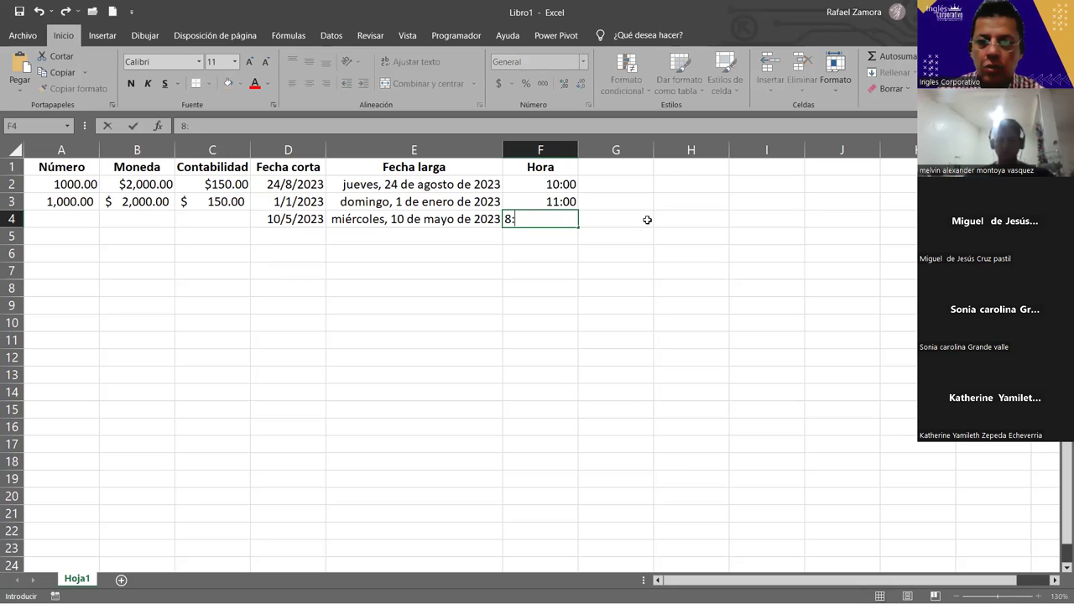
pyautogui.write('30')
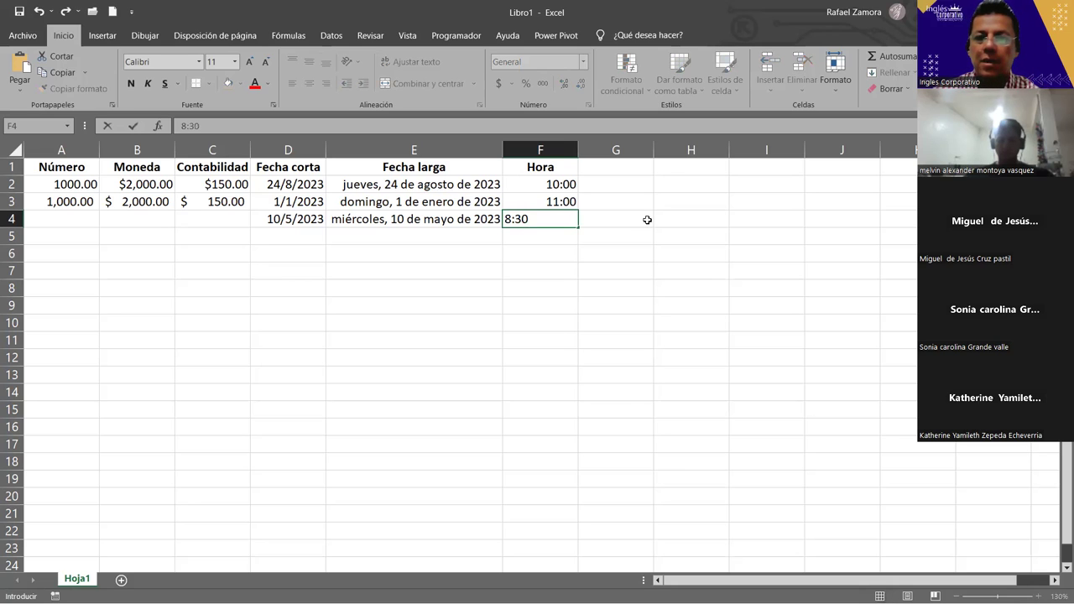
pyautogui.press('Return')
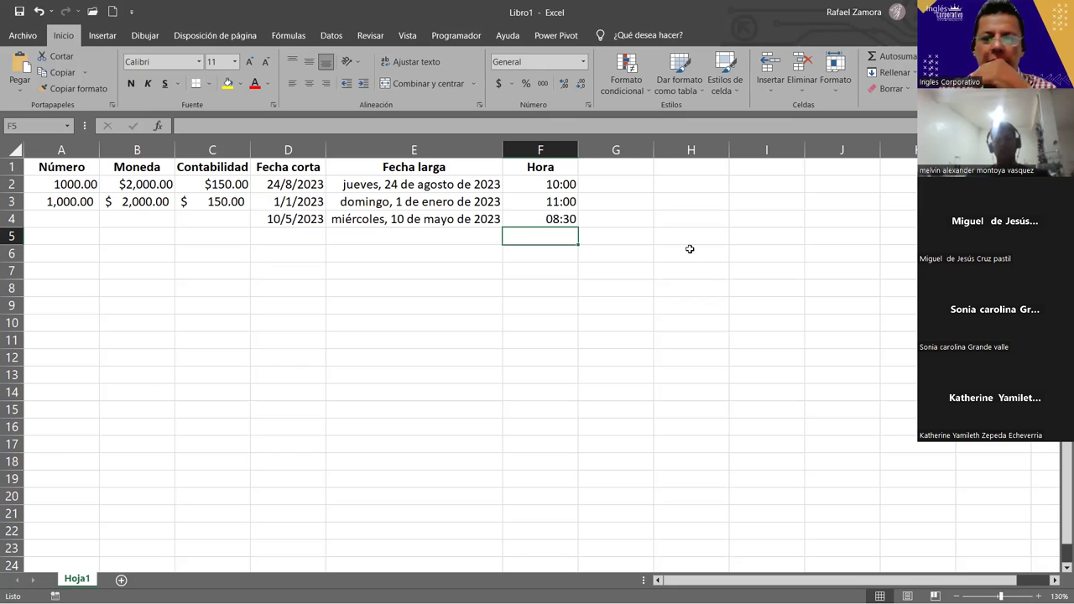
# - Enter the times 01:00, 13:00, 16:00 and 17:30 in F5 through F8
pyautogui.click(592, 277)
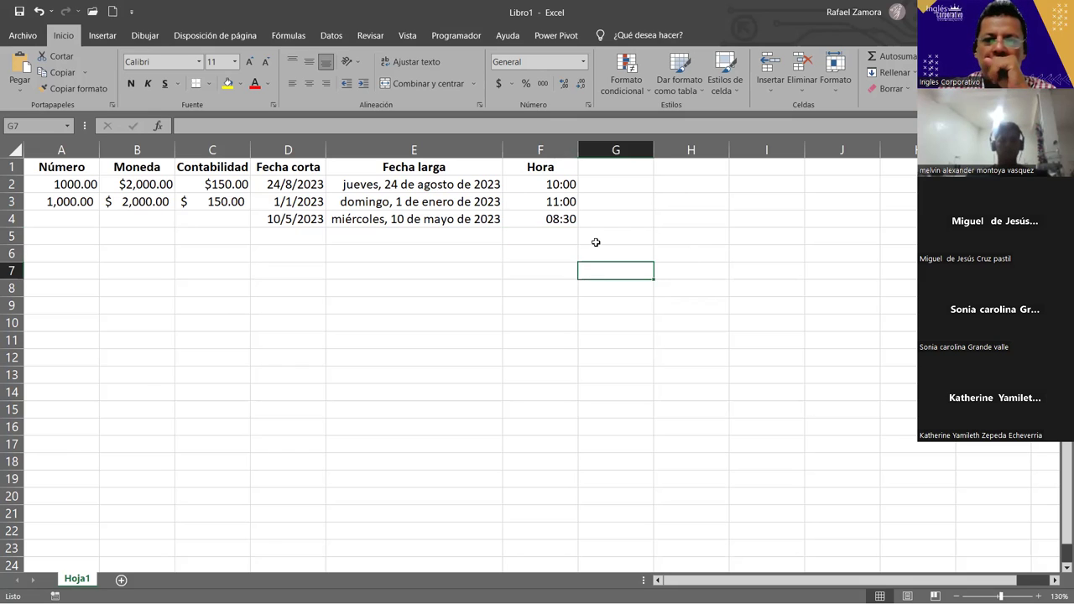
pyautogui.click(546, 240)
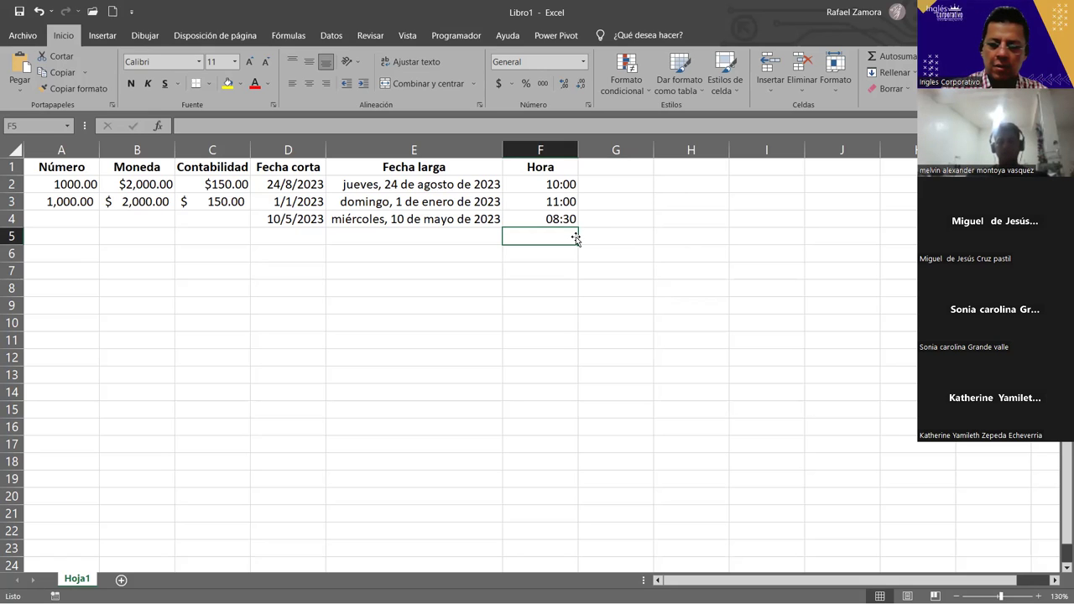
pyautogui.write('01:00')
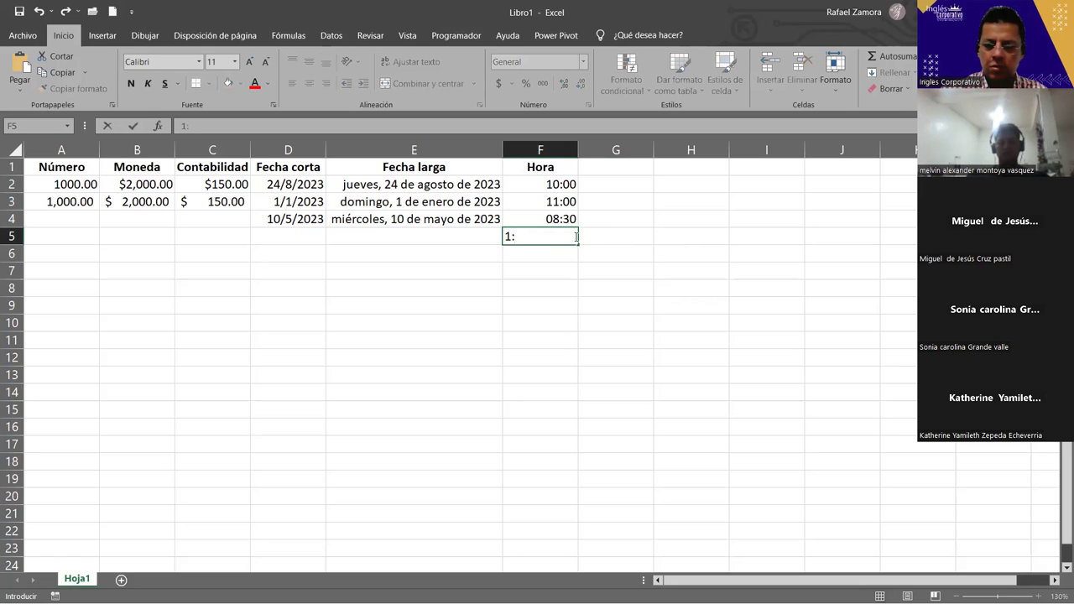
pyautogui.press('Return')
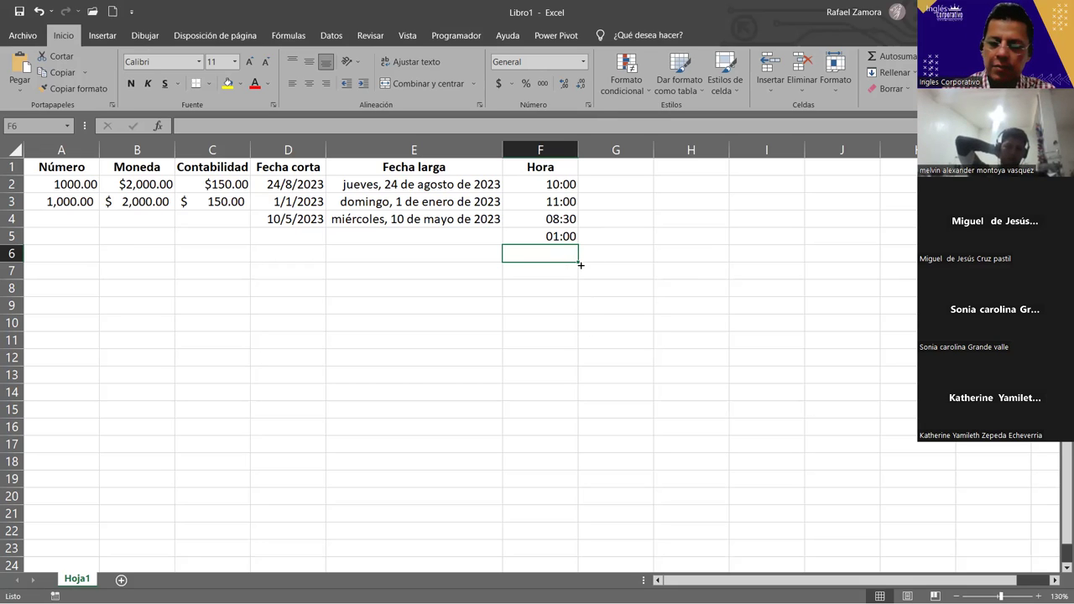
pyautogui.write('13')
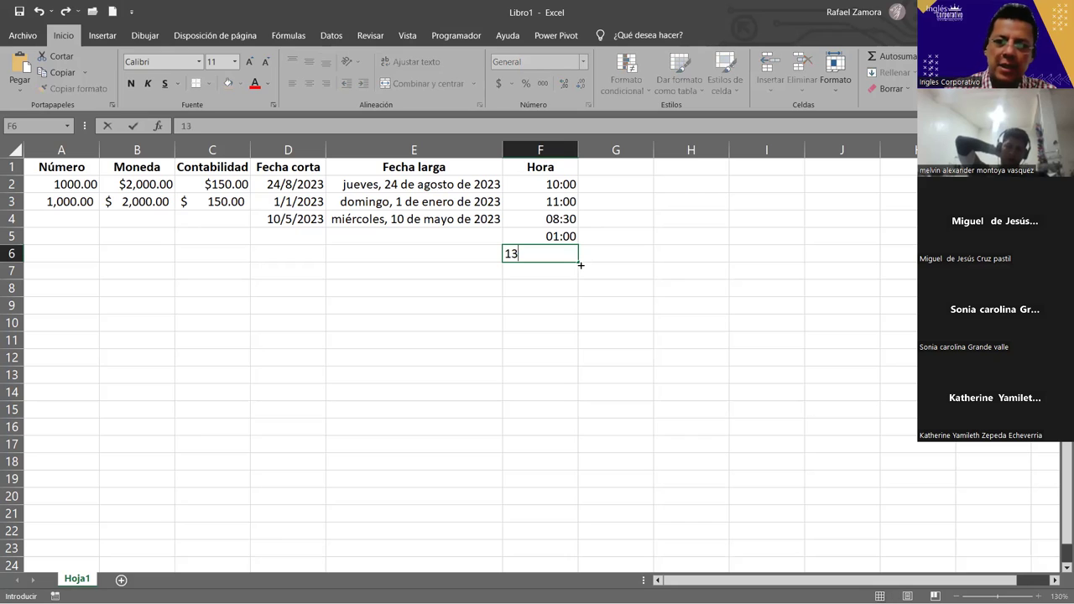
pyautogui.write(':')
pyautogui.press('Return')
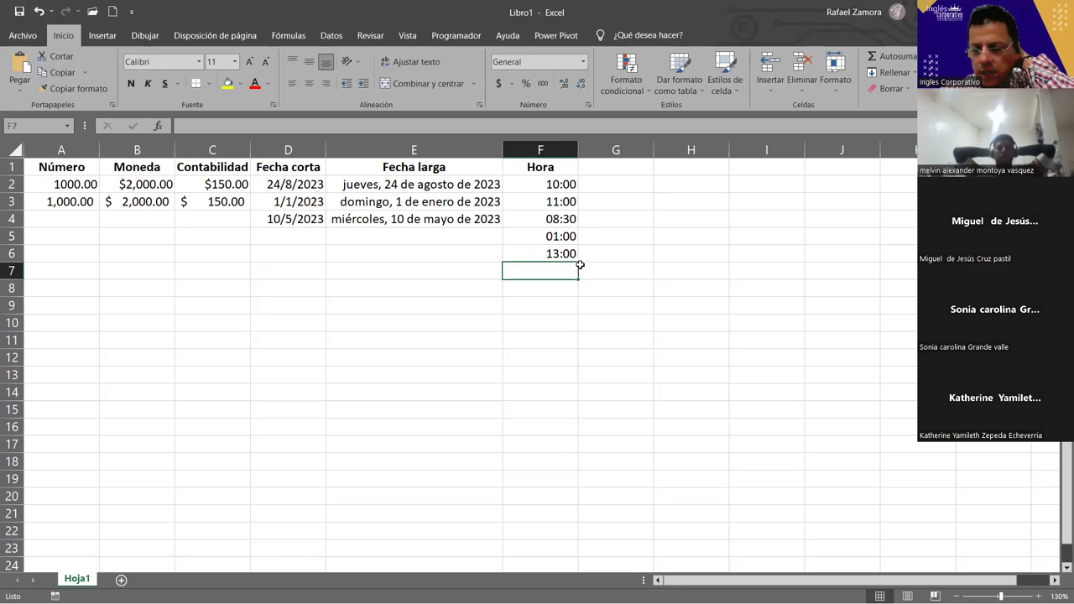
pyautogui.write('16:')
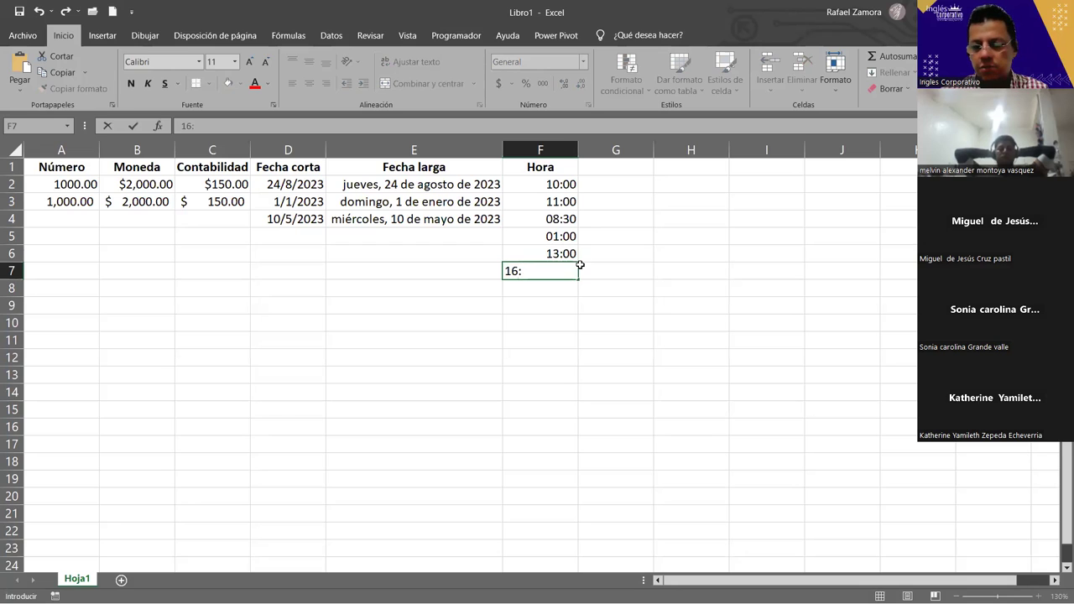
pyautogui.press('Return')
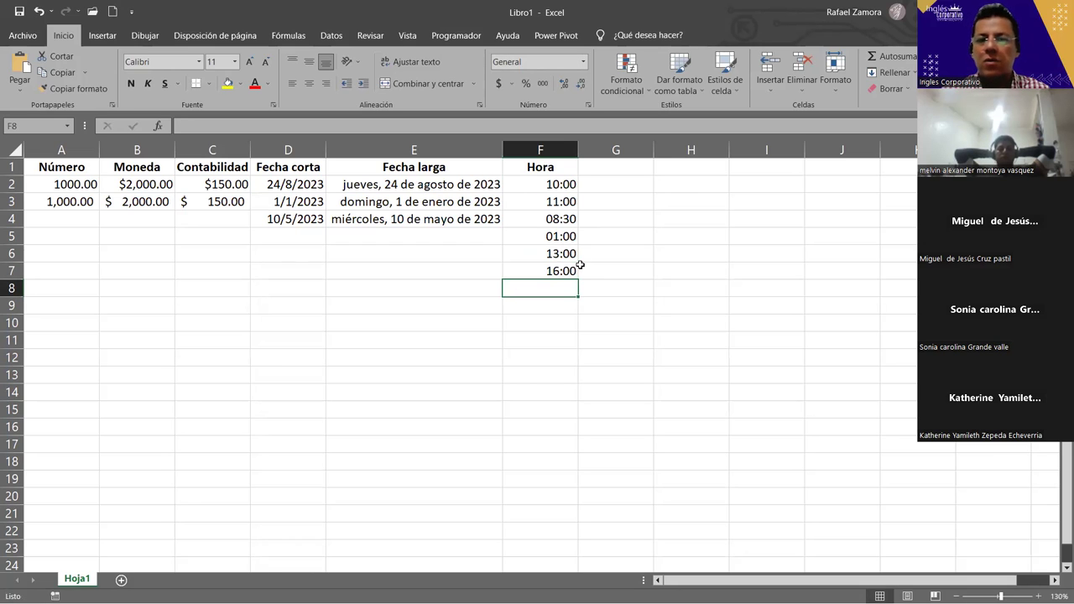
pyautogui.write('17:30')
pyautogui.press('Return')
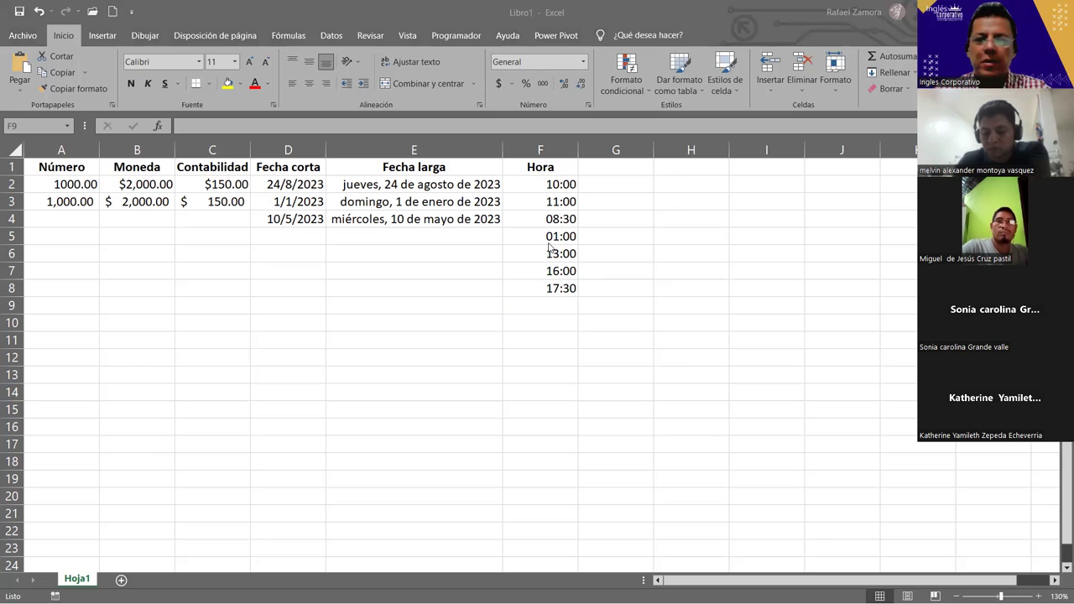
pyautogui.click(592, 191)
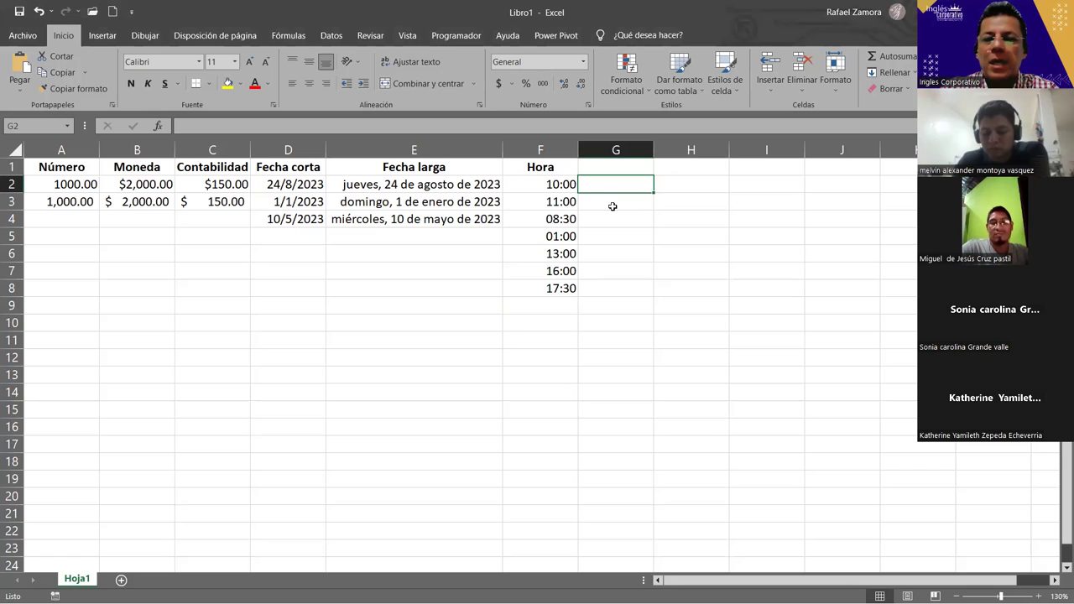
pyautogui.click(580, 62)
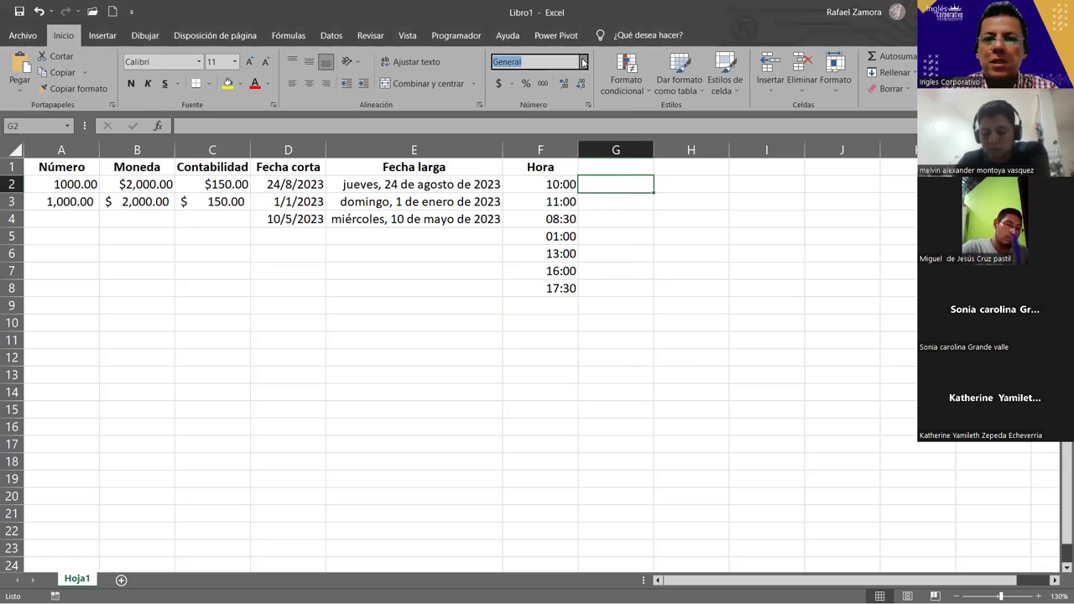
pyautogui.click(583, 62)
pyautogui.click(719, 276)
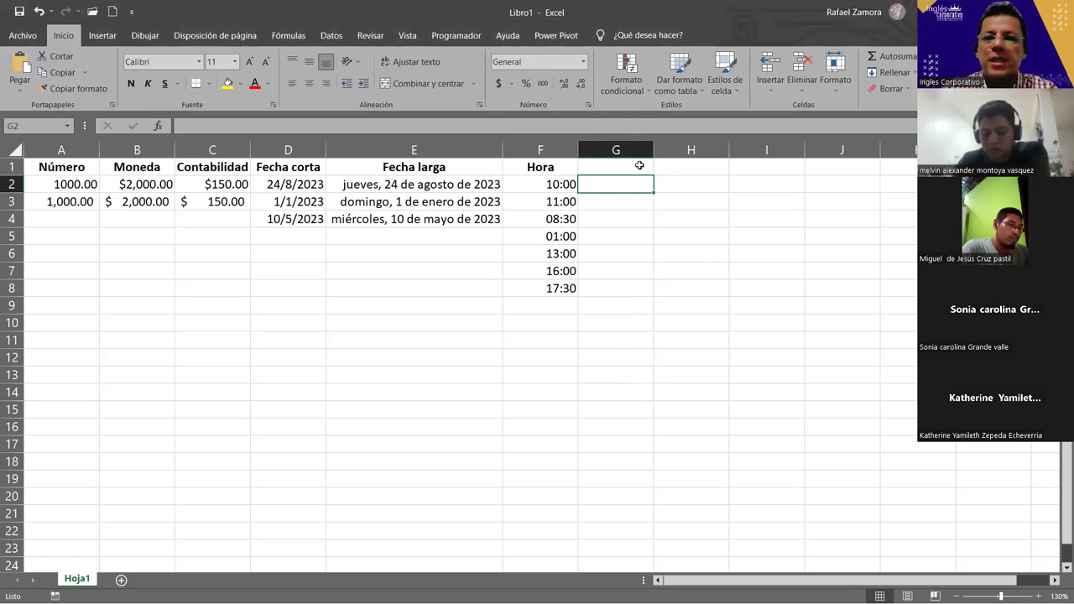
pyautogui.click(635, 168)
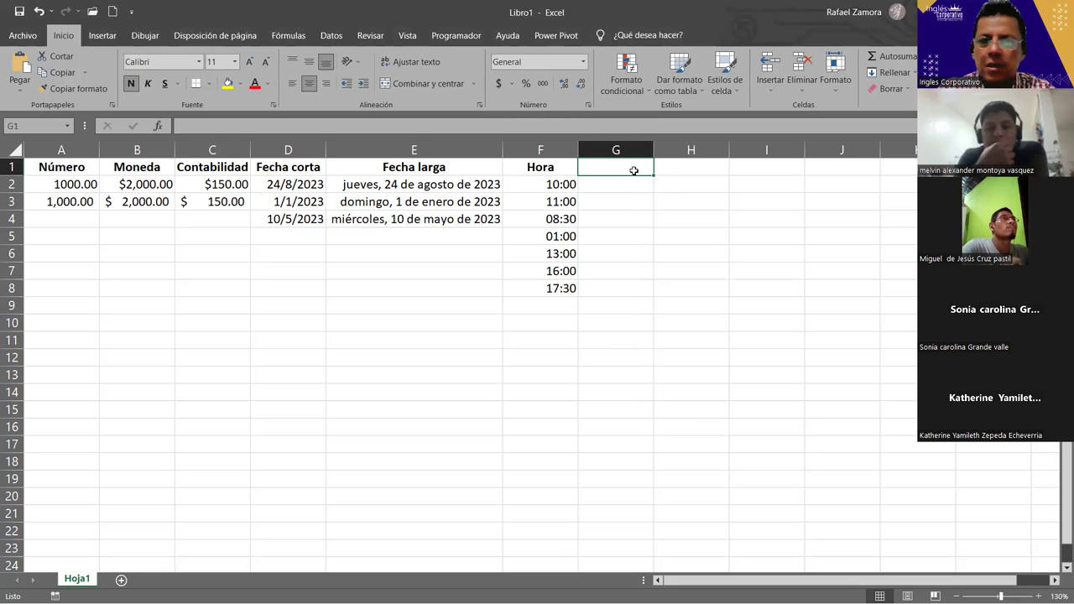
pyautogui.moveTo(61, 167); pyautogui.dragTo(570, 324)
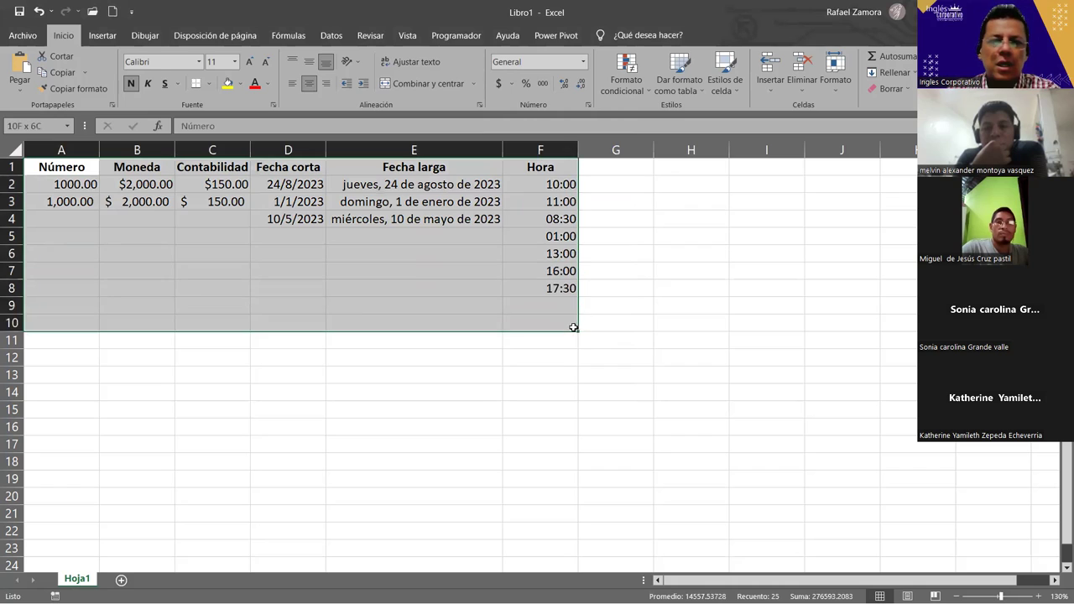
pyautogui.click(109, 202)
pyautogui.moveTo(84, 184); pyautogui.dragTo(571, 333)
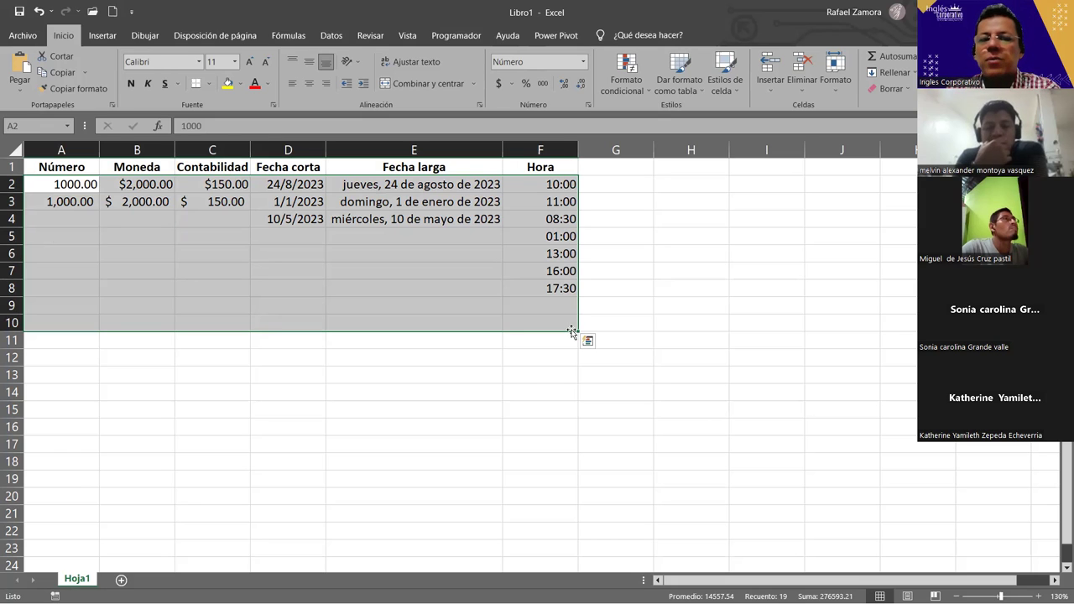
# - Enter the header 'Porcentaje' in cell G1 next to Hora, then move to G2
pyautogui.click(647, 165)
pyautogui.write('Po')
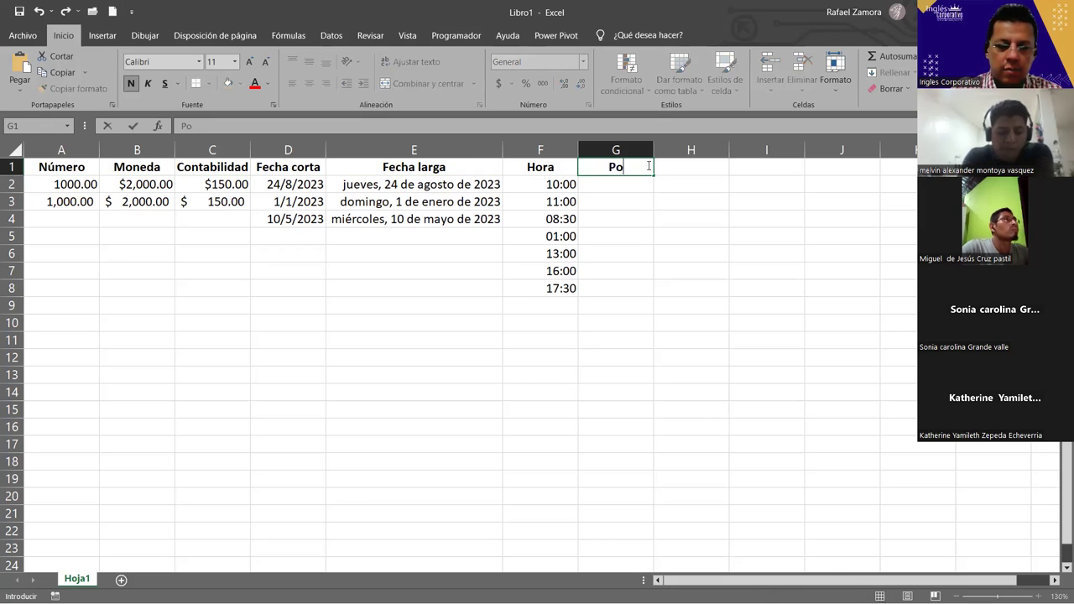
pyautogui.write('rcentaje')
pyautogui.press('Return')
pyautogui.click(649, 166)
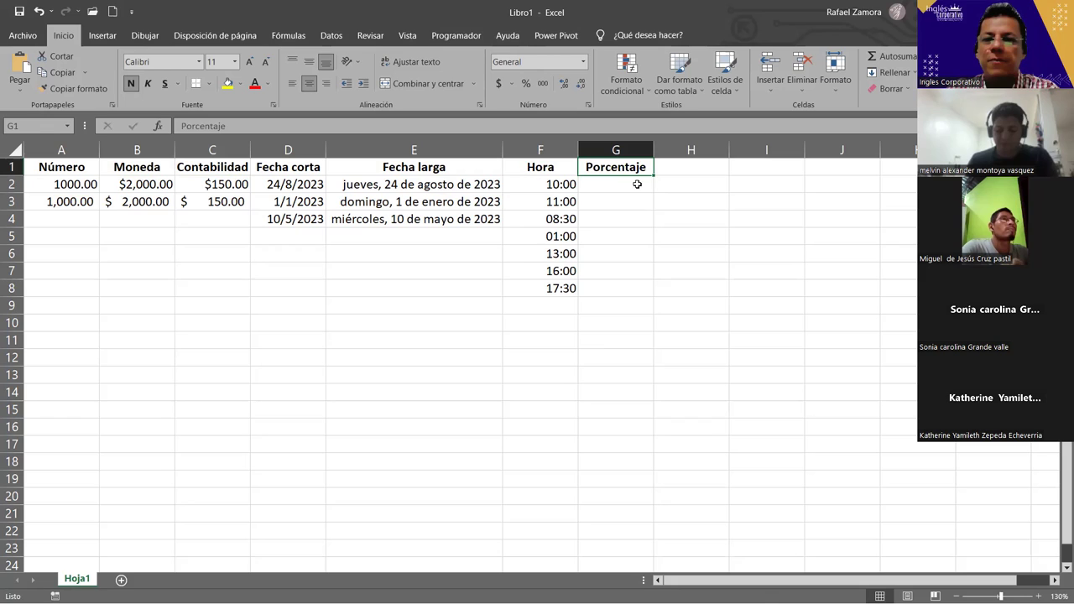
pyautogui.click(637, 183)
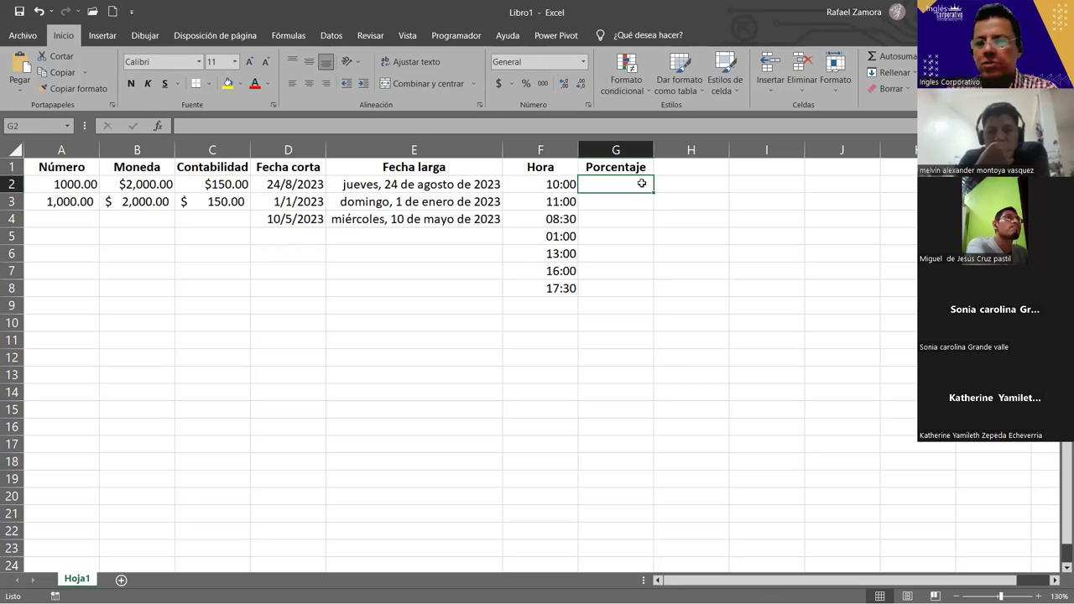
# - Enter 10, 5, 8 and 15 down from G2, then select the value range G2:G6
pyautogui.write('10')
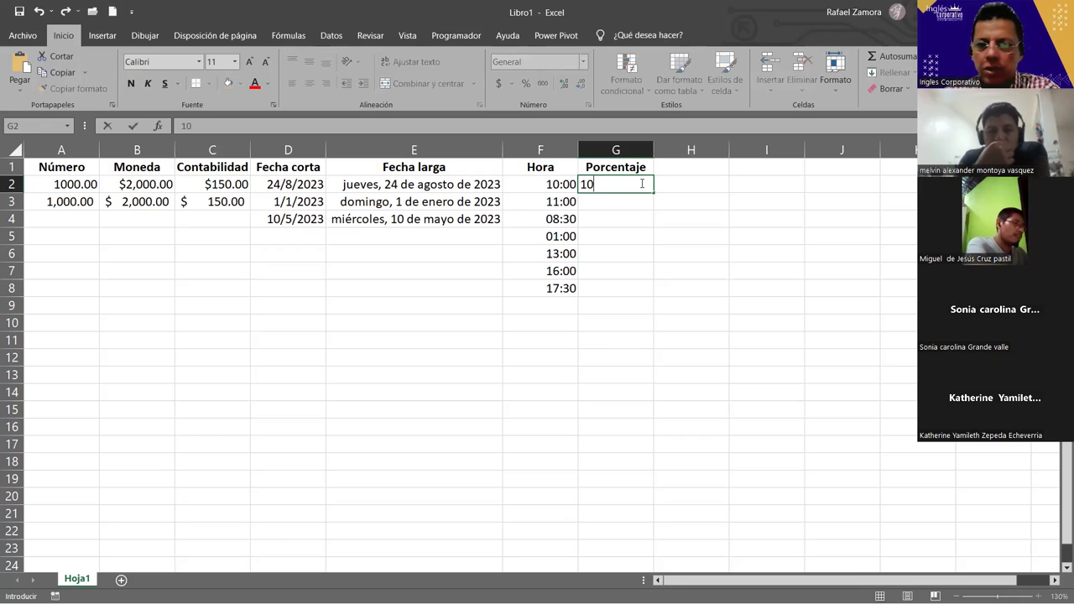
pyautogui.press('Return')
pyautogui.write('5')
pyautogui.press('Return')
pyautogui.write('8')
pyautogui.press('Return')
pyautogui.write('15')
pyautogui.press('Return')
pyautogui.press('Return')
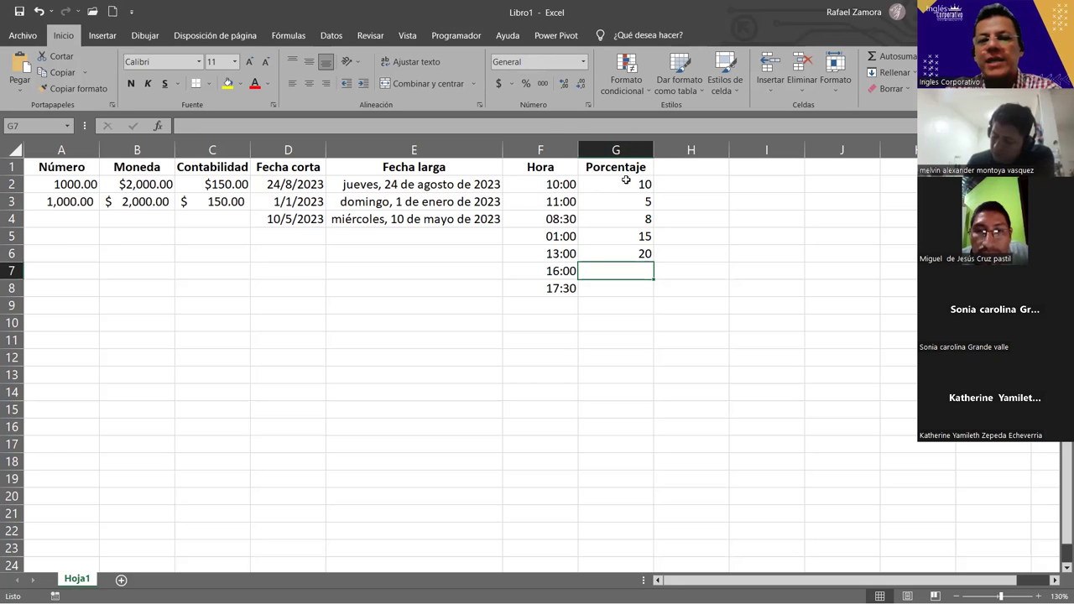
pyautogui.click(625, 182)
pyautogui.moveTo(625, 241); pyautogui.dragTo(625, 252)
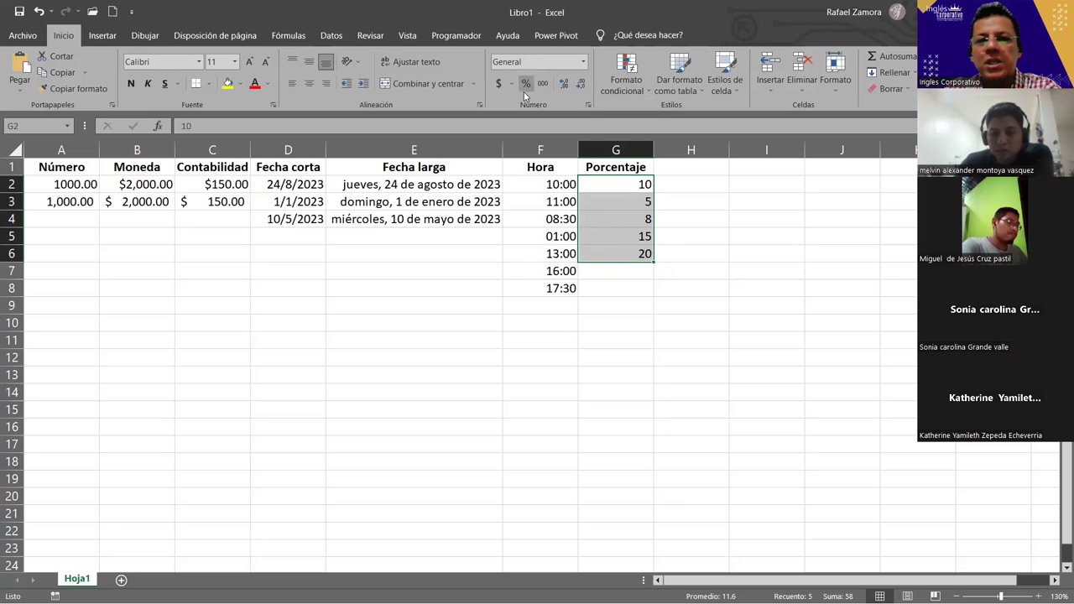
# - Apply Percent Style to the selected values, then undo the format and the entries
pyautogui.click(583, 63)
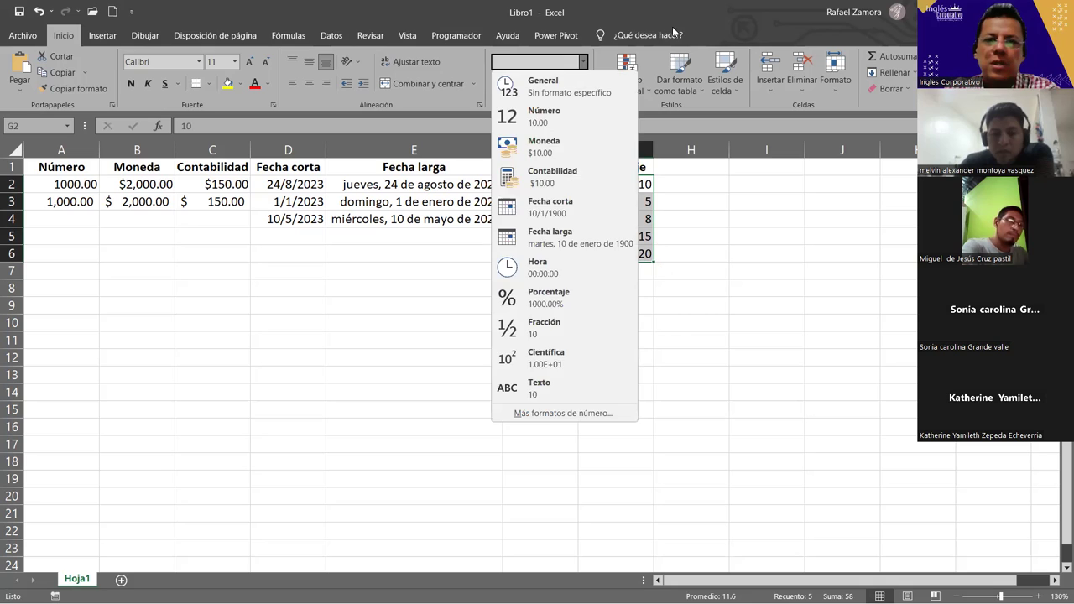
pyautogui.click(604, 75)
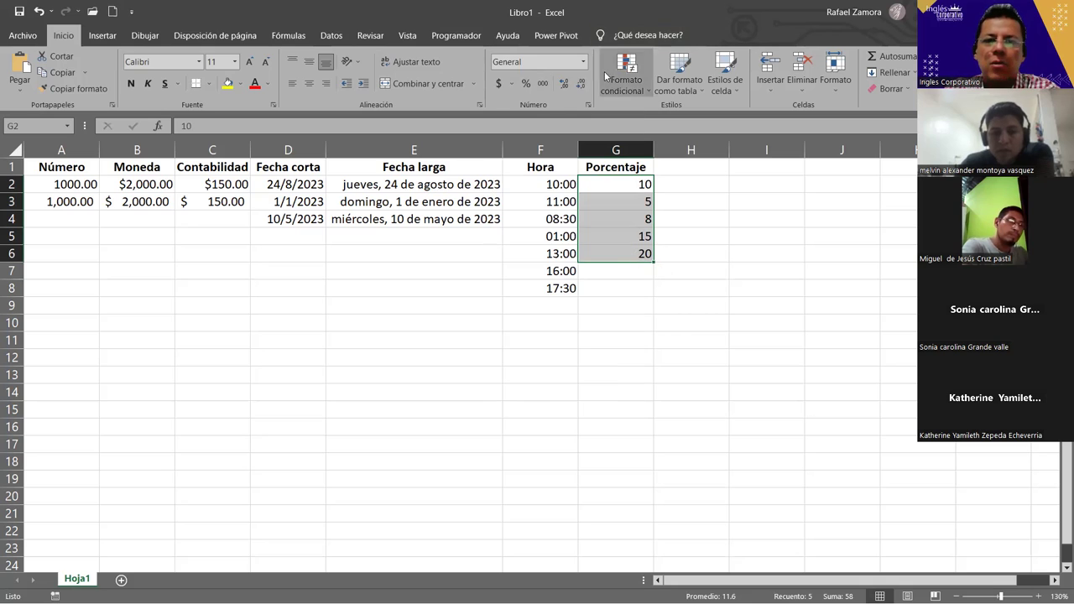
pyautogui.click(529, 85)
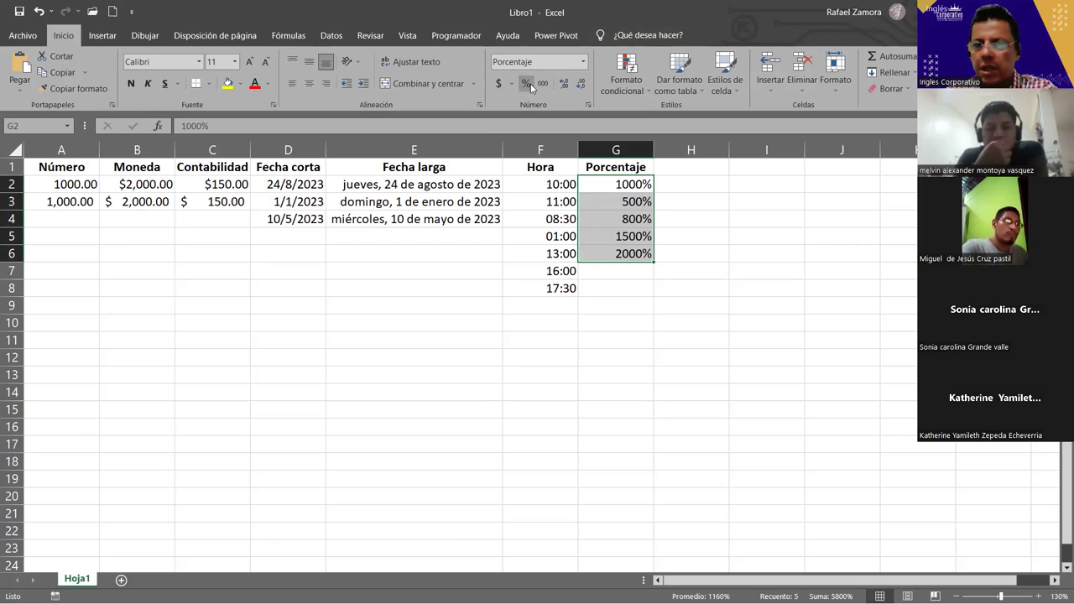
pyautogui.hotkey('ctrl', 'z')
pyautogui.hotkey('ctrl', 'z')
pyautogui.hotkey('ctrl', 'z')
pyautogui.hotkey('ctrl', 'z')
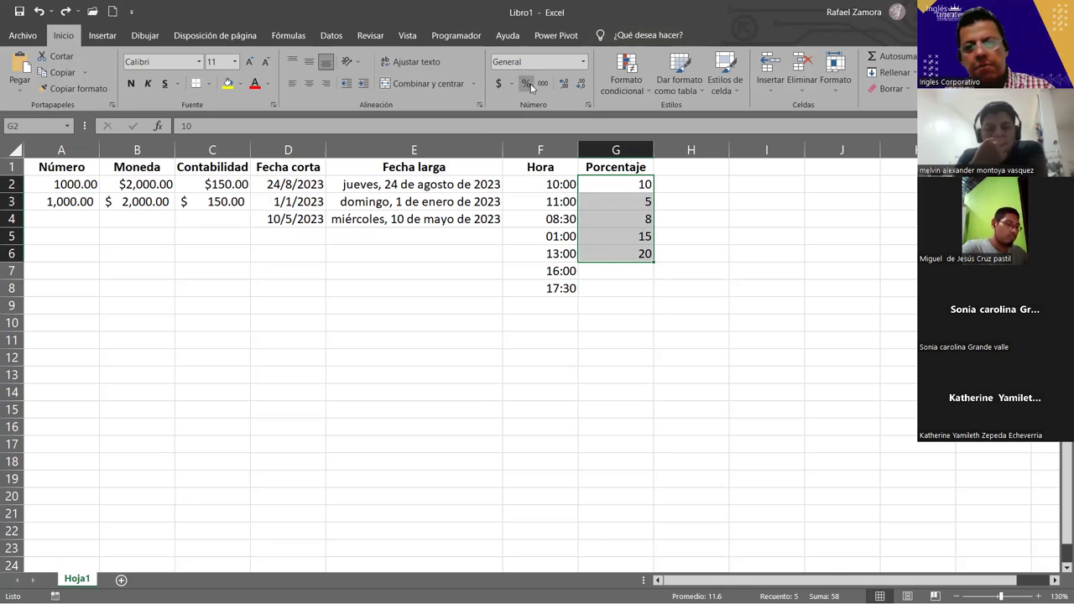
pyautogui.hotkey('ctrl', 'z')
pyautogui.hotkey('ctrl', 'z')
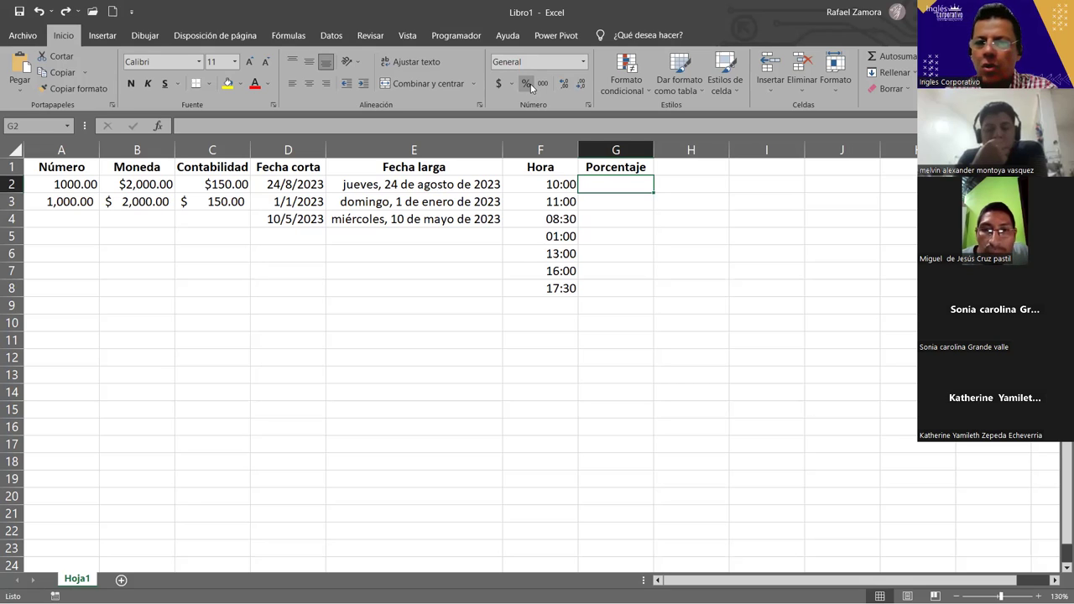
# - Format cells G2 through G8 with Percent Style
pyautogui.click(629, 184)
pyautogui.moveTo(630, 184); pyautogui.dragTo(633, 289)
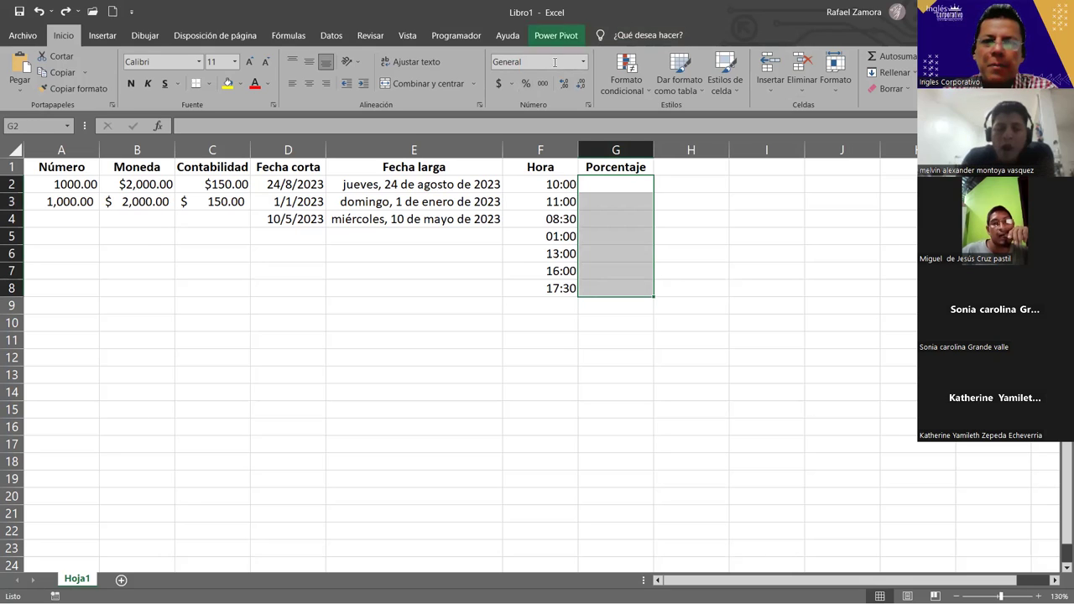
pyautogui.click(525, 85)
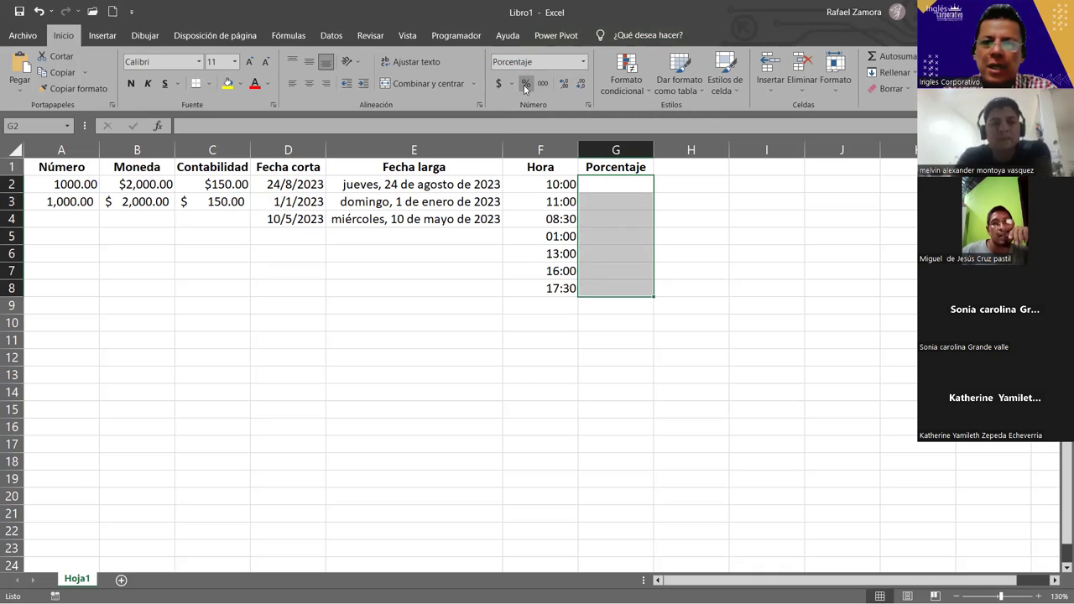
# - Test-enter 5, 10, 20, 25 and 8 as percentages from G2, then undo the 8% entry
pyautogui.click(634, 184)
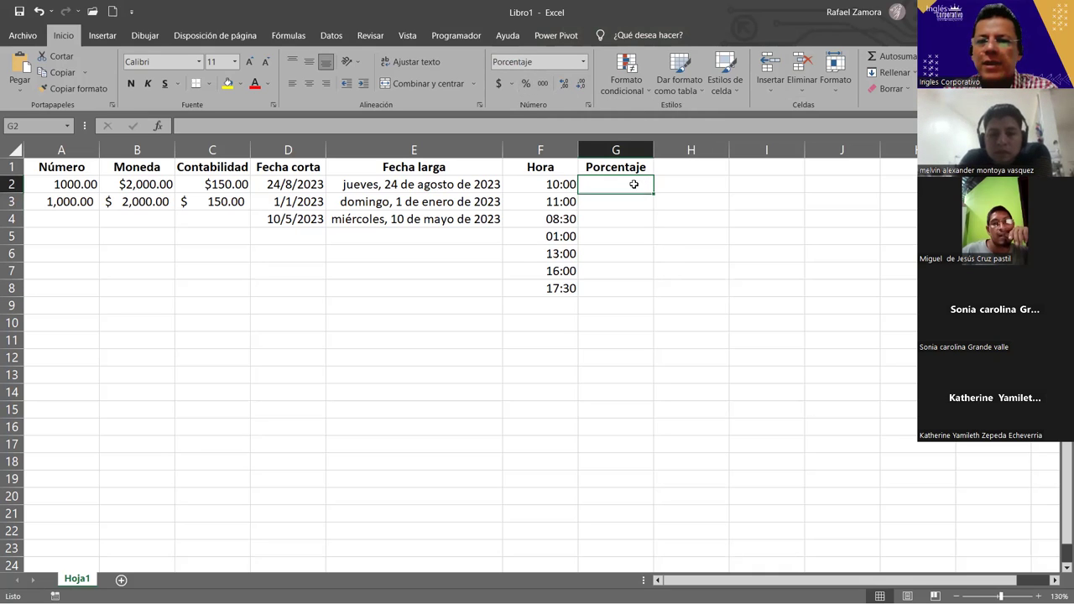
pyautogui.write('5')
pyautogui.press('Return')
pyautogui.write('10')
pyautogui.press('Return')
pyautogui.write('20')
pyautogui.press('Return')
pyautogui.write('25')
pyautogui.press('Return')
pyautogui.write('8')
pyautogui.press('Return')
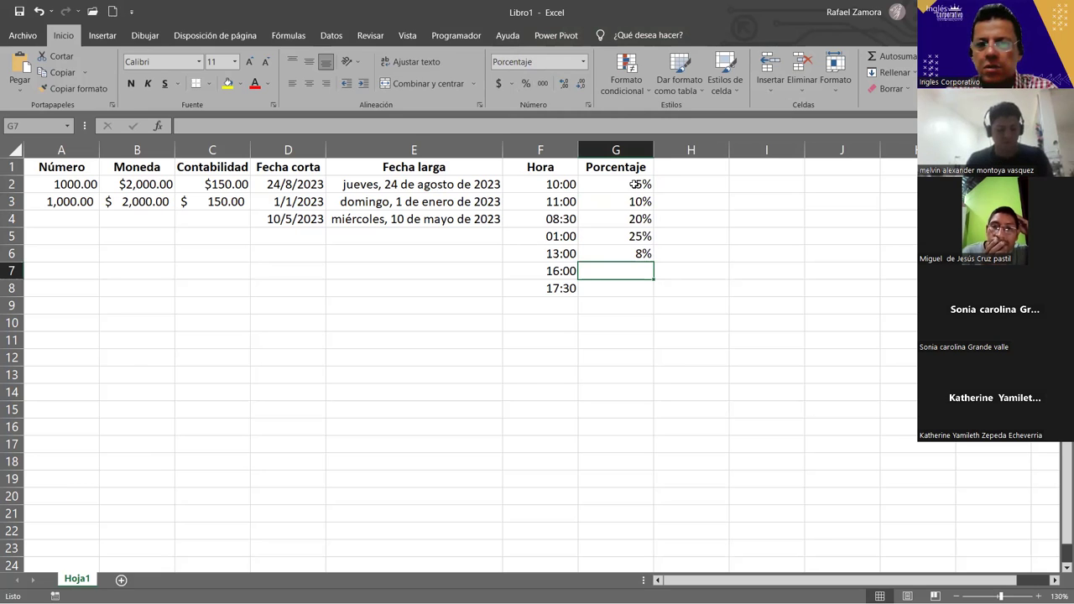
pyautogui.hotkey('ctrl', 'z')
pyautogui.hotkey('ctrl', 'z')
pyautogui.hotkey('ctrl', 'z')
pyautogui.hotkey('ctrl', 'z')
pyautogui.hotkey('ctrl', 'z')
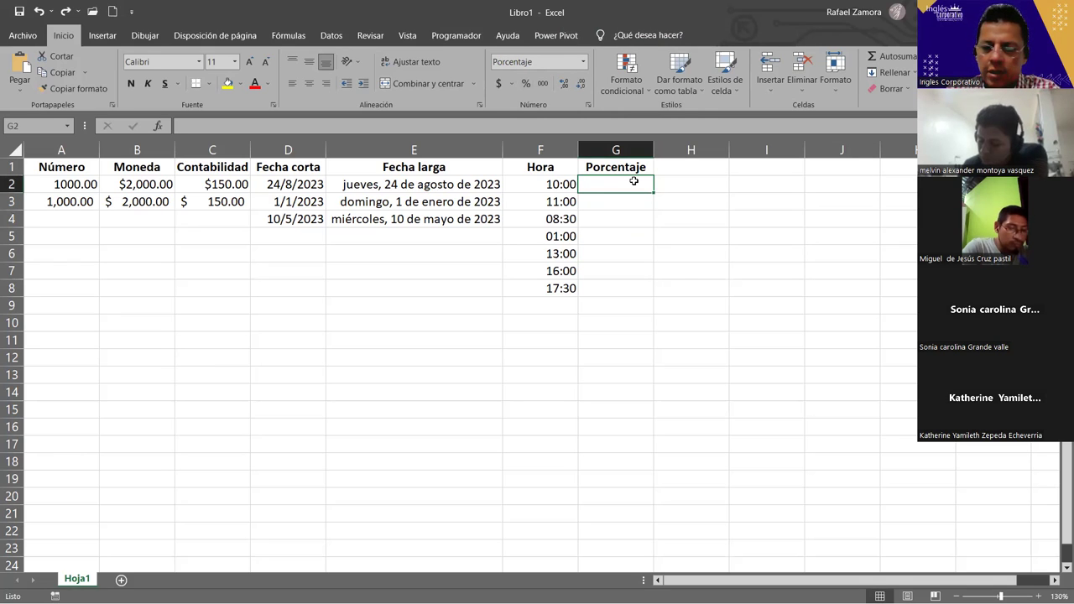
# - Cancel the pending entry and switch cells G2:G9 to General number format
pyautogui.write('7')
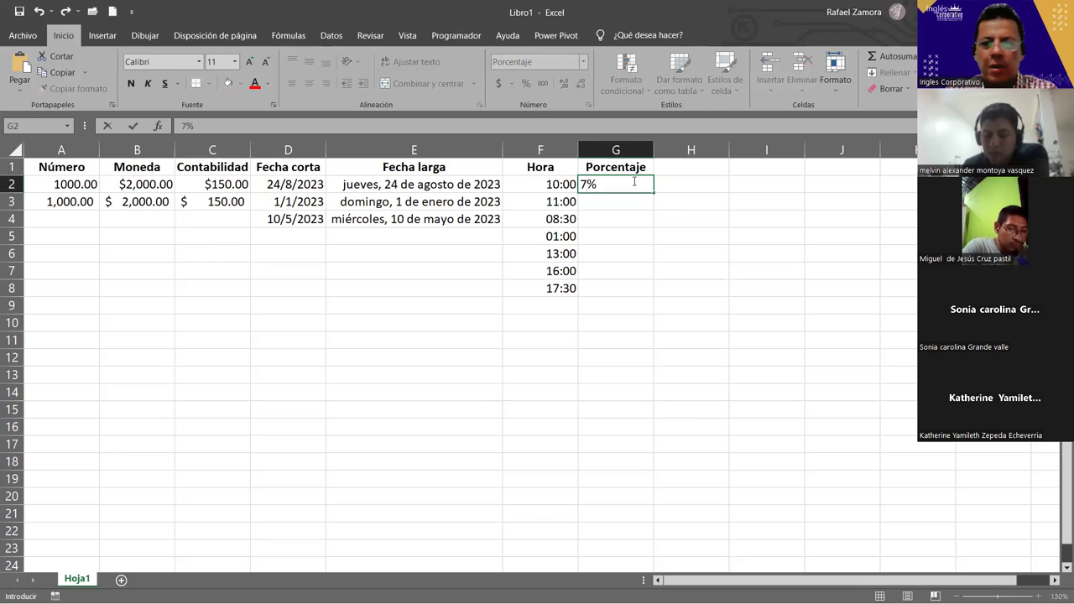
pyautogui.press('Escape')
pyautogui.moveTo(634, 182); pyautogui.dragTo(627, 306)
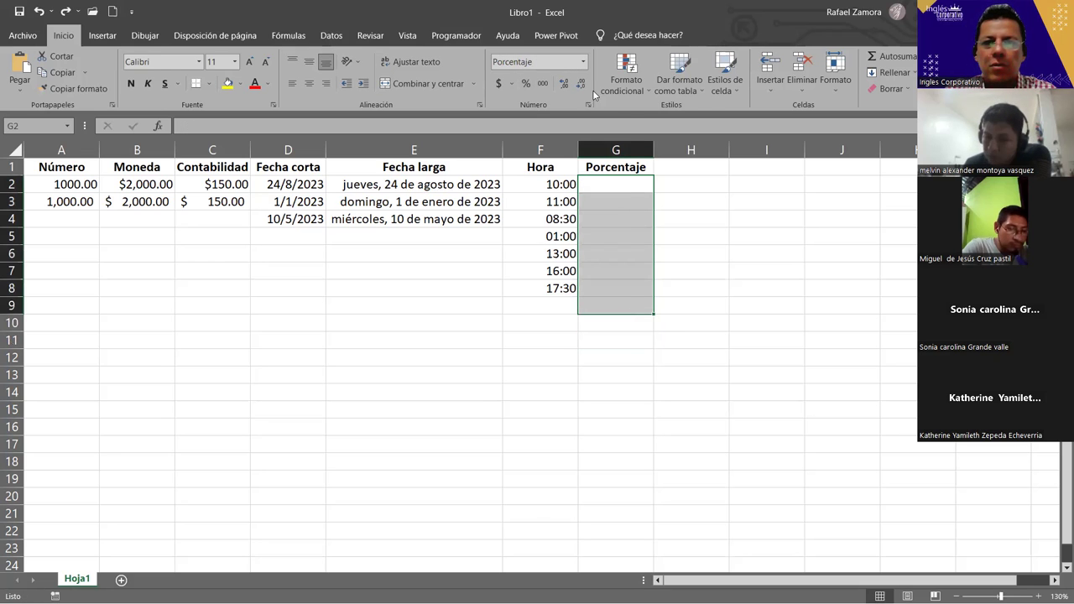
pyautogui.click(582, 62)
pyautogui.click(525, 81)
# - Enter 7% in G2, then replace it with 5
pyautogui.click(623, 190)
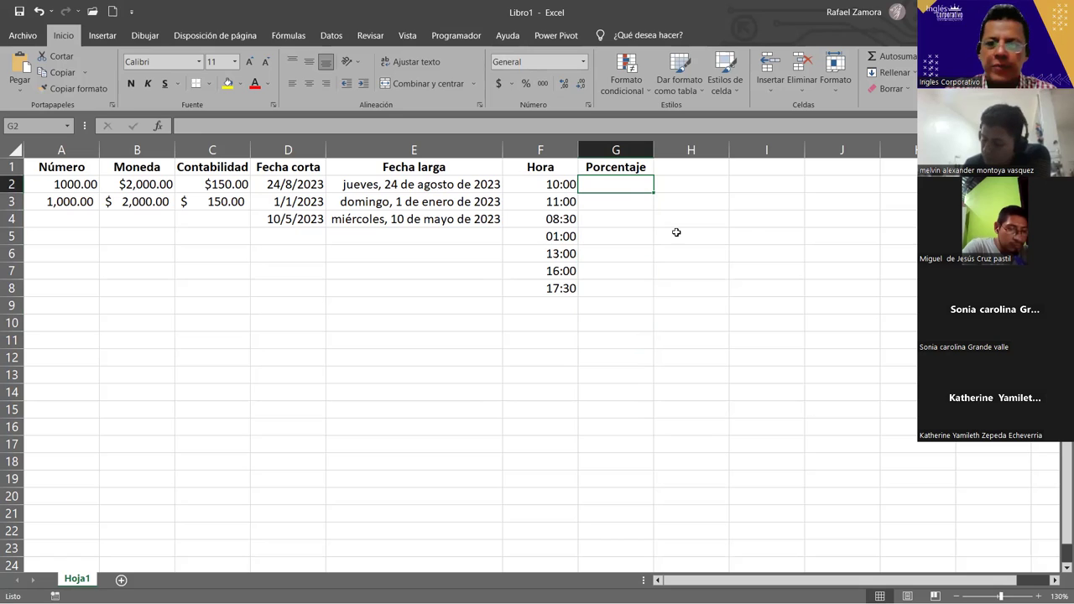
pyautogui.write('7')
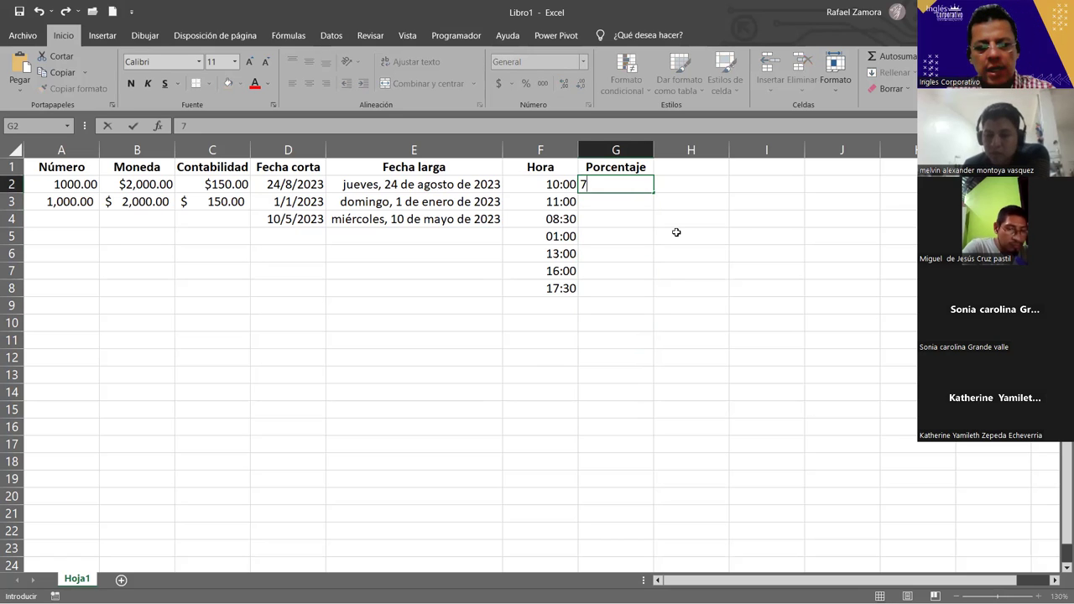
pyautogui.write('%')
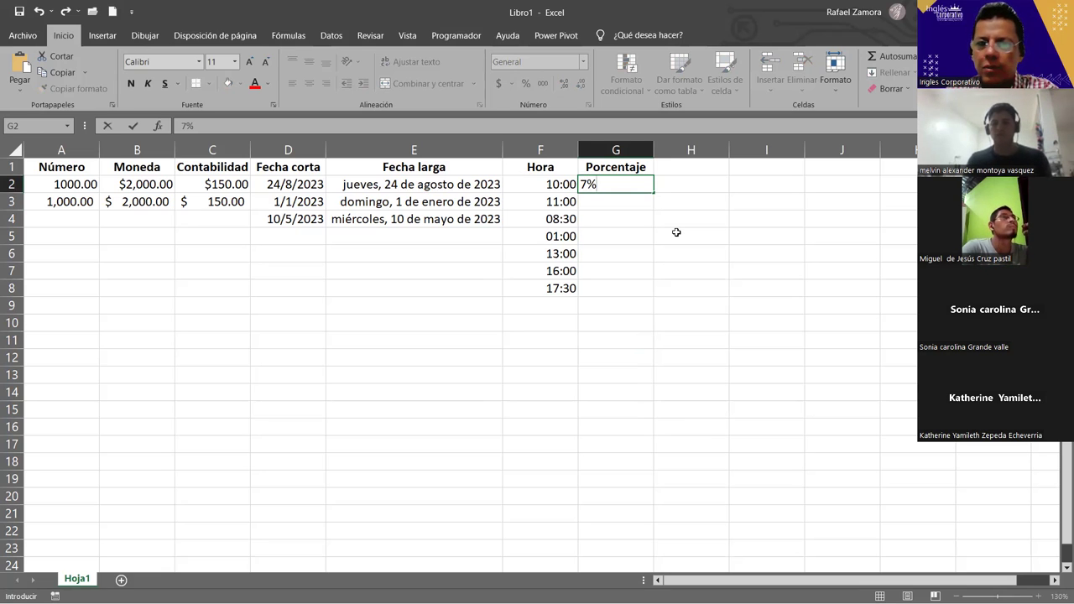
pyautogui.press('Return')
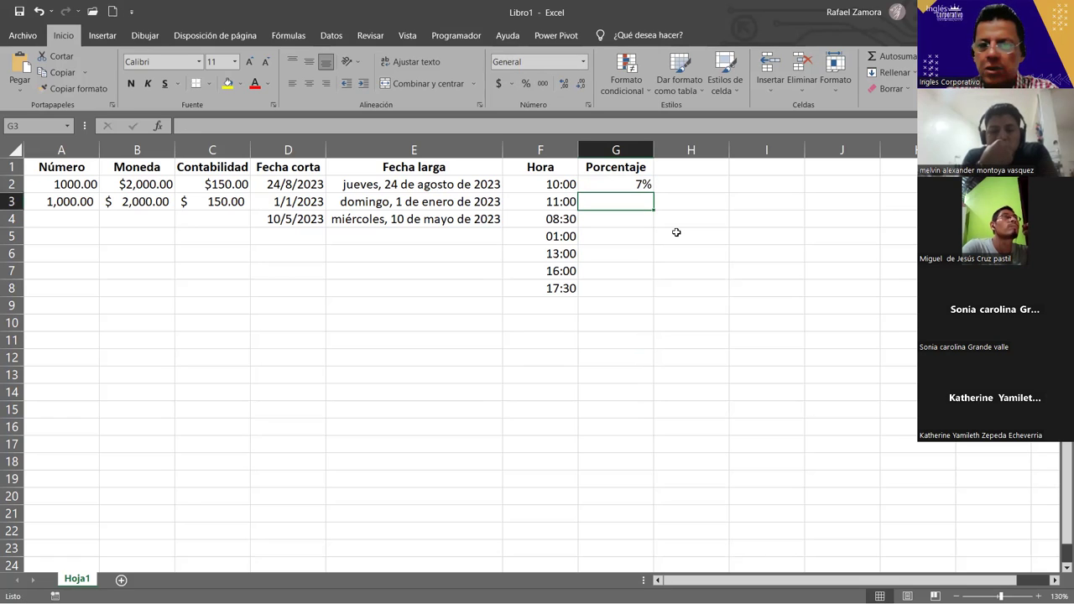
pyautogui.press('Up')
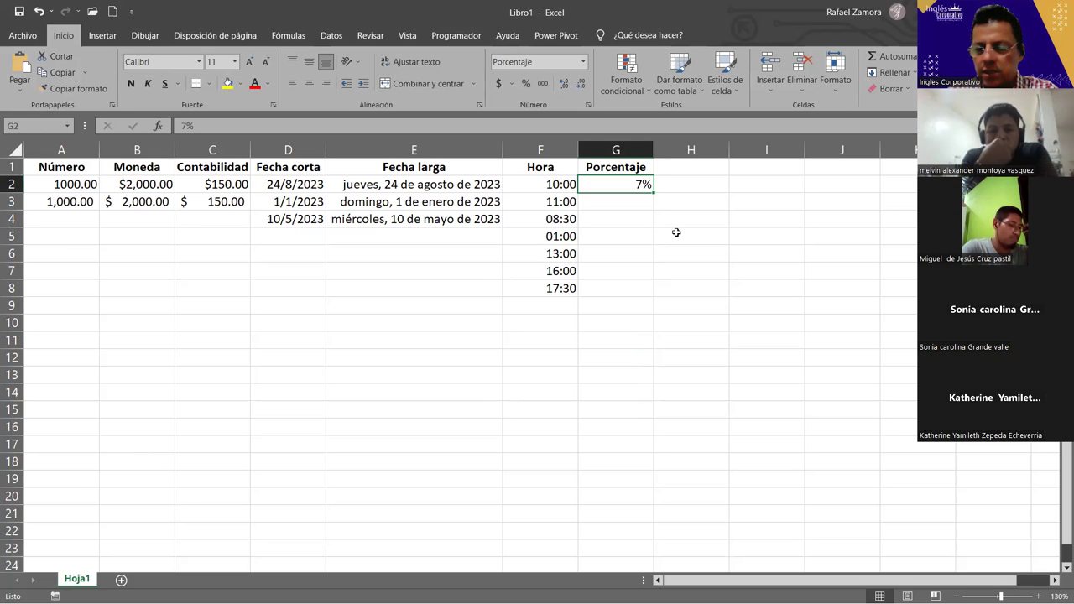
pyautogui.write('5')
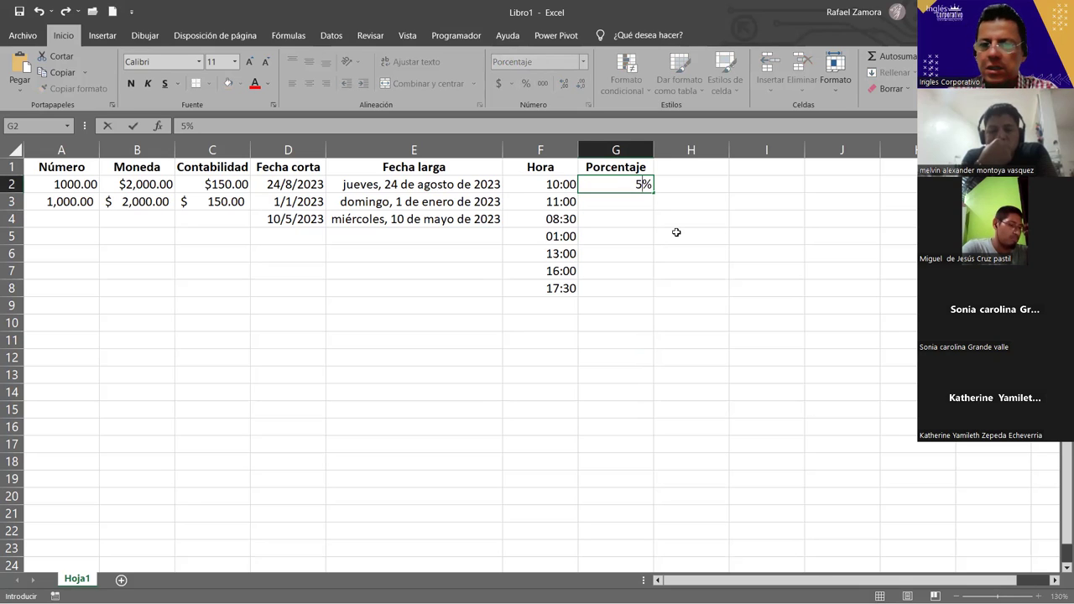
pyautogui.press('Return')
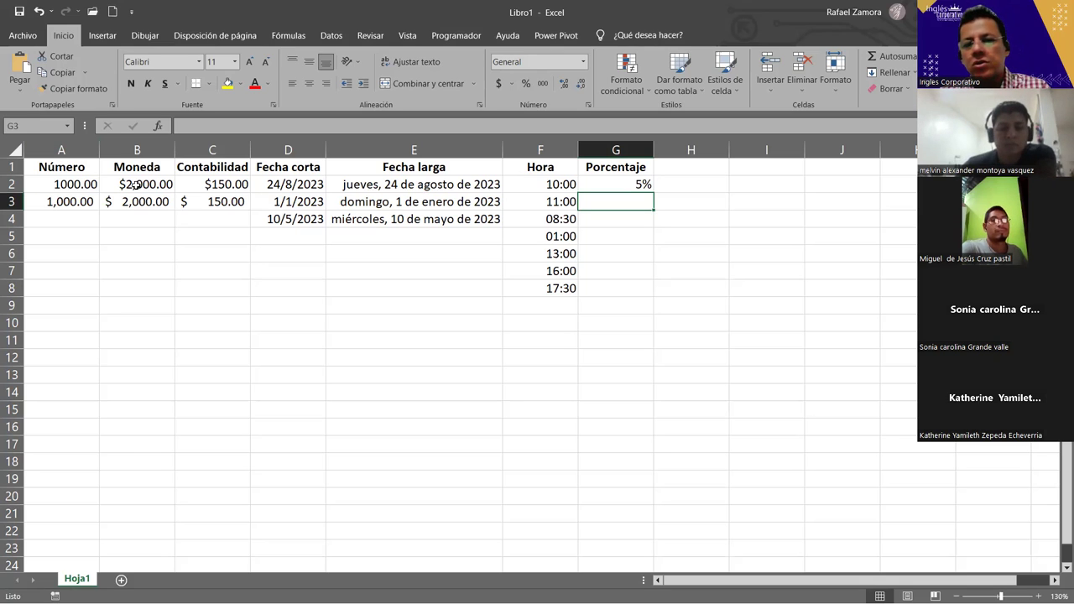
pyautogui.click(72, 236)
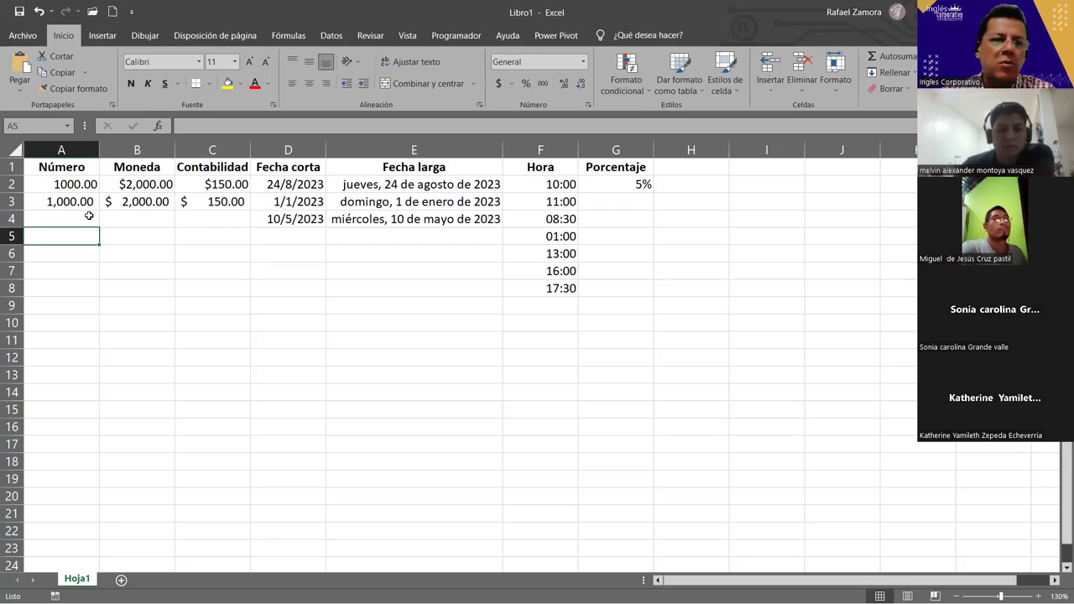
# - Drag-select several small ranges in columns A through G to demonstrate range selection
pyautogui.moveTo(84, 217); pyautogui.dragTo(75, 243)
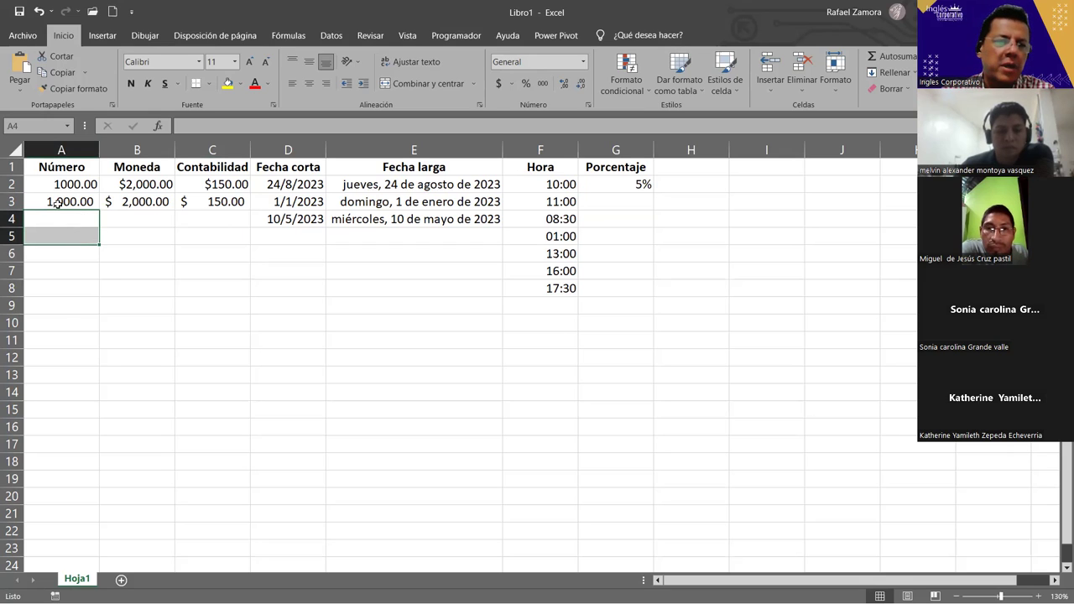
pyautogui.moveTo(144, 218); pyautogui.dragTo(143, 241)
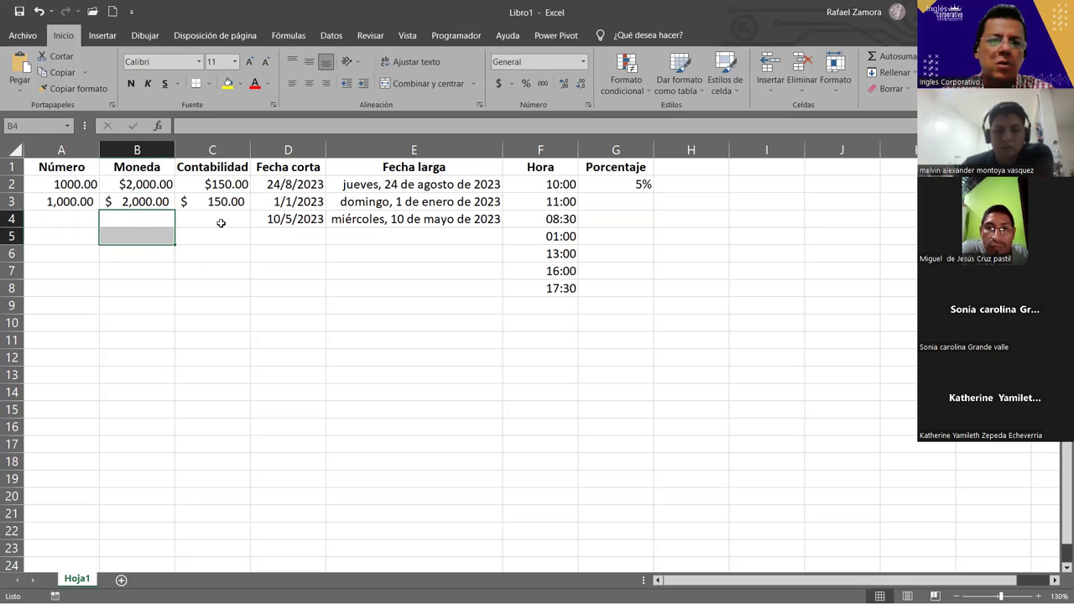
pyautogui.moveTo(221, 223); pyautogui.dragTo(218, 247)
pyautogui.moveTo(297, 246); pyautogui.dragTo(297, 292)
pyautogui.moveTo(400, 250); pyautogui.dragTo(411, 306)
pyautogui.moveTo(578, 344); pyautogui.dragTo(568, 373)
pyautogui.moveTo(625, 251); pyautogui.dragTo(626, 300)
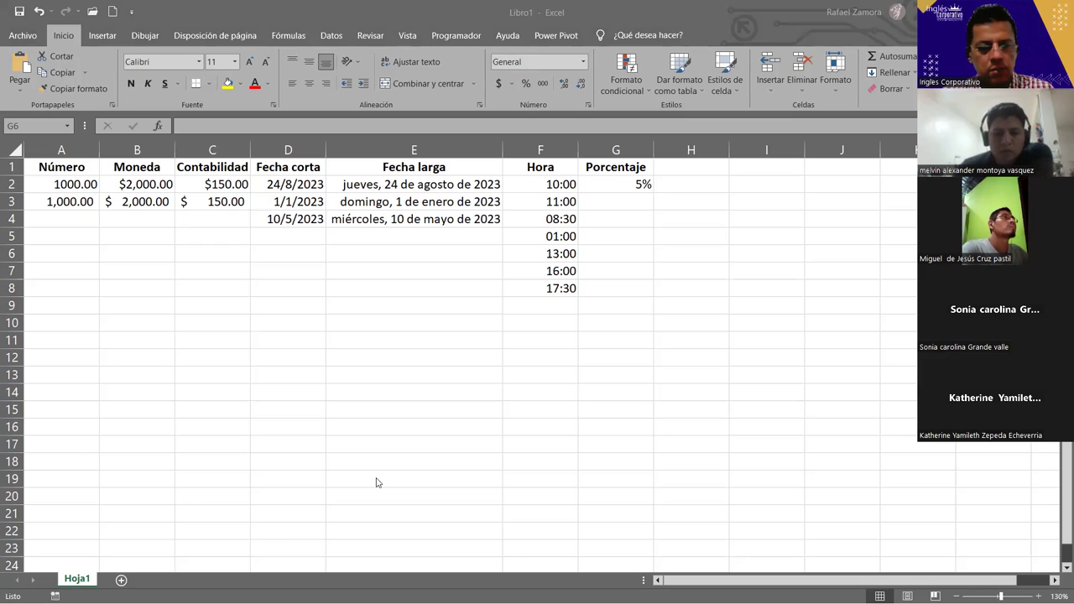
# - Undo the last edit so G2 reads 7% again, then select A2
pyautogui.click(376, 482)
pyautogui.hotkey('ctrl', 'z')
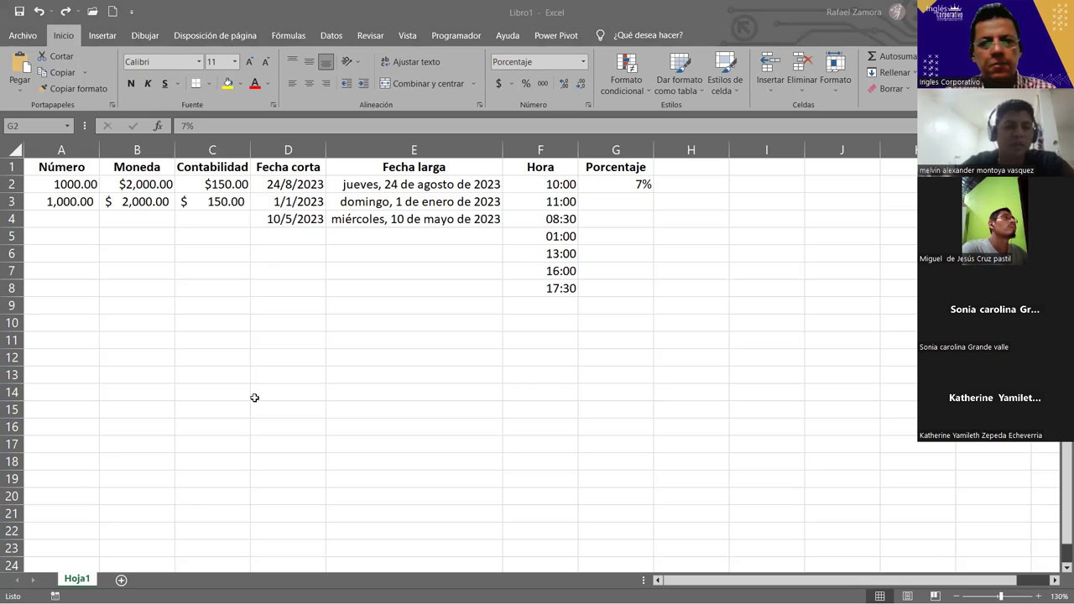
pyautogui.click(79, 182)
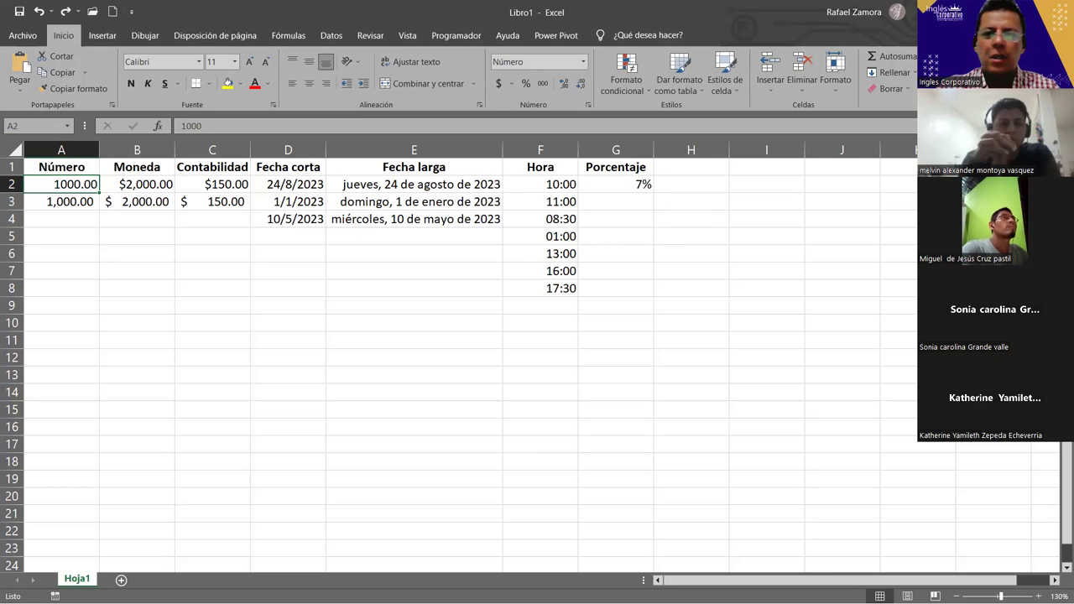
# - Enter 5% in G3 and fill it down through G8
pyautogui.click(619, 187)
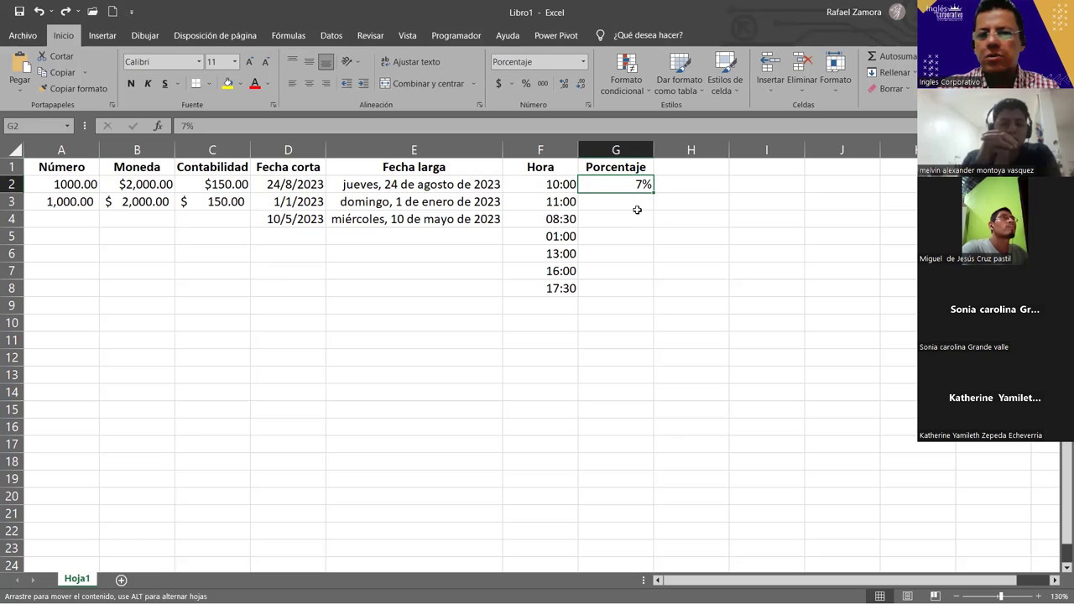
pyautogui.click(637, 211)
pyautogui.click(637, 197)
pyautogui.write('5')
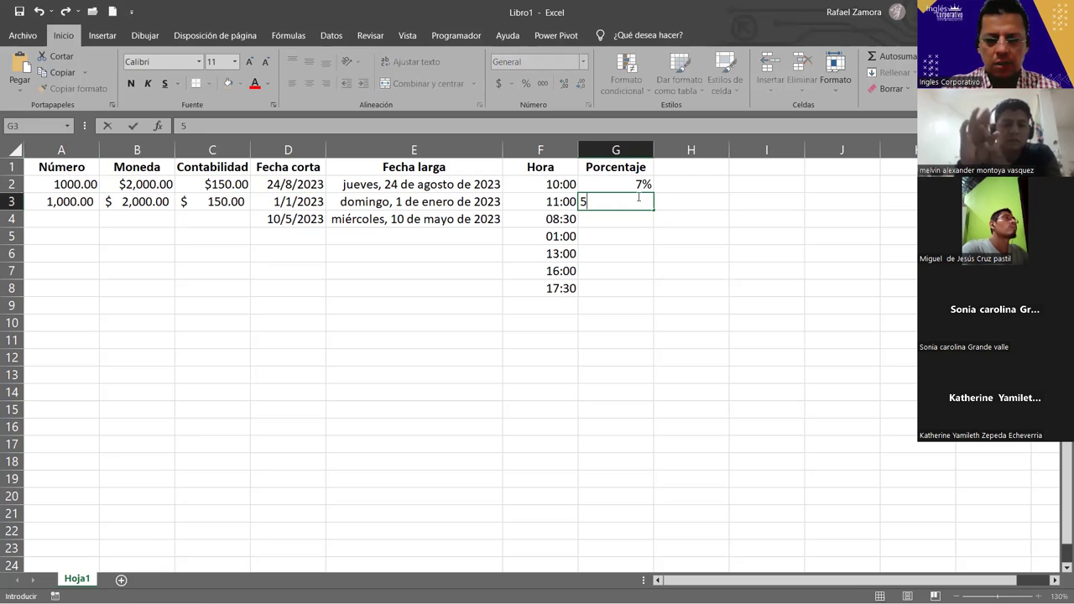
pyautogui.write('%')
pyautogui.press('Return')
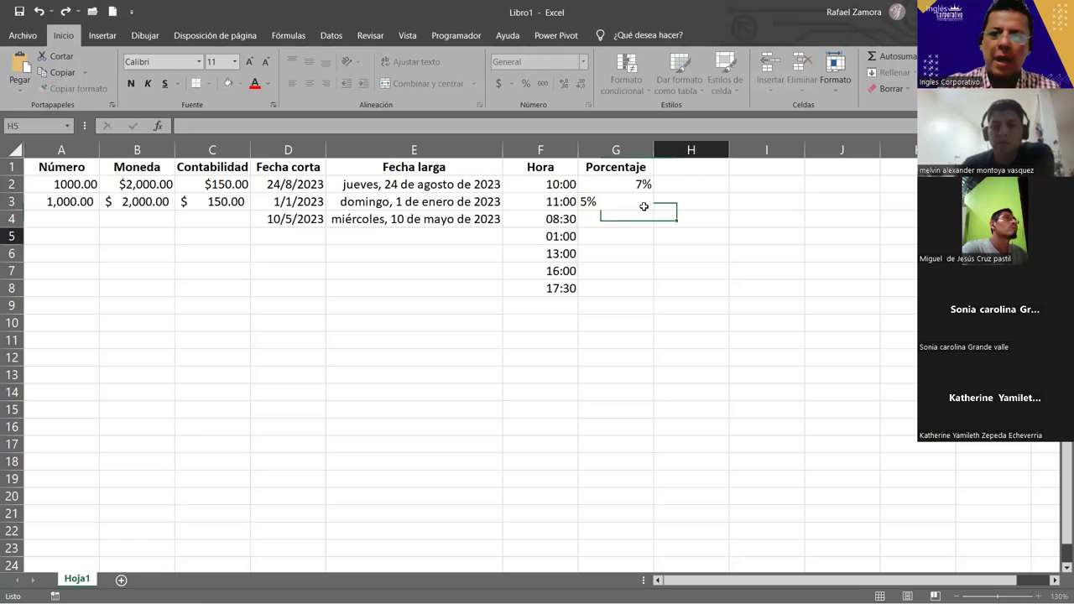
pyautogui.click(648, 206)
pyautogui.moveTo(651, 209); pyautogui.dragTo(650, 209)
pyautogui.moveTo(646, 284); pyautogui.dragTo(642, 295)
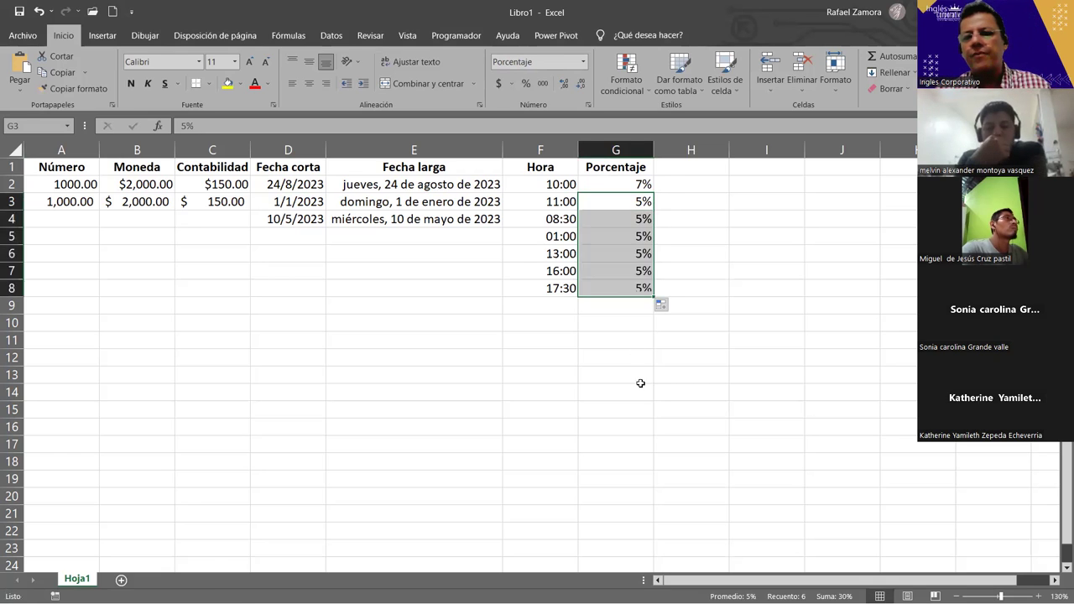
pyautogui.click(641, 381)
# - Enter 8 in cell H2, then select H2 down to H12
pyautogui.click(700, 186)
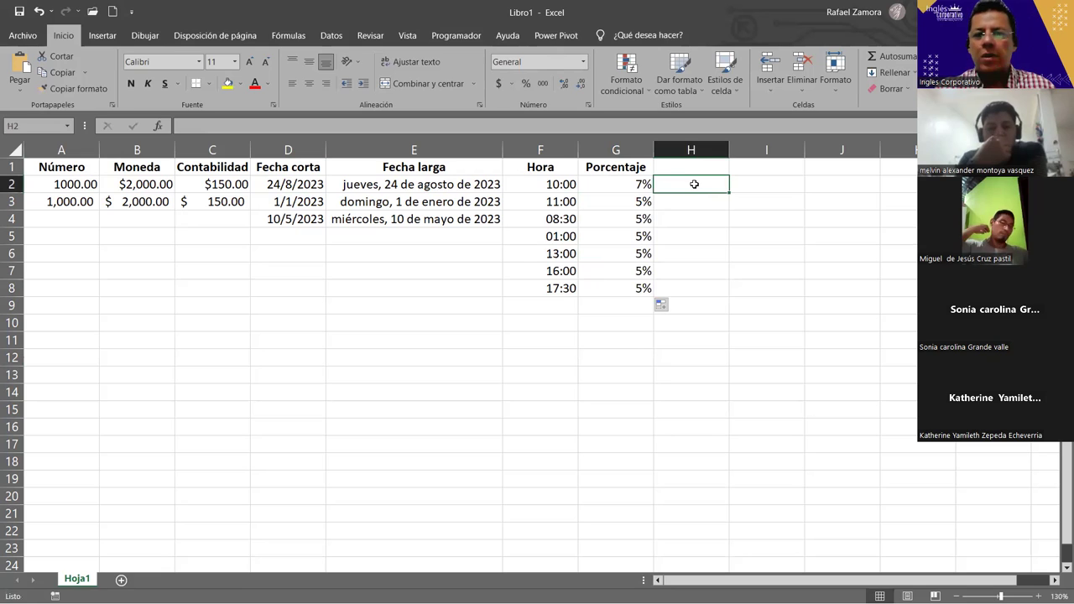
pyautogui.write('8')
pyautogui.press('Return')
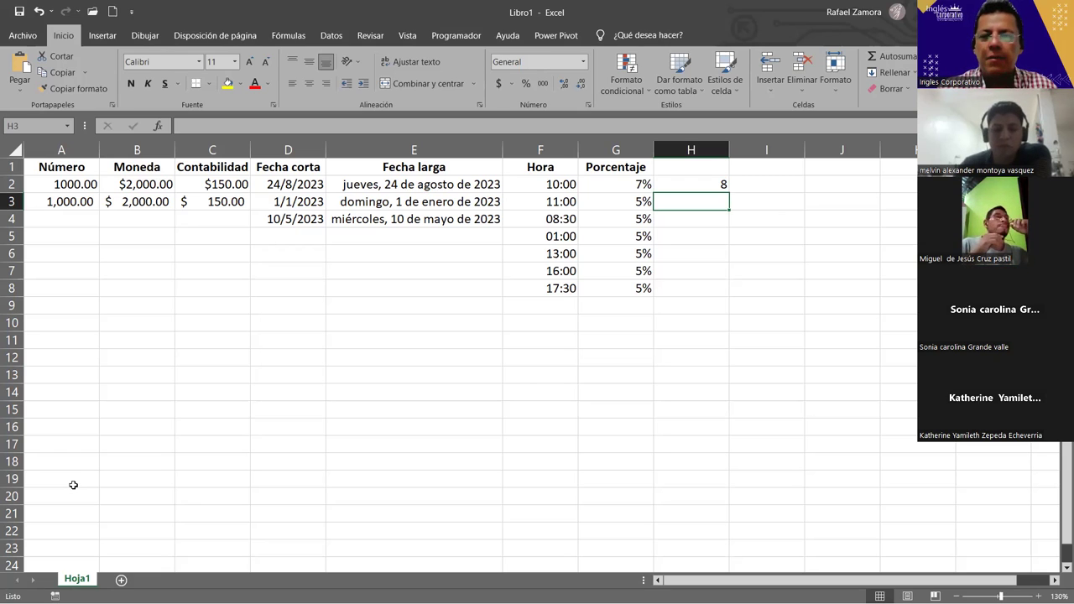
pyautogui.click(688, 185)
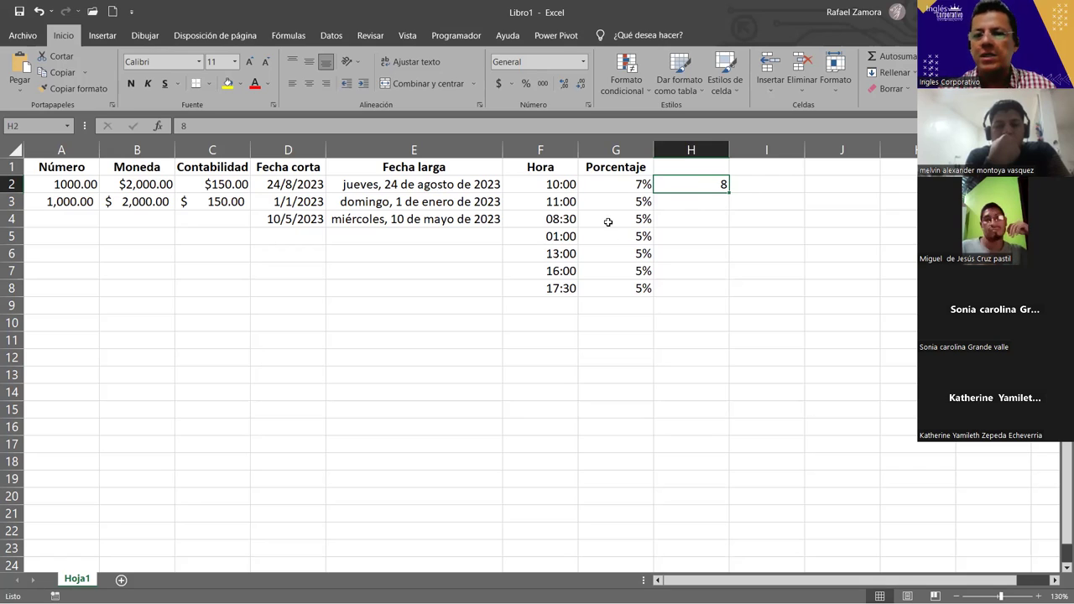
pyautogui.click(737, 307)
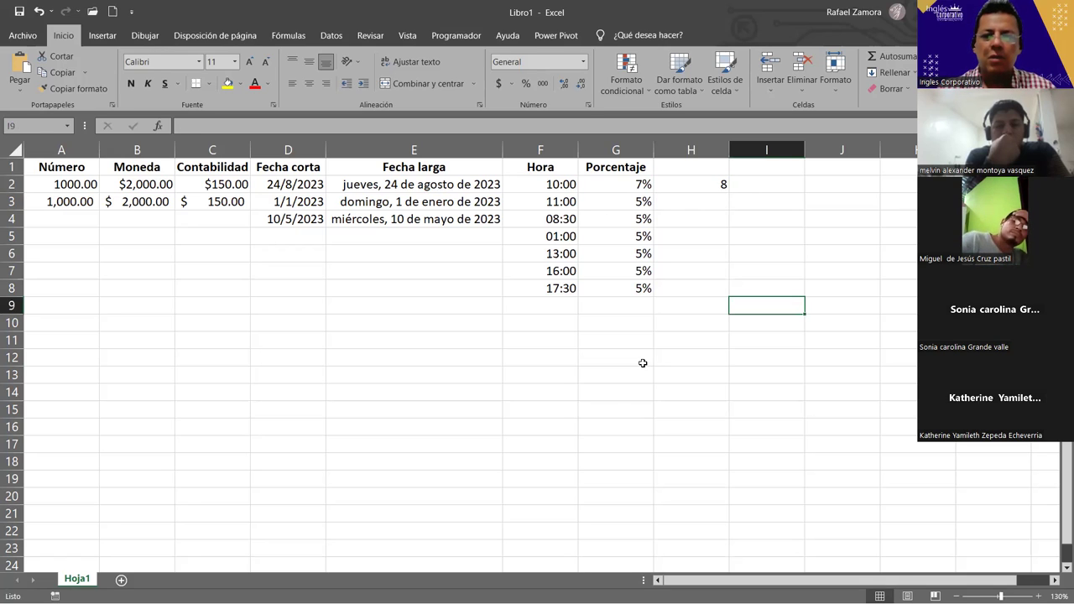
pyautogui.moveTo(691, 185); pyautogui.dragTo(697, 283)
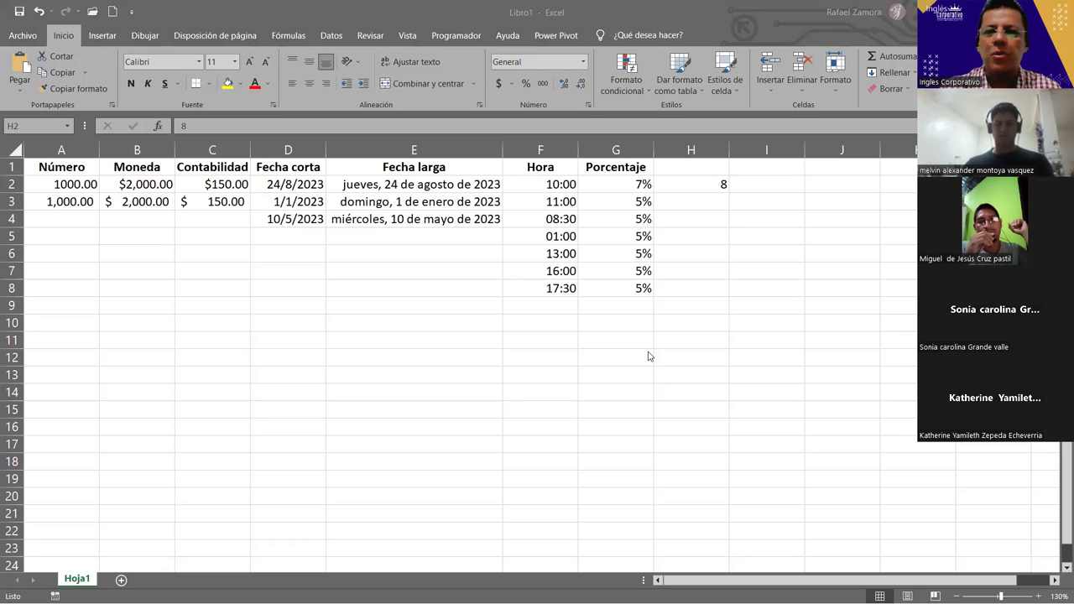
pyautogui.click(415, 375)
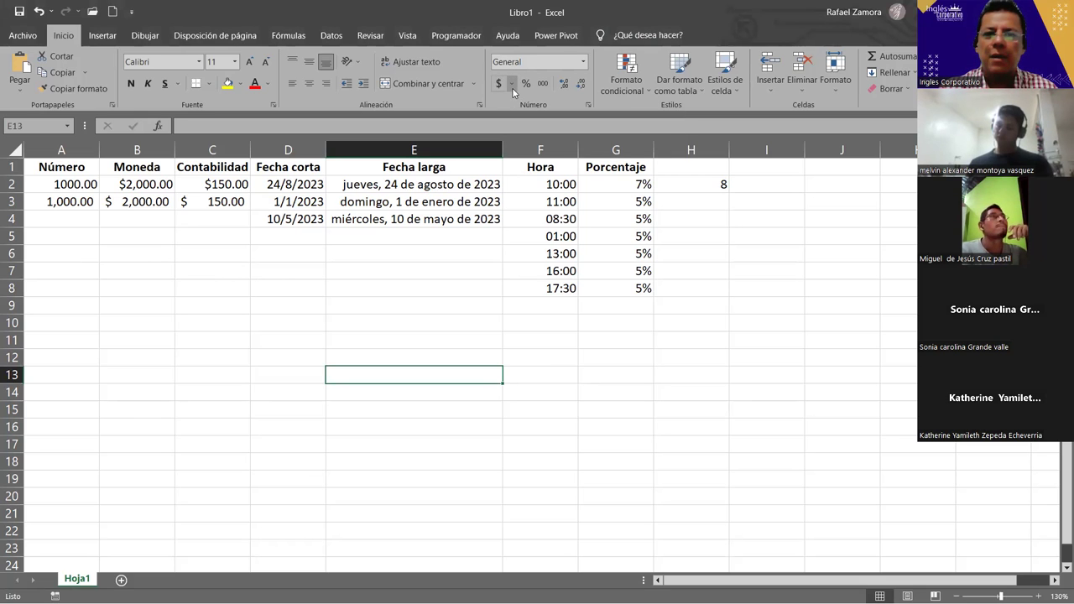
# - Browse the Accounting currency dropdown, then open the Number Format list of formats
pyautogui.click(511, 83)
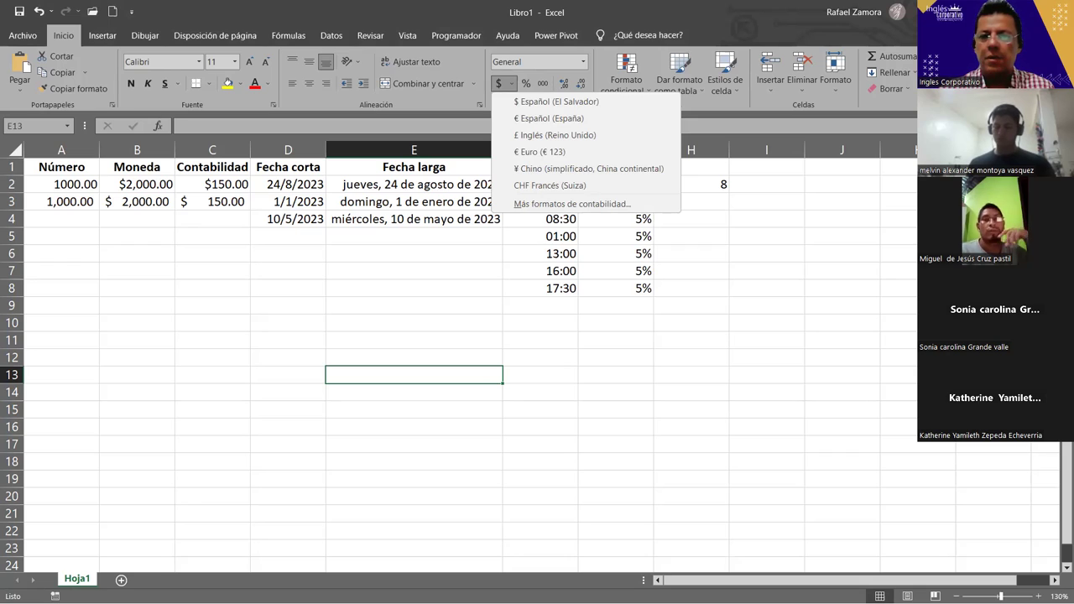
pyautogui.click(498, 82)
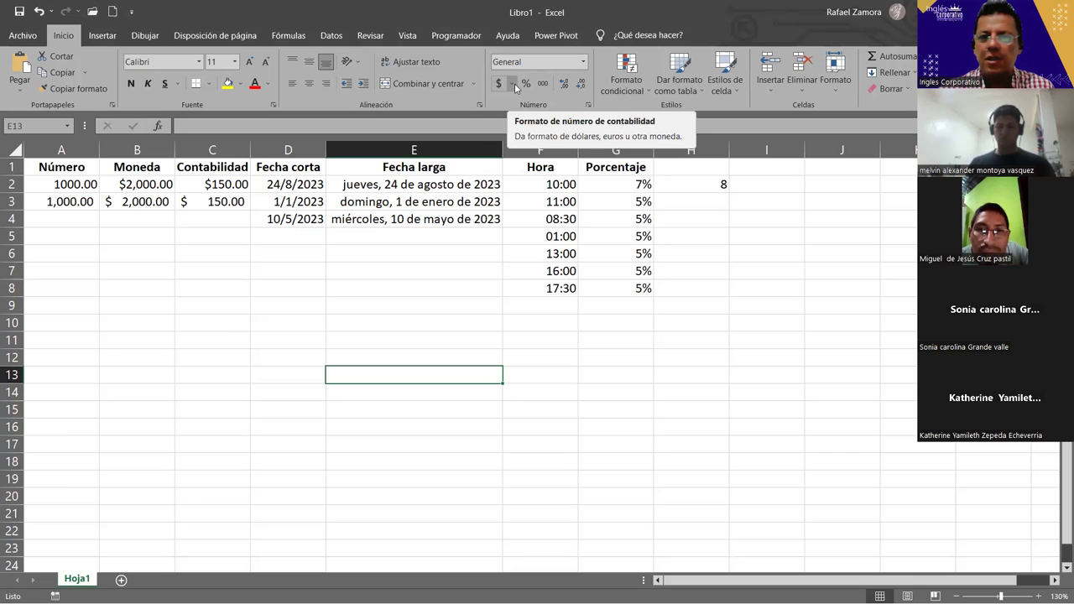
pyautogui.click(514, 84)
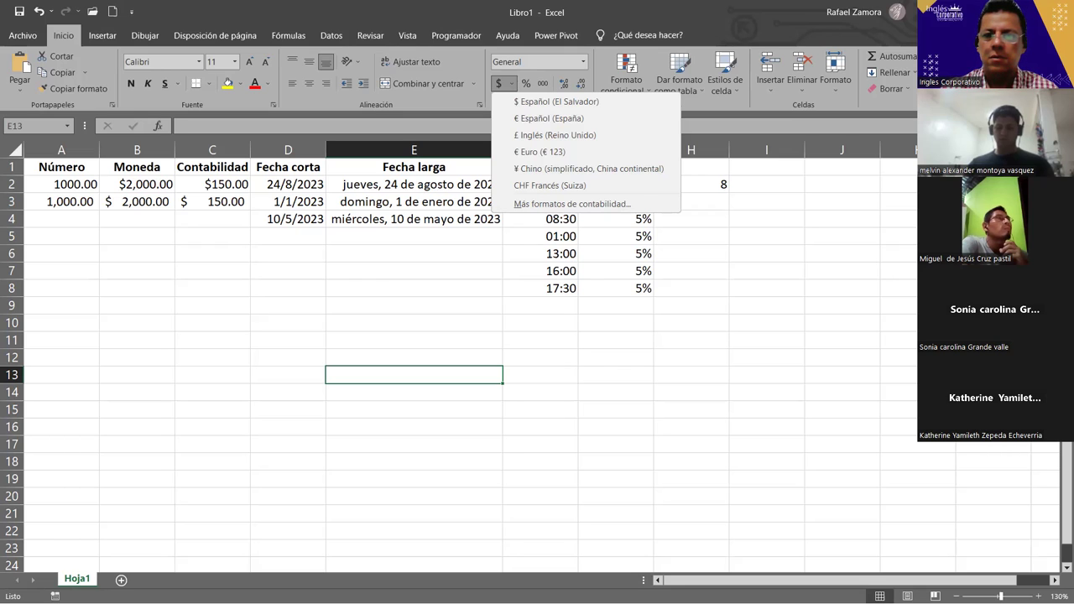
pyautogui.click(841, 434)
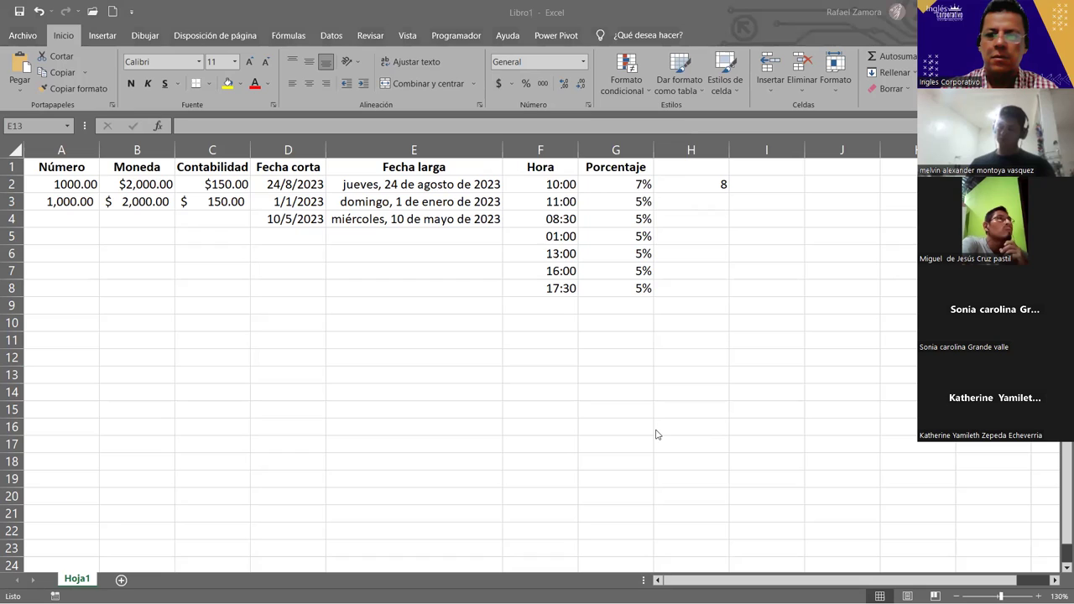
pyautogui.hotkey('alt', 'Tab')
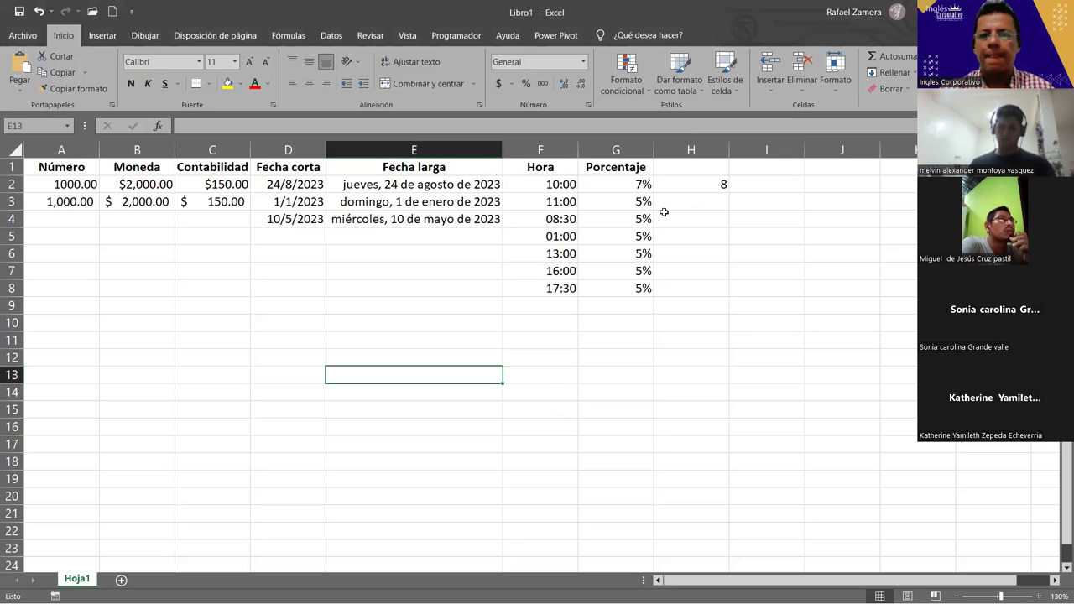
pyautogui.click(511, 84)
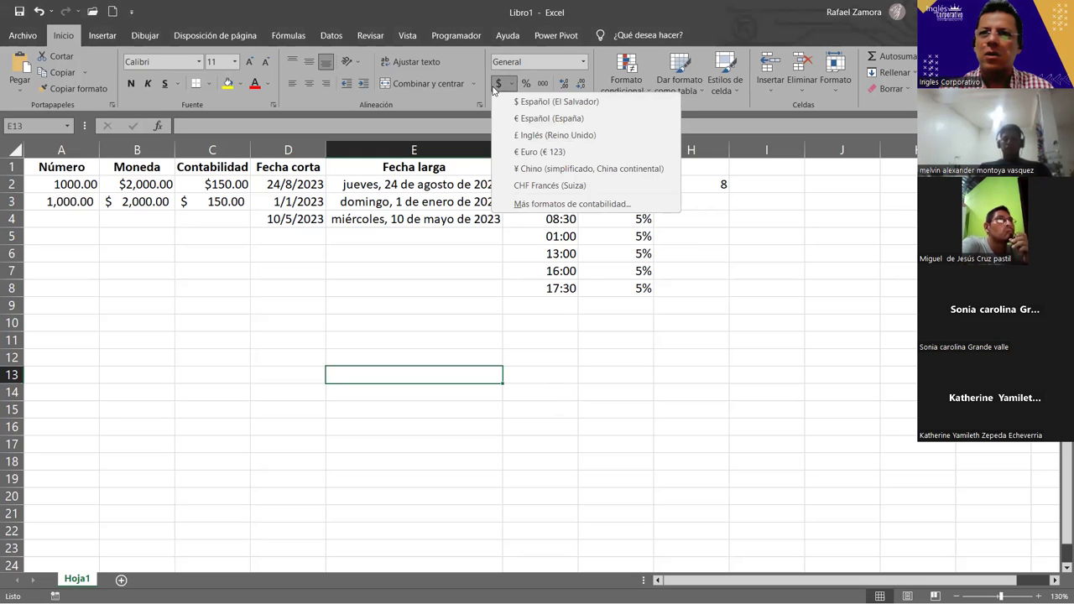
pyautogui.click(583, 62)
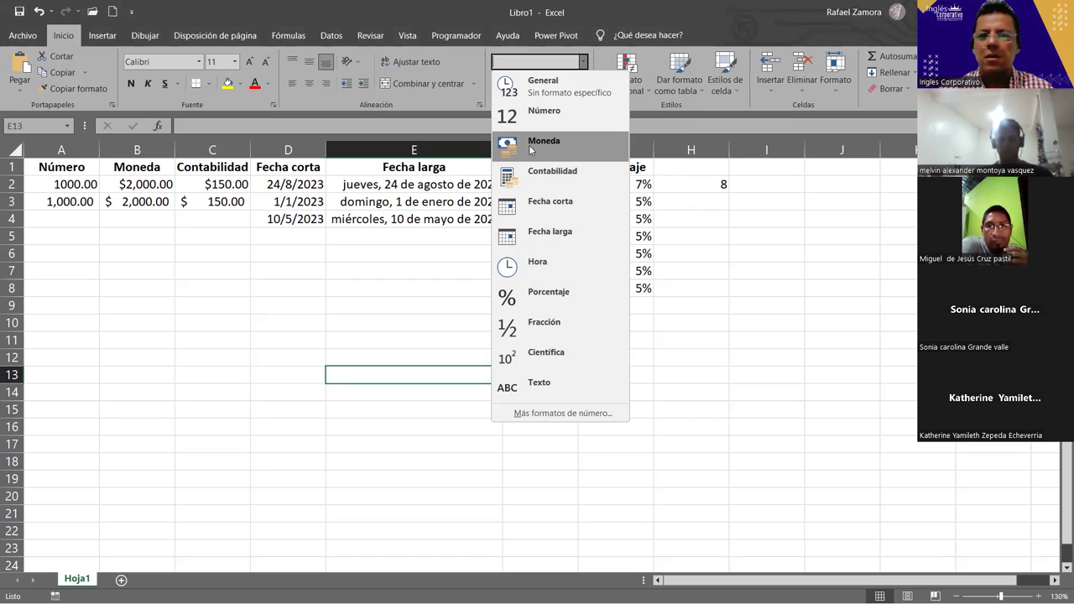
# - Close the Number Format list, review the Accounting currency choices, then dismiss them
pyautogui.click(571, 85)
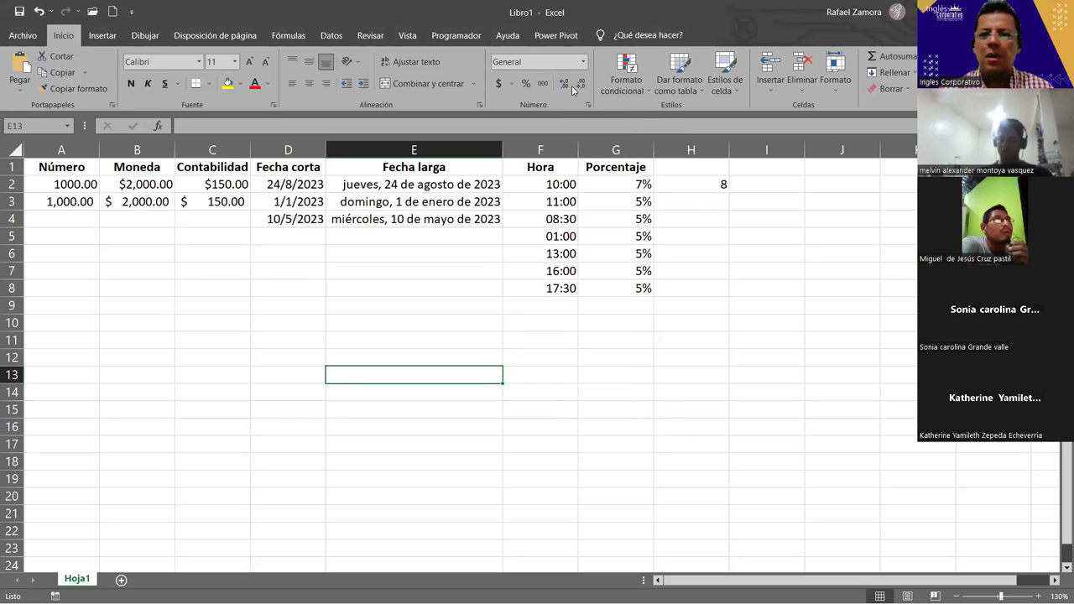
pyautogui.click(514, 86)
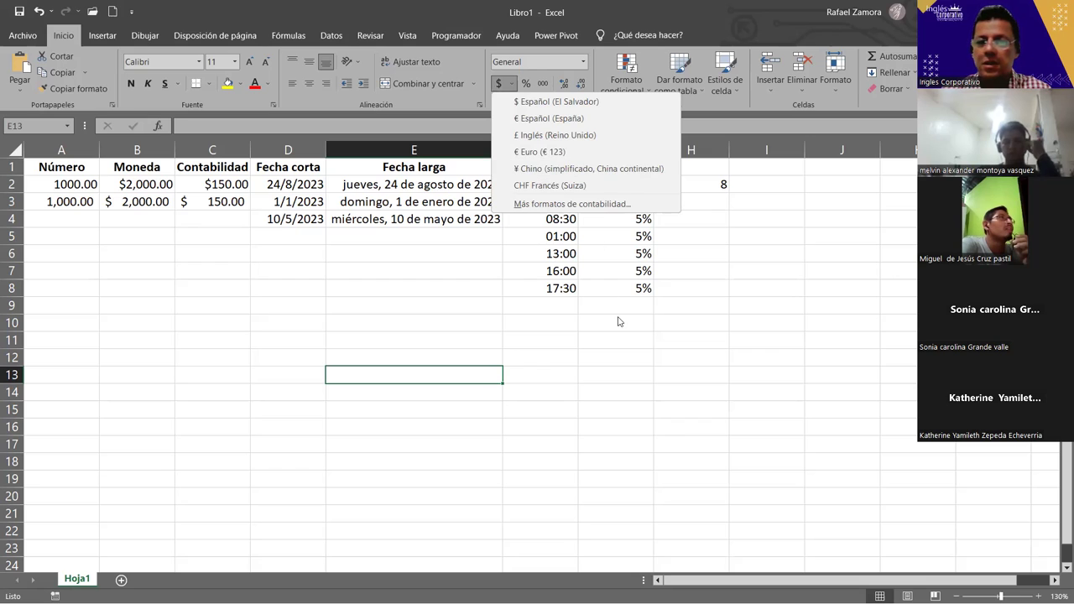
pyautogui.press('Escape')
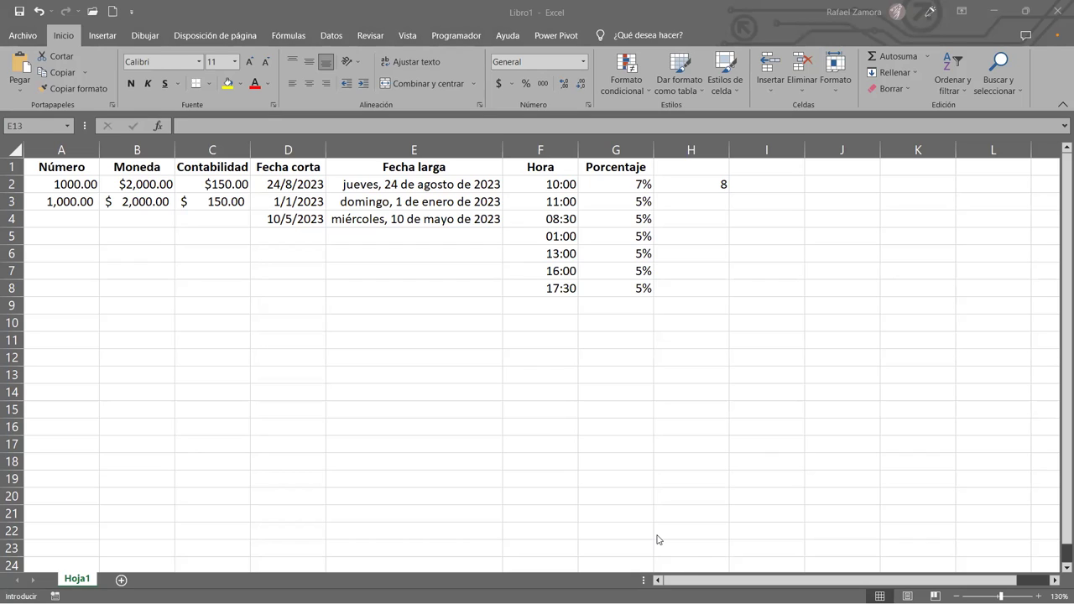
pyautogui.press('Escape')
pyautogui.press('Escape')
pyautogui.click(472, 307)
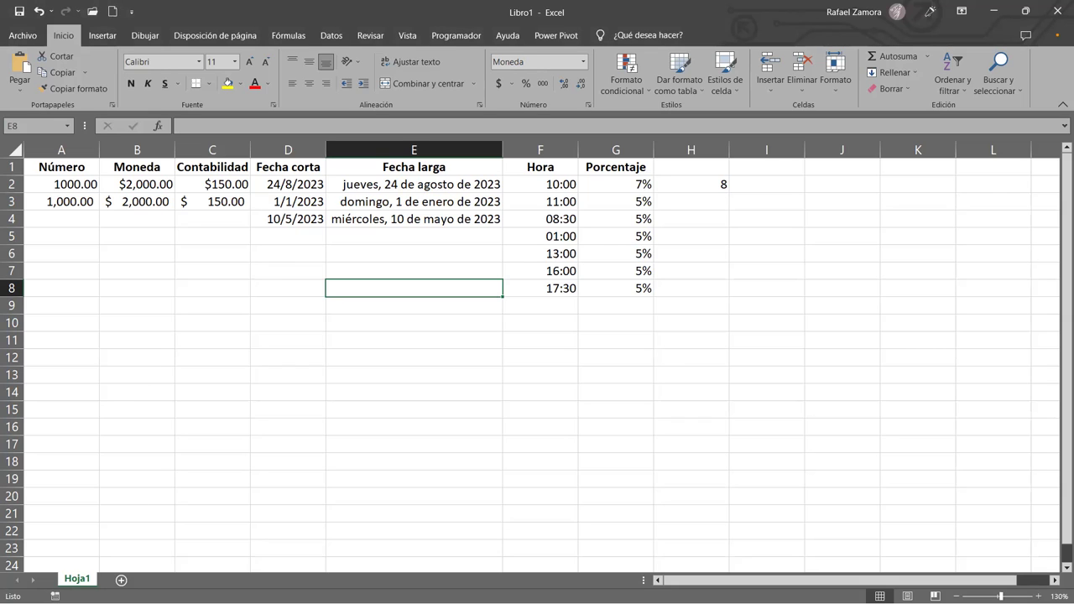
pyautogui.scroll(-2, 439, 503)
pyautogui.scroll(2, 439, 504)
# - Search 'con' in the Start menu to launch Control Panel
pyautogui.press('super')
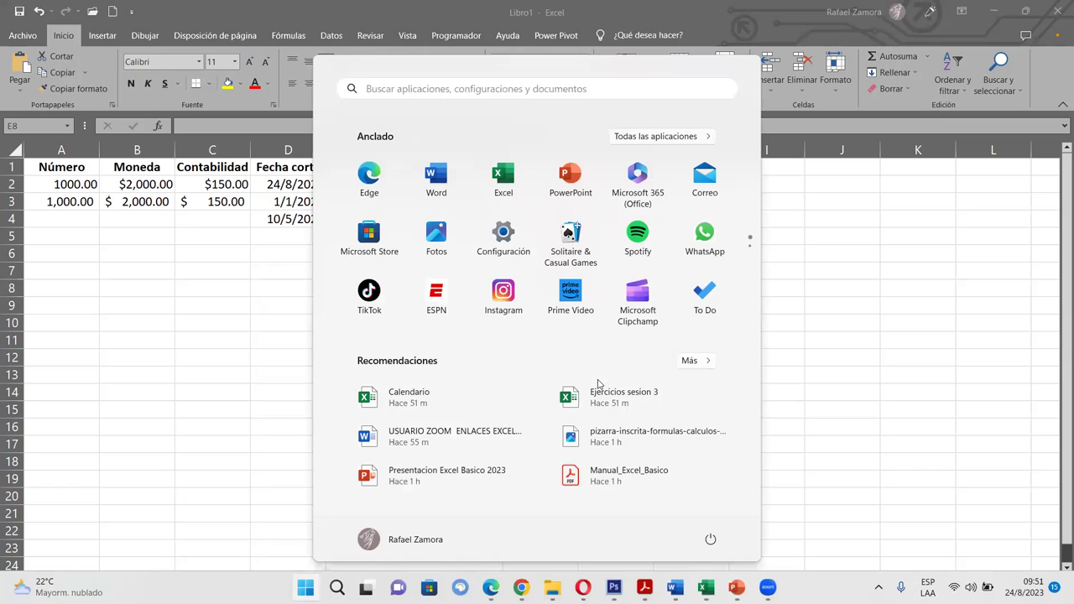
pyautogui.write('con')
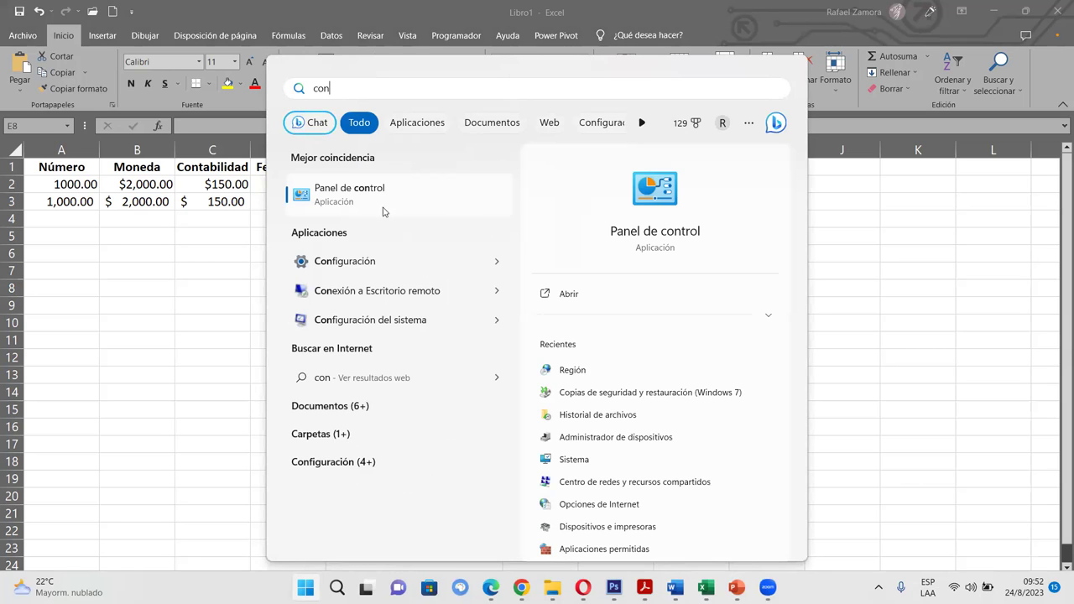
pyautogui.press('Escape')
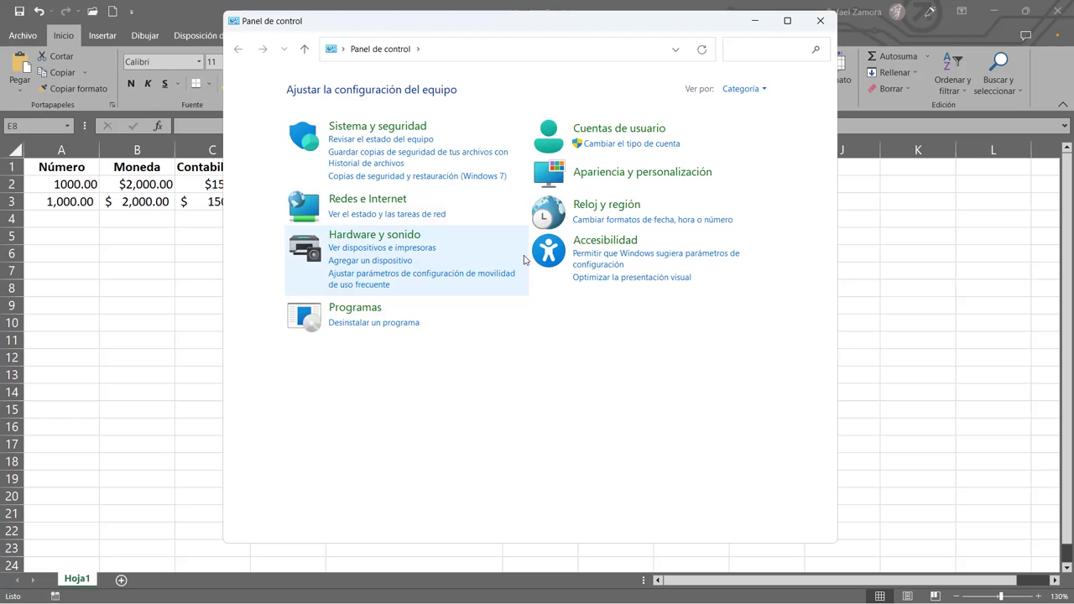
# - Navigate Control Panel from Apariencia y personalización back to the Reloj y región page
pyautogui.click(683, 175)
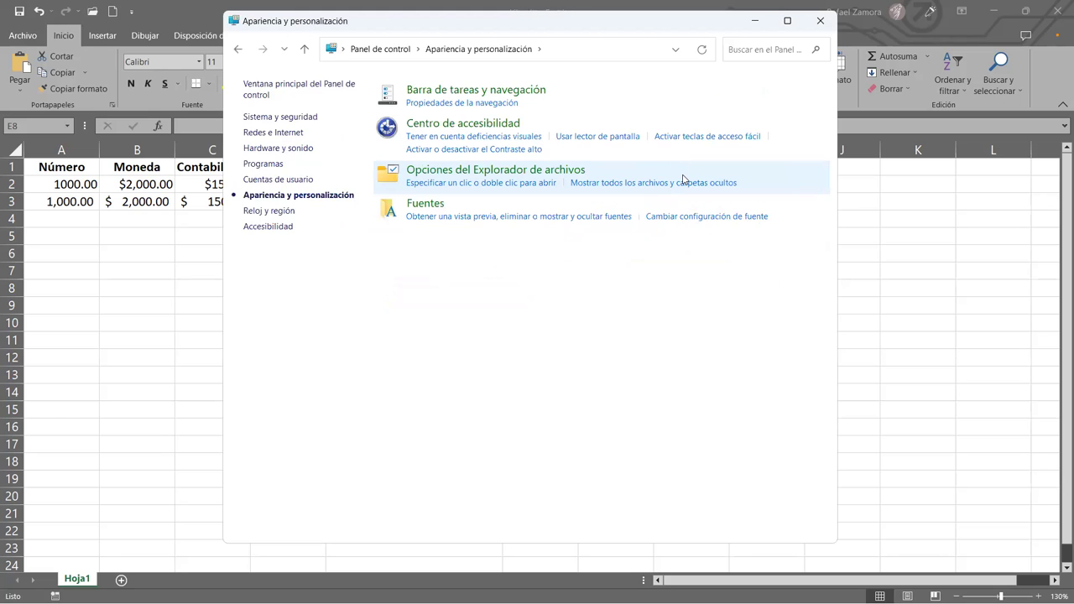
pyautogui.click(239, 49)
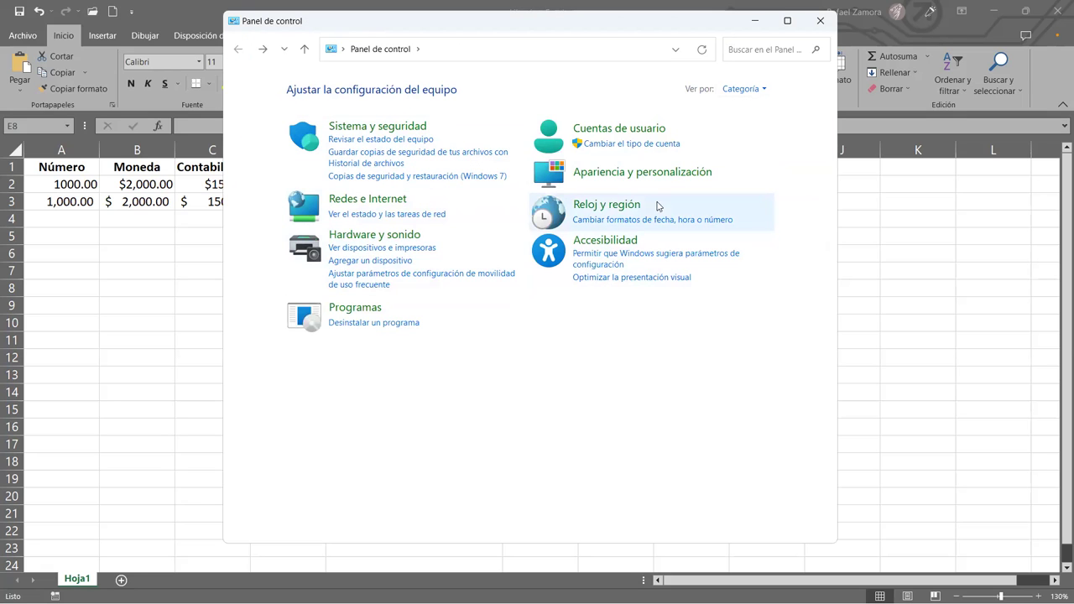
pyautogui.click(597, 210)
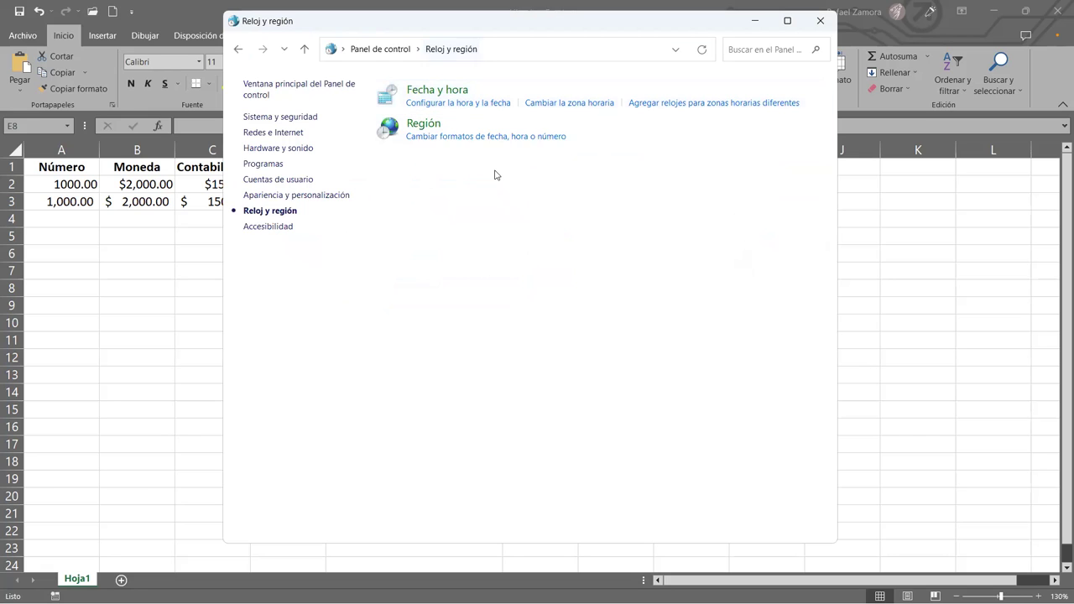
# - Preview Español (España) as the regional format in the Región dialog, then close it without applying
pyautogui.click(433, 133)
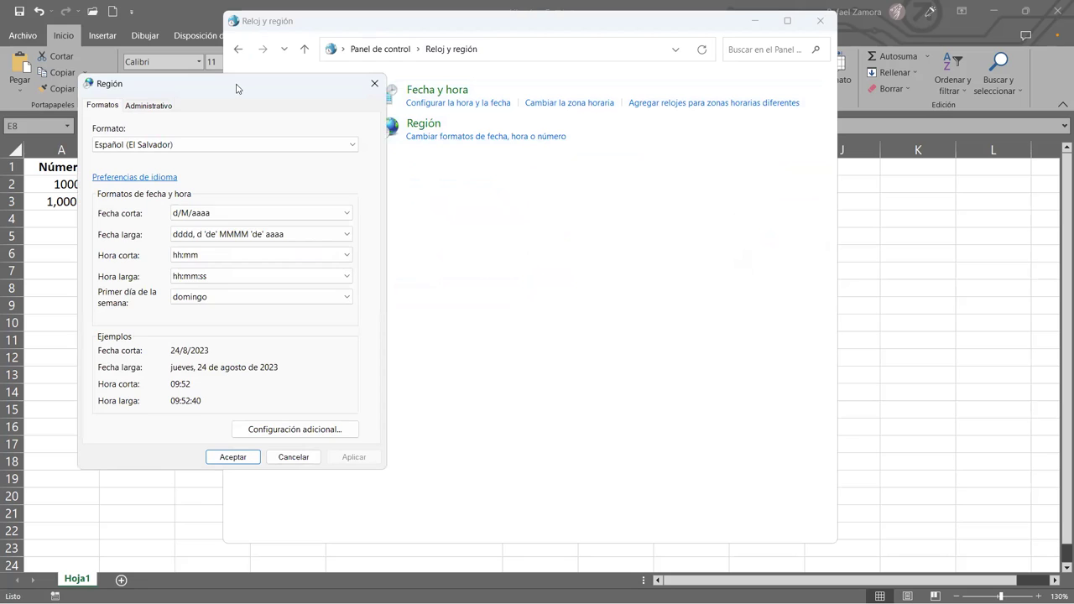
pyautogui.moveTo(272, 89); pyautogui.dragTo(627, 68)
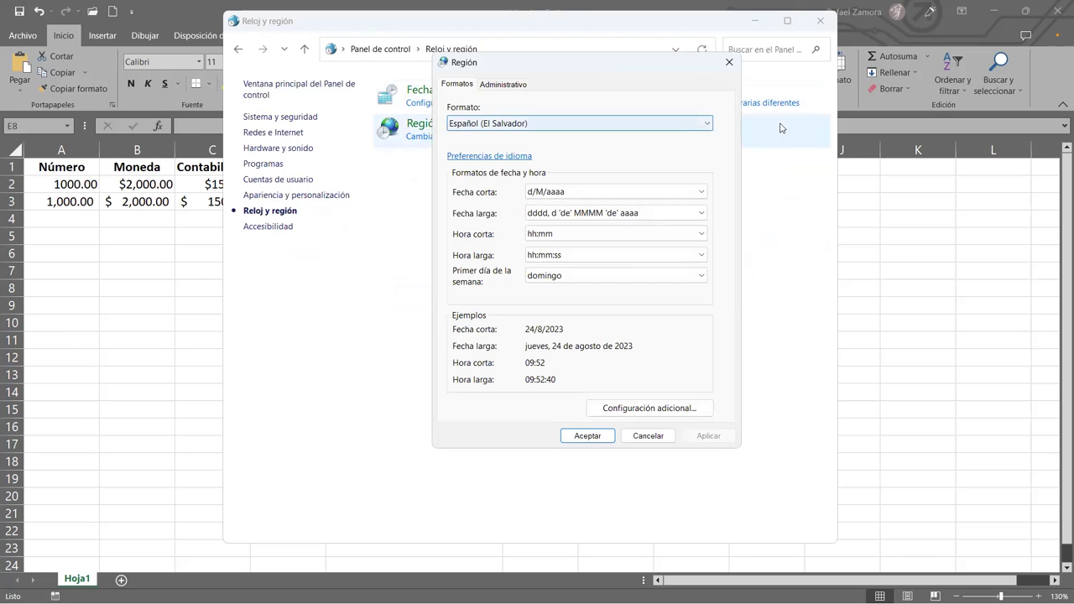
pyautogui.click(705, 129)
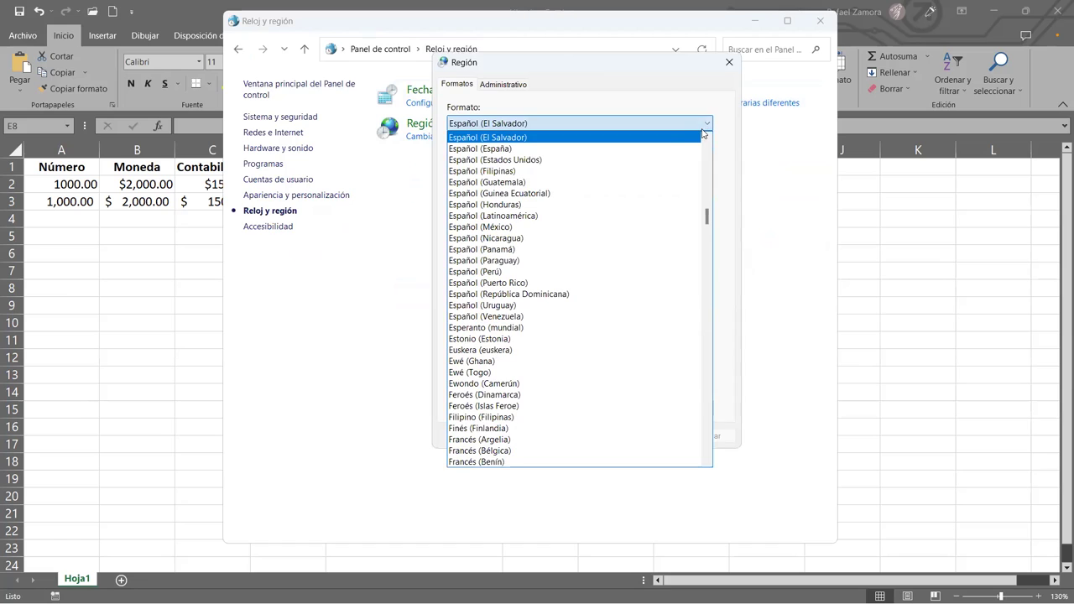
pyautogui.click(652, 149)
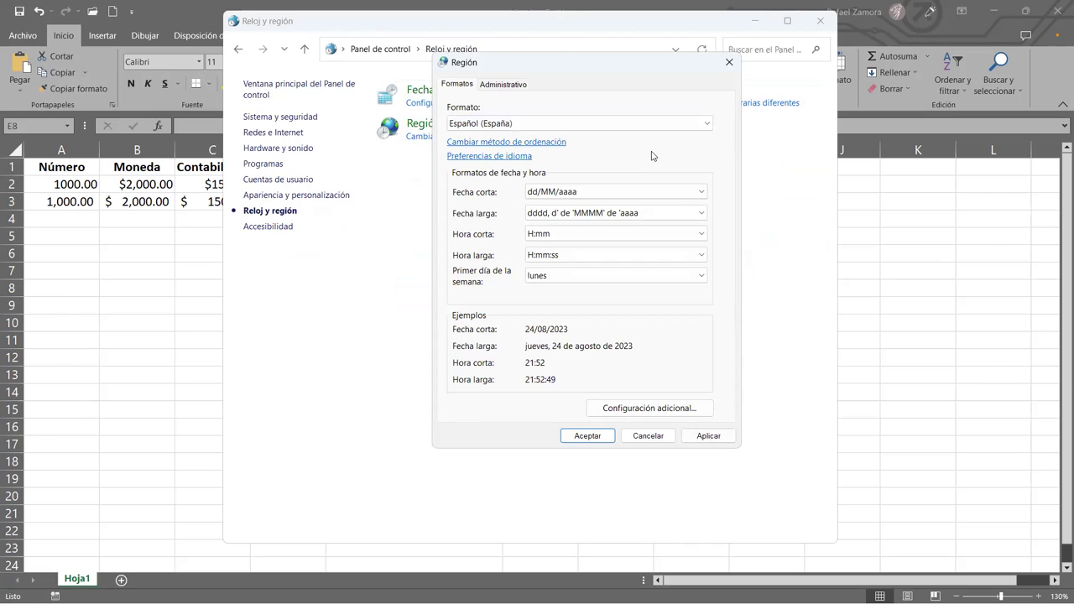
pyautogui.click(730, 62)
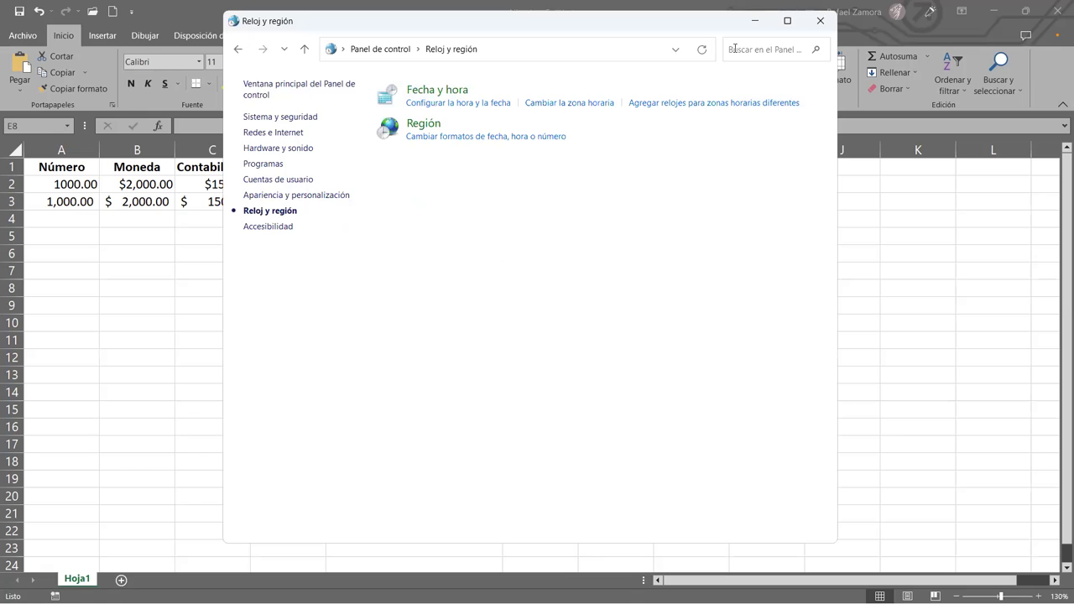
# - Close Control Panel, dismiss a Start search for 'con', and select cell E12 in Excel
pyautogui.click(820, 20)
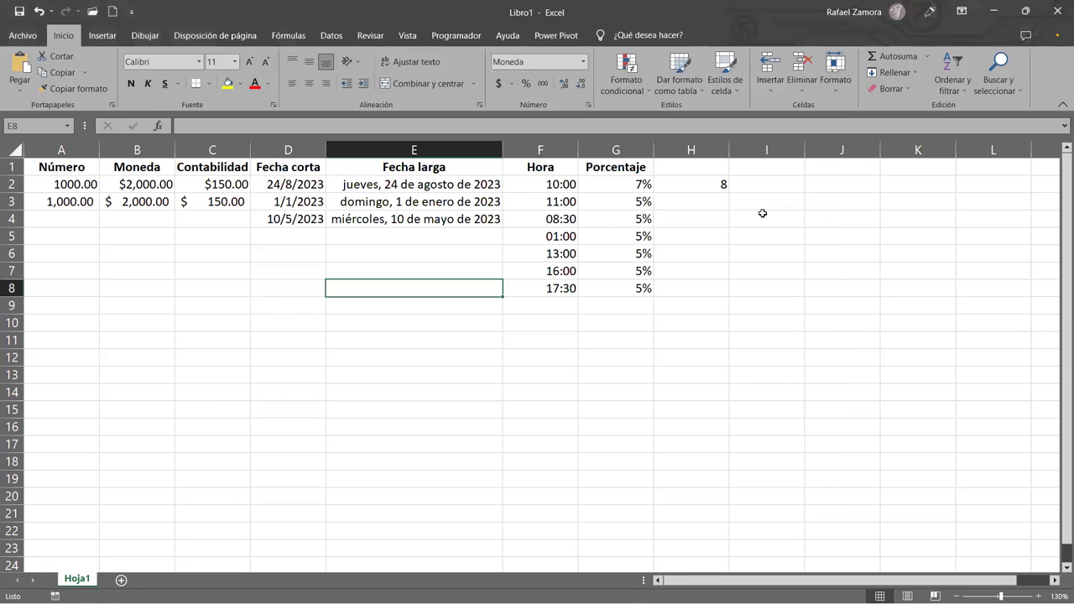
pyautogui.press('super')
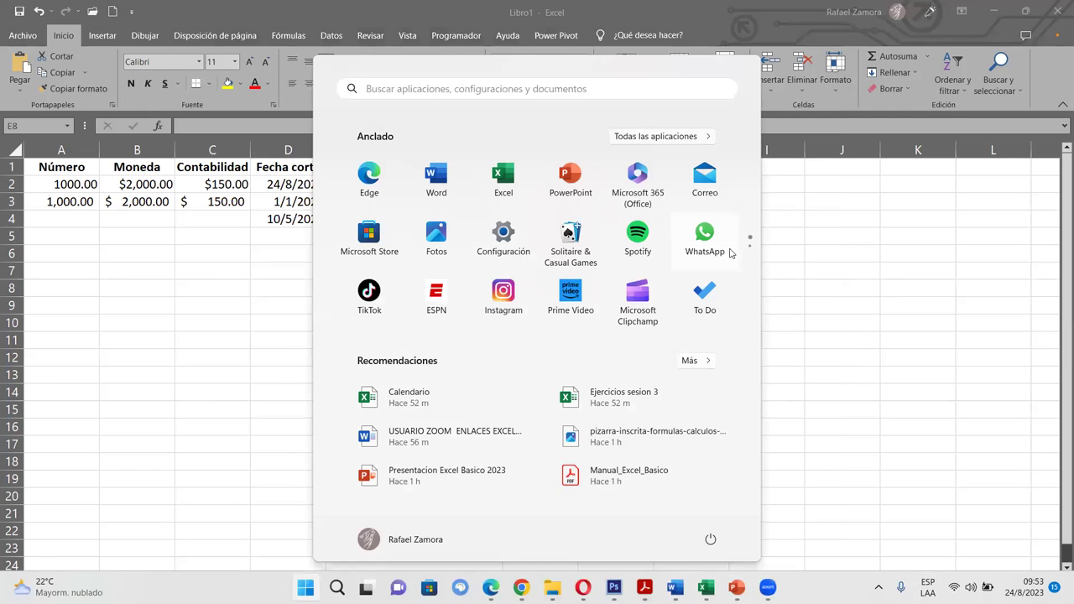
pyautogui.write('con')
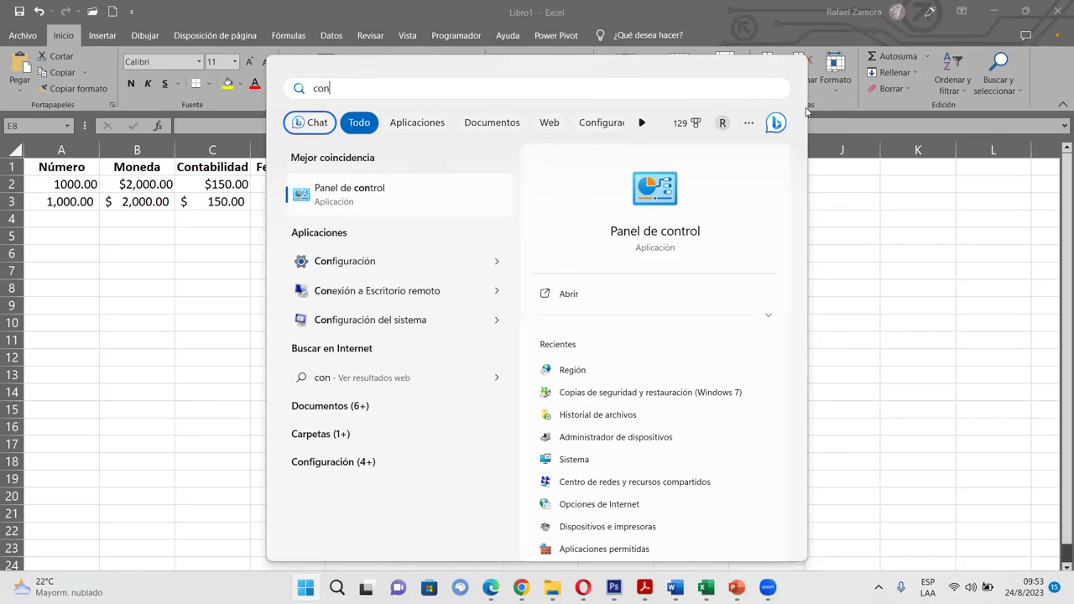
pyautogui.click(856, 247)
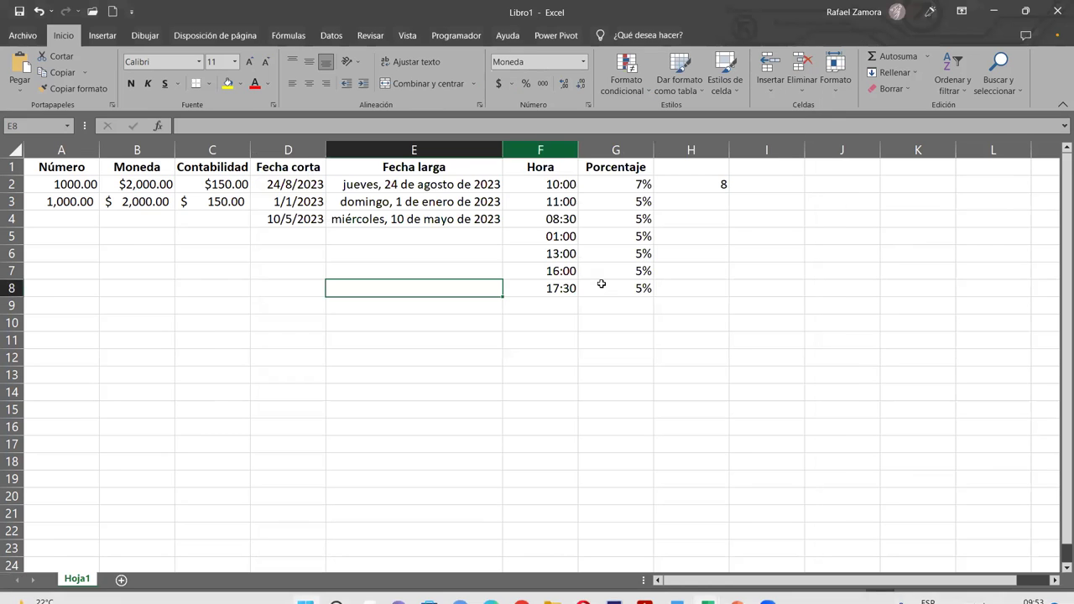
pyautogui.click(351, 361)
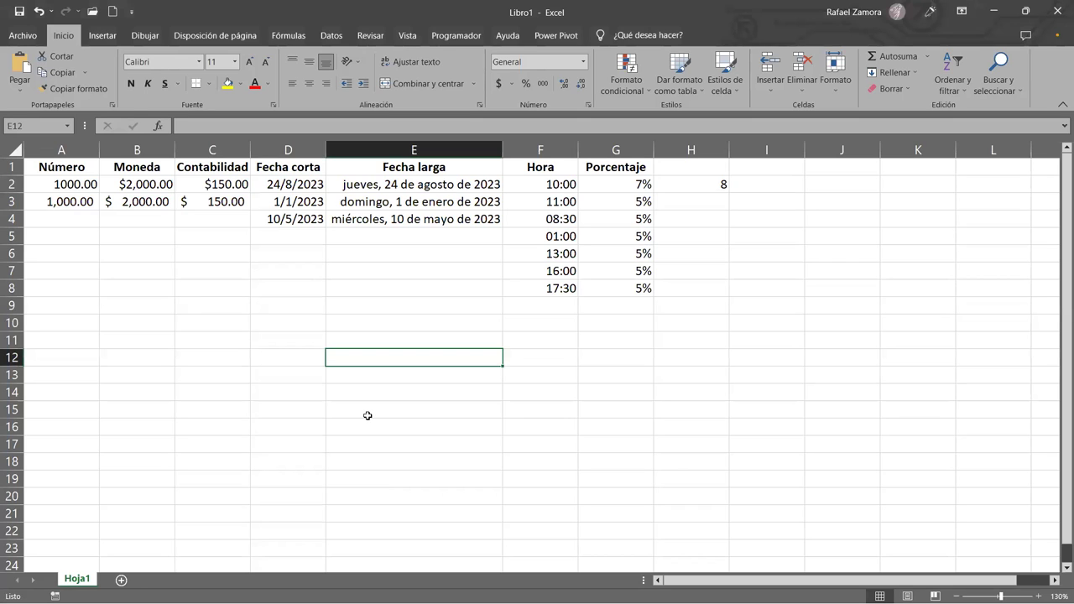
# - Search the Start menu for 'con' to bring up Panel de control
pyautogui.press('super')
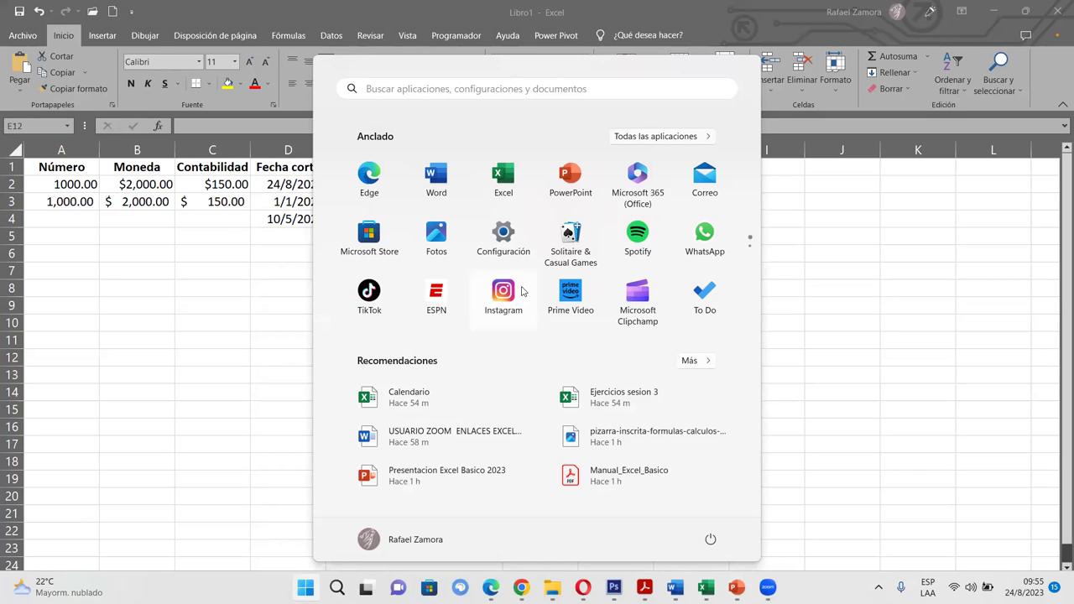
pyautogui.write('con')
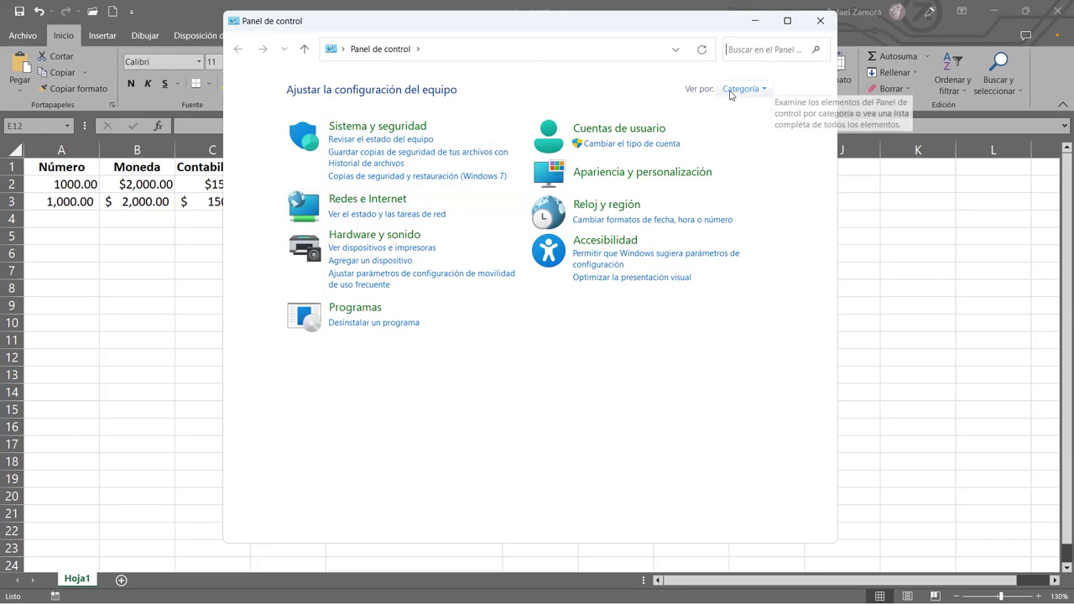
# - View Control Panel as Iconos pequeños, return to Categoría, then go to Reloj y región
pyautogui.click(771, 90)
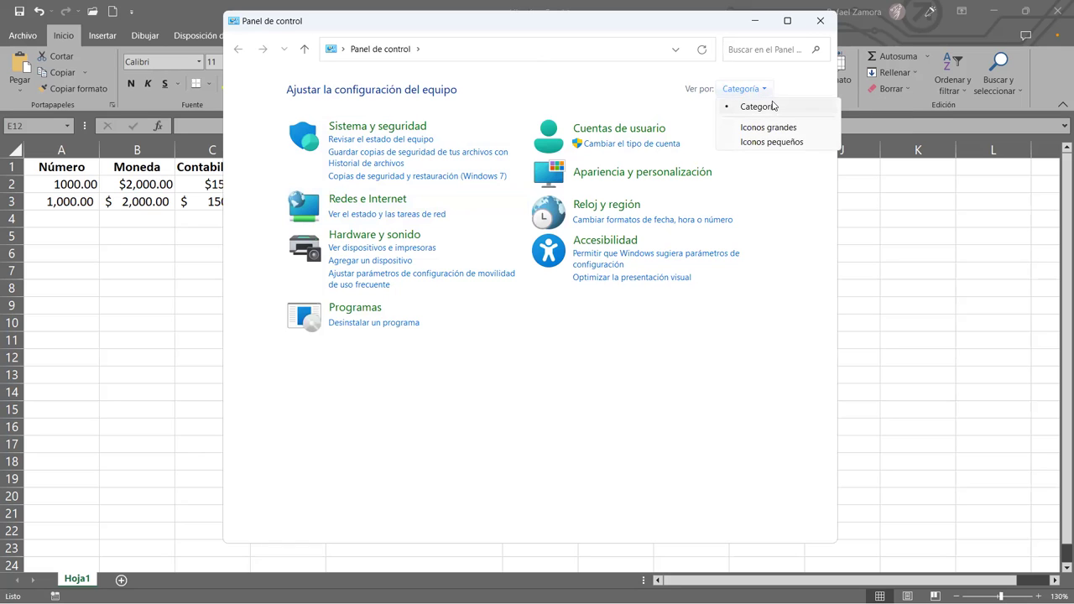
pyautogui.click(779, 144)
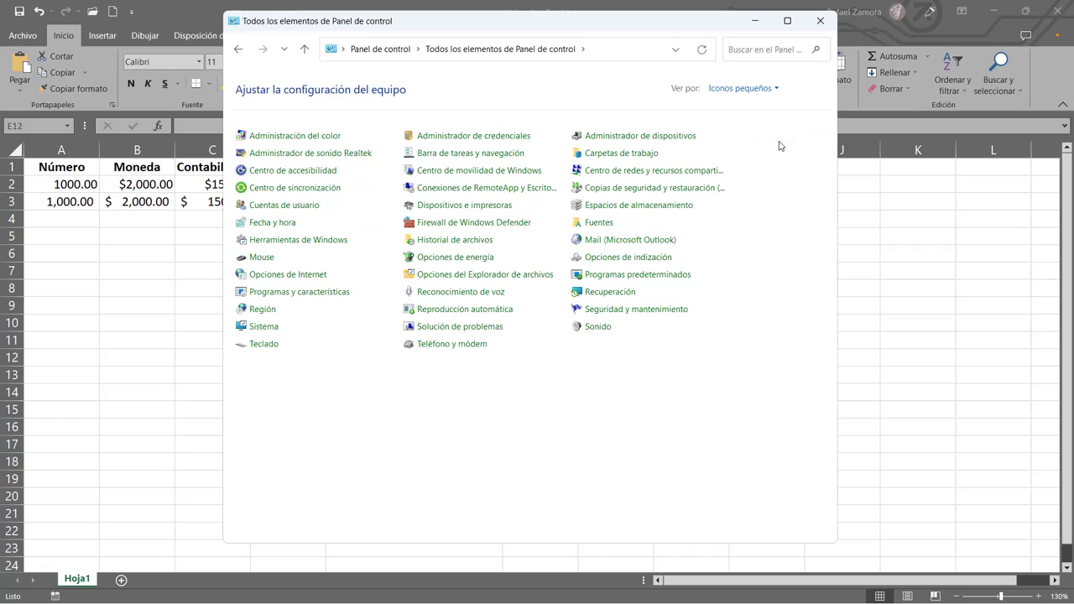
pyautogui.click(776, 88)
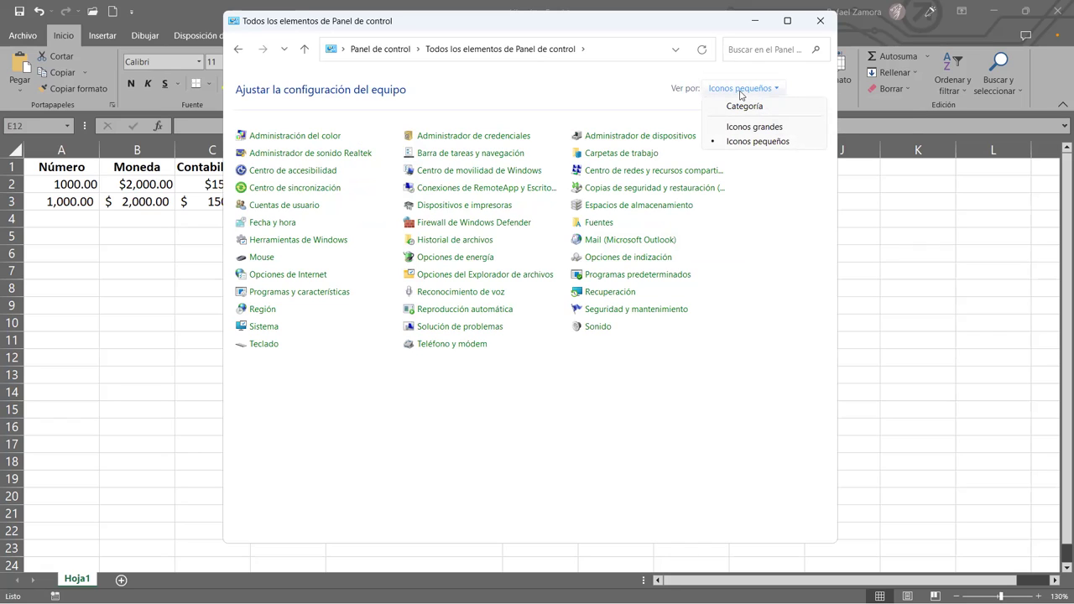
pyautogui.click(744, 106)
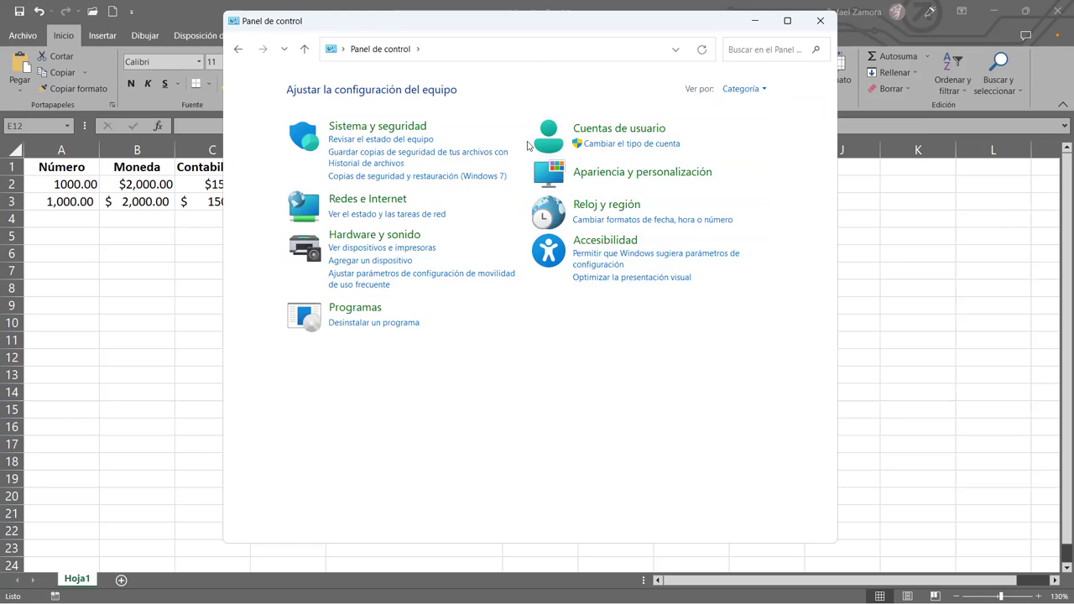
pyautogui.click(628, 210)
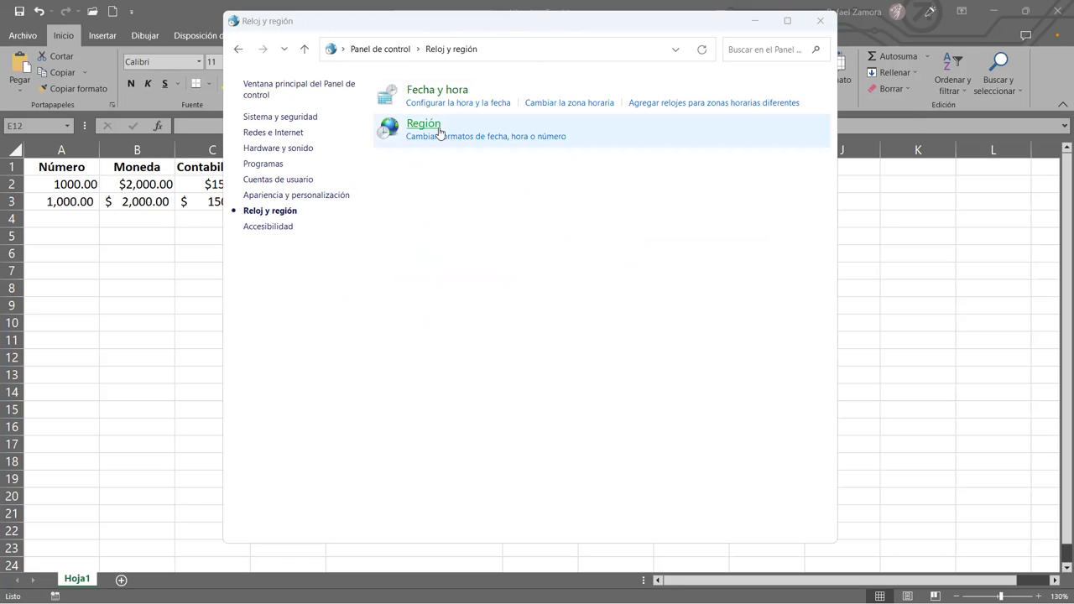
# - Open the Región dialog, reposition it, and reselect Español (El Salvador) as Formato
pyautogui.click(439, 134)
pyautogui.moveTo(190, 110); pyautogui.dragTo(435, 52)
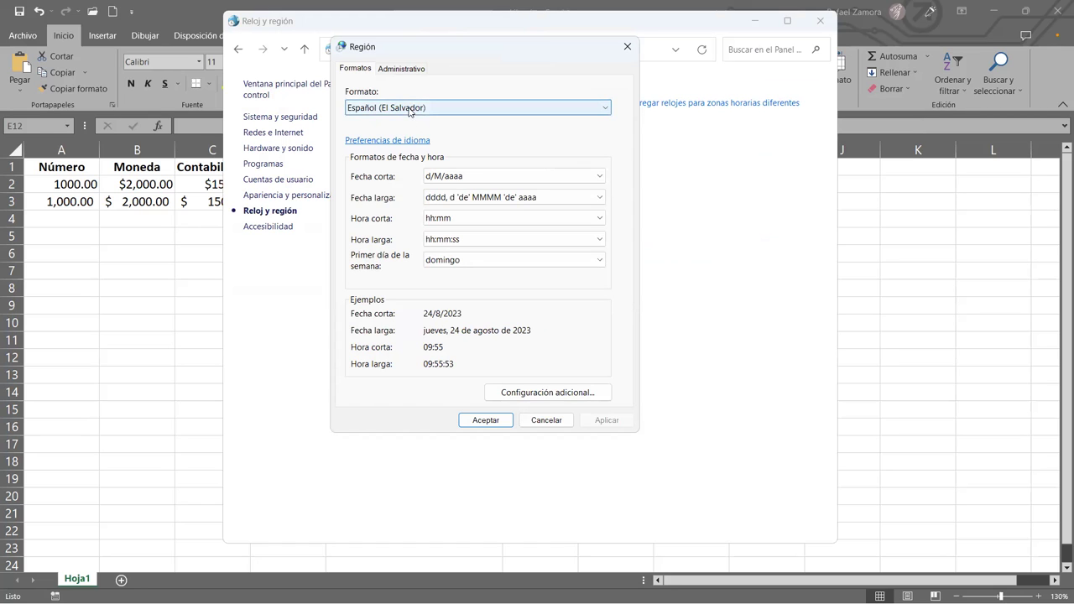
pyautogui.click(605, 108)
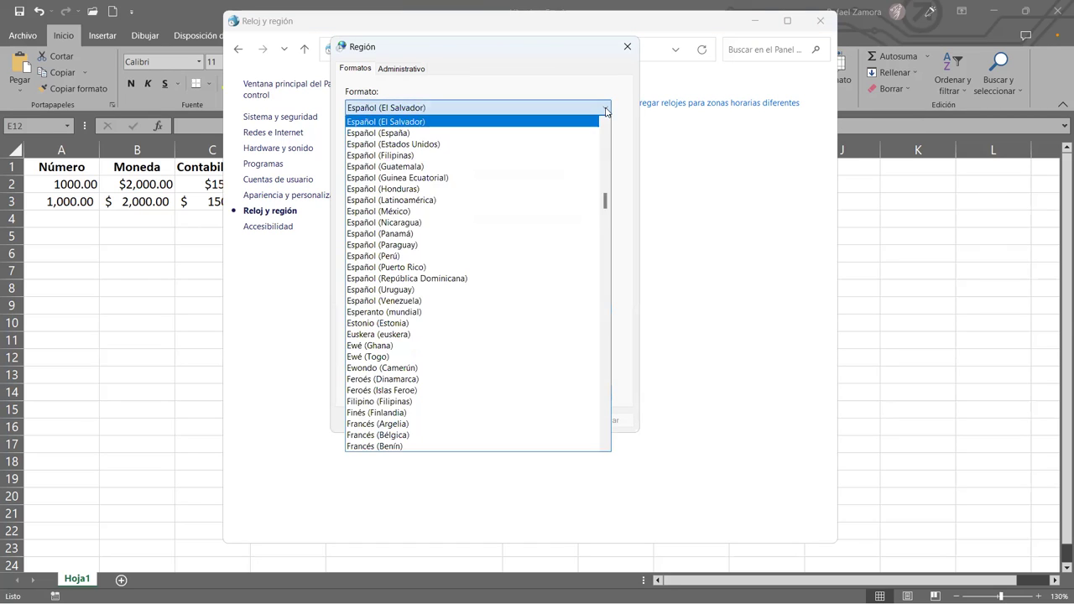
pyautogui.scroll(2, 470, 193)
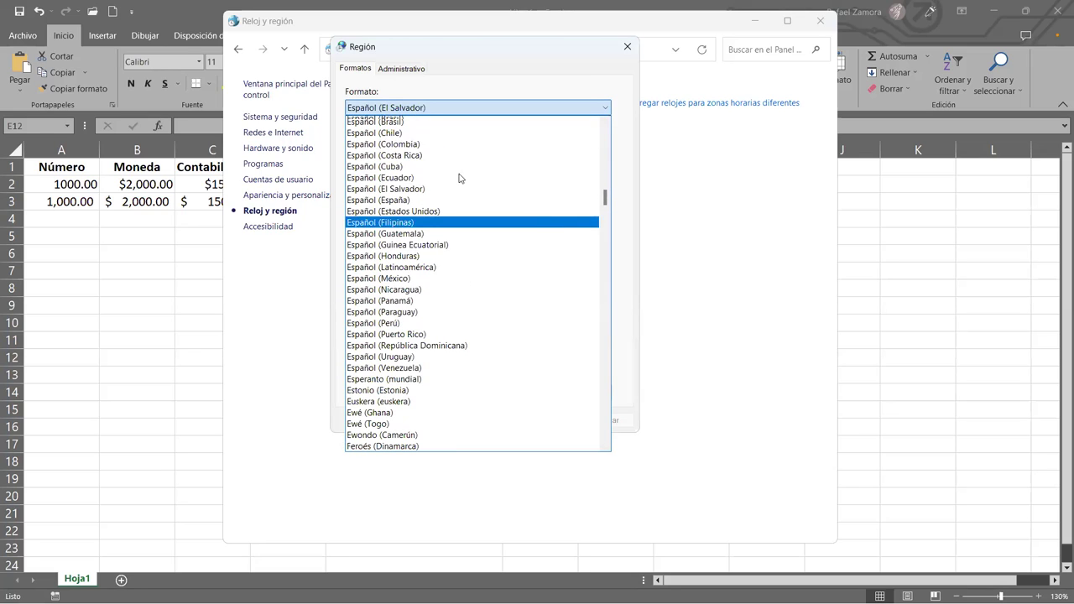
pyautogui.click(391, 189)
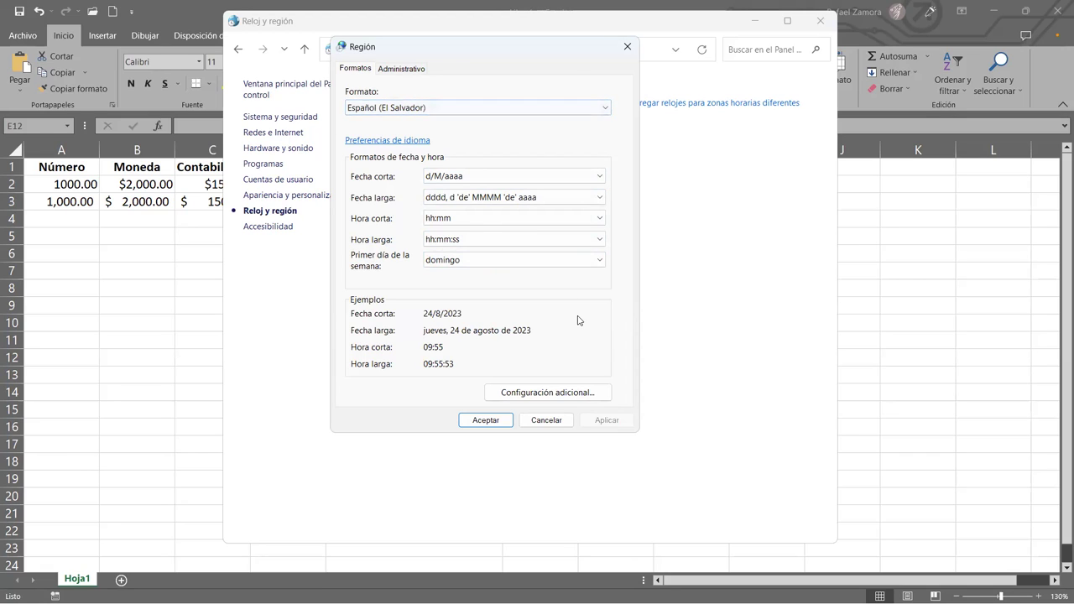
pyautogui.click(548, 393)
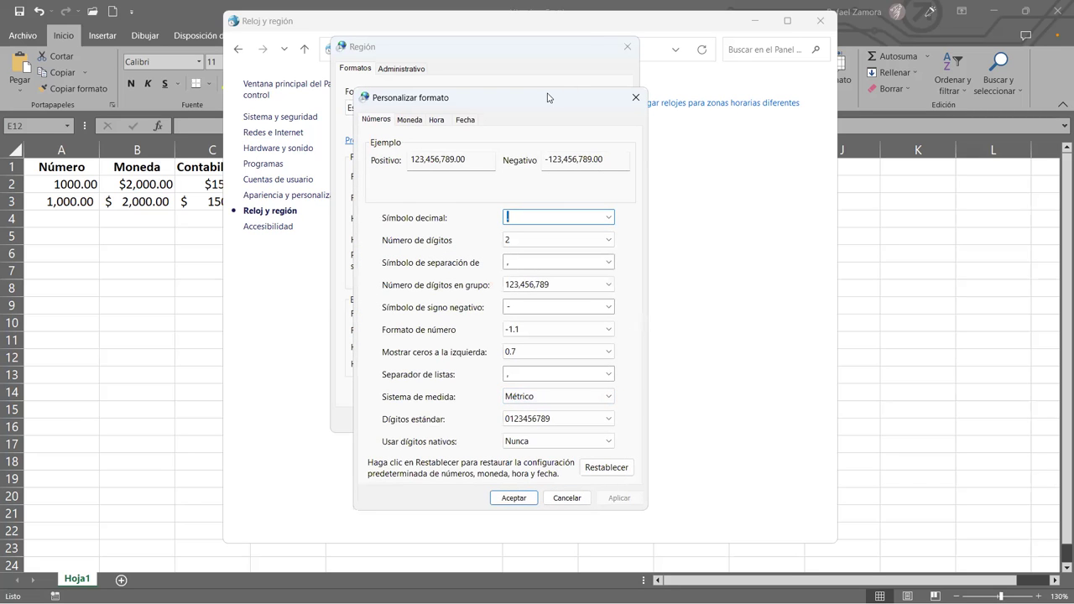
pyautogui.moveTo(548, 98); pyautogui.dragTo(638, 59)
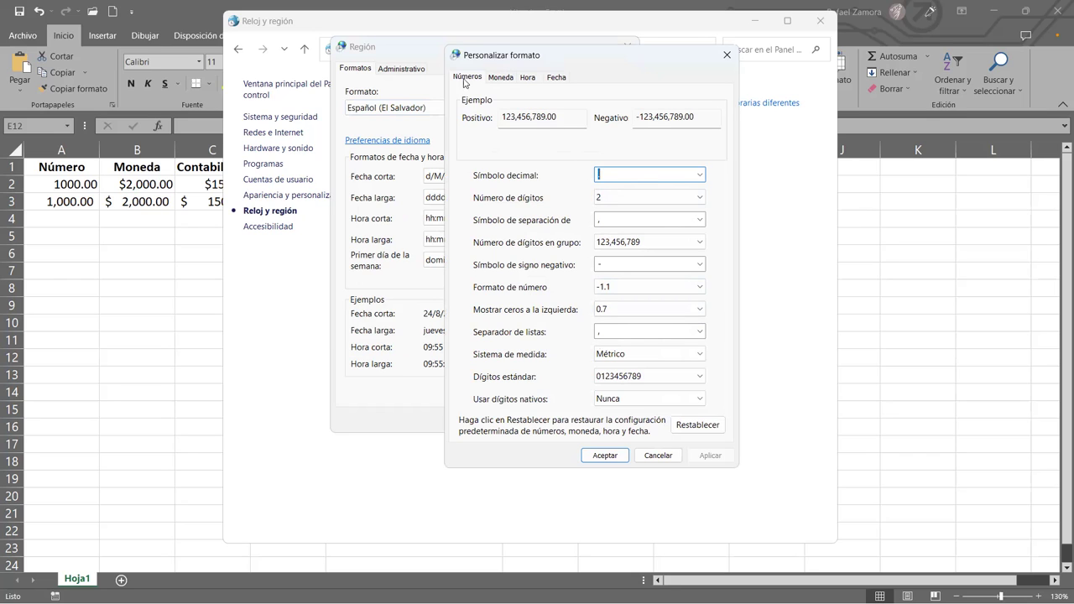
pyautogui.click(502, 79)
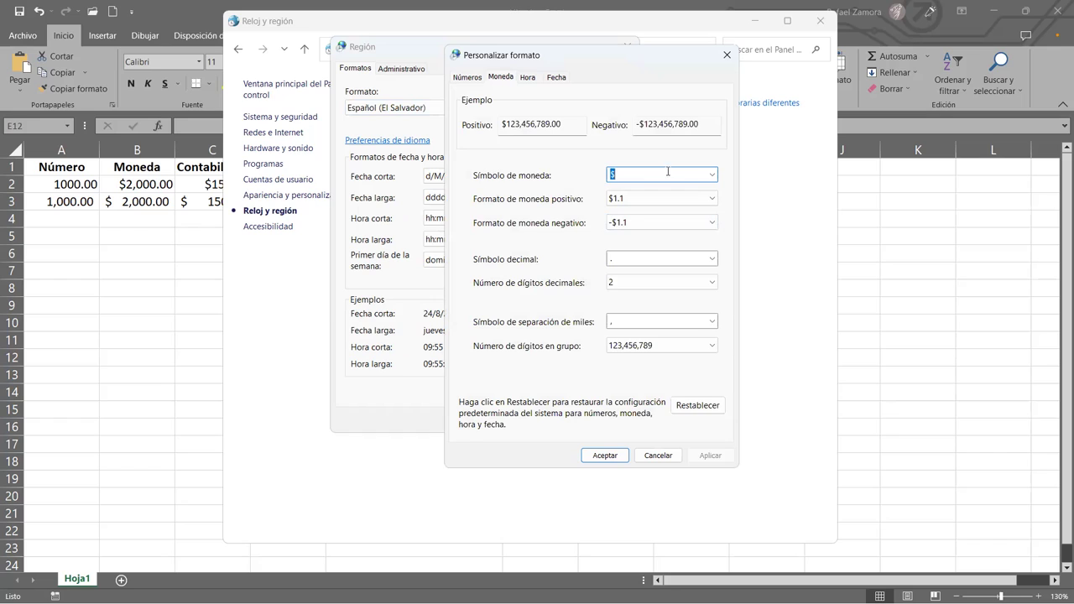
pyautogui.click(711, 175)
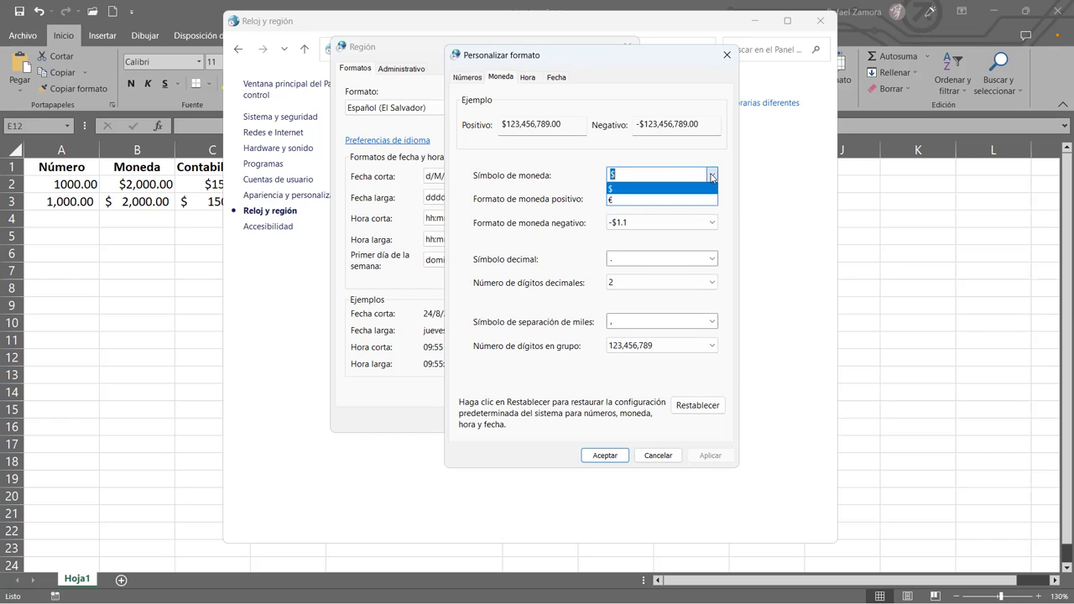
pyautogui.click(667, 164)
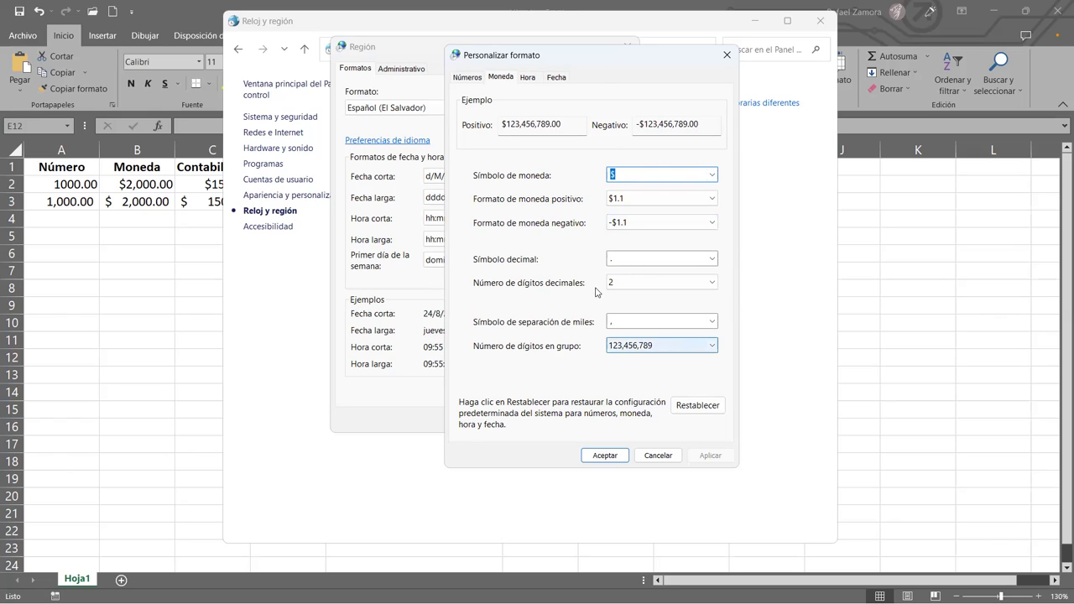
pyautogui.click(528, 77)
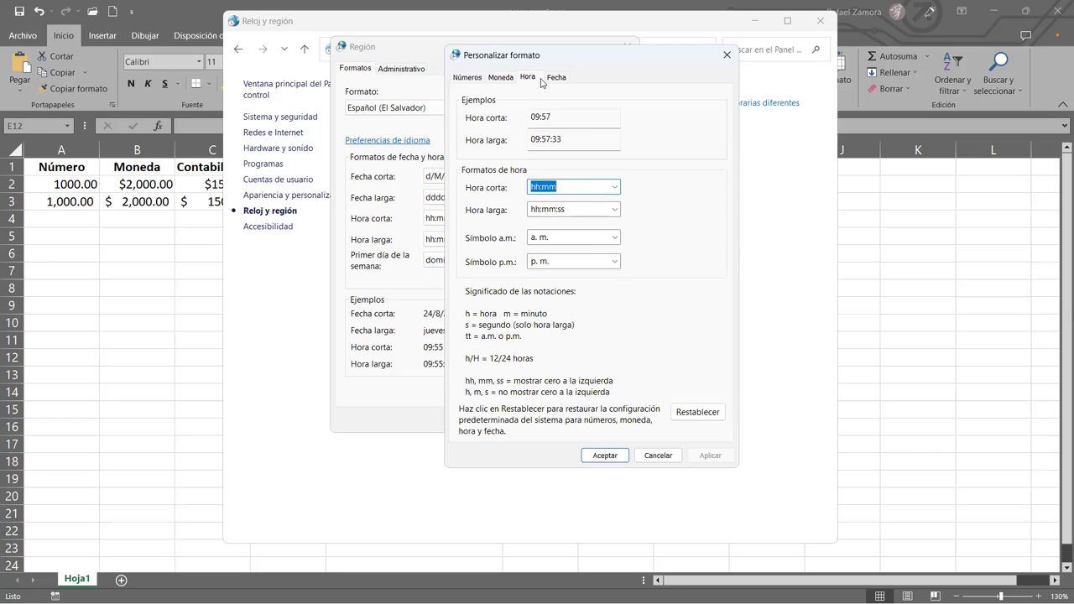
pyautogui.click(555, 77)
pyautogui.click(476, 78)
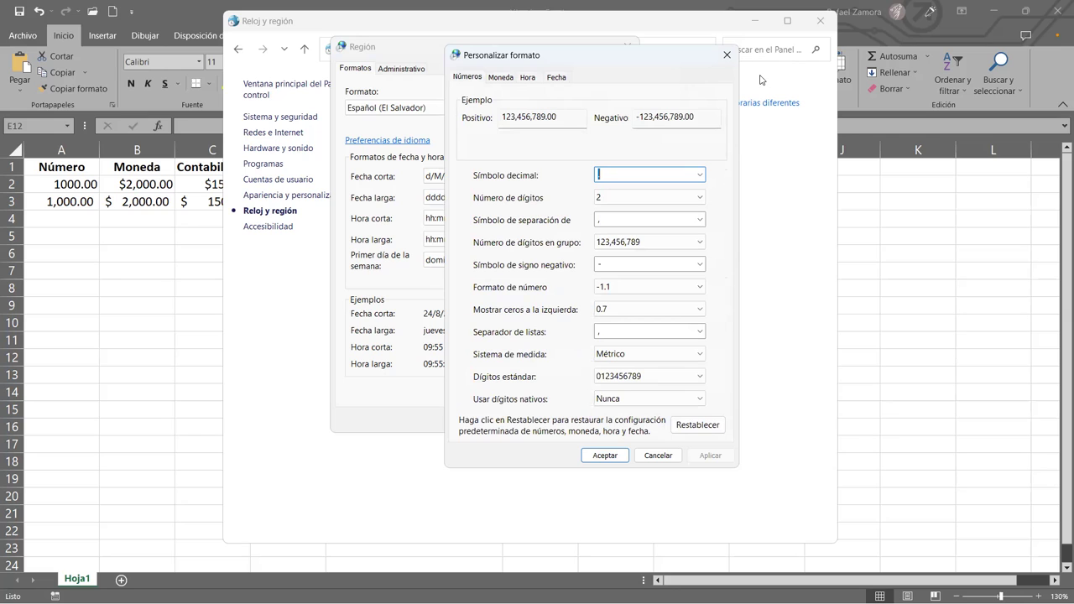
pyautogui.click(732, 57)
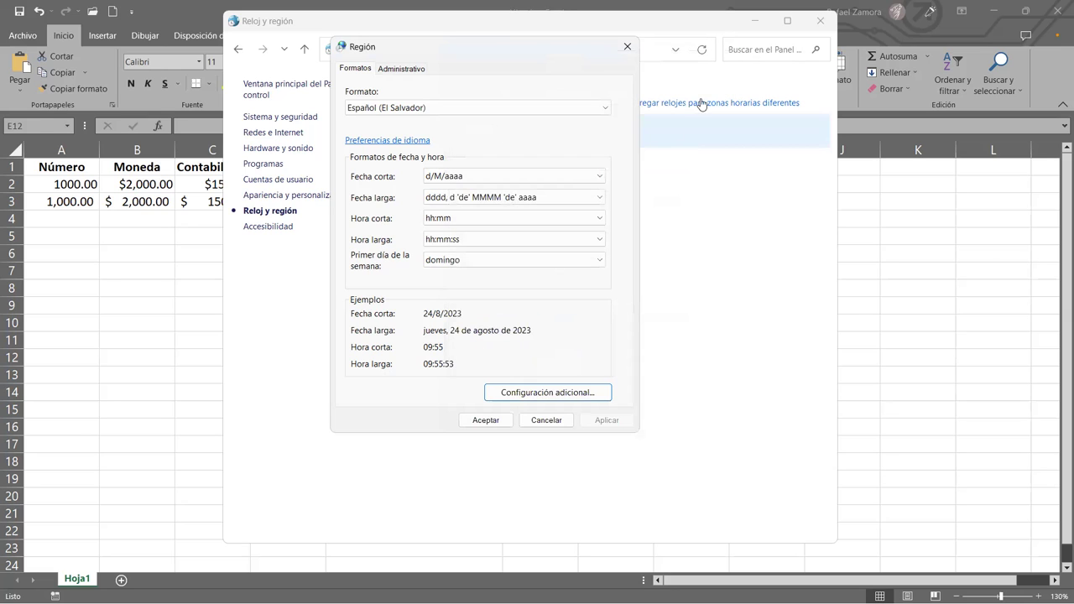
pyautogui.click(629, 46)
# - Minimize Control Panel and review the formatted cells E10, E13, E15 and H13
pyautogui.click(754, 21)
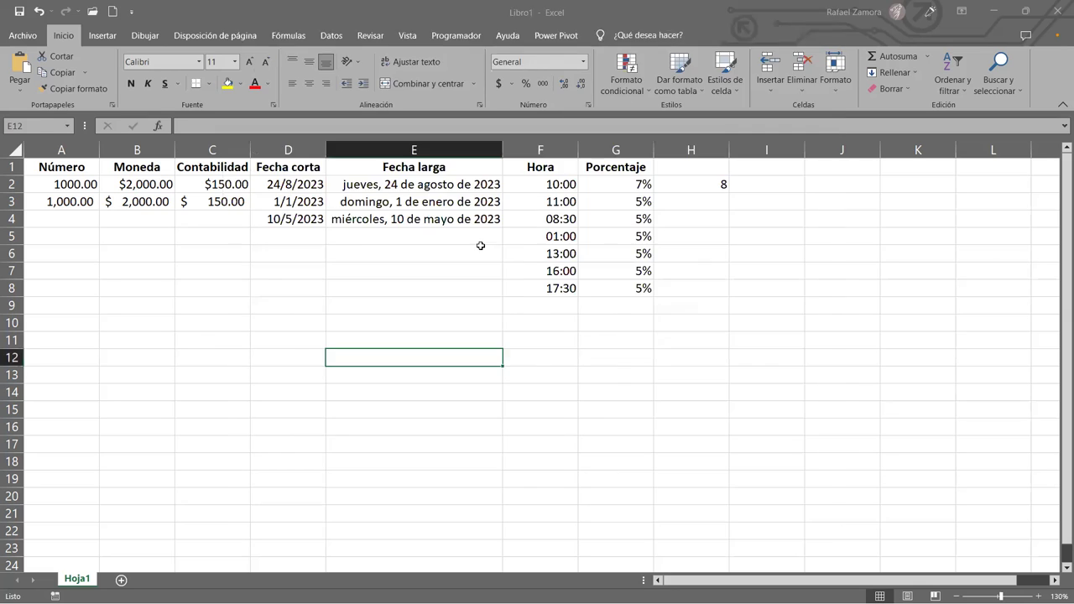
pyautogui.click(443, 321)
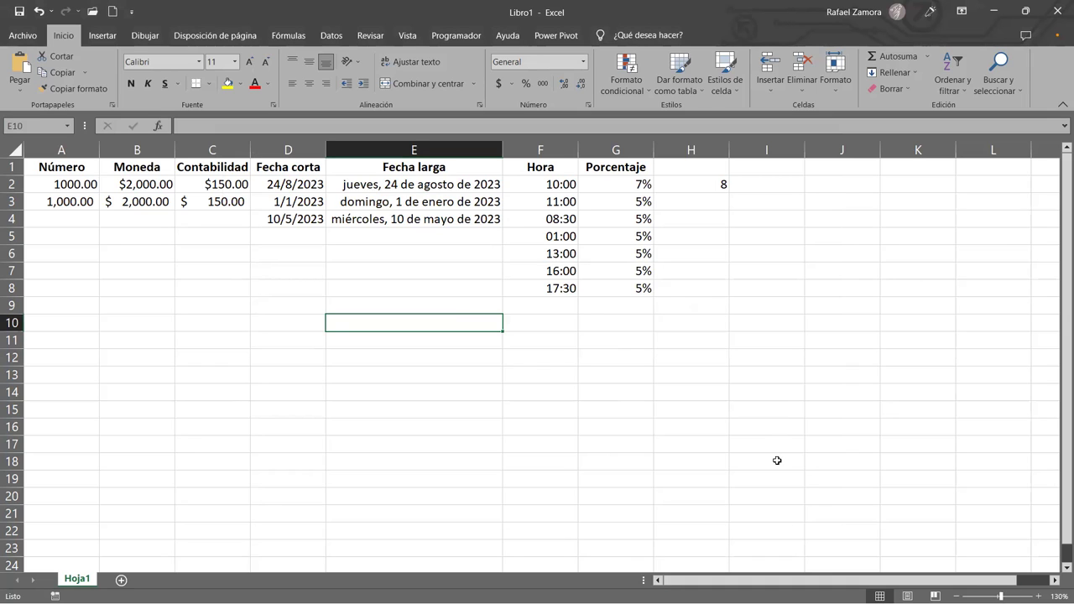
pyautogui.click(383, 376)
pyautogui.click(457, 414)
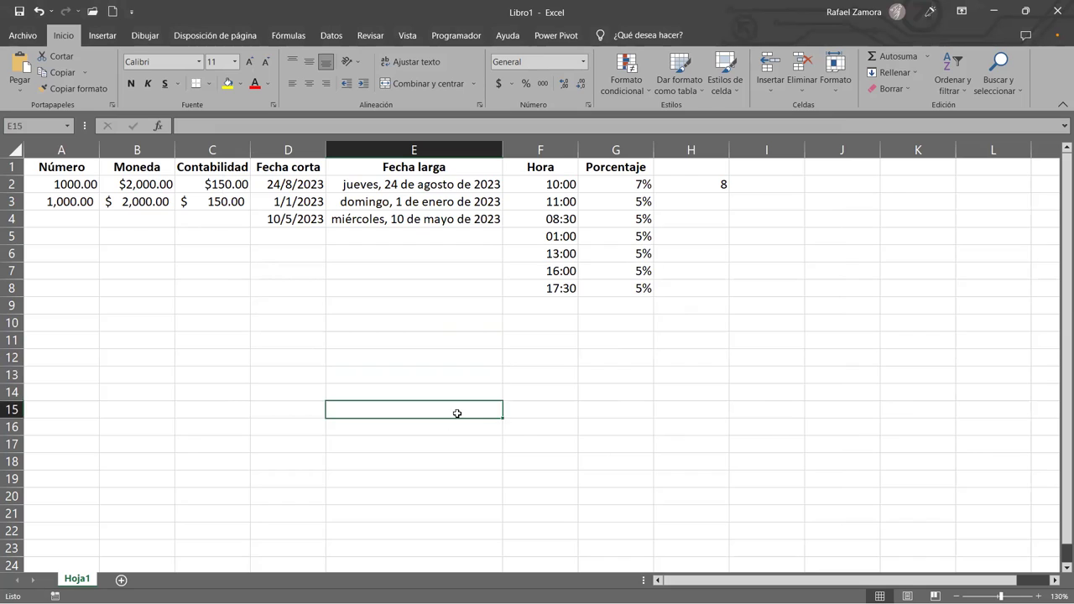
pyautogui.click(688, 378)
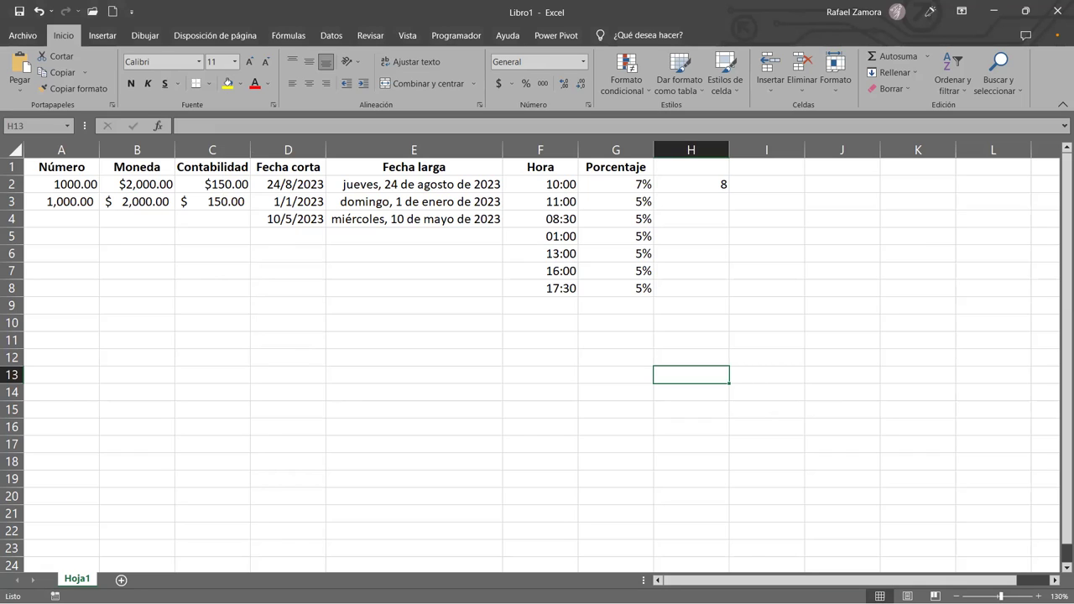
# - Check cells H7, E6 and F13, then E4's long date format and empty E6
pyautogui.click(698, 272)
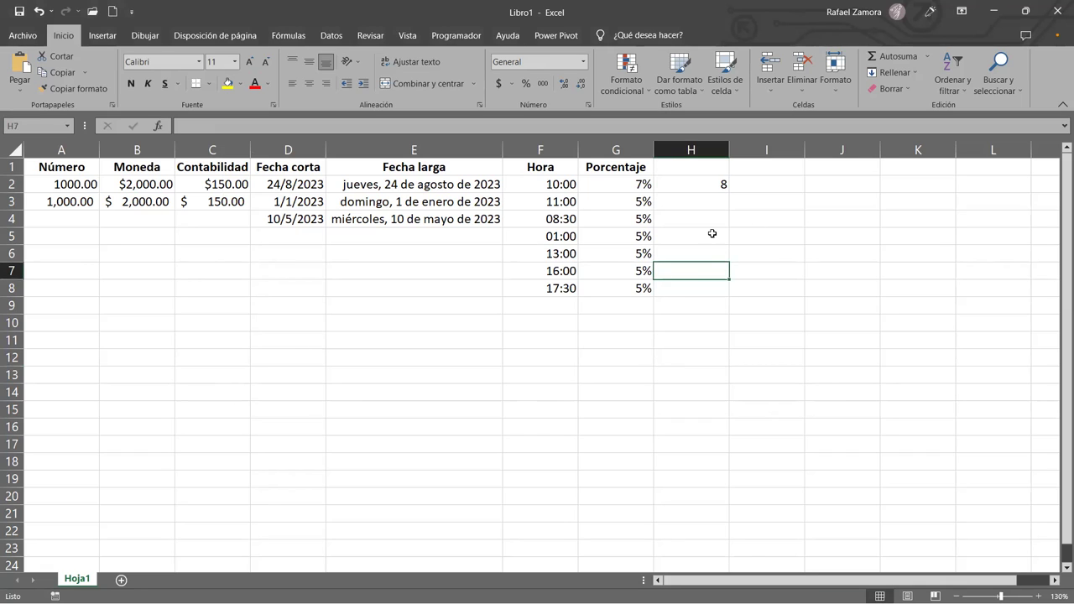
pyautogui.click(409, 249)
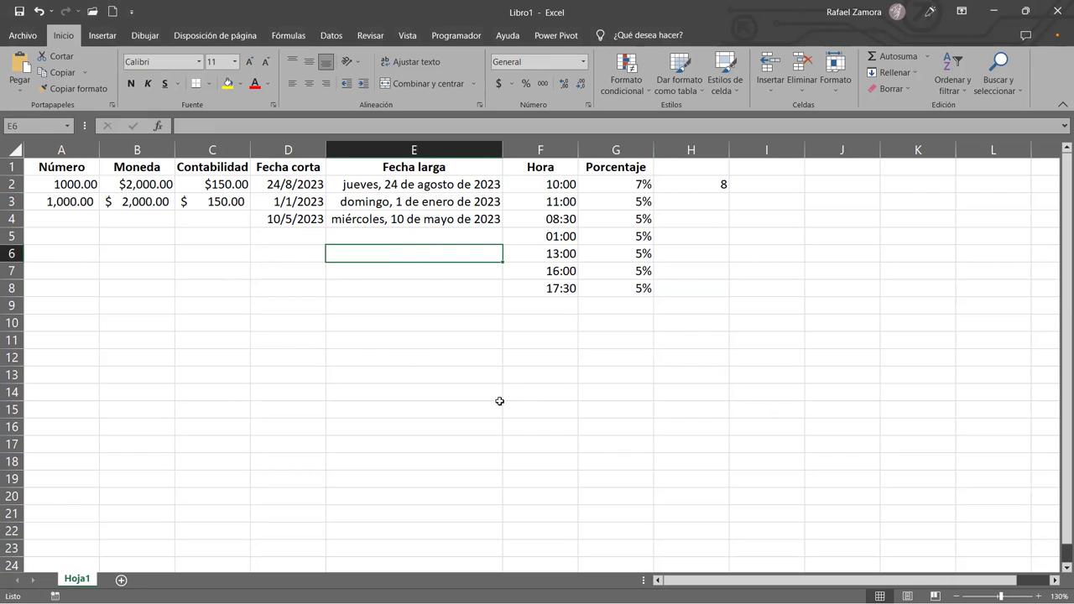
pyautogui.click(568, 370)
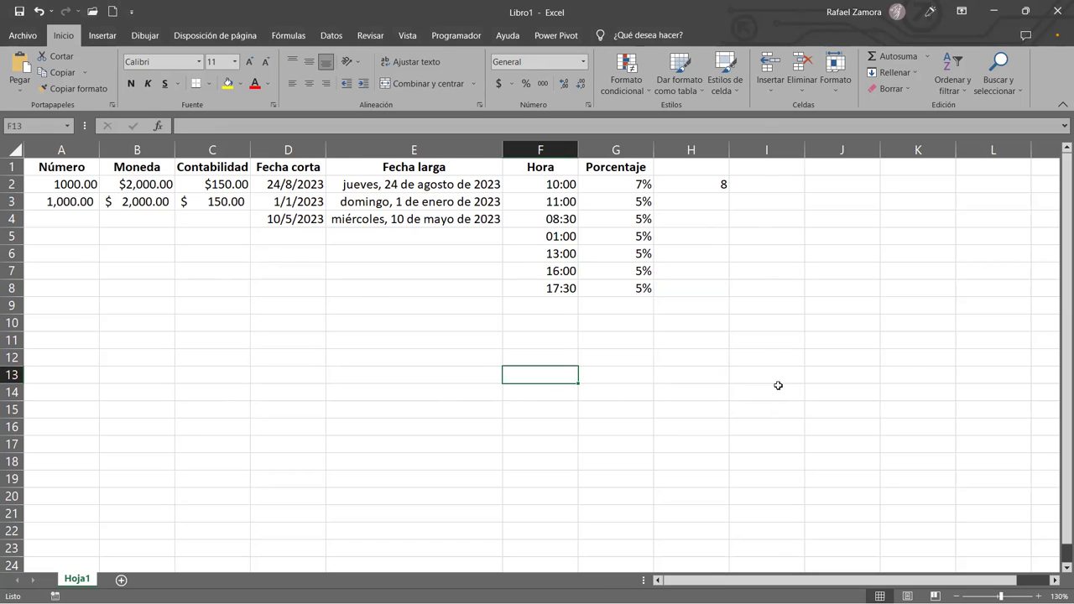
pyautogui.press('super')
pyautogui.press('super')
pyautogui.click(489, 219)
pyautogui.click(489, 256)
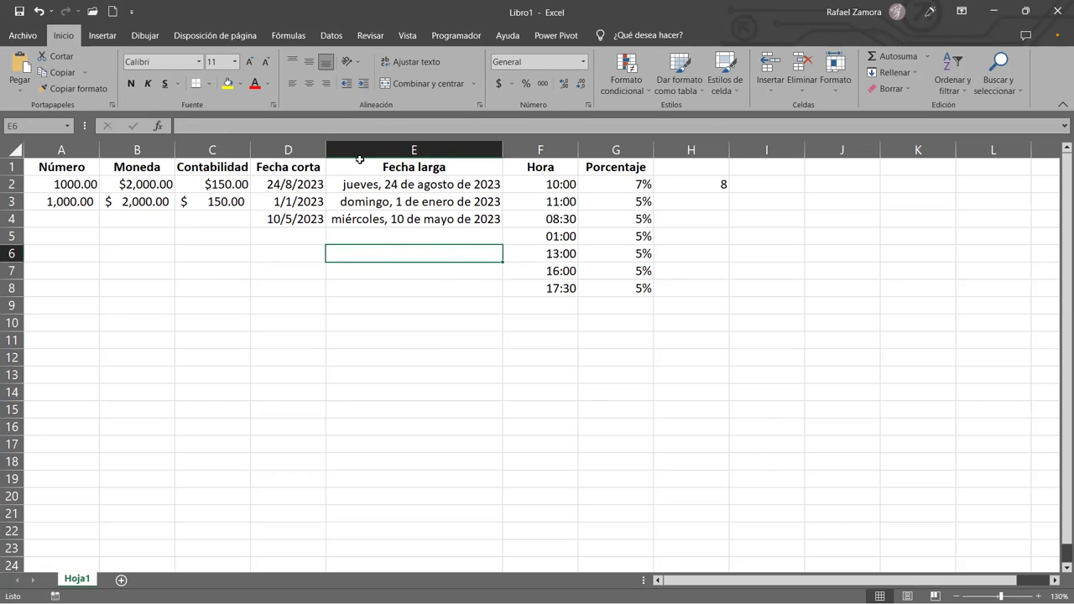
pyautogui.click(583, 61)
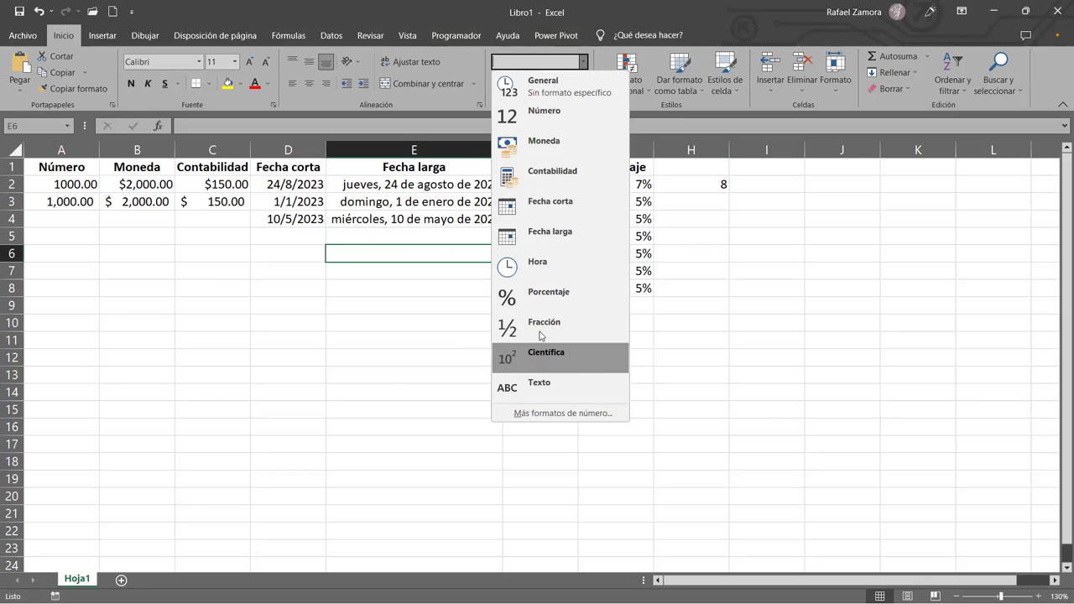
pyautogui.click(694, 327)
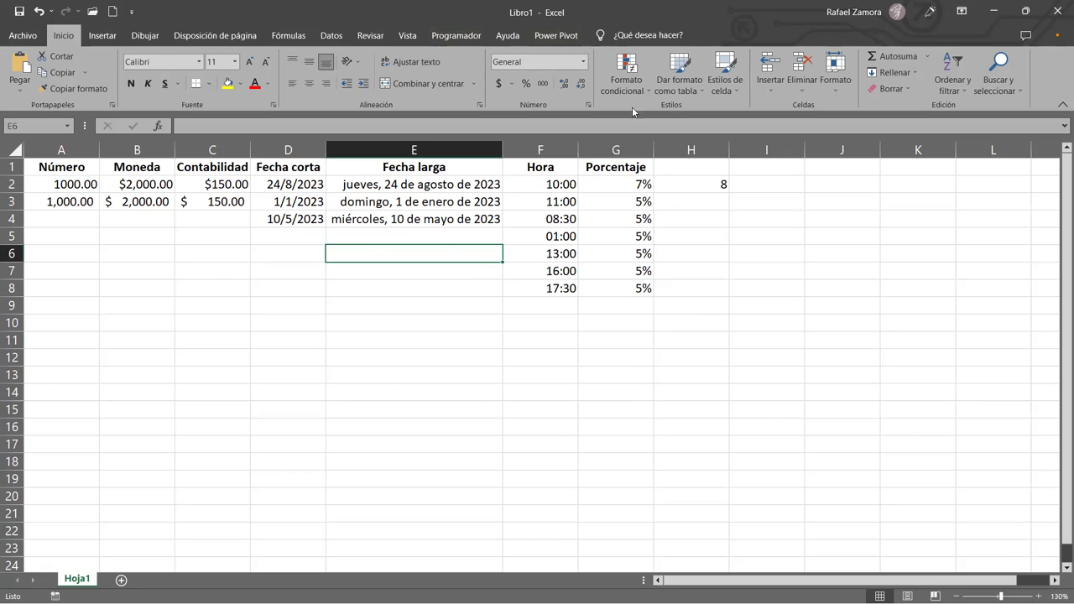
pyautogui.click(585, 64)
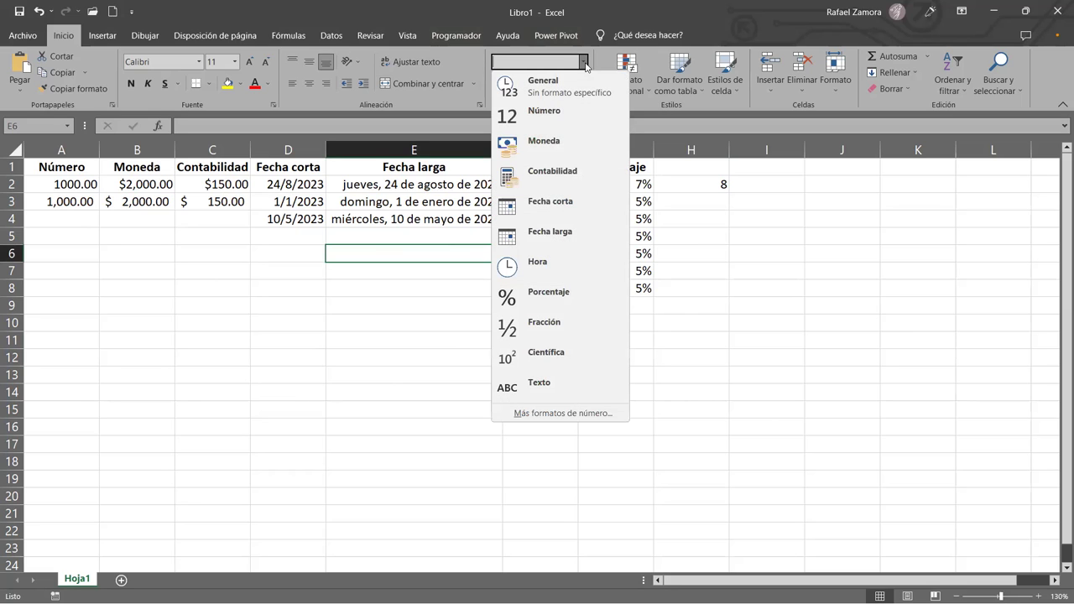
pyautogui.click(587, 413)
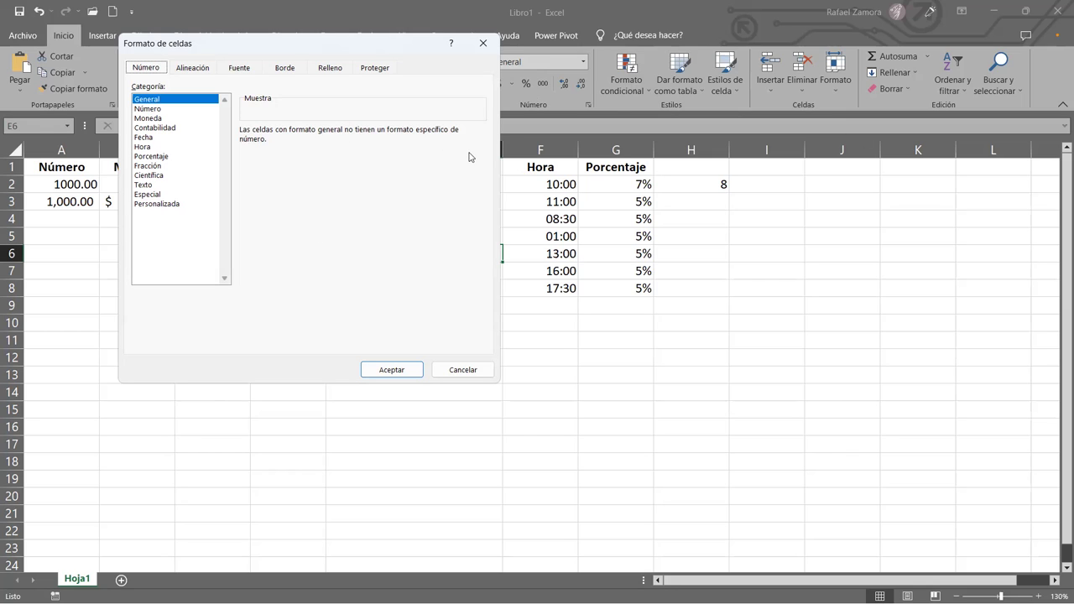
pyautogui.click(485, 44)
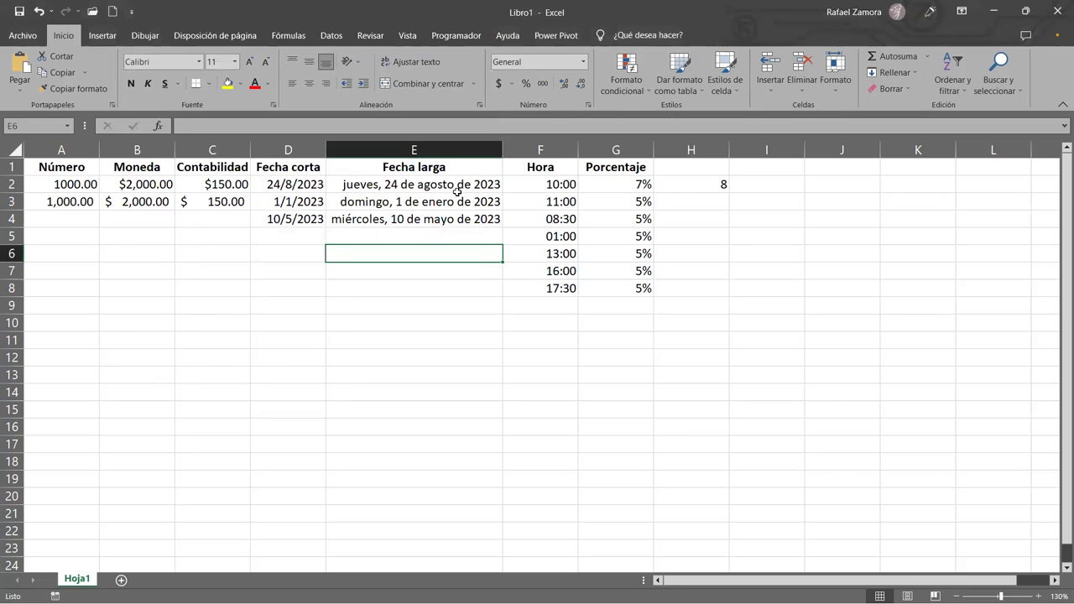
pyautogui.click(583, 62)
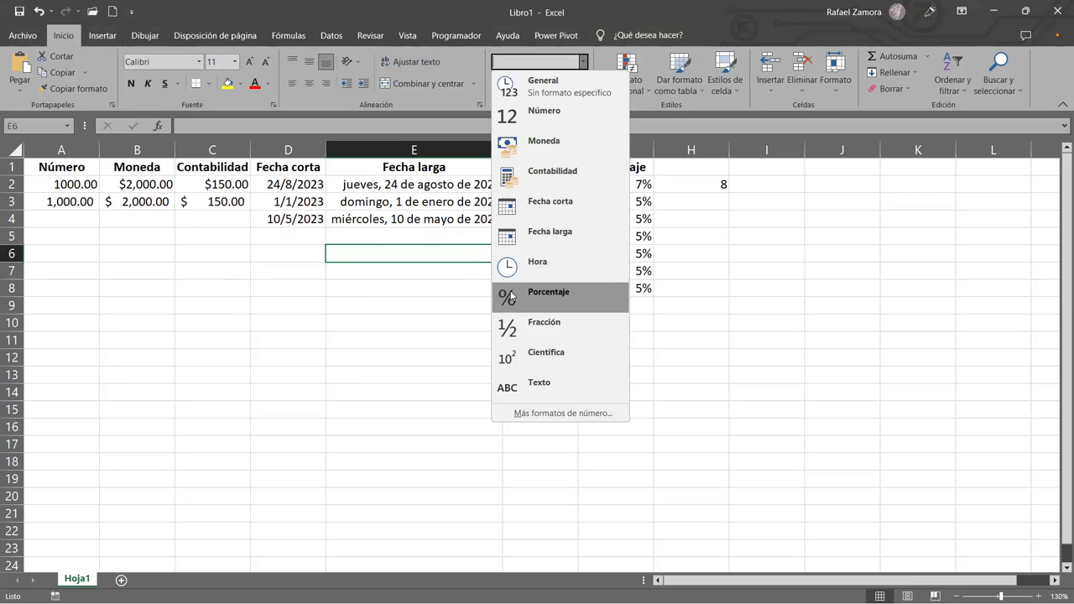
pyautogui.click(585, 412)
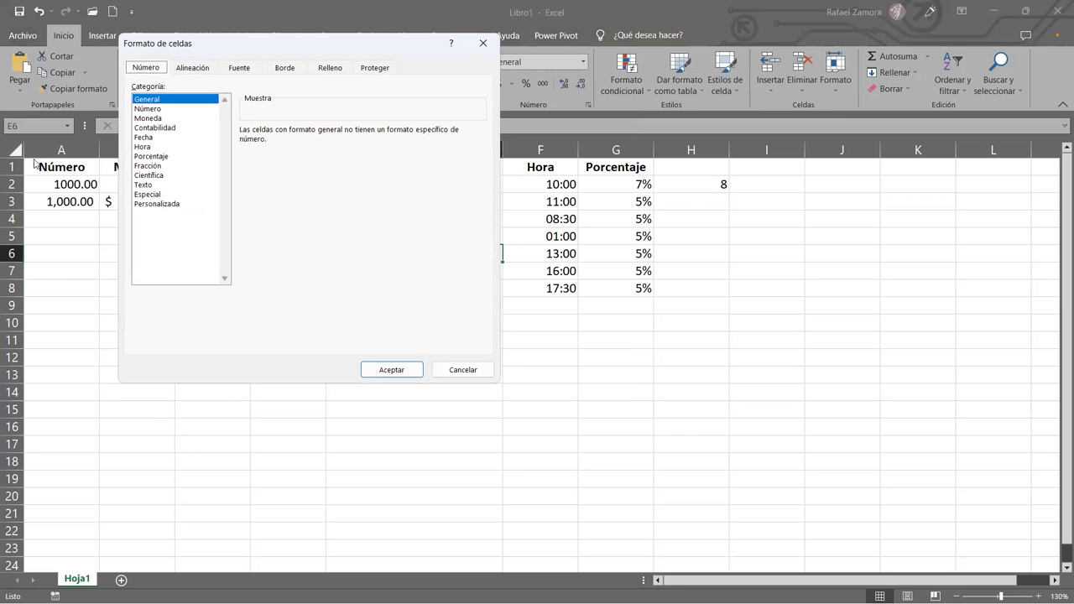
pyautogui.click(484, 43)
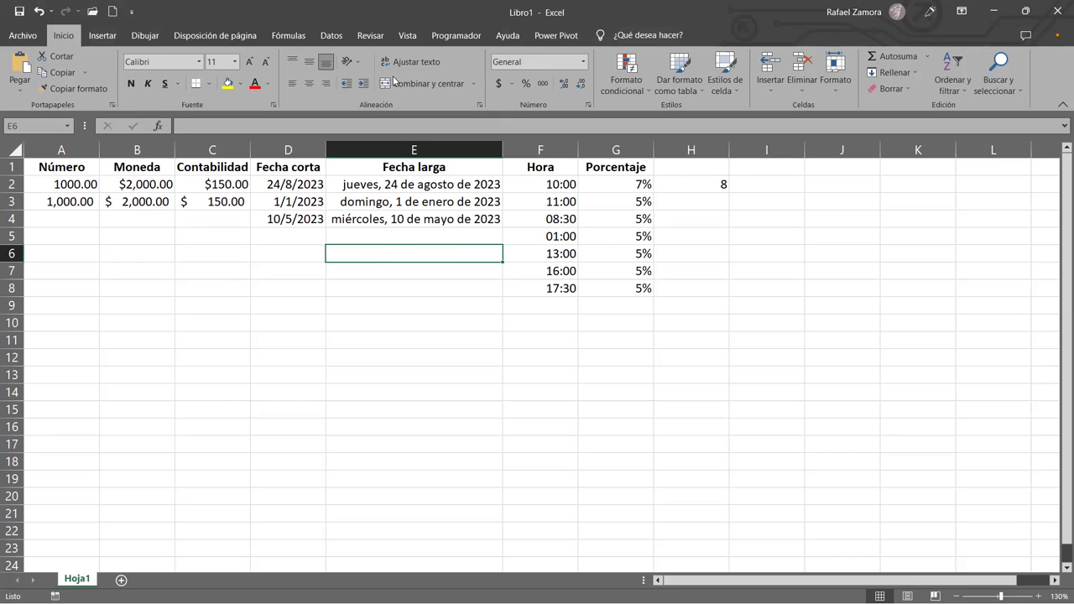
pyautogui.click(588, 106)
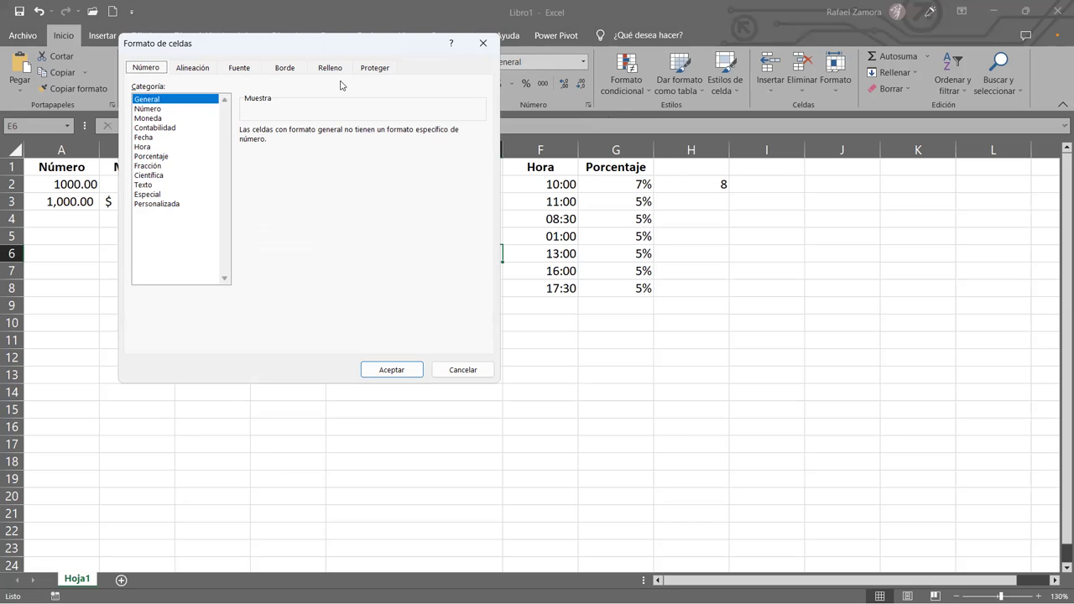
pyautogui.click(484, 43)
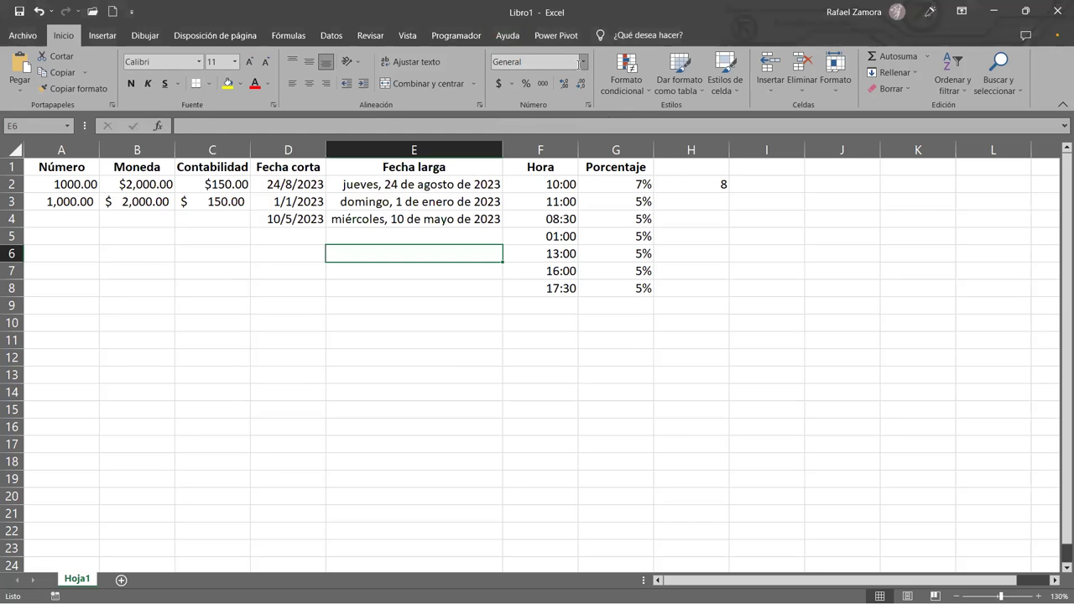
pyautogui.click(584, 66)
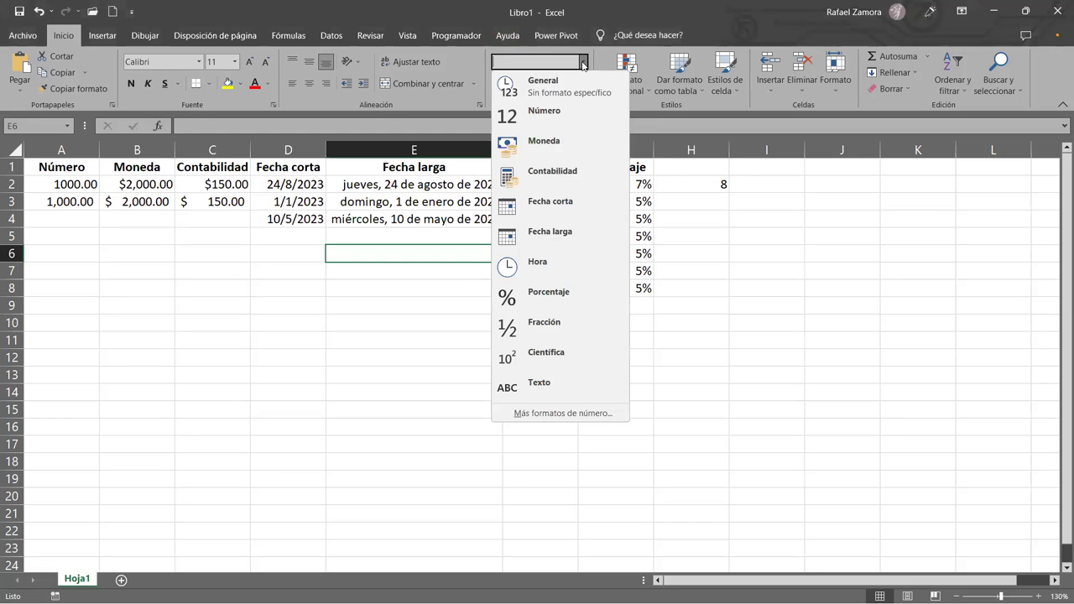
pyautogui.click(561, 412)
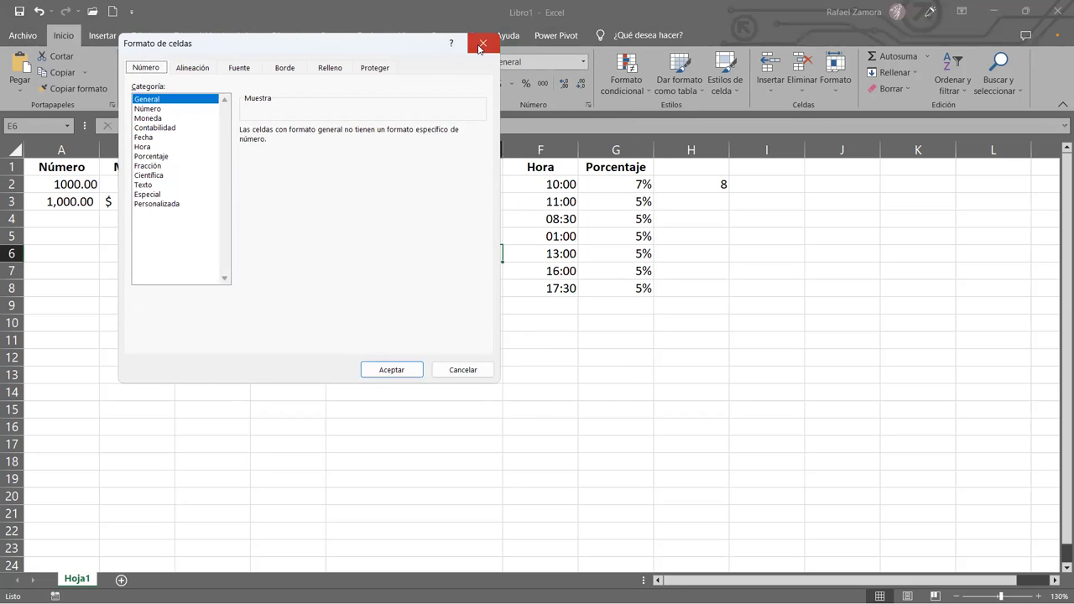
pyautogui.click(483, 42)
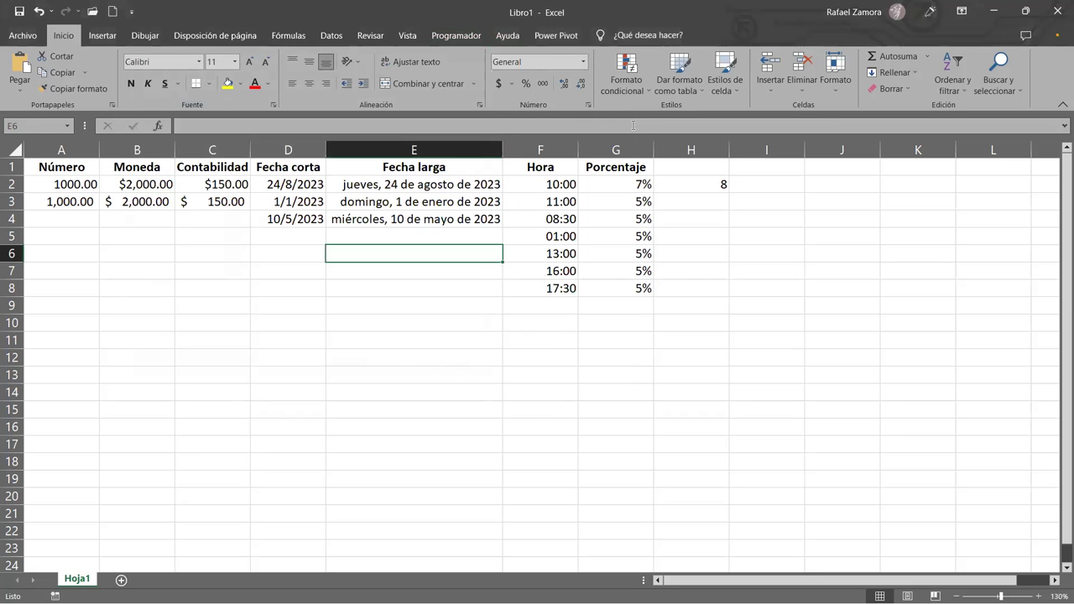
pyautogui.click(480, 106)
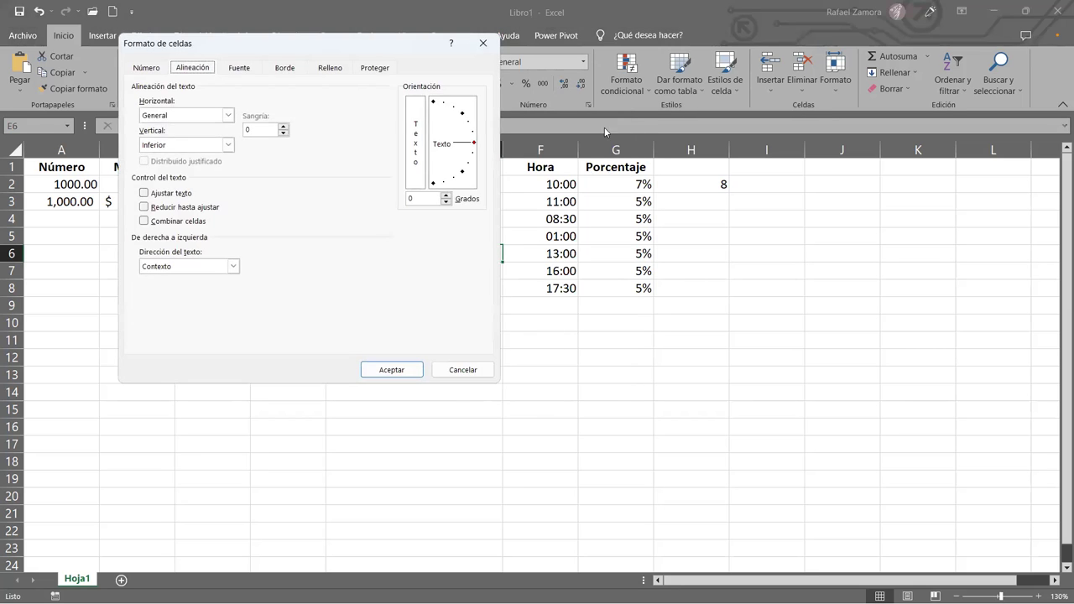
pyautogui.click(491, 48)
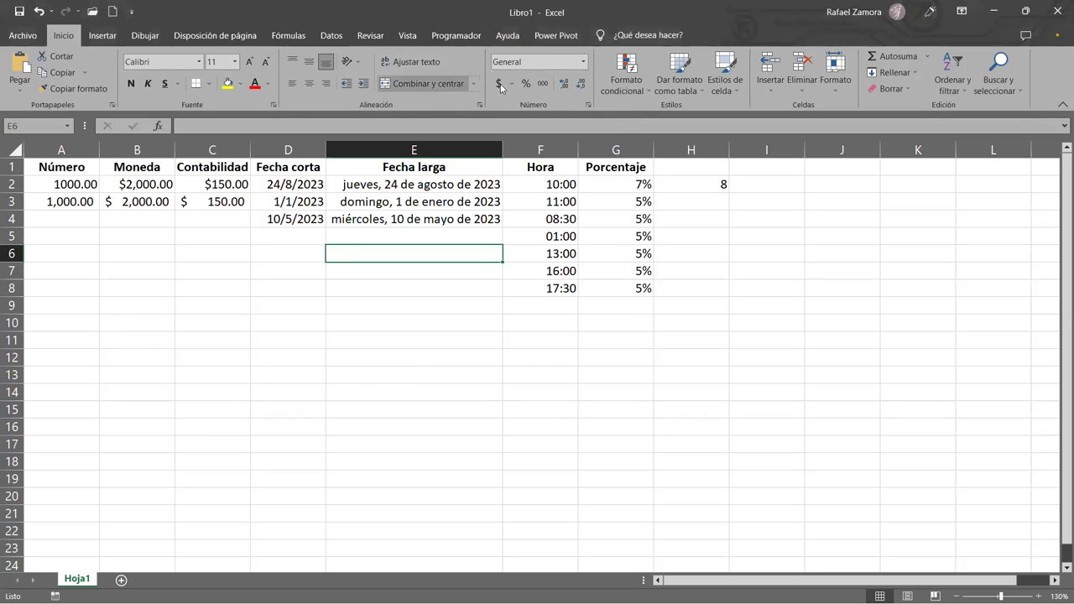
pyautogui.click(275, 103)
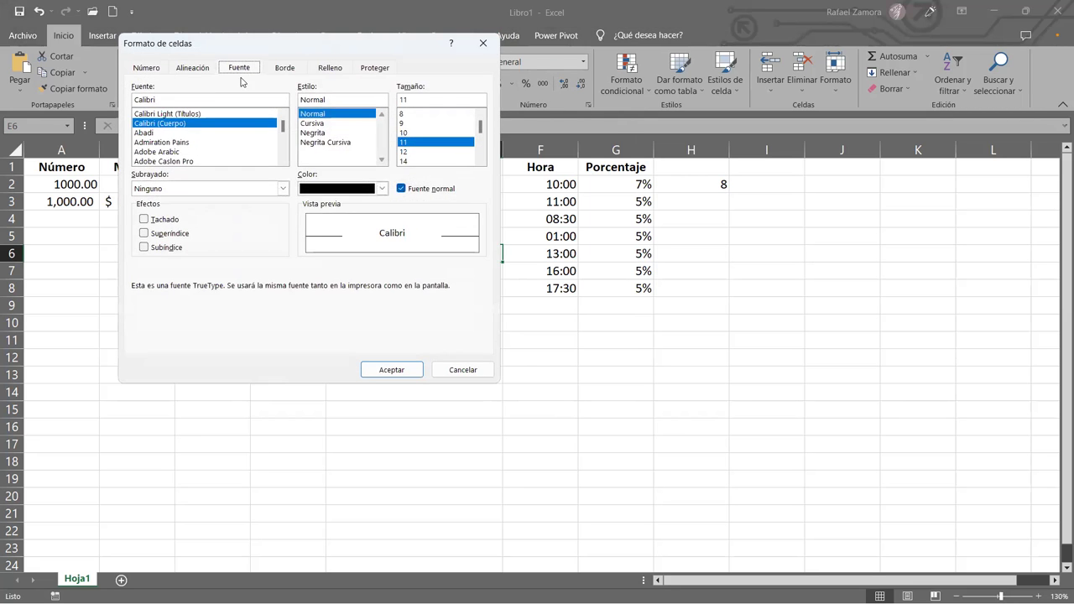
pyautogui.click(483, 43)
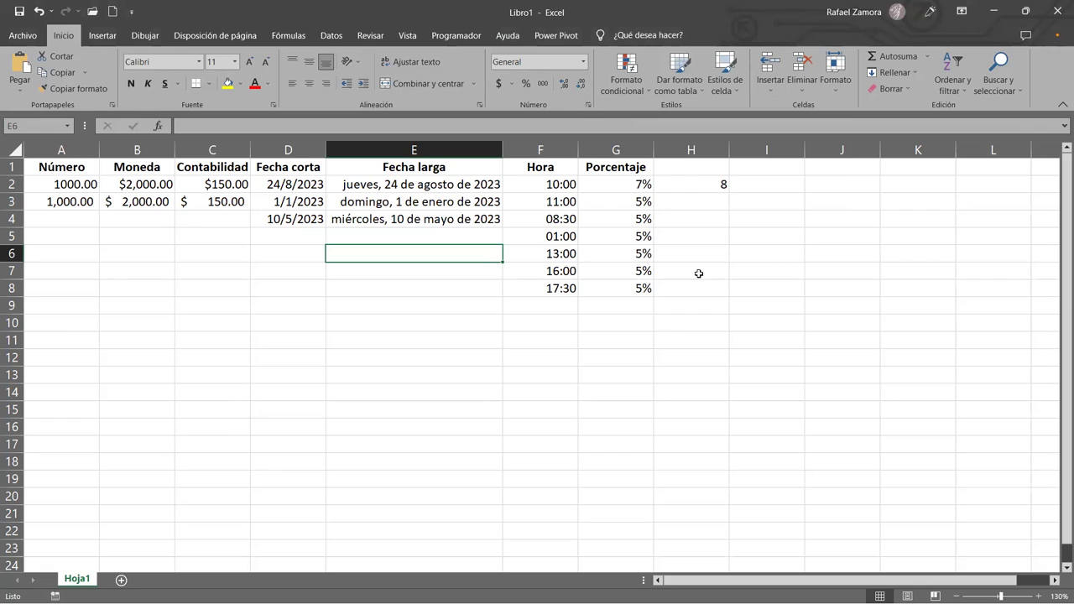
pyautogui.rightClick(447, 256)
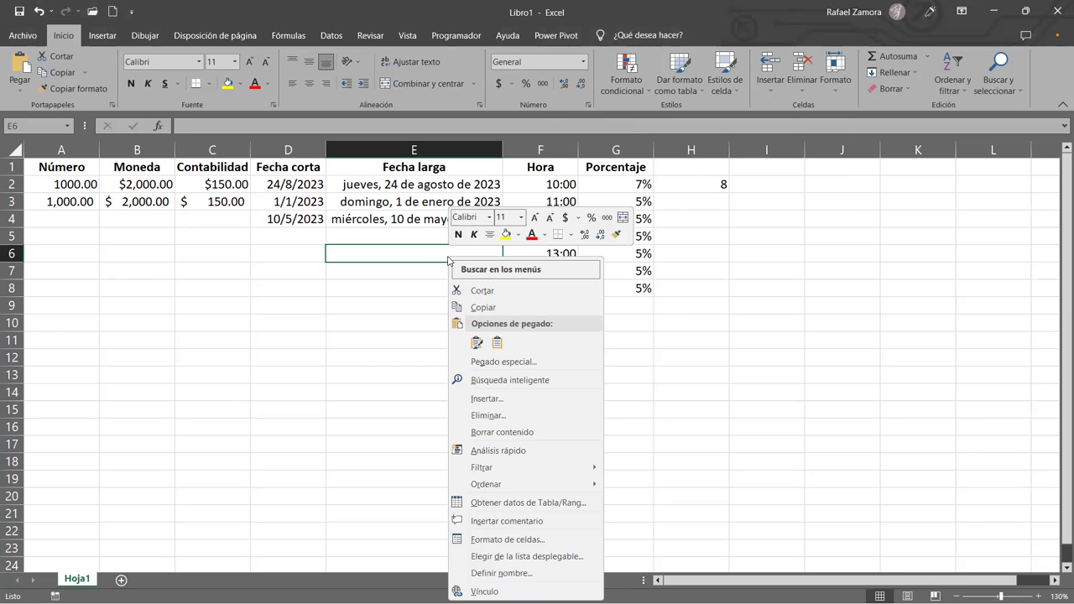
pyautogui.click(520, 539)
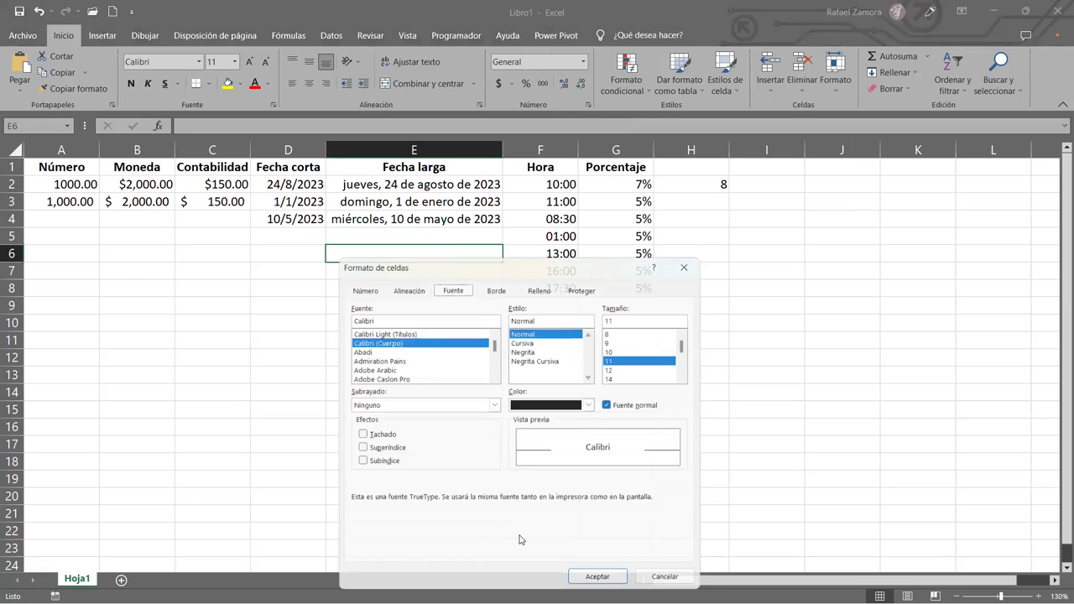
pyautogui.click(404, 285)
pyautogui.moveTo(465, 261); pyautogui.dragTo(572, 86)
pyautogui.click(461, 109)
pyautogui.click(513, 108)
pyautogui.click(561, 108)
pyautogui.click(602, 109)
pyautogui.click(649, 109)
pyautogui.click(691, 110)
pyautogui.click(639, 109)
pyautogui.click(604, 109)
pyautogui.click(557, 109)
pyautogui.click(506, 109)
pyautogui.click(467, 109)
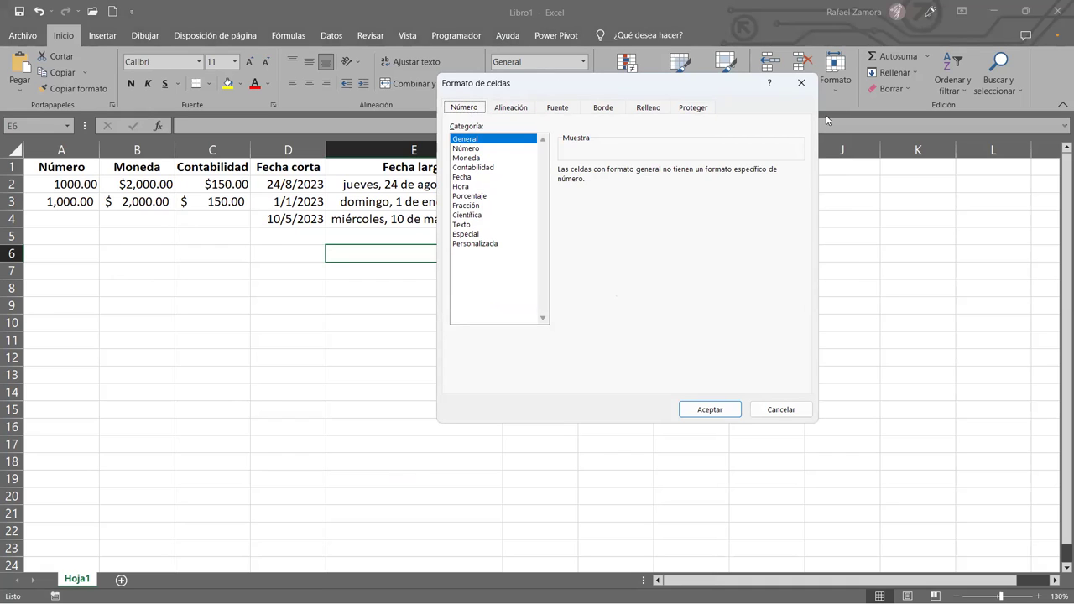
pyautogui.click(800, 84)
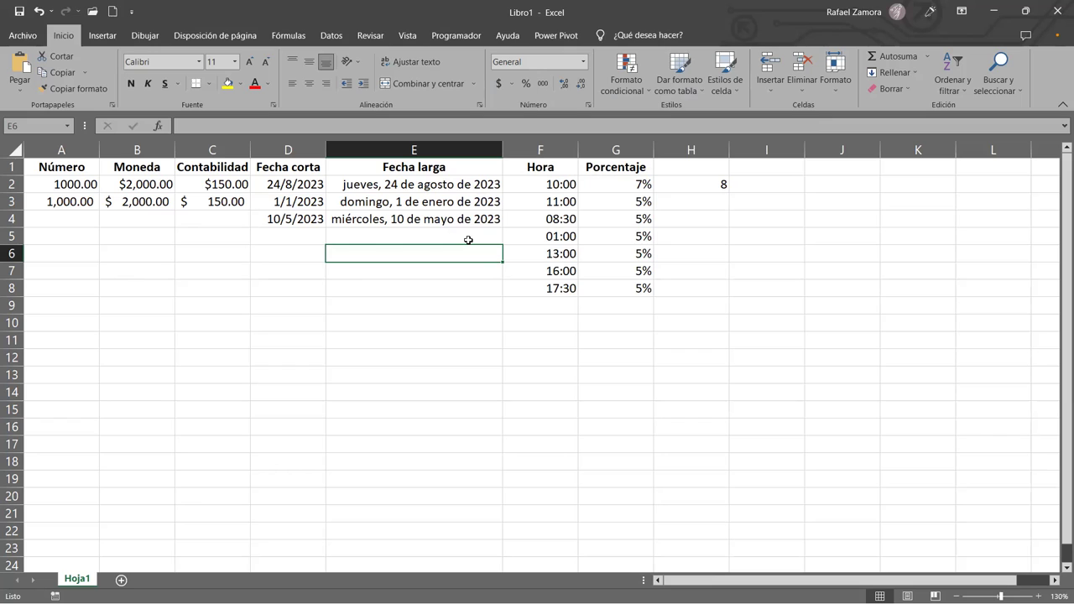
pyautogui.click(837, 92)
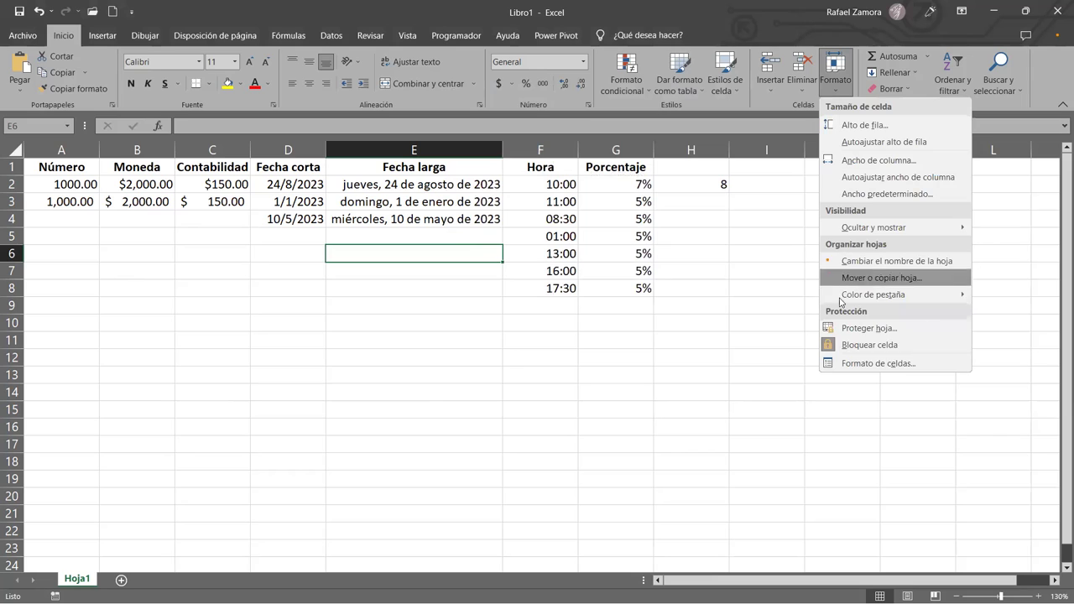
pyautogui.click(877, 363)
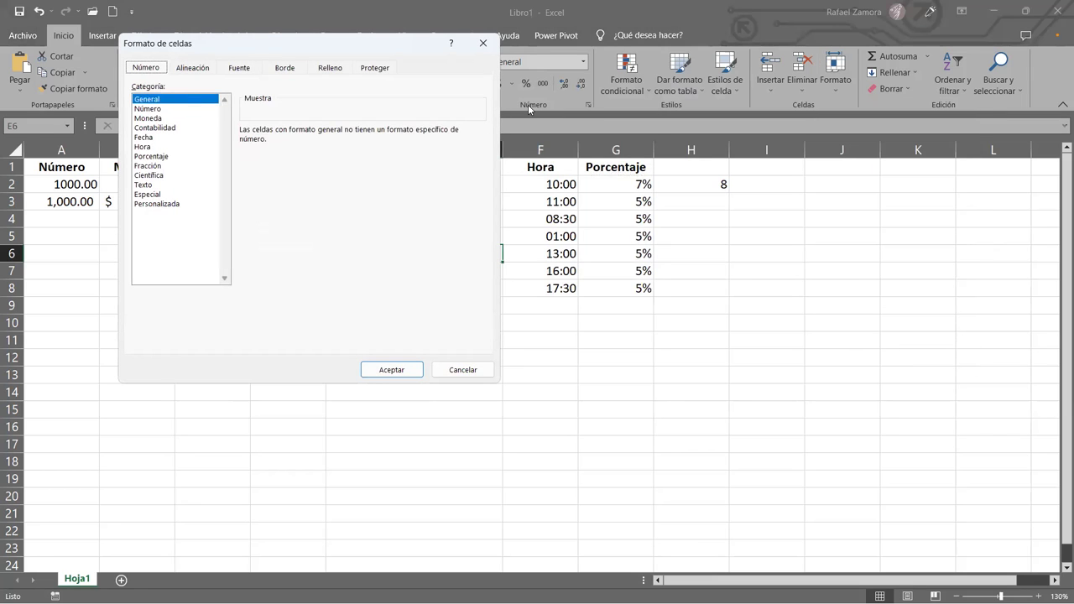
pyautogui.click(483, 43)
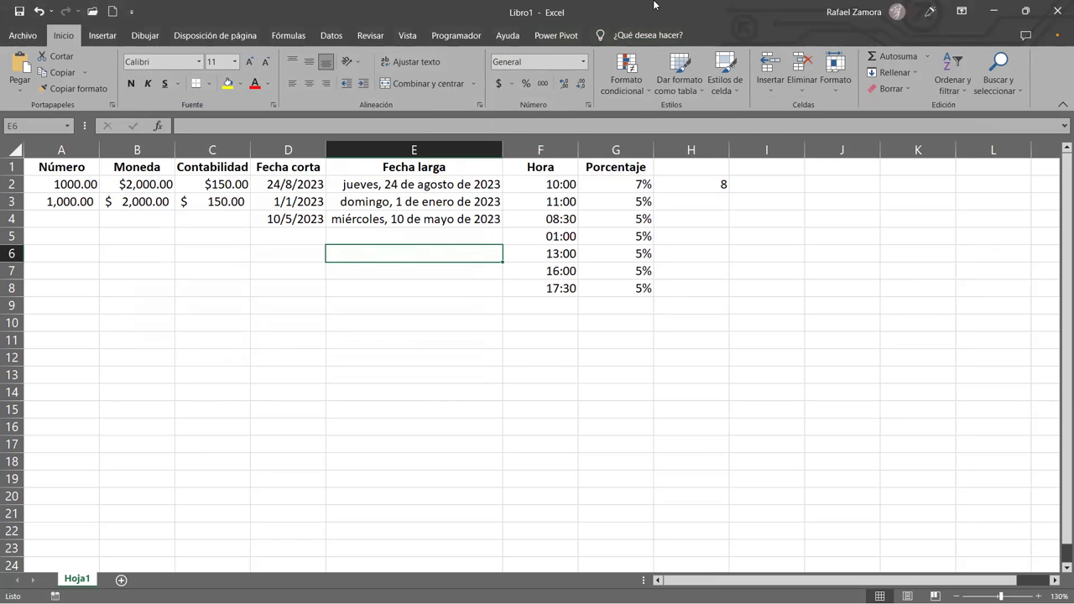
pyautogui.click(583, 62)
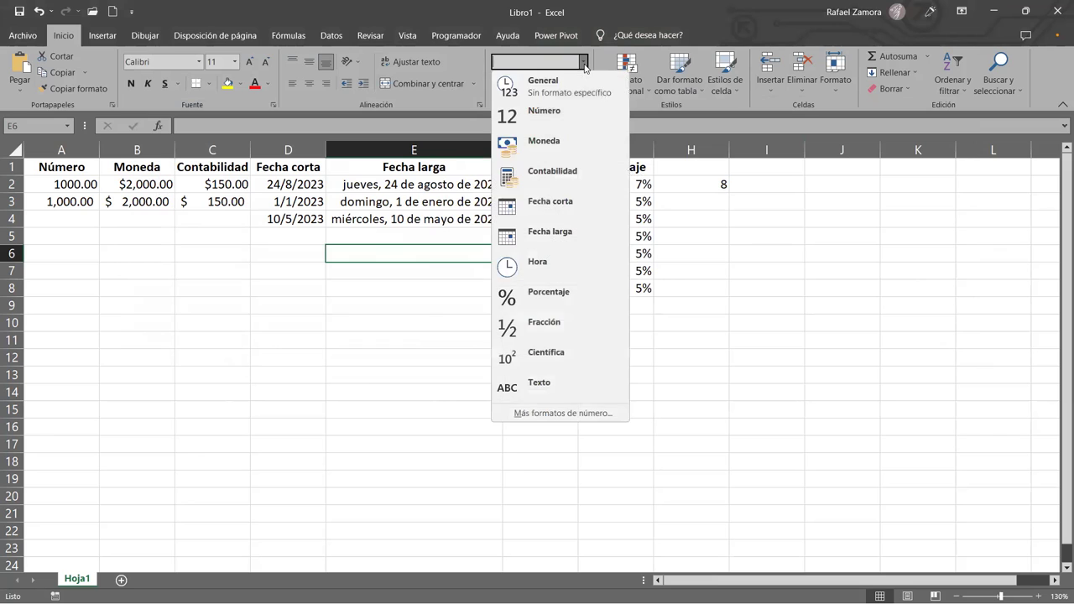
pyautogui.click(714, 306)
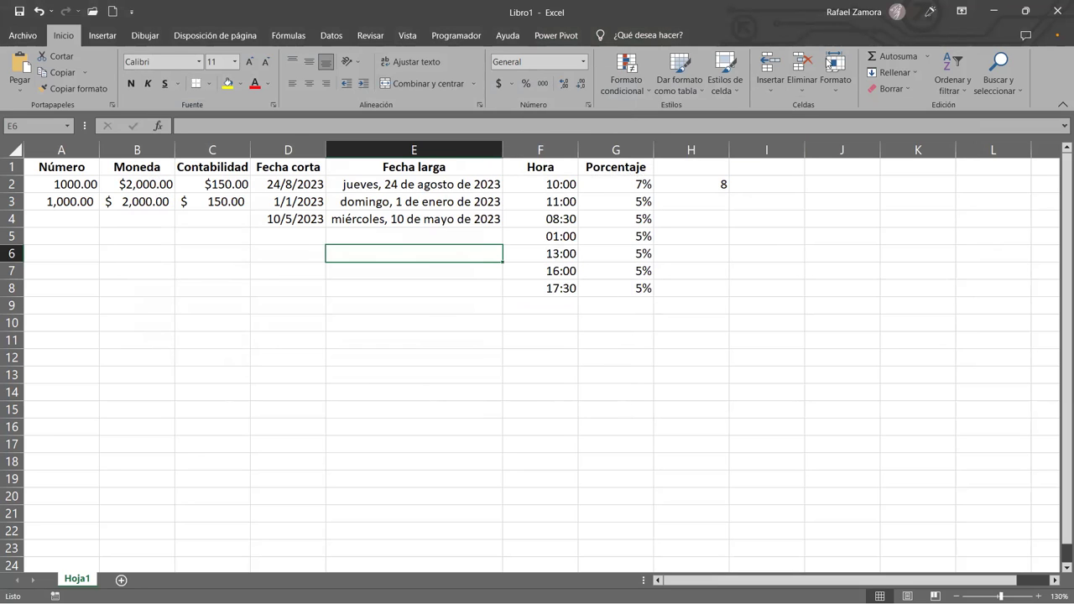
pyautogui.click(833, 69)
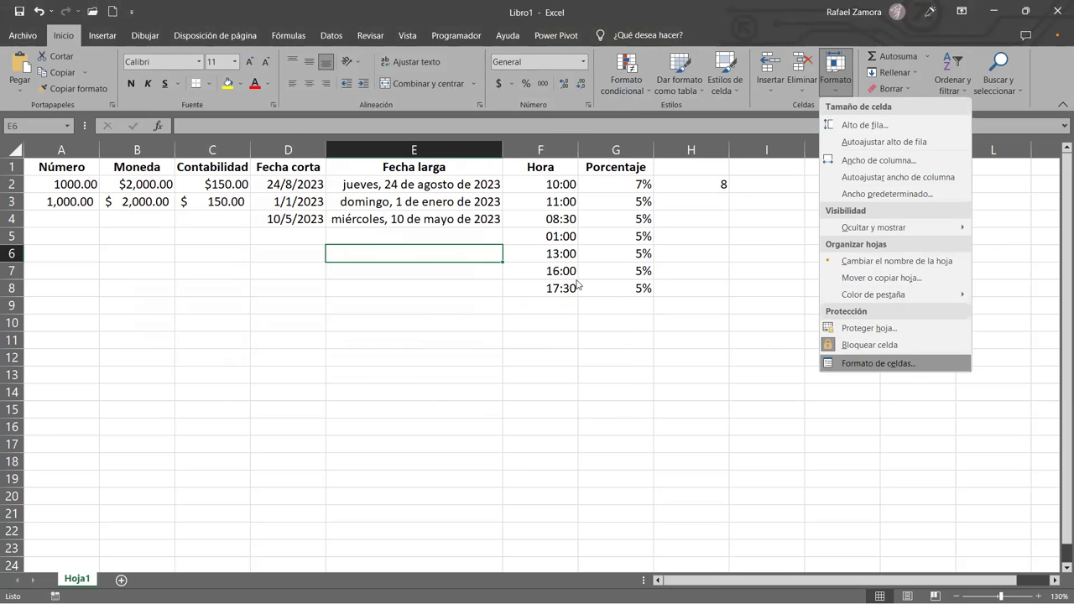
pyautogui.click(544, 425)
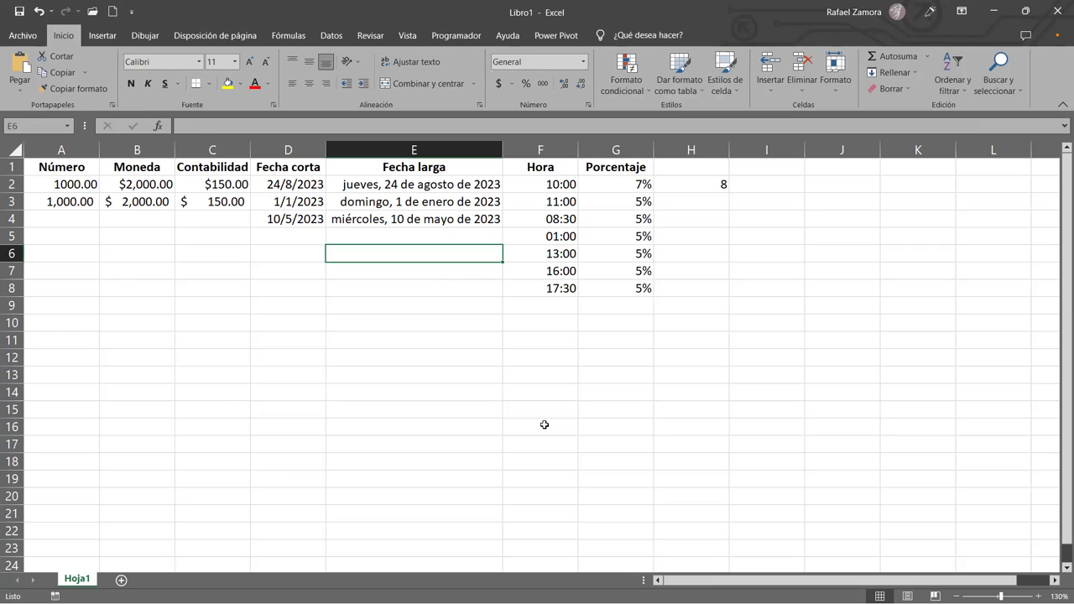
pyautogui.hotkey('ctrl', '1')
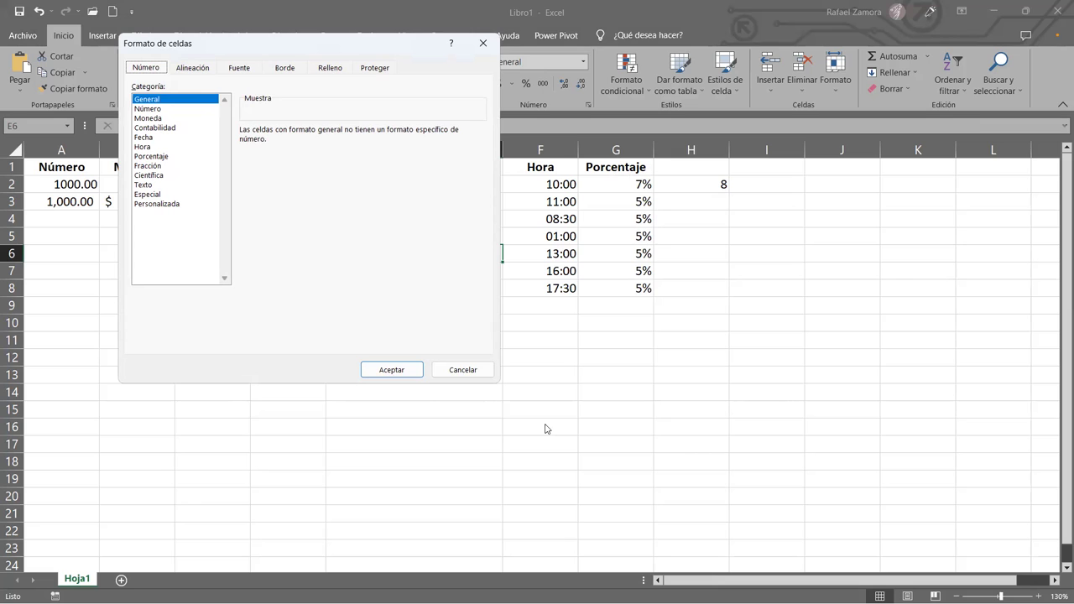
pyautogui.press('Escape')
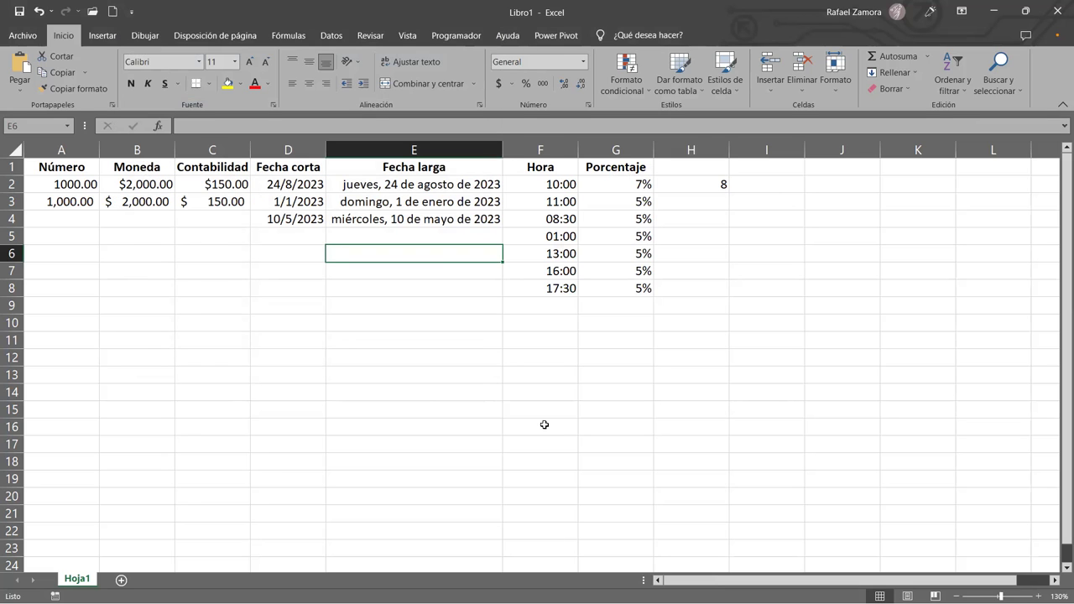
pyautogui.click(424, 344)
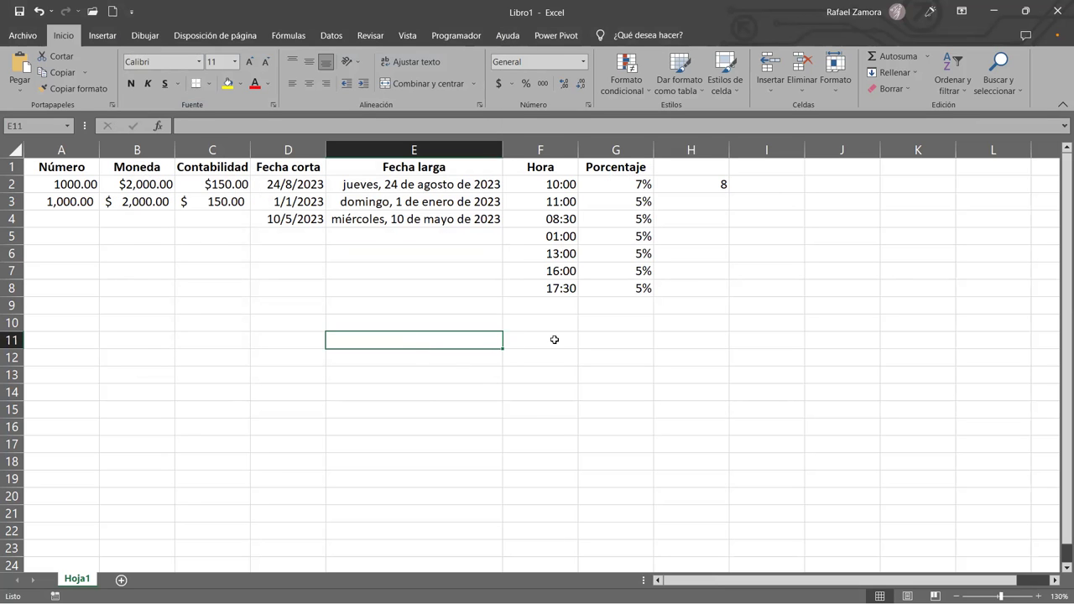
pyautogui.click(622, 344)
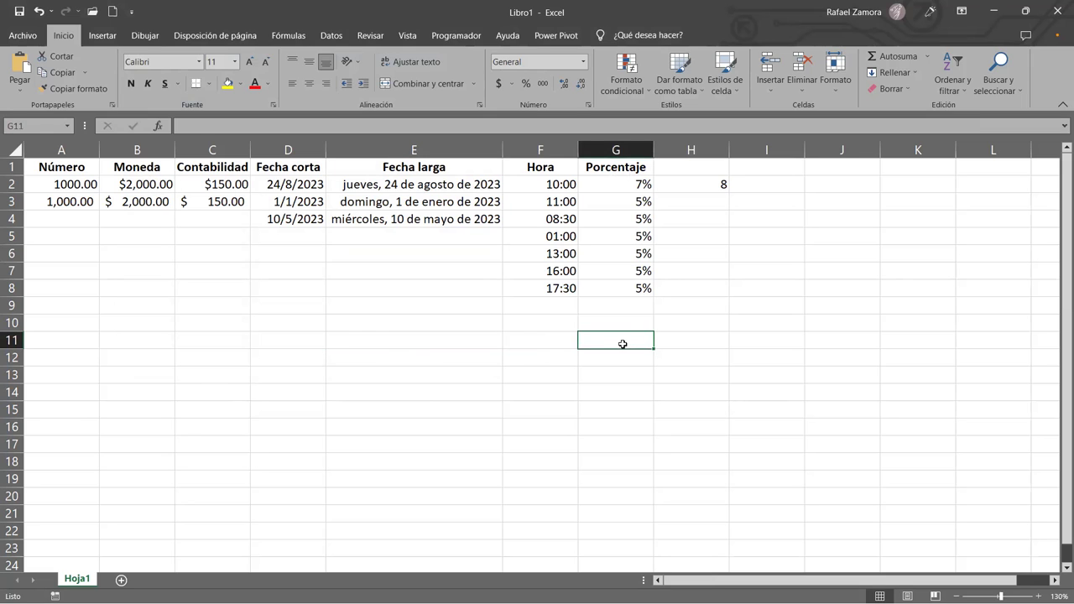
pyautogui.hotkey('ctrl', '1')
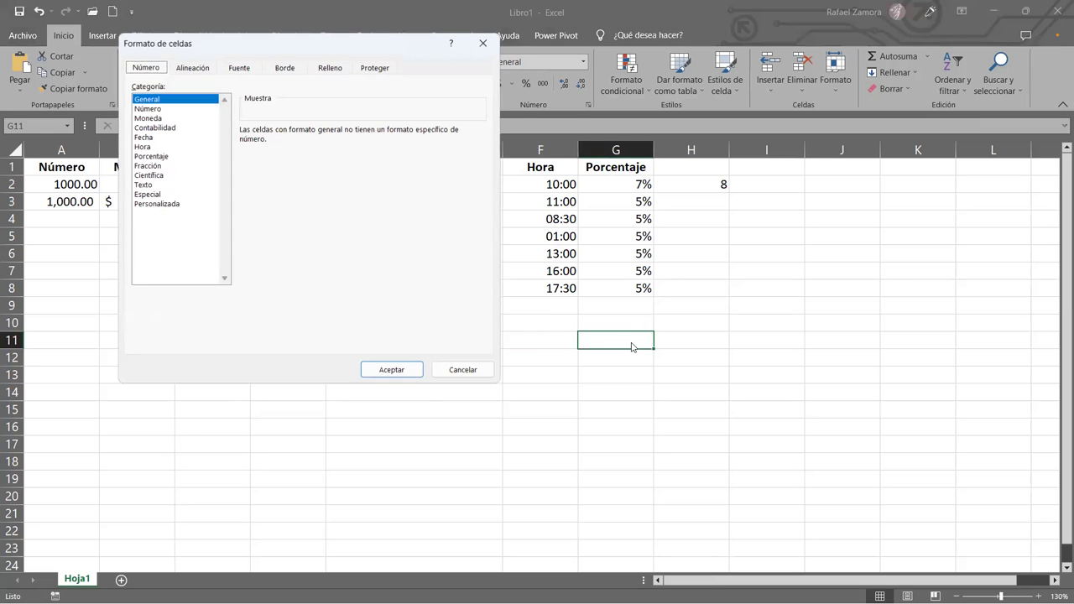
pyautogui.click(469, 369)
pyautogui.click(838, 396)
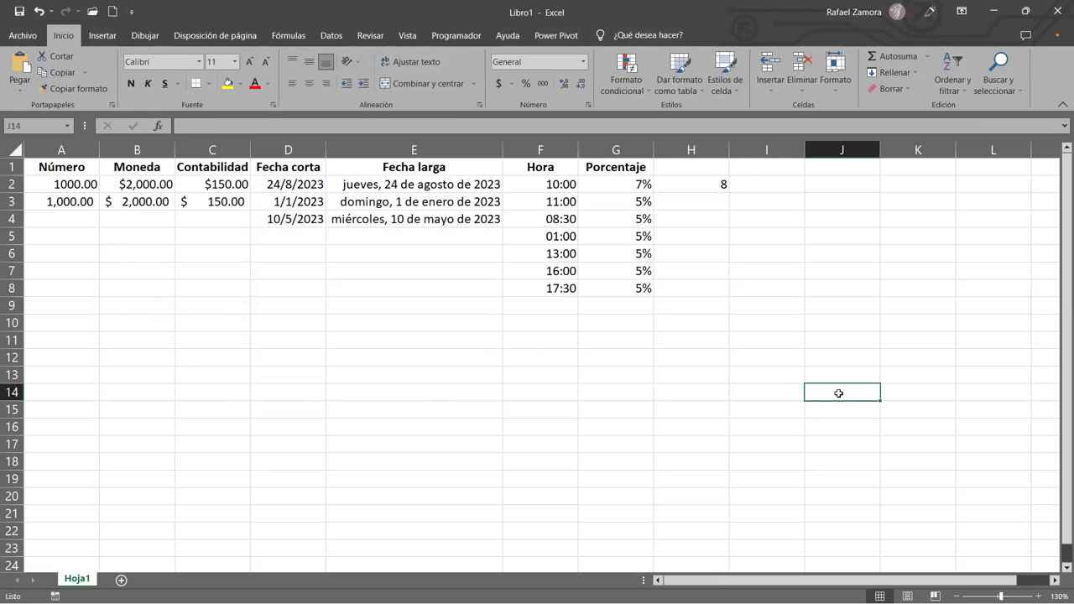